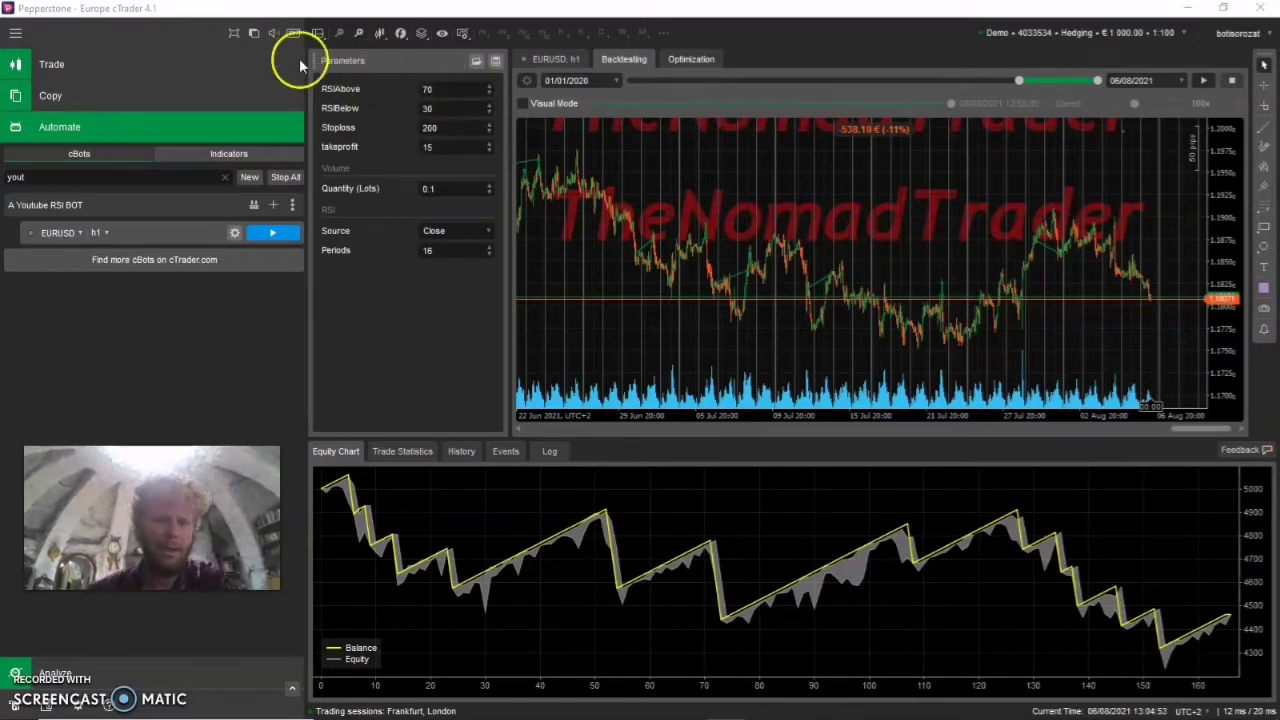
# Collapse the navigation menu and widen the bot's Parameters panel.
pyautogui.click(15, 33)
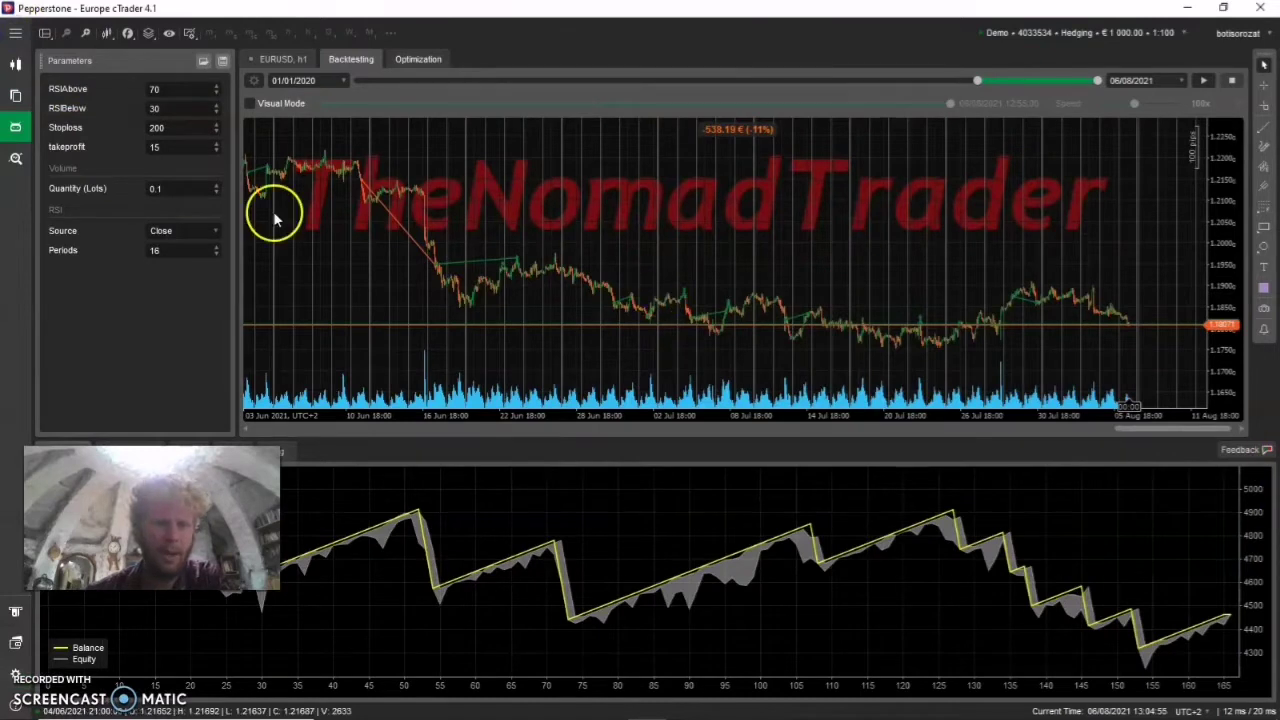
pyautogui.moveTo(165, 480); pyautogui.dragTo(1110, 370)
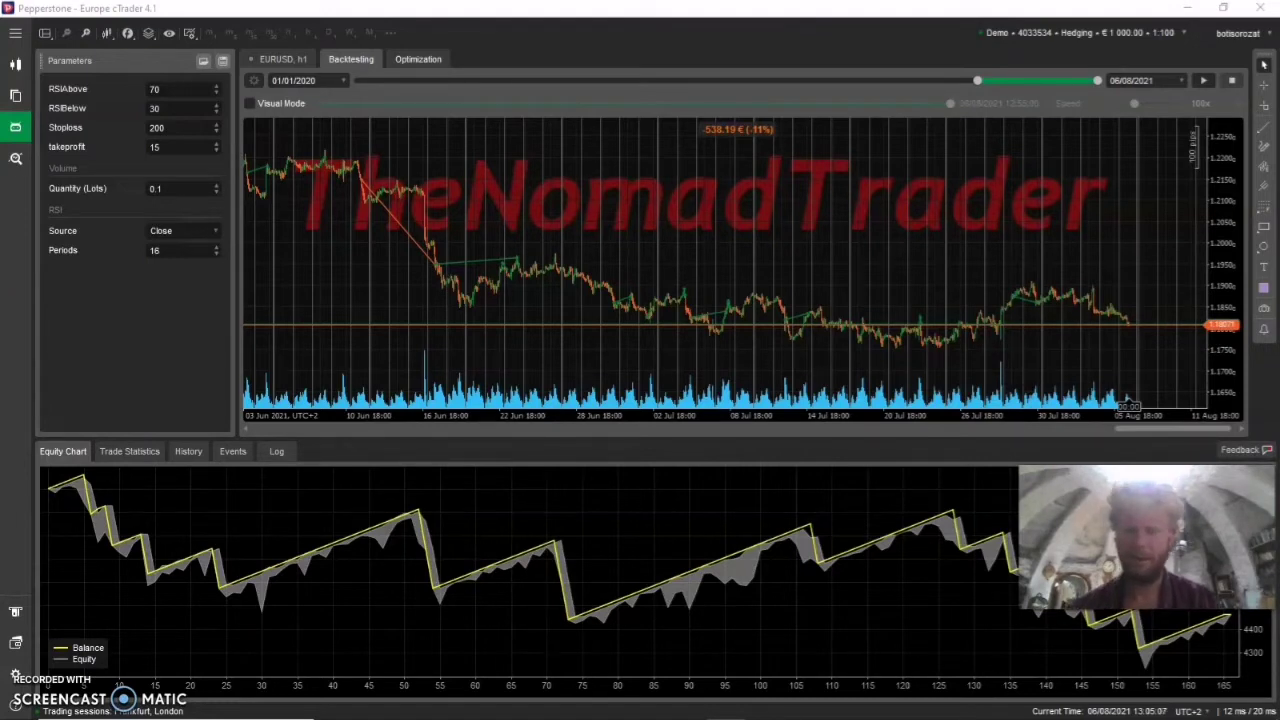
pyautogui.click(163, 92)
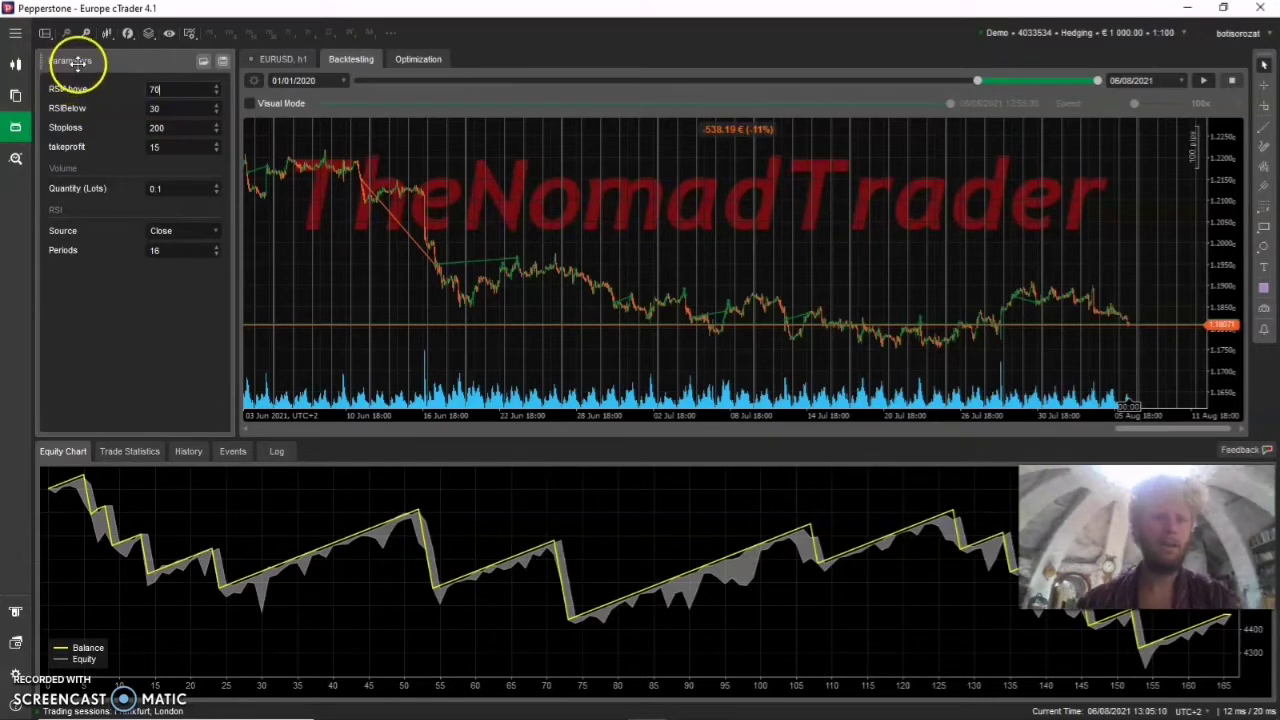
pyautogui.moveTo(235, 150); pyautogui.dragTo(322, 152)
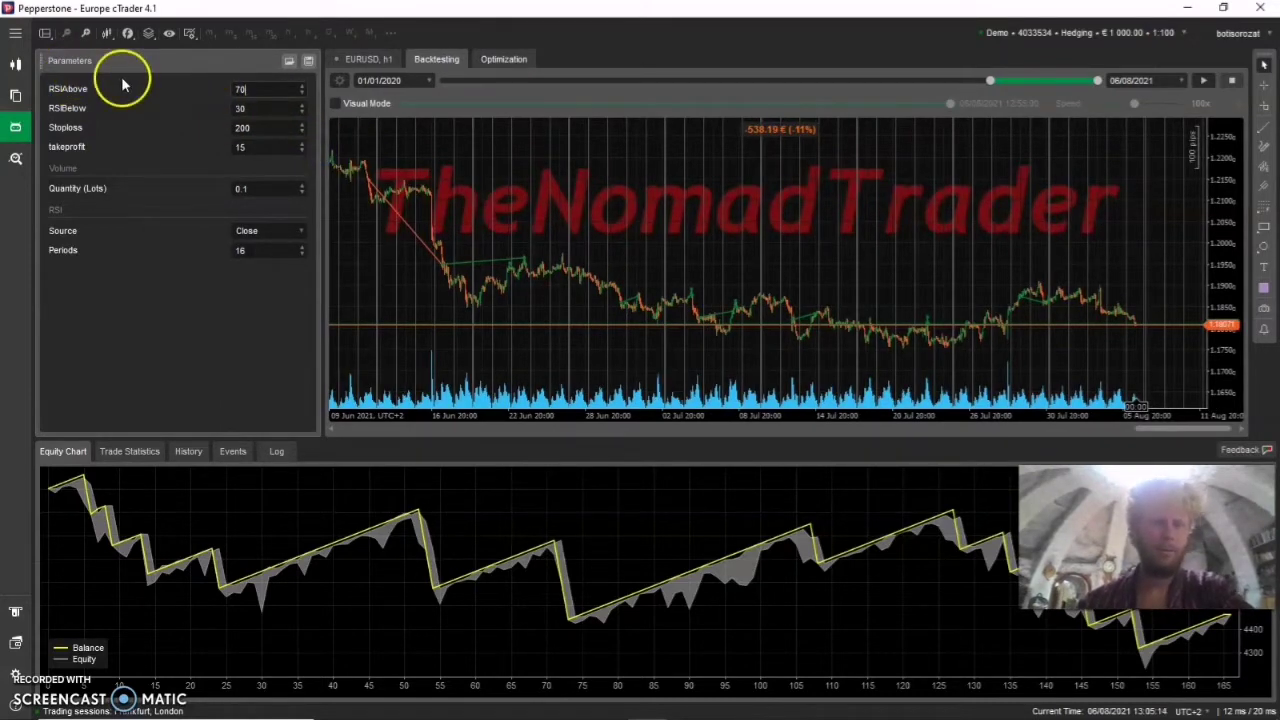
# Re-enter 70 as the RSIAbove parameter of the RSI bot.
pyautogui.click(257, 88)
pyautogui.press('BackSpace')
pyautogui.write('0')
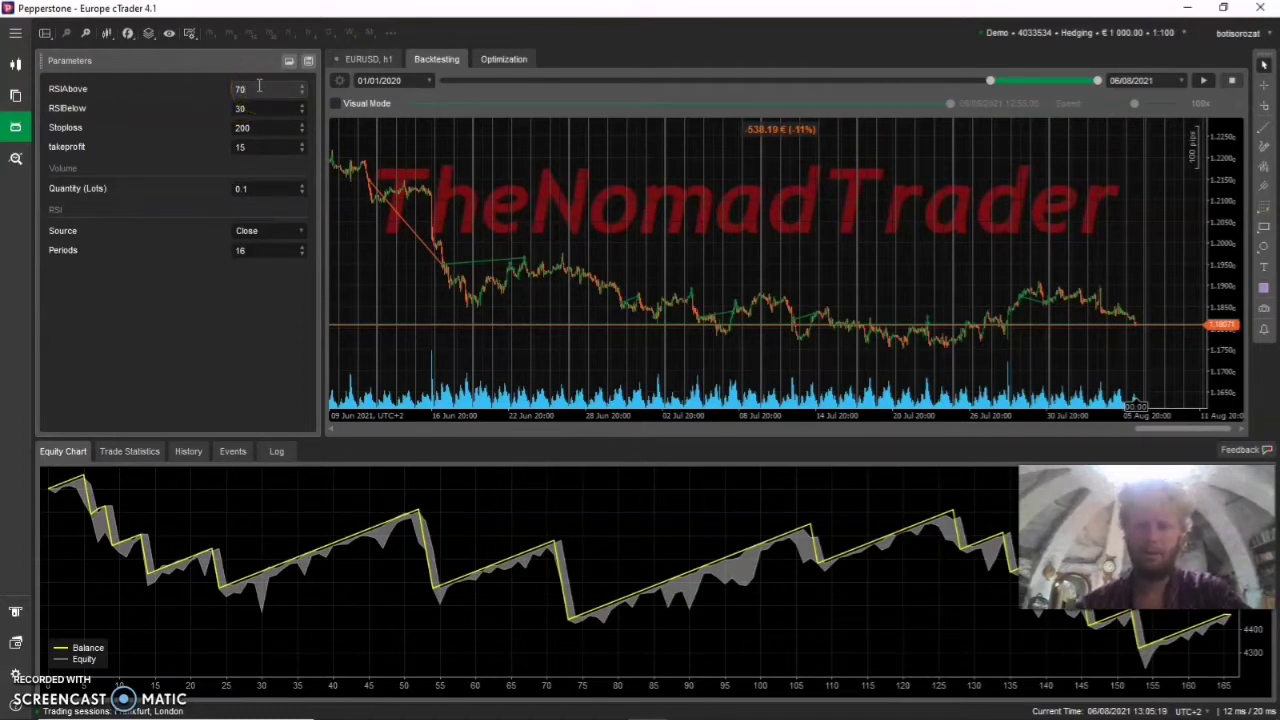
pyautogui.click(263, 95)
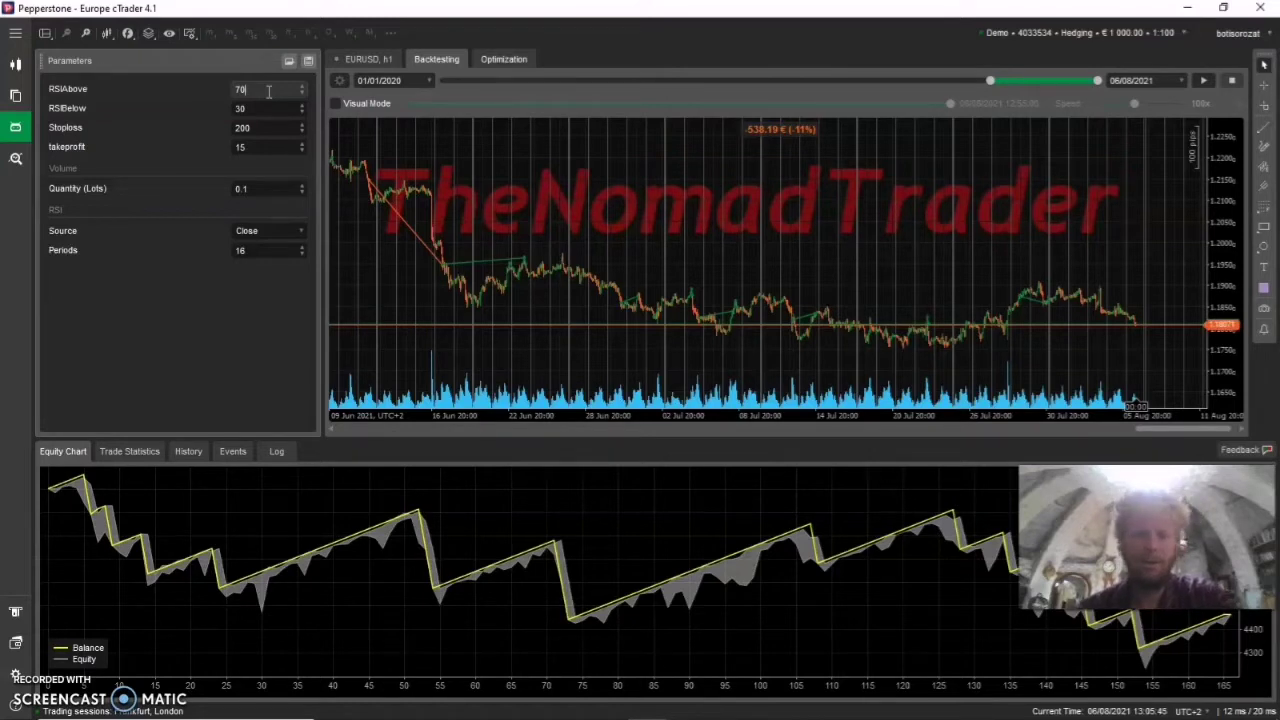
# Set the RSI Periods parameter to 14.
pyautogui.click(295, 251)
pyautogui.doubleClick(245, 250)
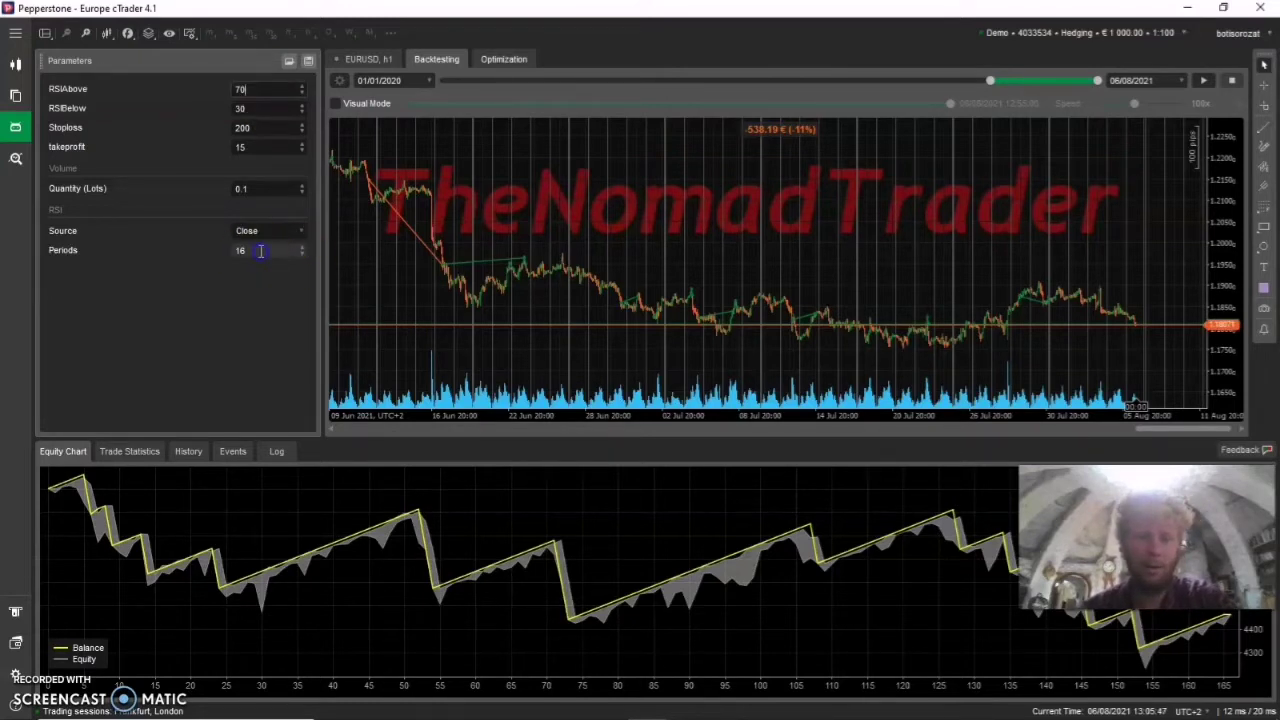
pyautogui.press('BackSpace')
pyautogui.write('14')
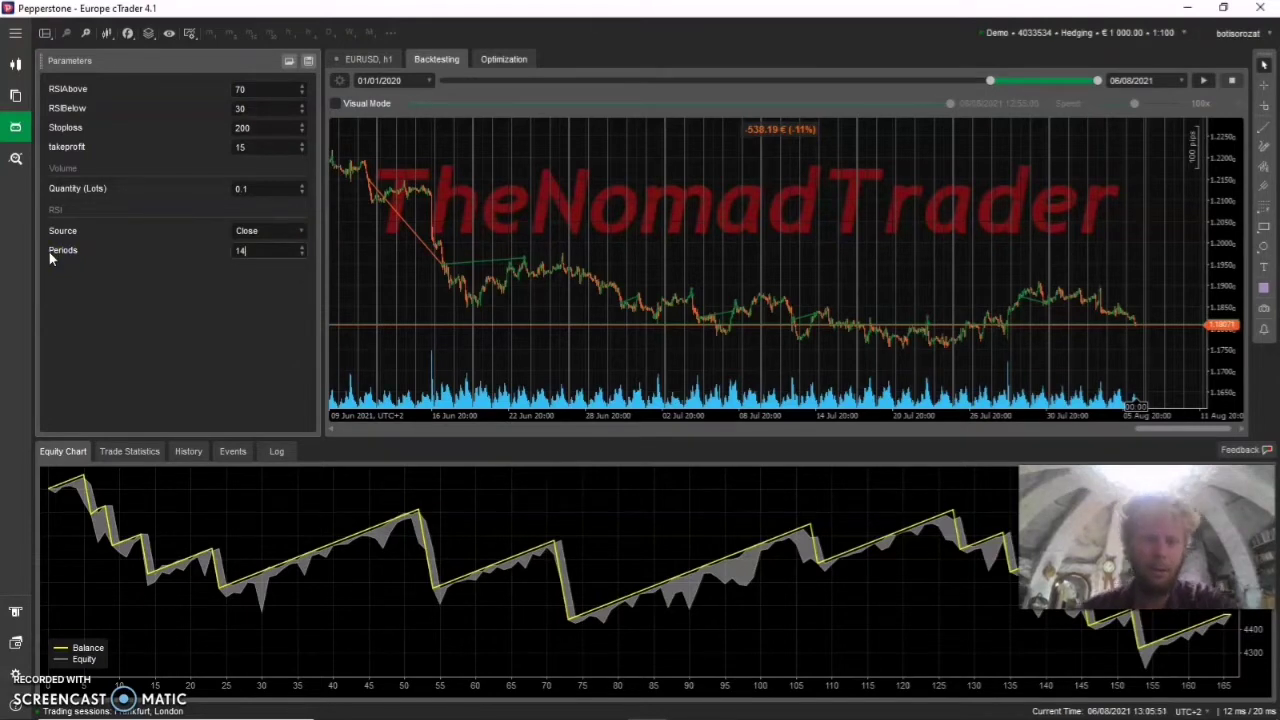
pyautogui.click(57, 298)
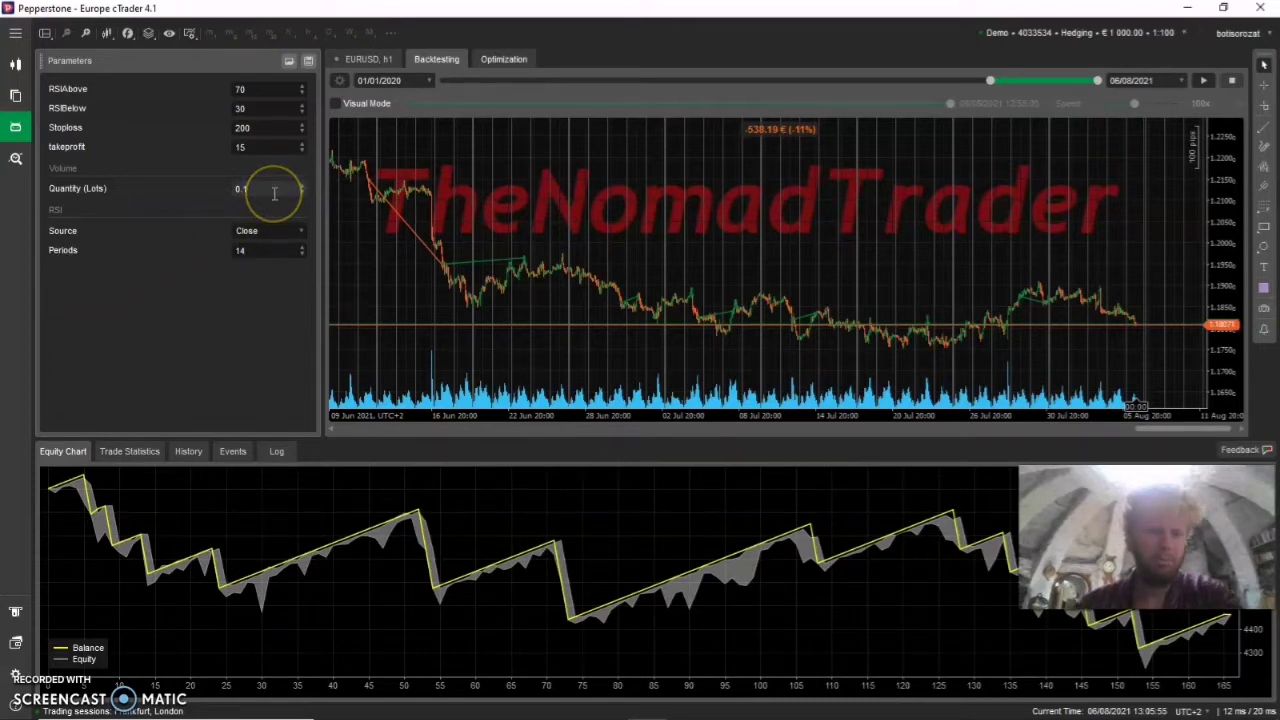
pyautogui.click(210, 311)
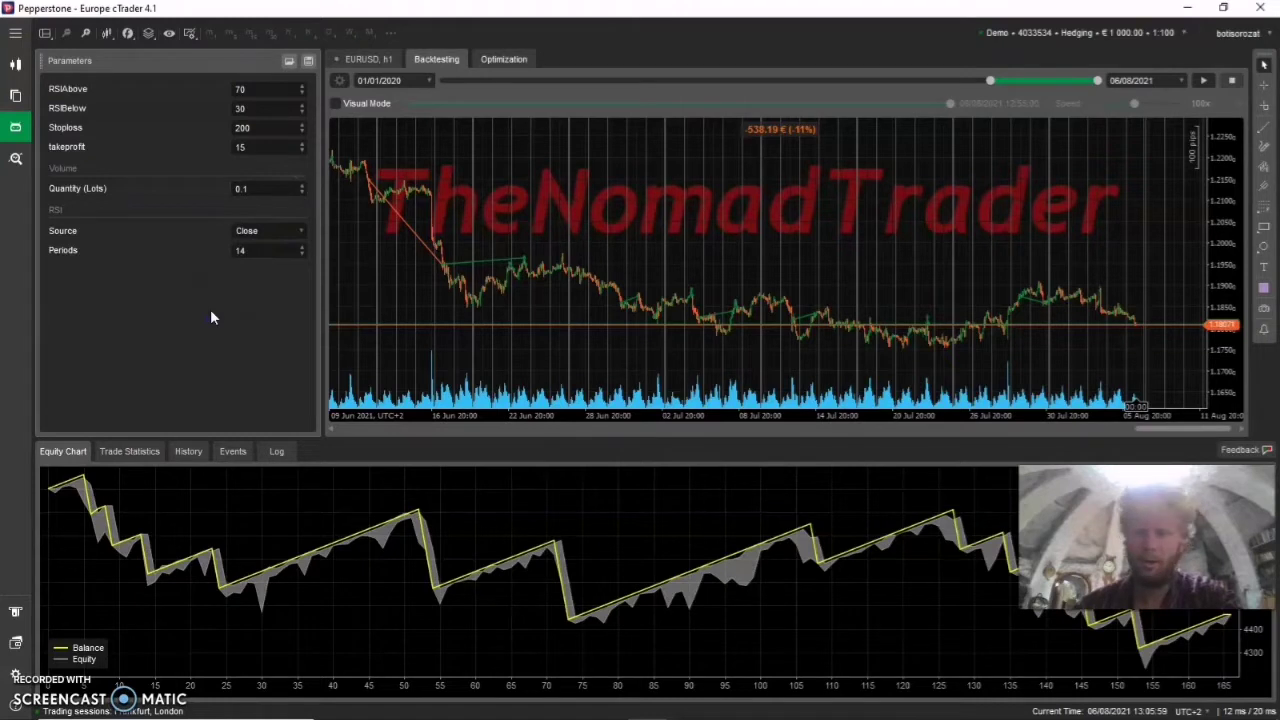
# Examine the bot's RSIAbove, RSIBelow, Stoploss and takeprofit parameters.
pyautogui.click(205, 157)
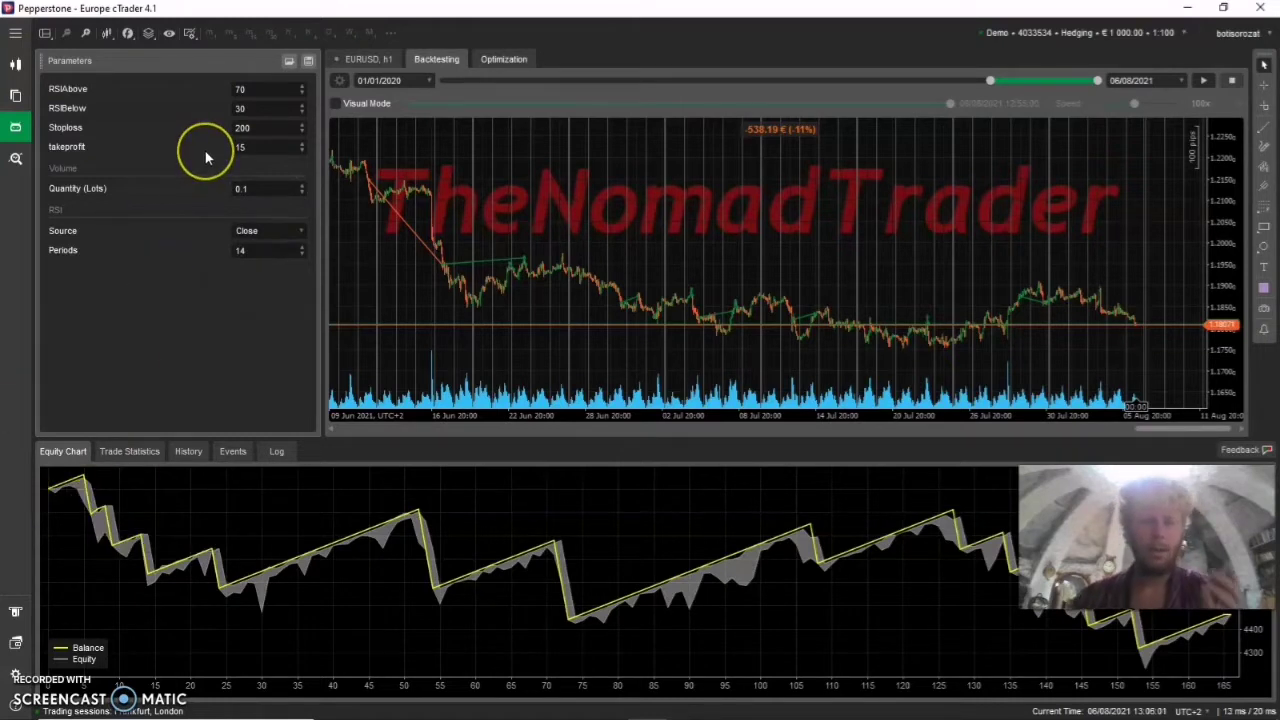
pyautogui.click(255, 107)
pyautogui.click(264, 94)
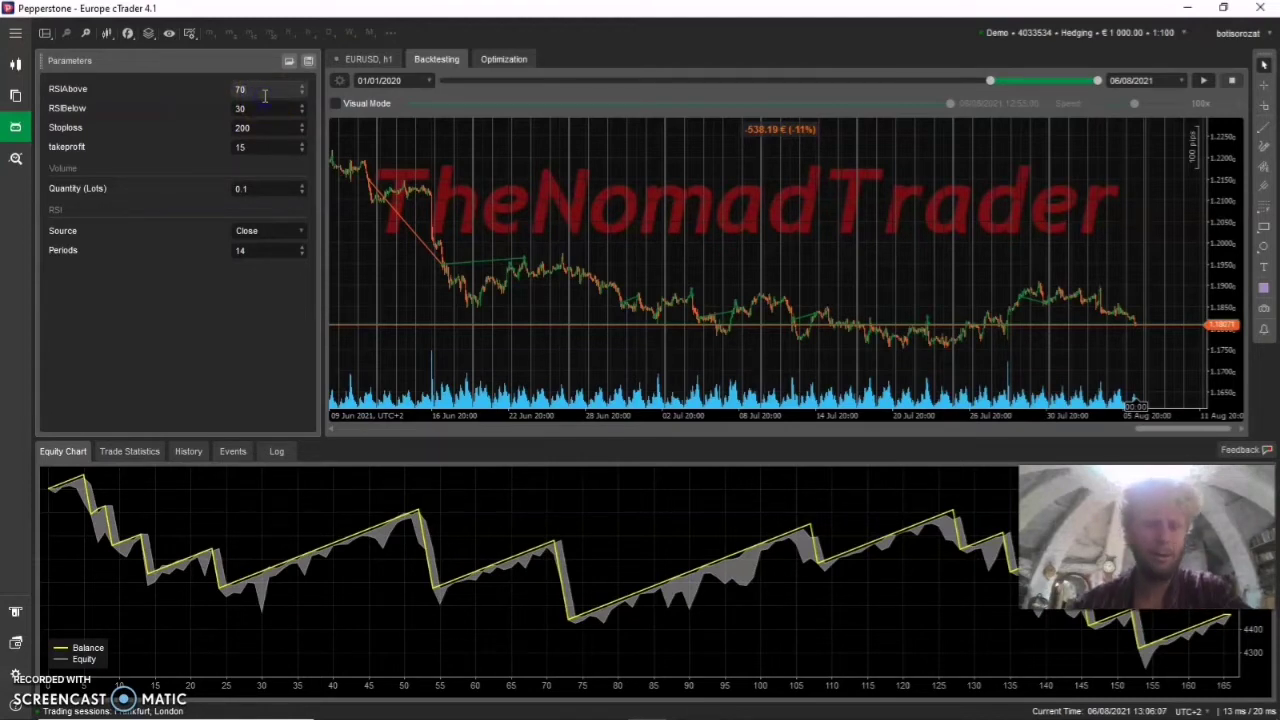
pyautogui.click(253, 109)
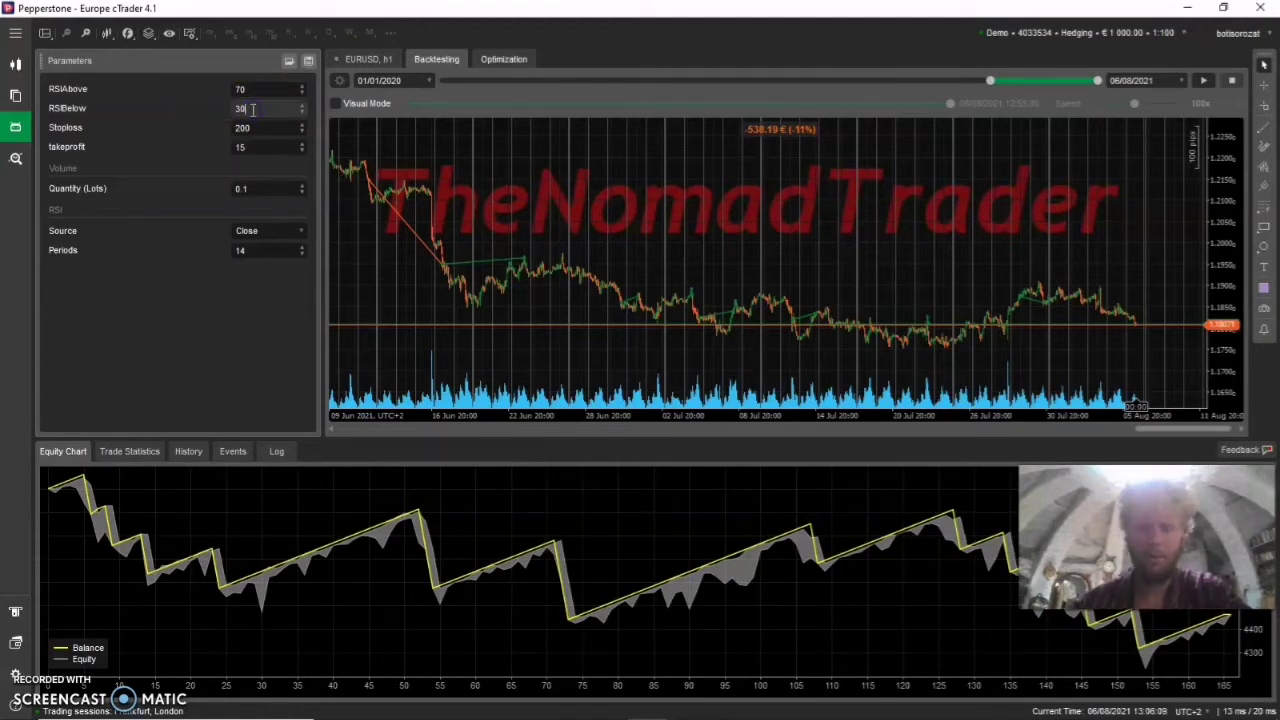
pyautogui.click(260, 92)
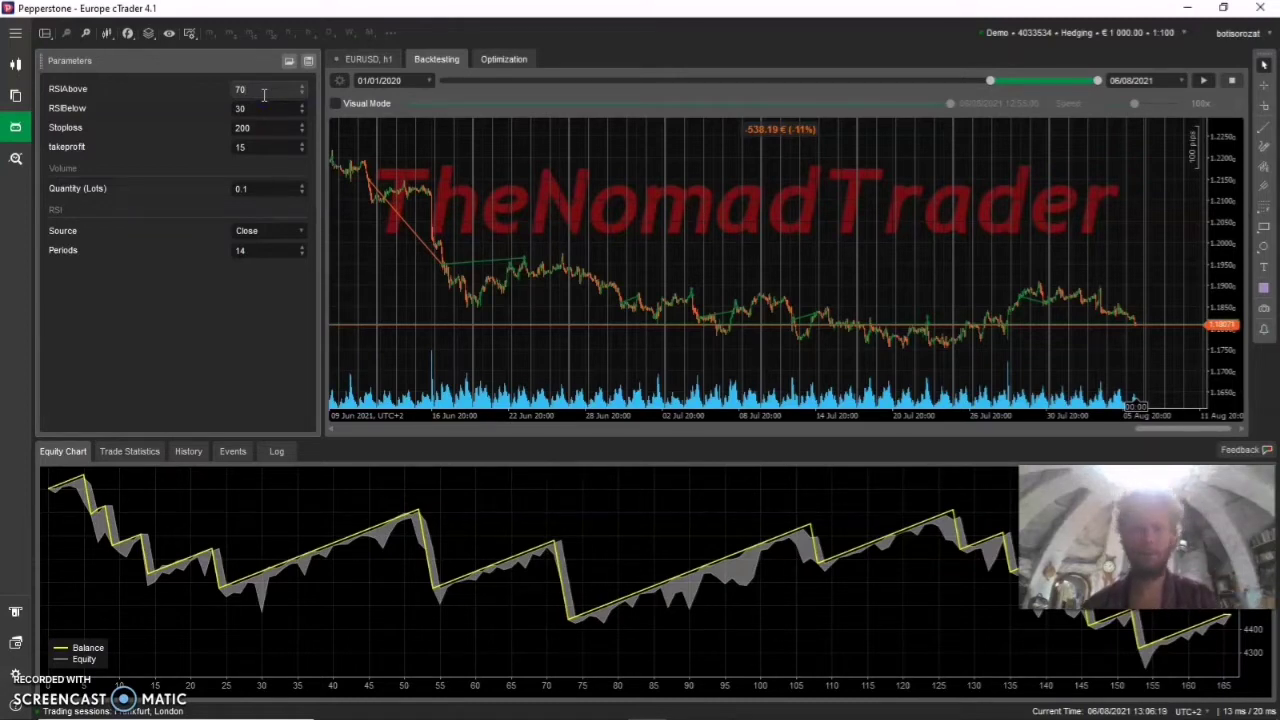
pyautogui.click(243, 108)
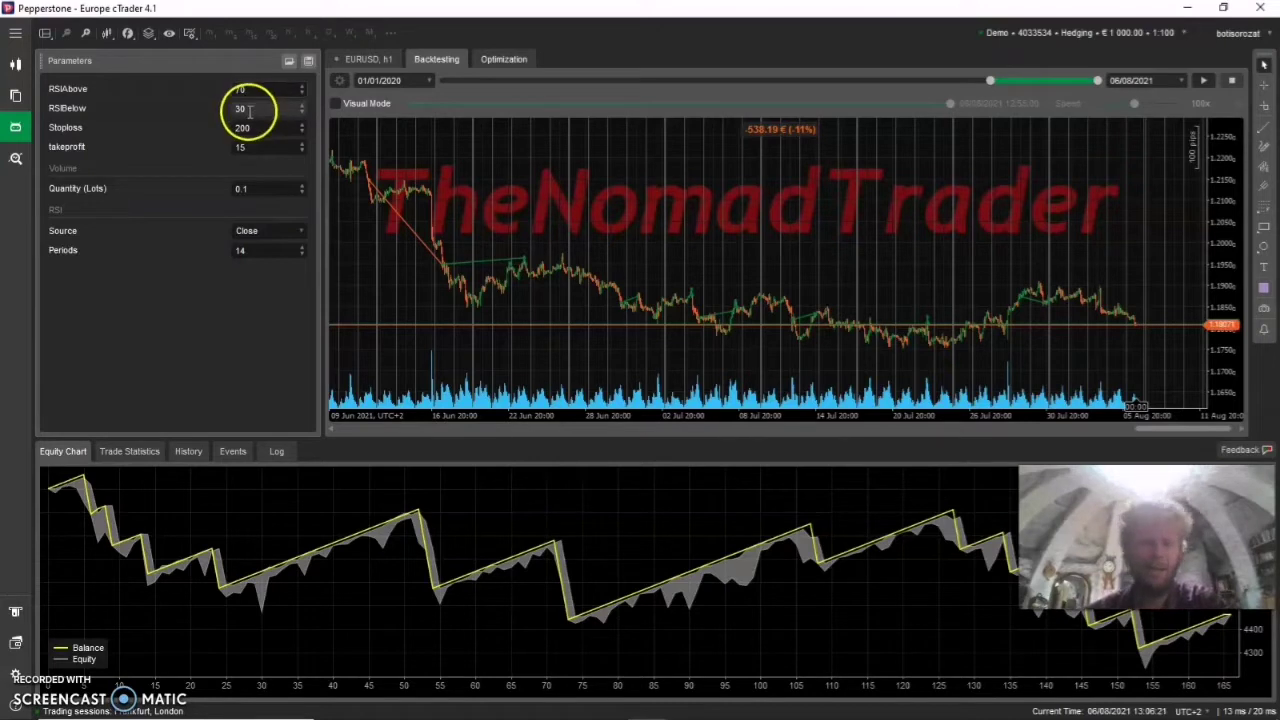
pyautogui.click(252, 148)
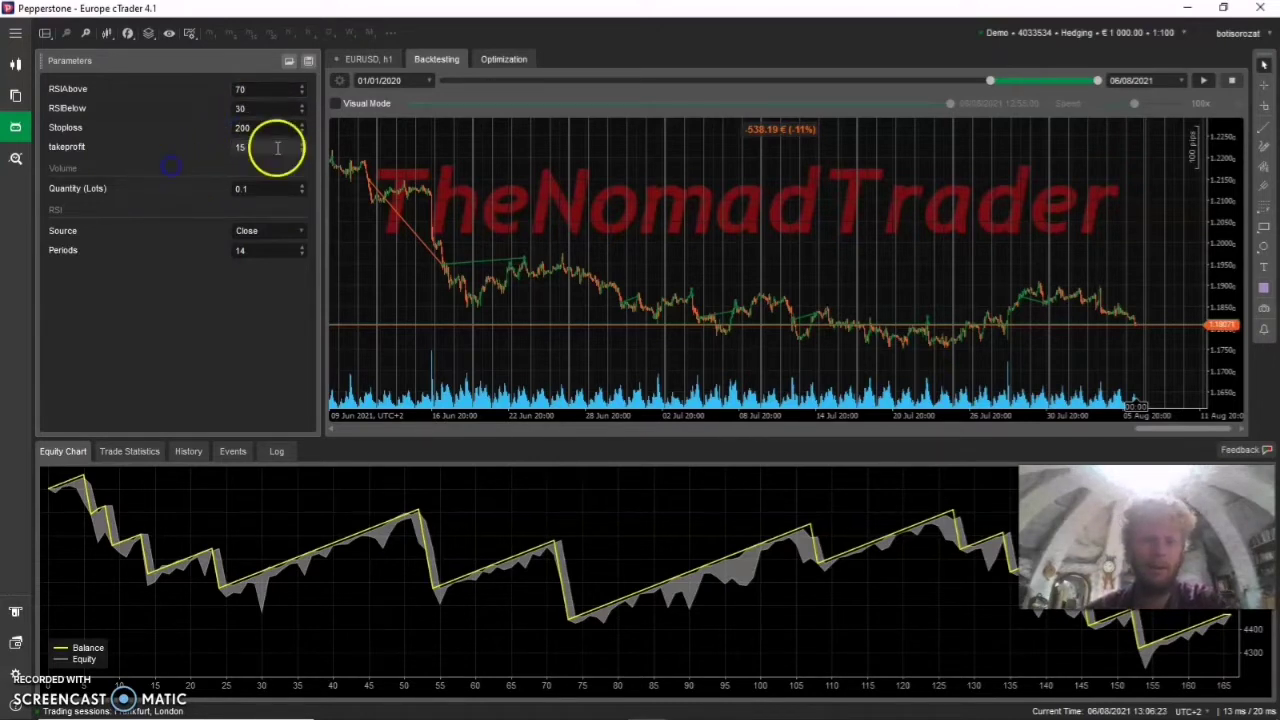
pyautogui.doubleClick(277, 127)
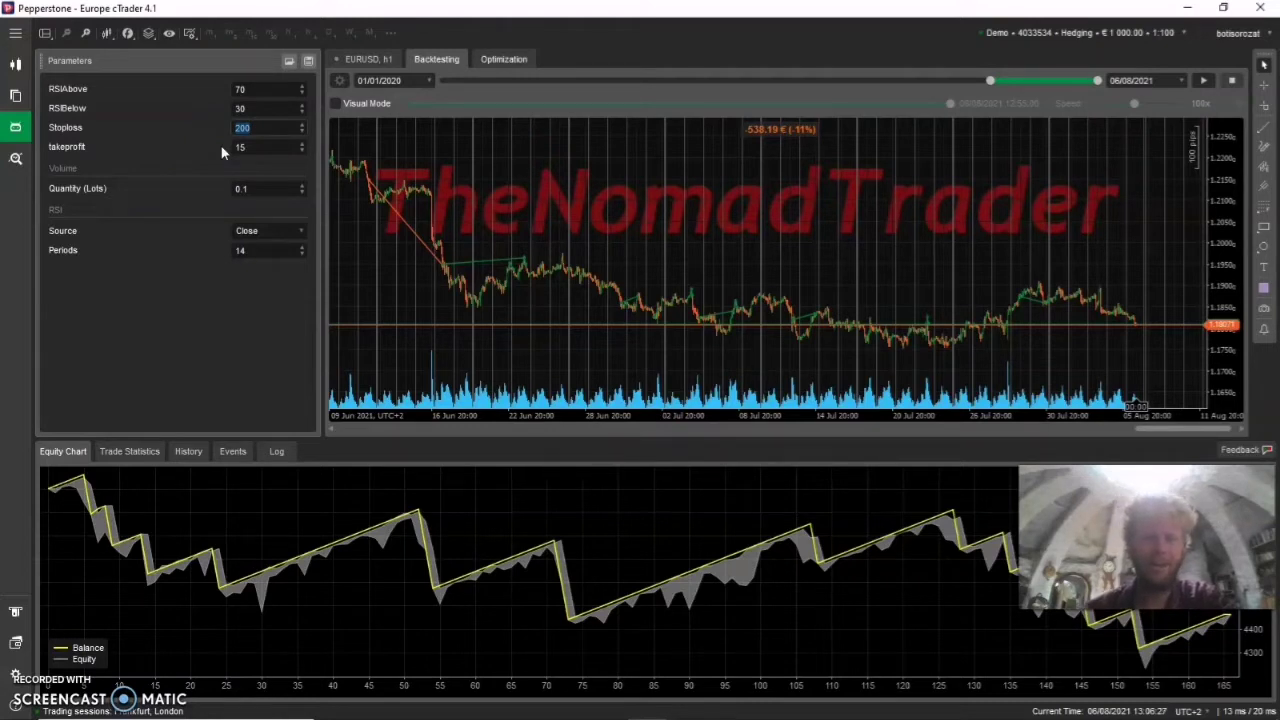
pyautogui.click(276, 128)
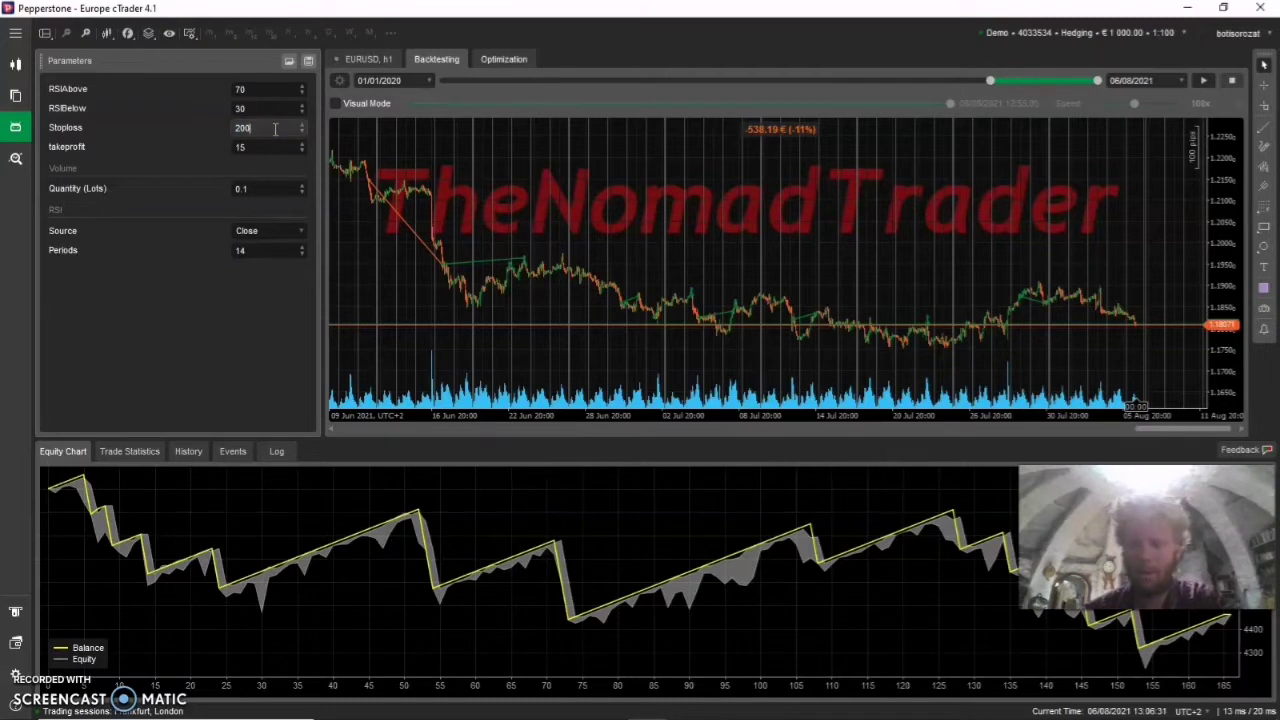
pyautogui.click(260, 144)
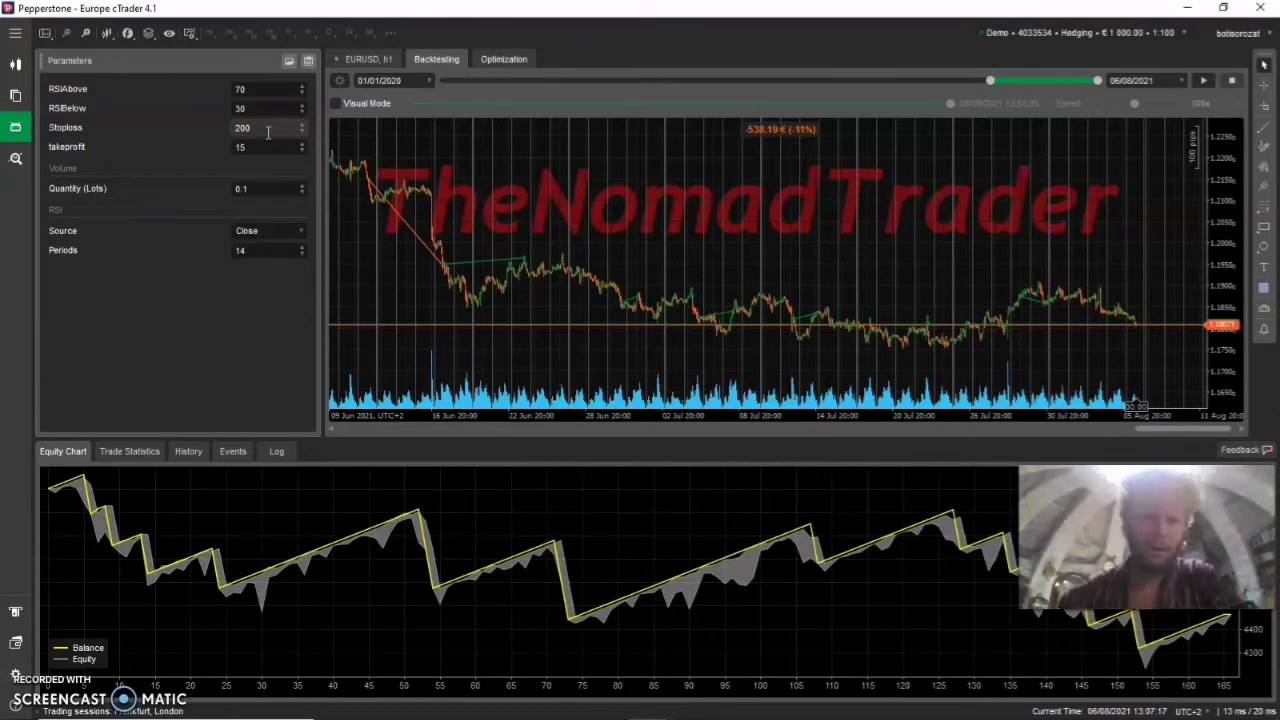
pyautogui.click(17, 33)
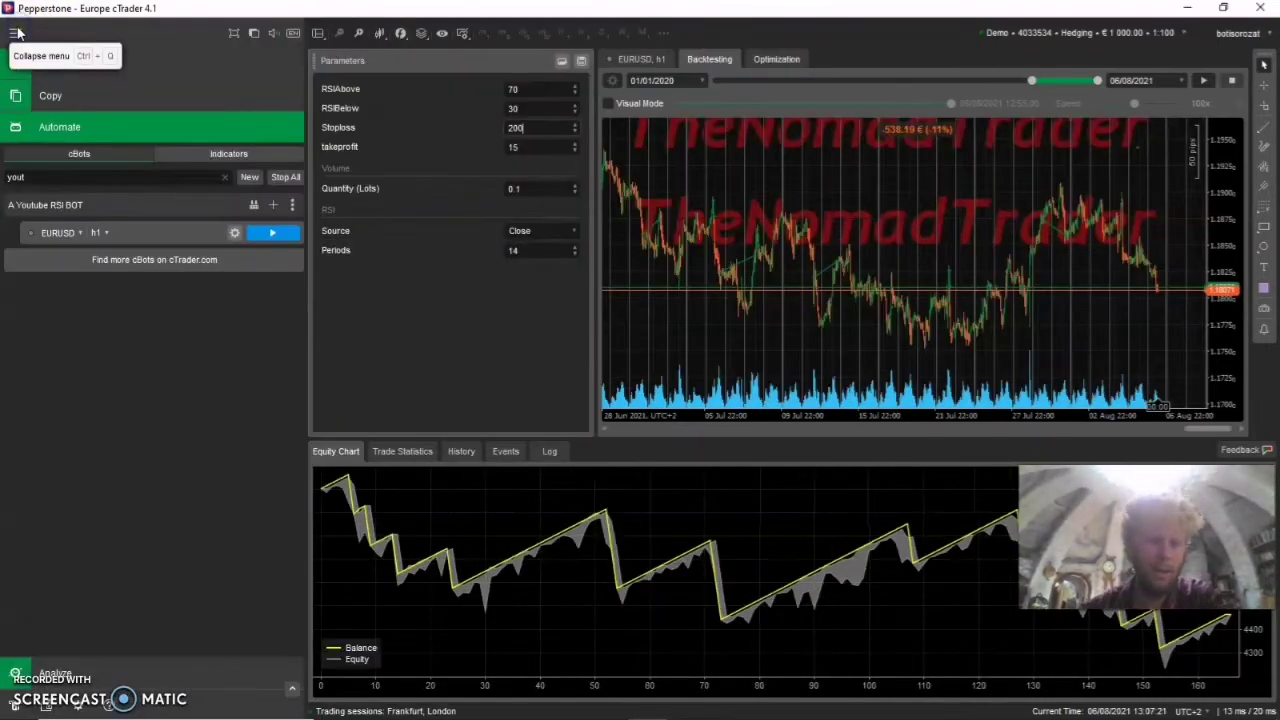
pyautogui.click(17, 36)
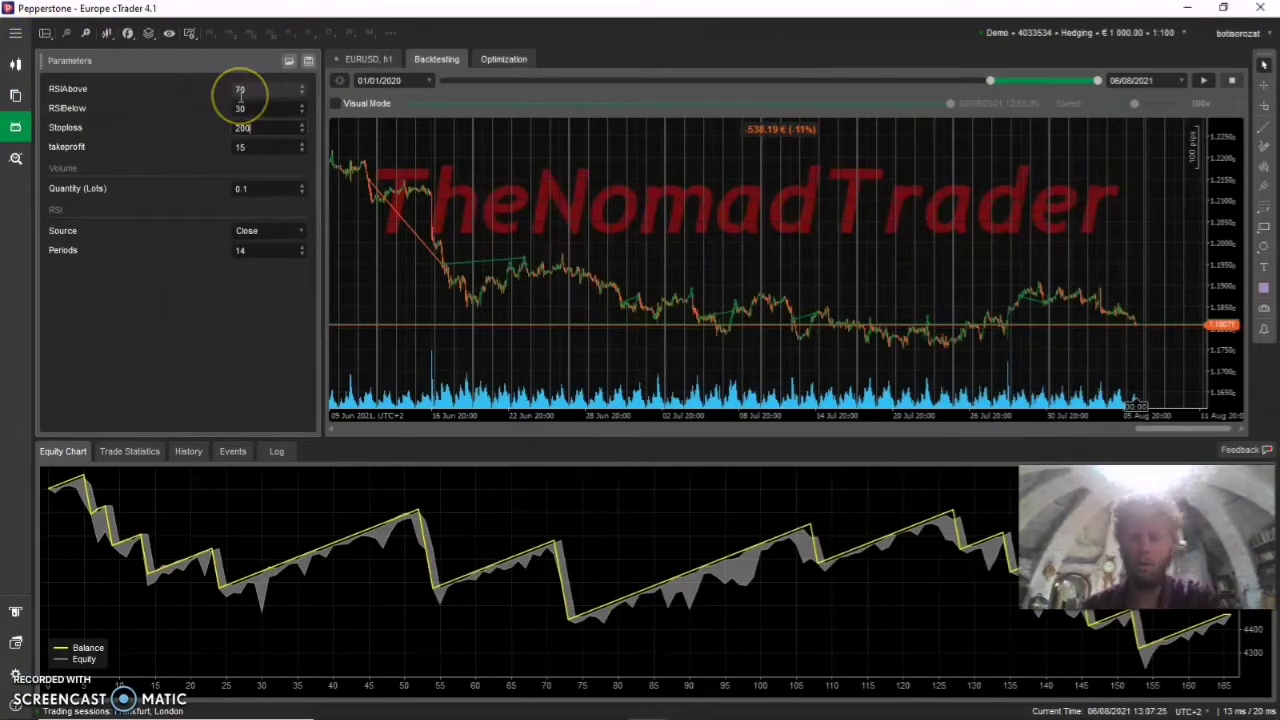
pyautogui.press('Tab')
pyautogui.press('Tab')
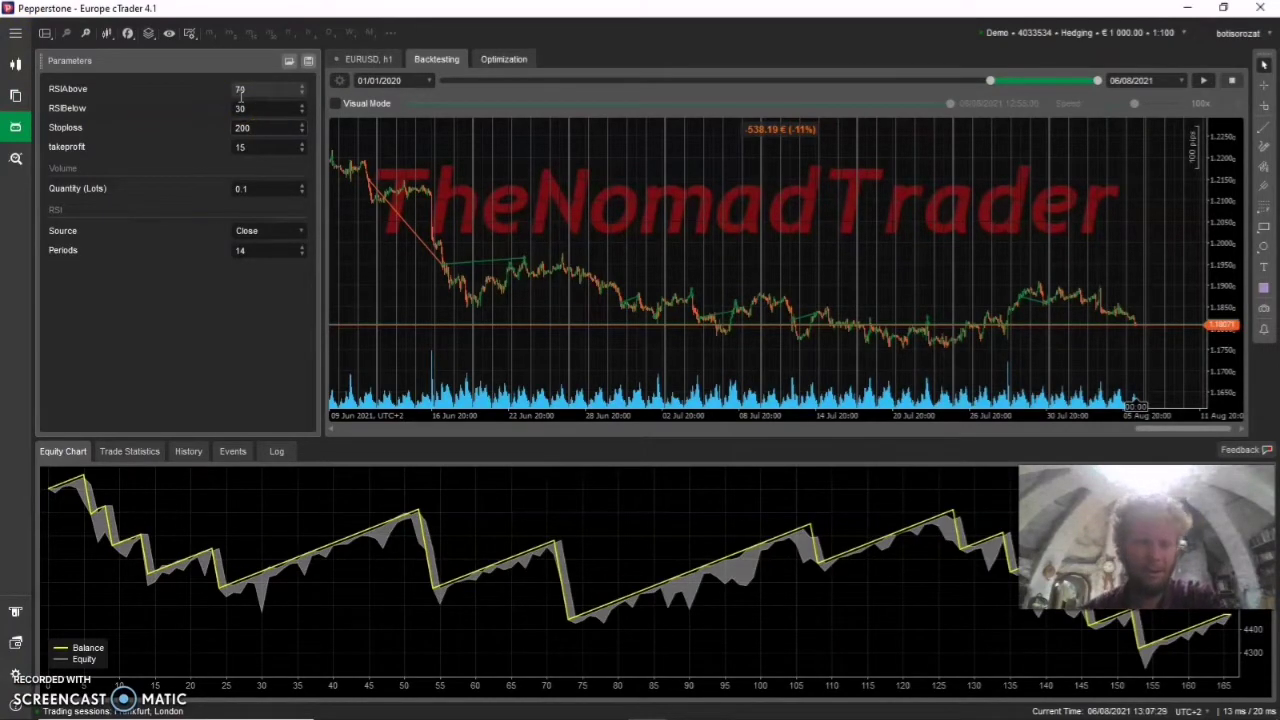
# Run the EURUSD h1 backtest for the period from 01/01/2020 to 06/08/2021.
pyautogui.click(1204, 81)
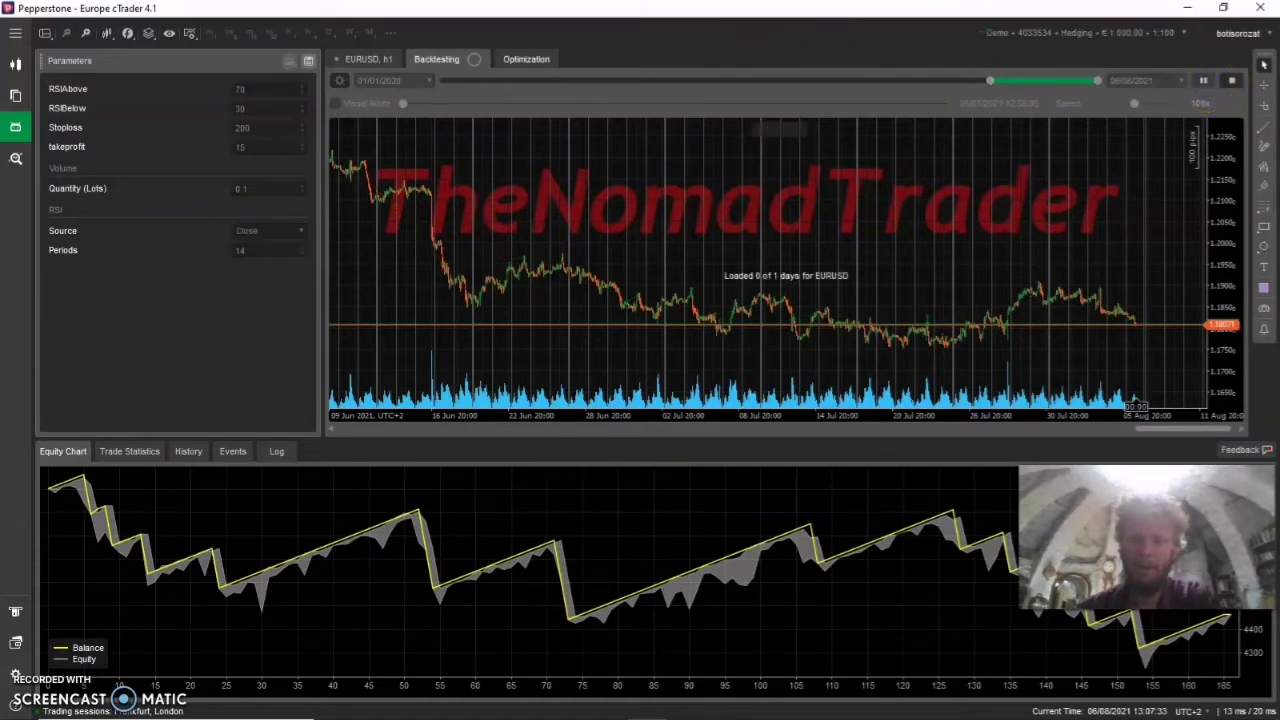
pyautogui.click(420, 80)
pyautogui.click(1151, 78)
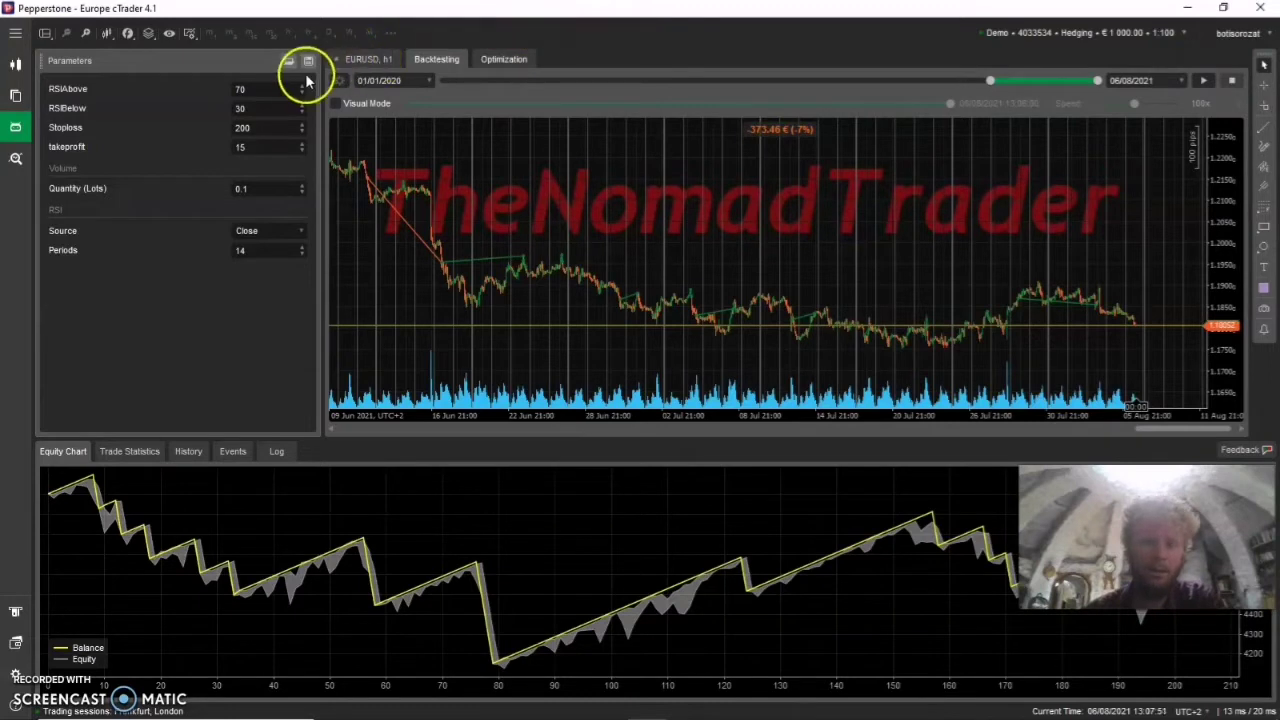
# Set the starting capital in the backtesting settings to 3000.
pyautogui.click(339, 81)
pyautogui.click(190, 143)
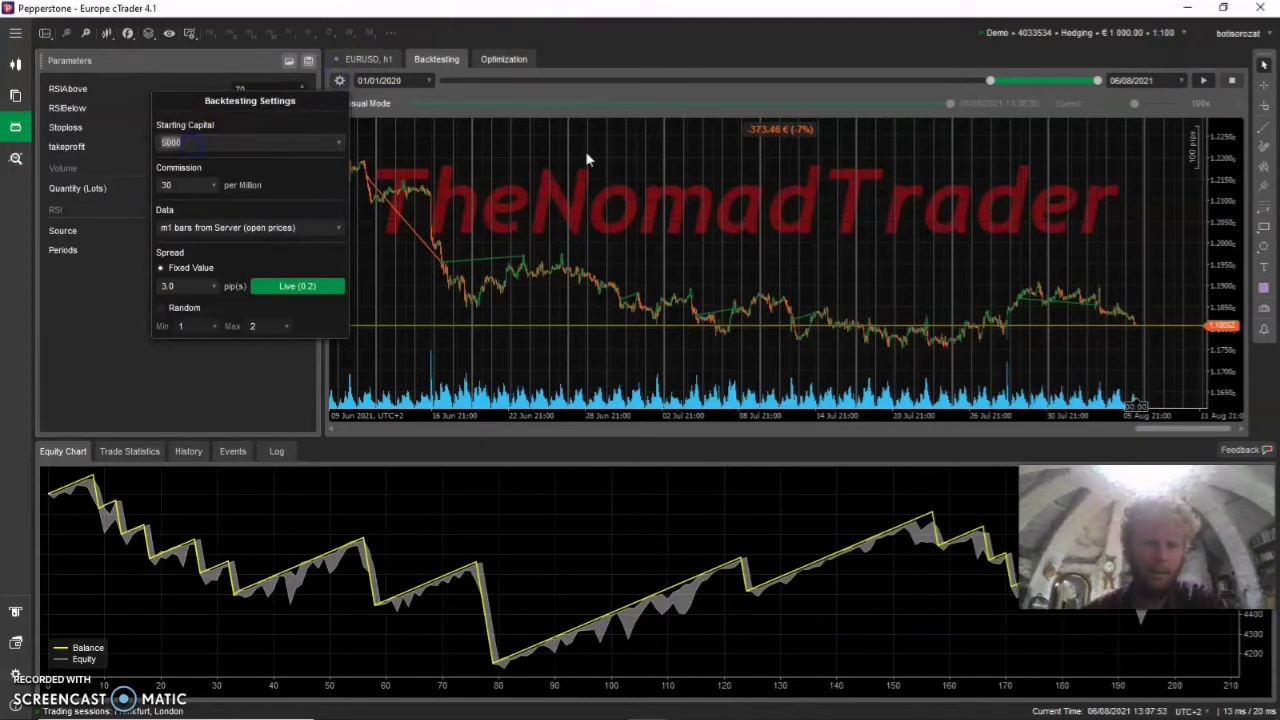
pyautogui.click(222, 145)
pyautogui.press('BackSpace')
pyautogui.press('BackSpace')
pyautogui.press('BackSpace')
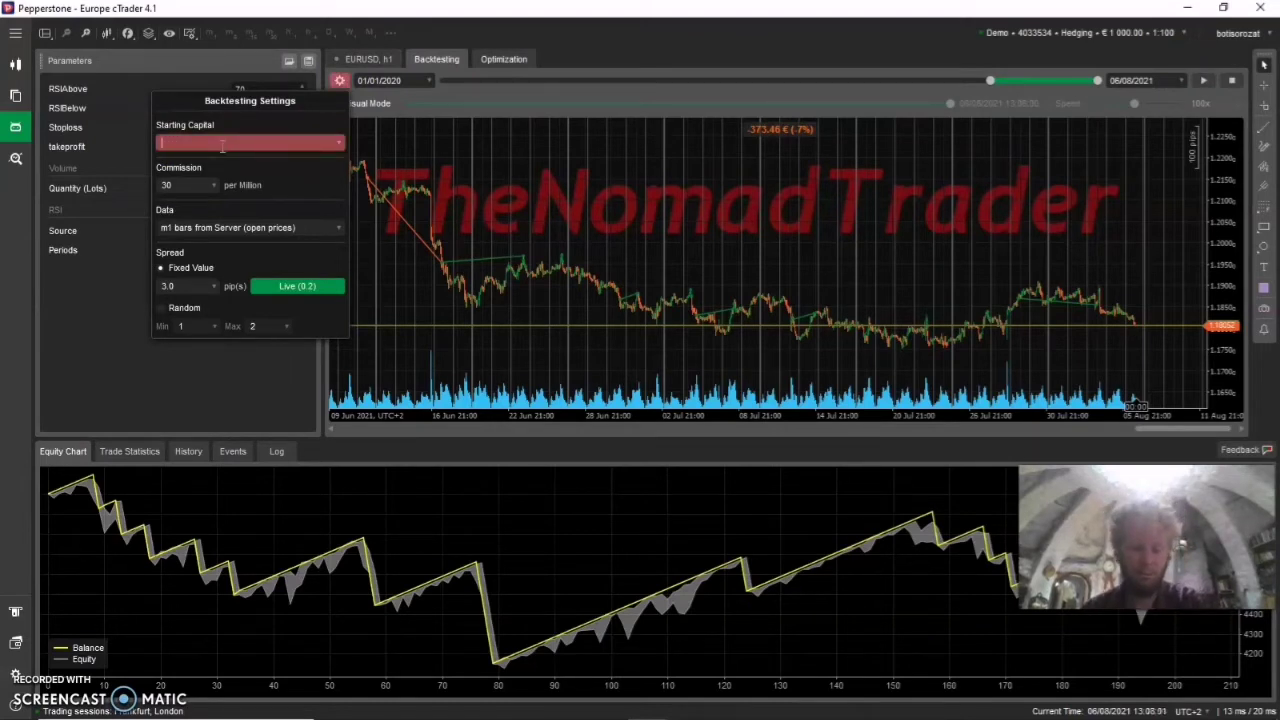
pyautogui.write('3000')
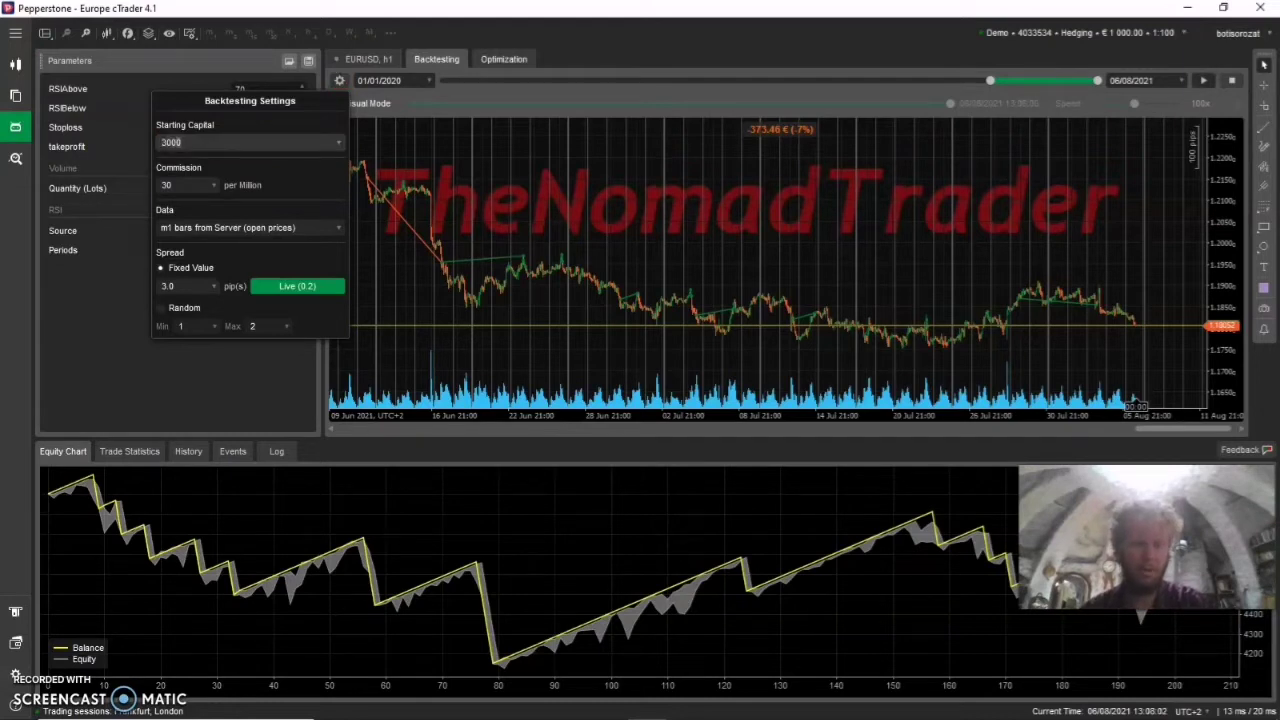
pyautogui.click(594, 62)
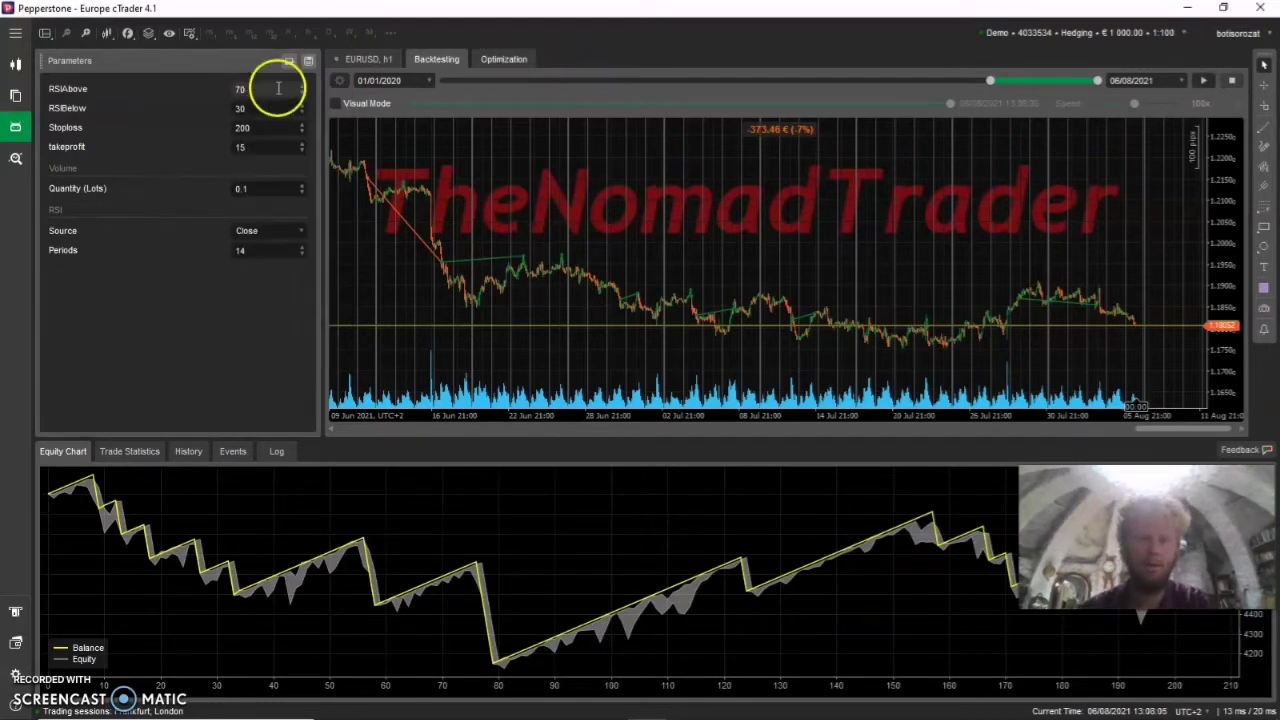
# Set the backtest's starting capital to 300 and run the backtest again.
pyautogui.click(339, 80)
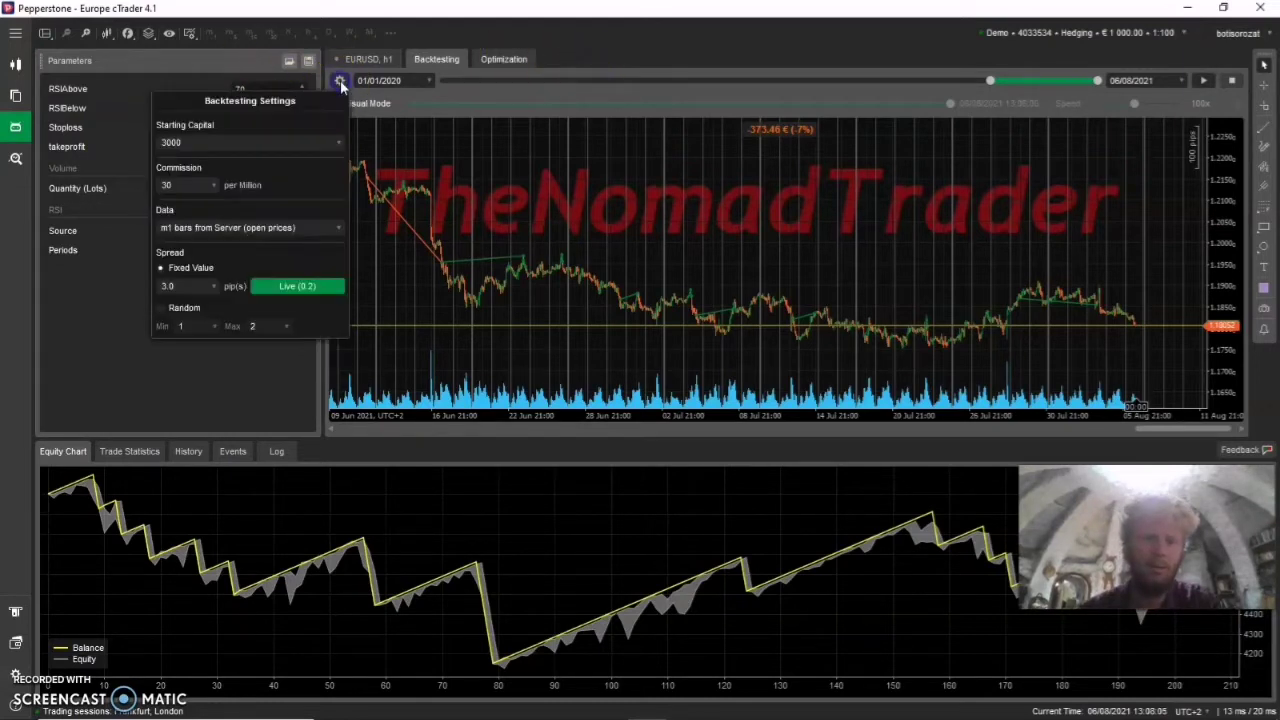
pyautogui.click(270, 150)
pyautogui.click(251, 163)
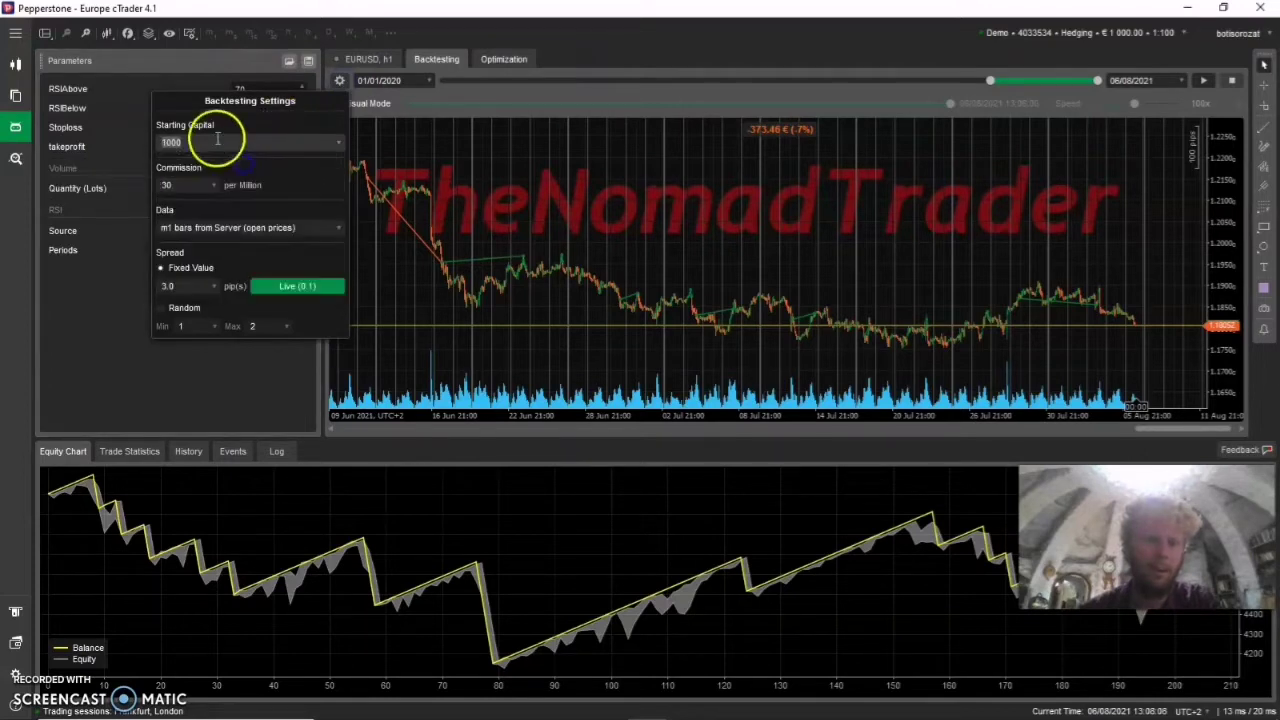
pyautogui.click(217, 139)
pyautogui.press('BackSpace')
pyautogui.press('BackSpace')
pyautogui.press('BackSpace')
pyautogui.press('BackSpace')
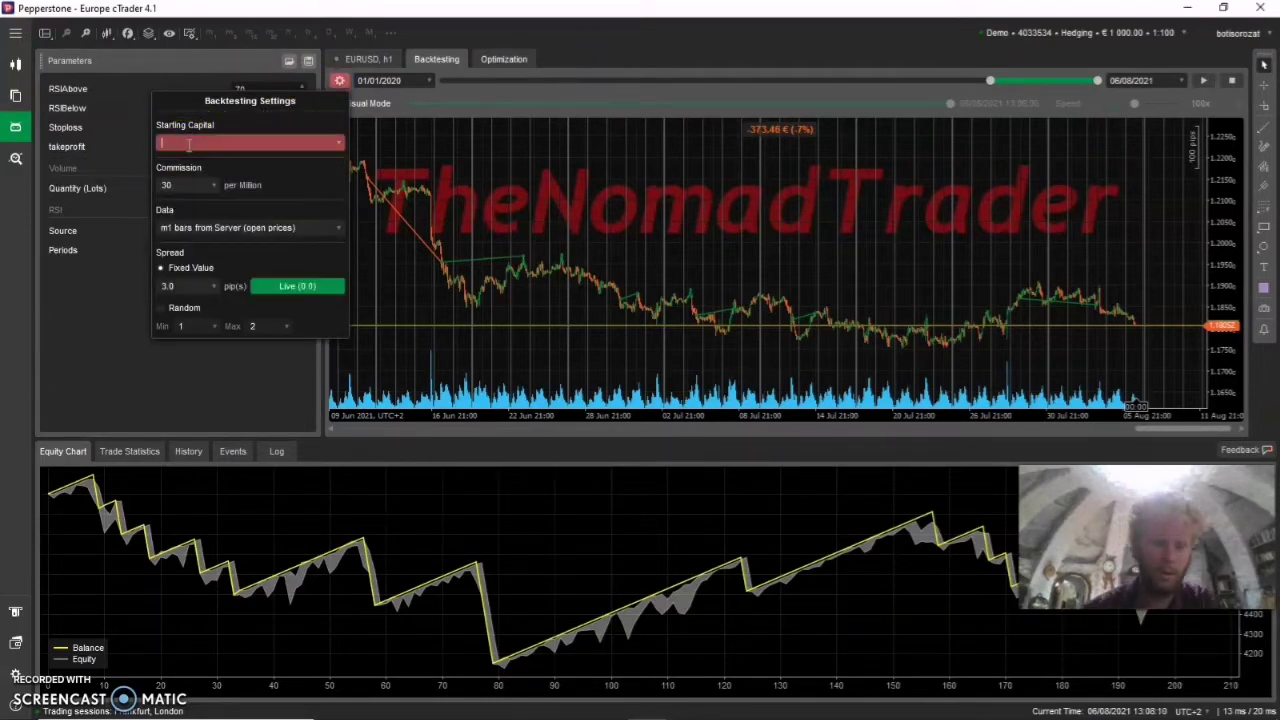
pyautogui.write('3000')
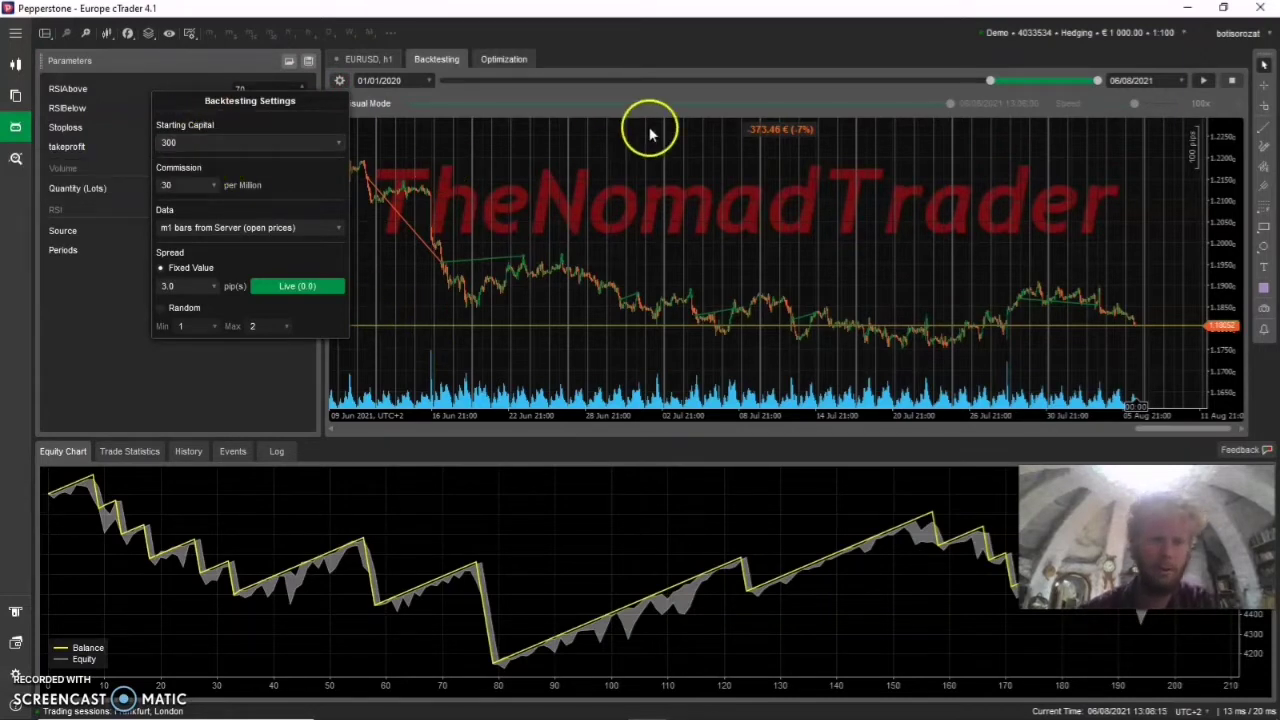
pyautogui.click(725, 60)
pyautogui.click(1201, 81)
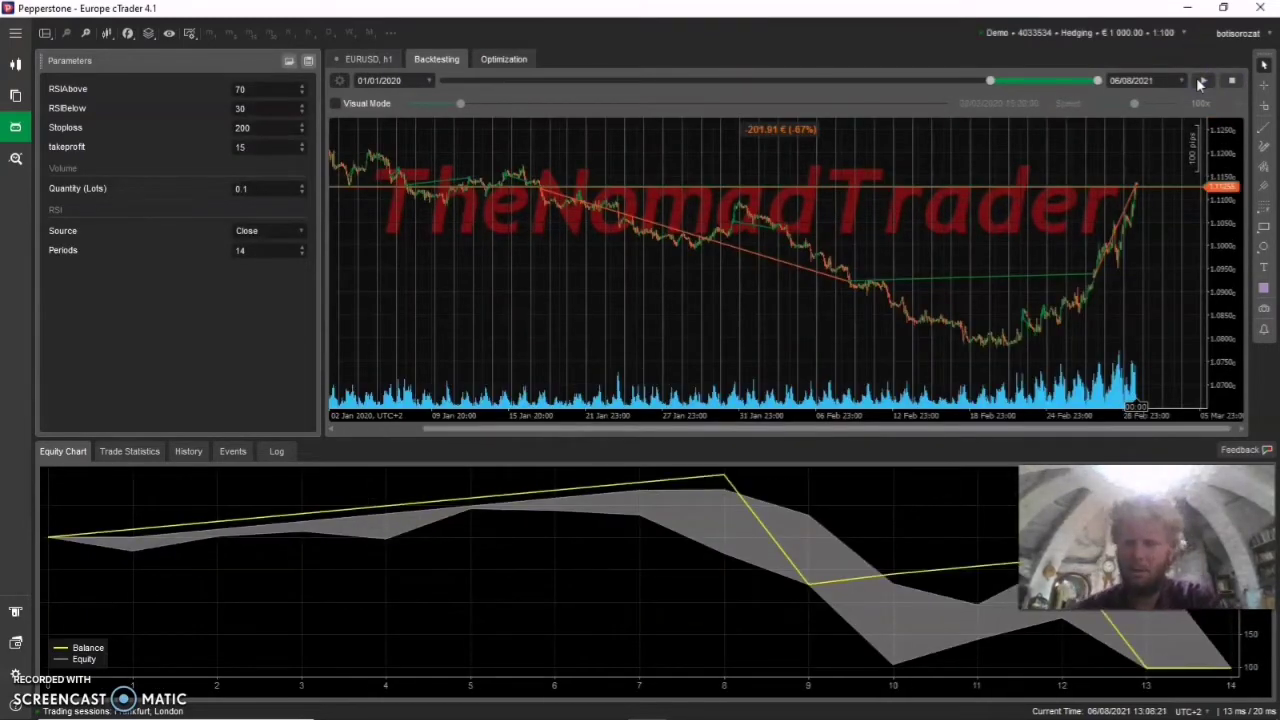
# Set the bot's Quantity to 0.01 lots and run the EURUSD h1 backtest again.
pyautogui.click(340, 82)
pyautogui.click(86, 260)
pyautogui.click(240, 190)
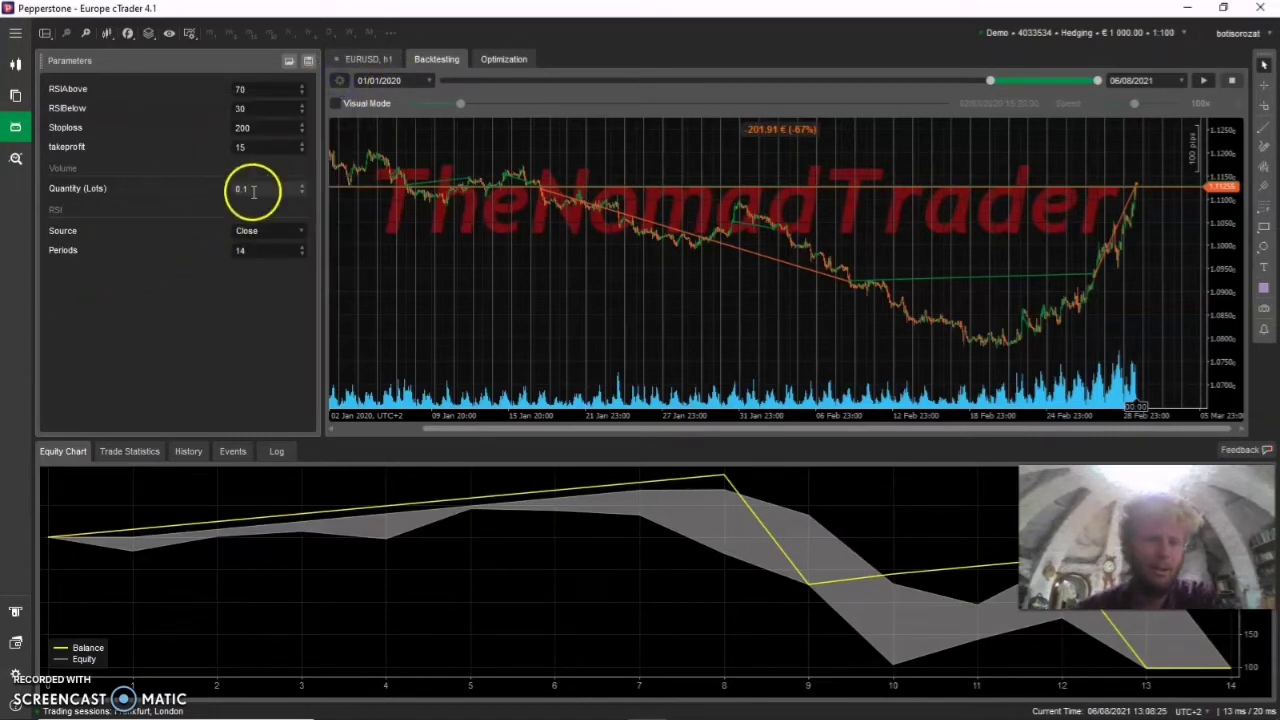
pyautogui.press('BackSpace')
pyautogui.press('BackSpace')
pyautogui.write('.0')
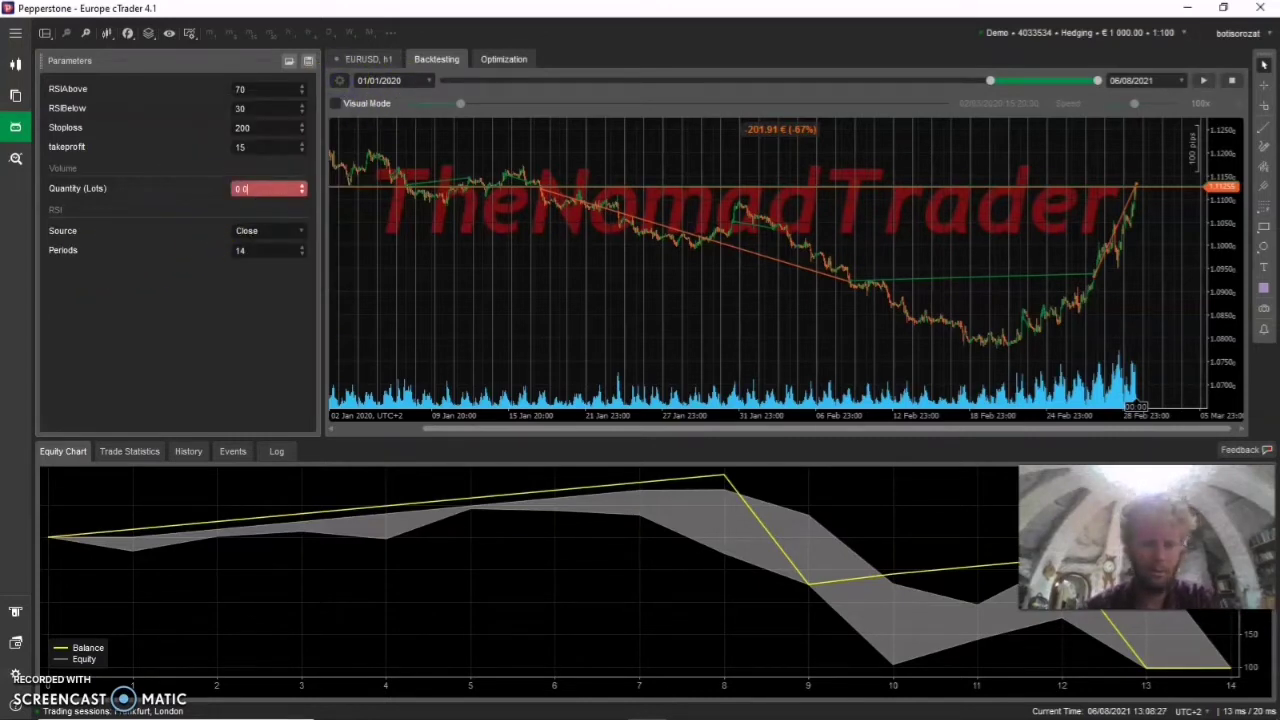
pyautogui.write('1')
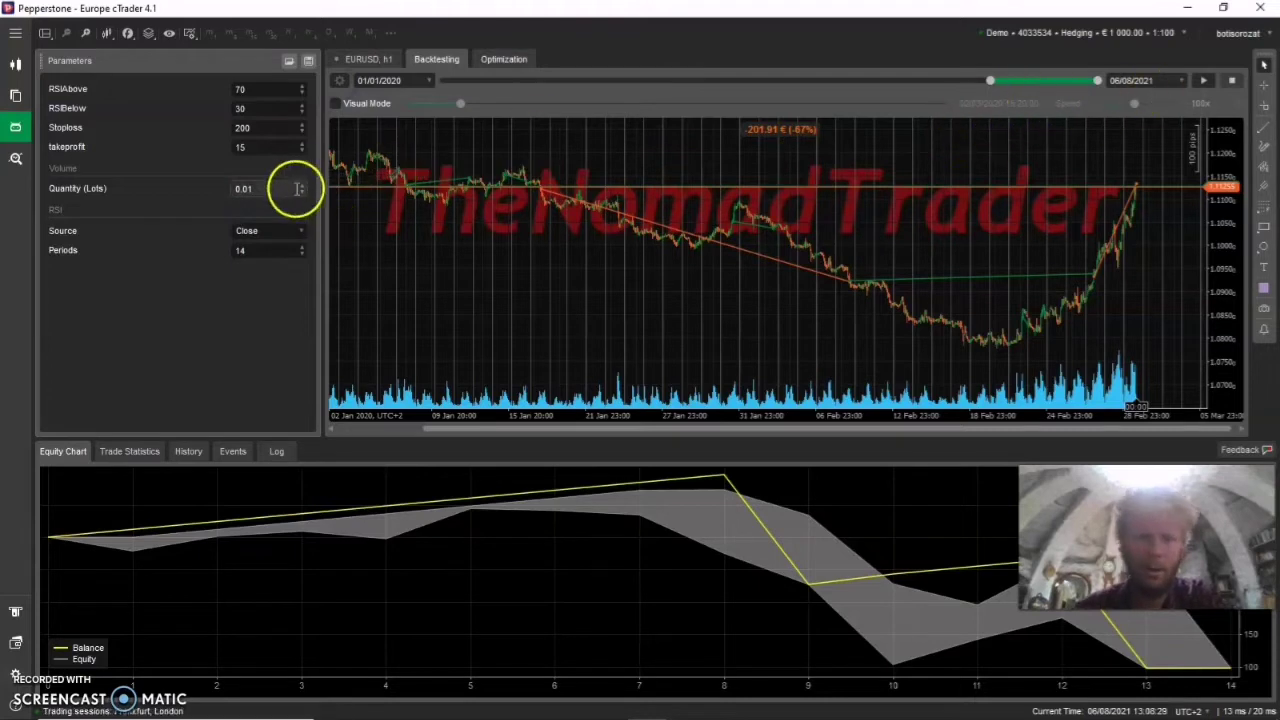
pyautogui.click(1203, 80)
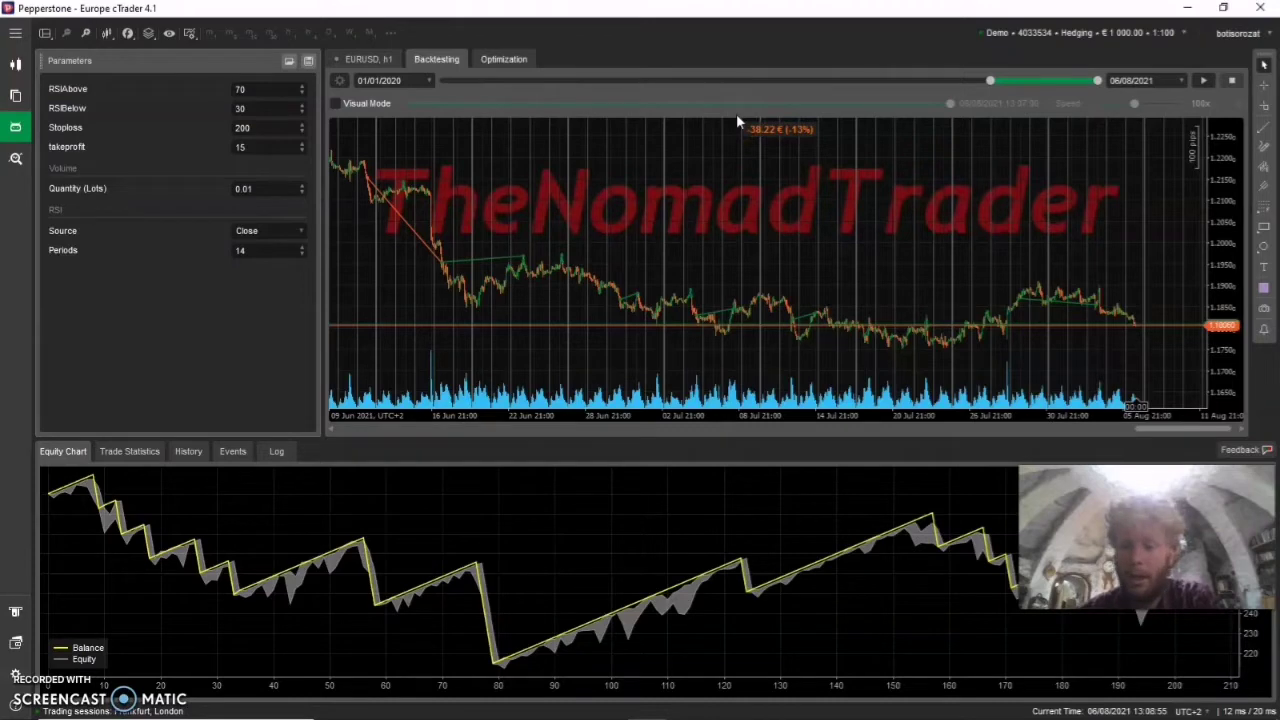
# Switch the RSI bot's symbol to USDJPY and run the backtest on it.
pyautogui.click(686, 385)
pyautogui.click(15, 33)
pyautogui.click(84, 233)
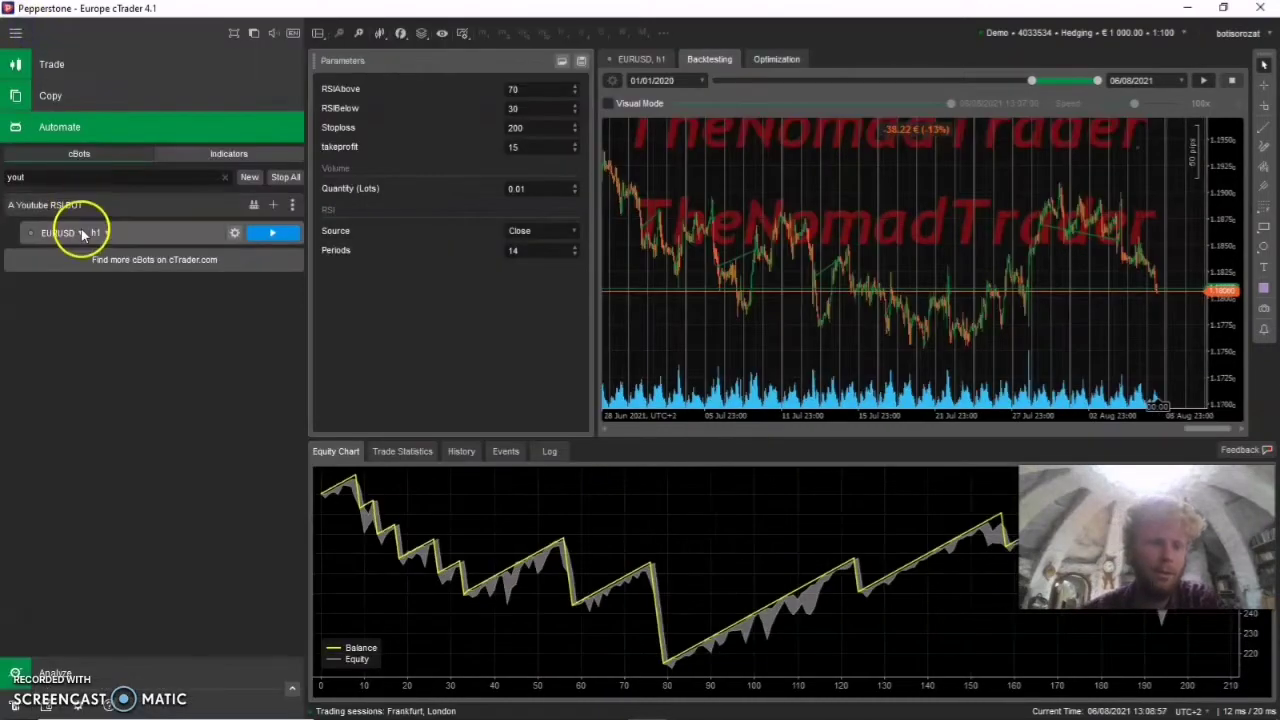
pyautogui.click(65, 232)
pyautogui.click(45, 474)
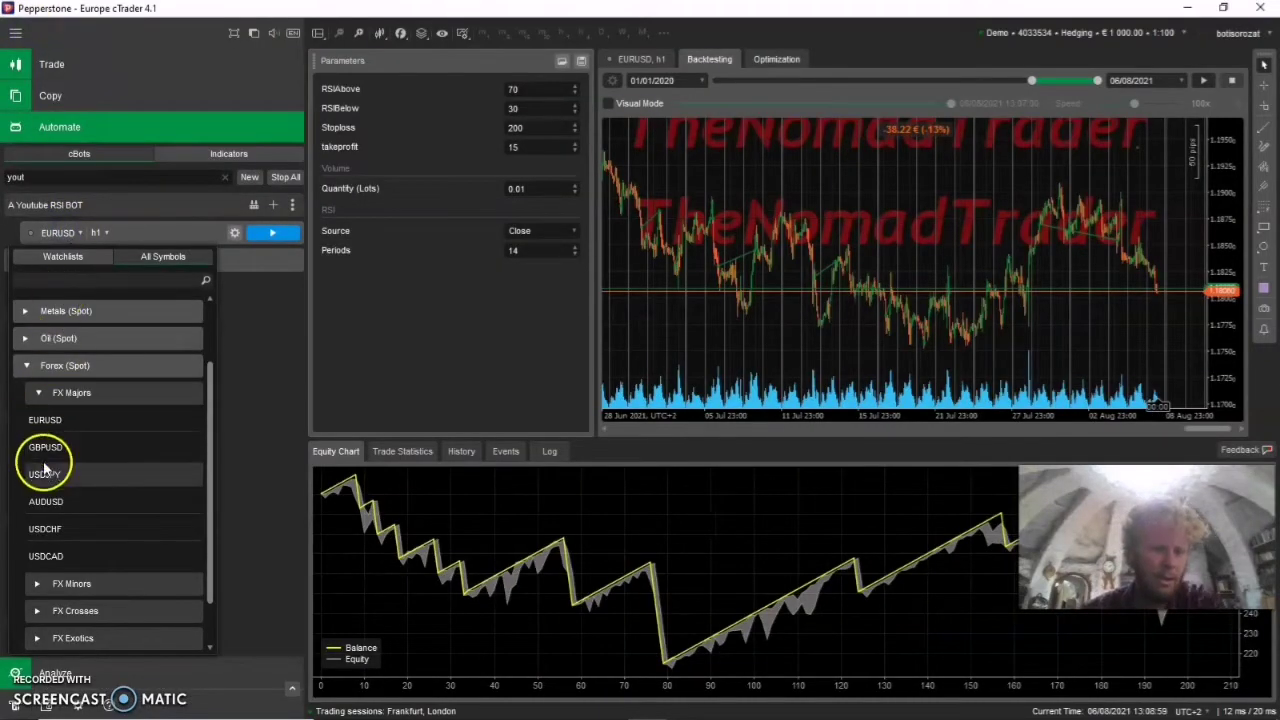
pyautogui.click(1203, 80)
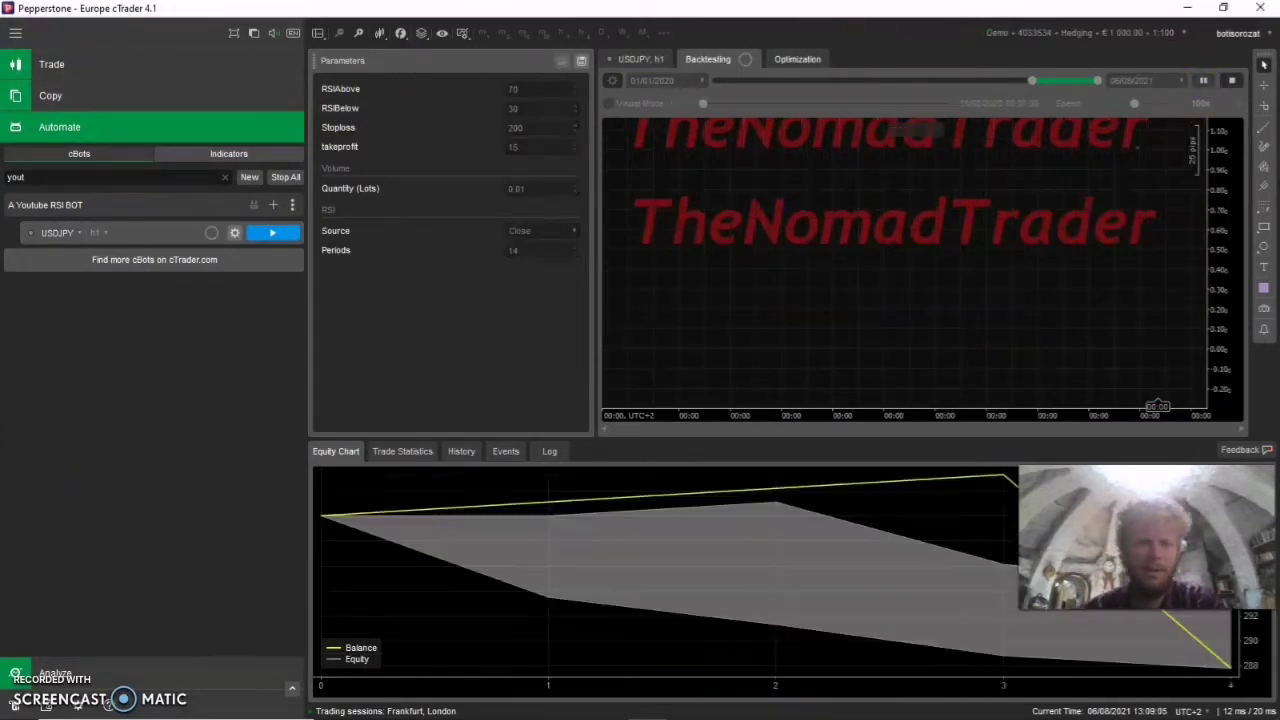
pyautogui.click(15, 33)
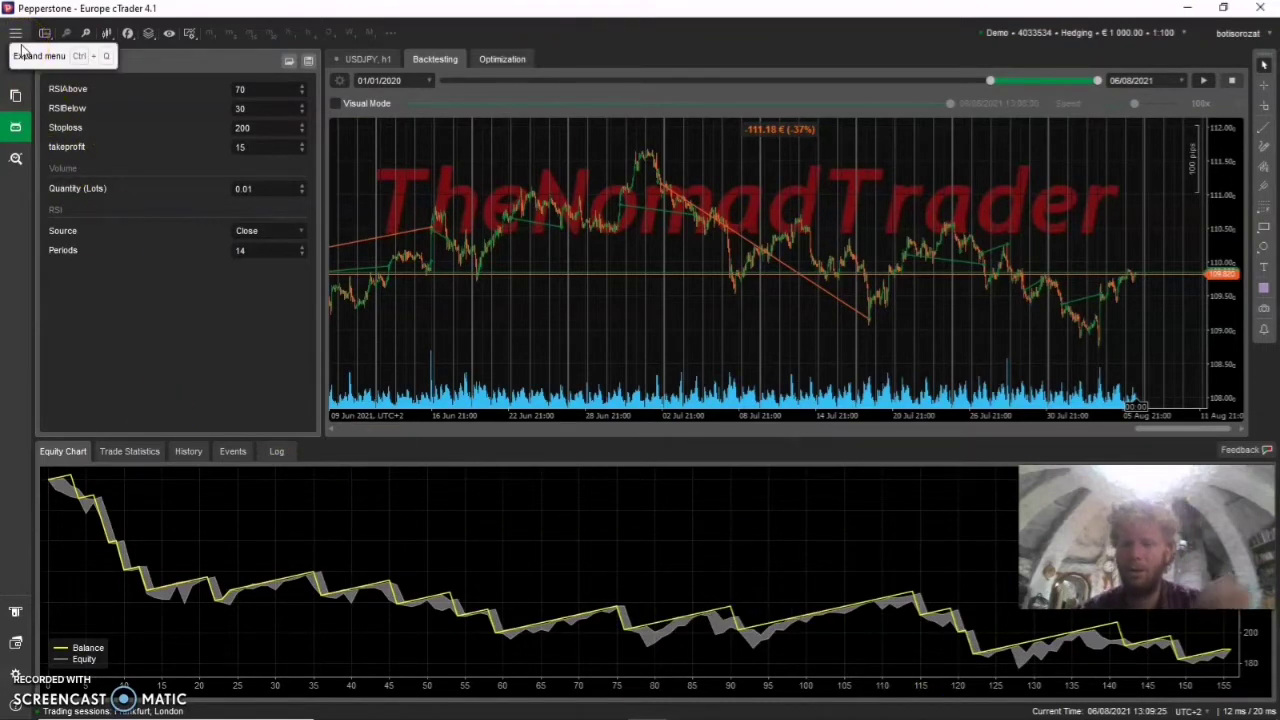
# Switch the RSI bot's symbol to USDCHF and run the backtest on it.
pyautogui.click(16, 34)
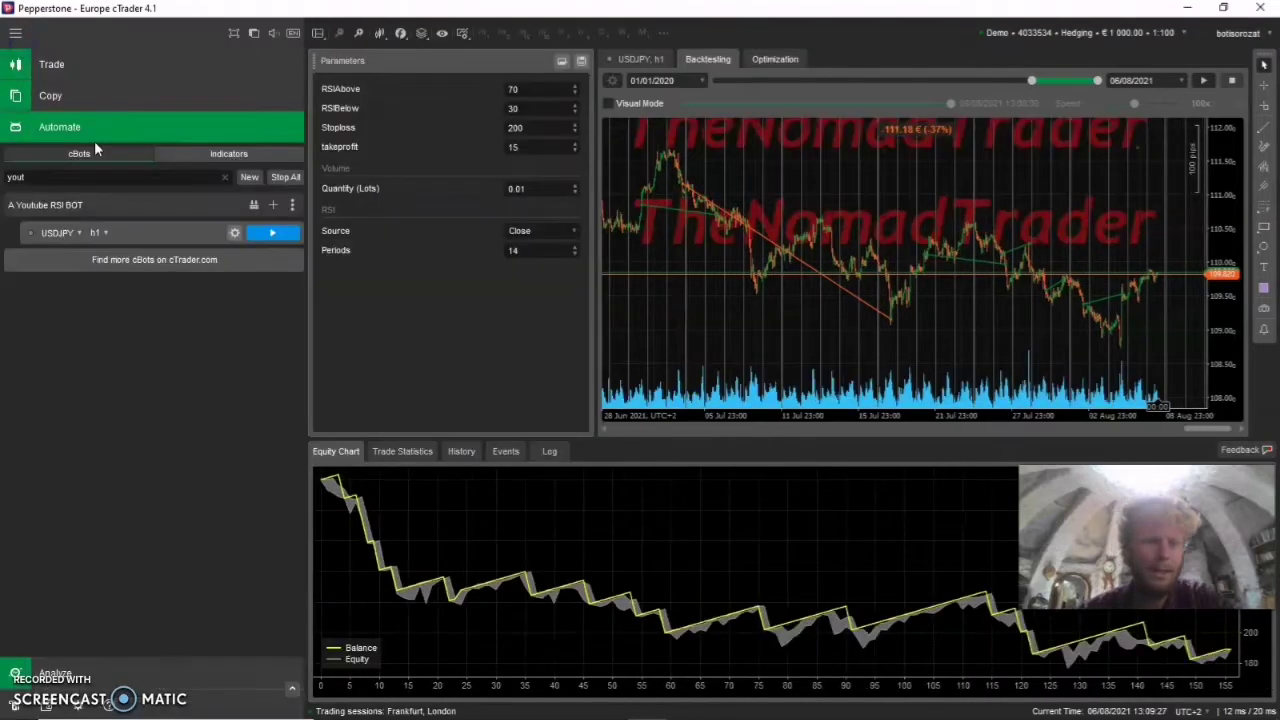
pyautogui.click(58, 230)
pyautogui.click(71, 524)
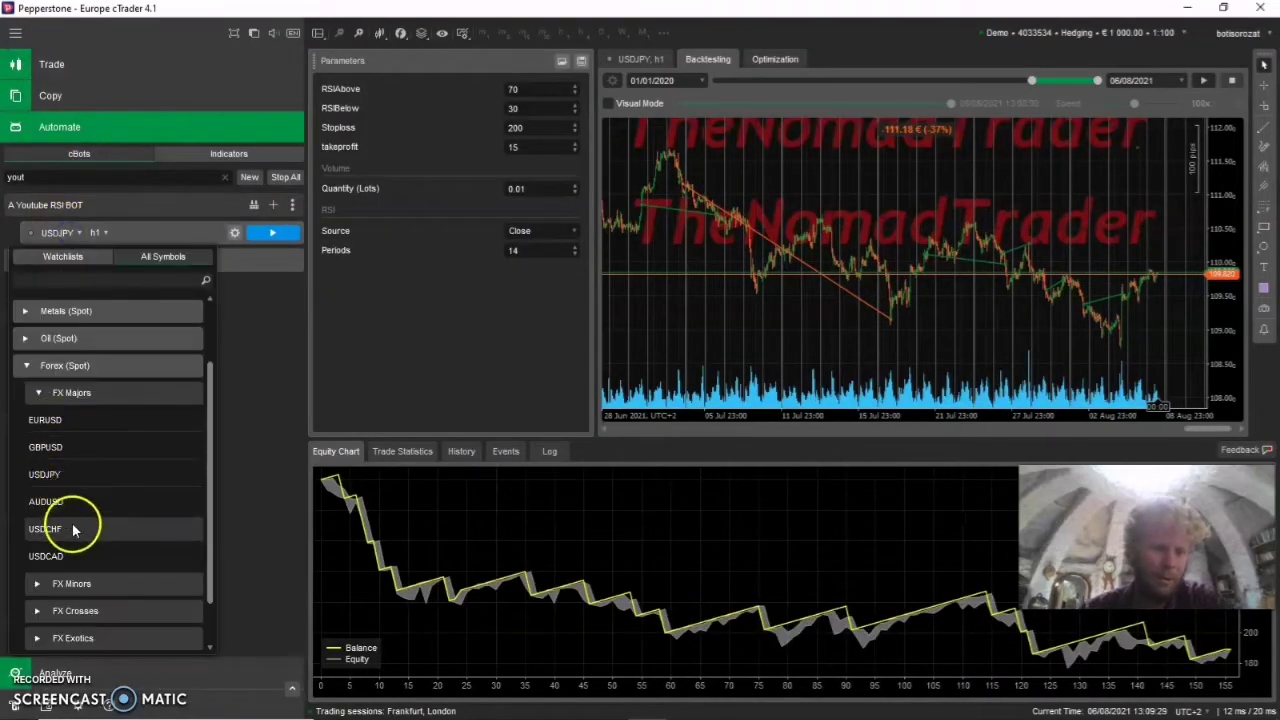
pyautogui.click(1203, 80)
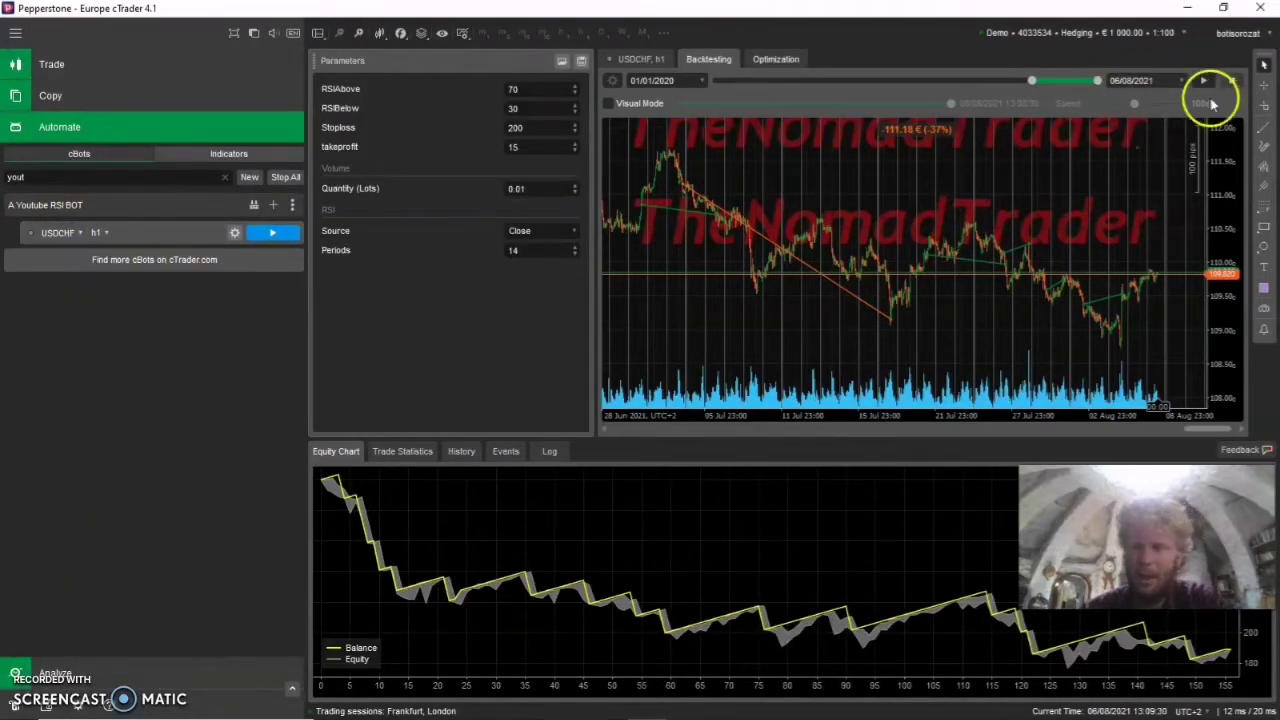
pyautogui.click(14, 37)
pyautogui.click(786, 409)
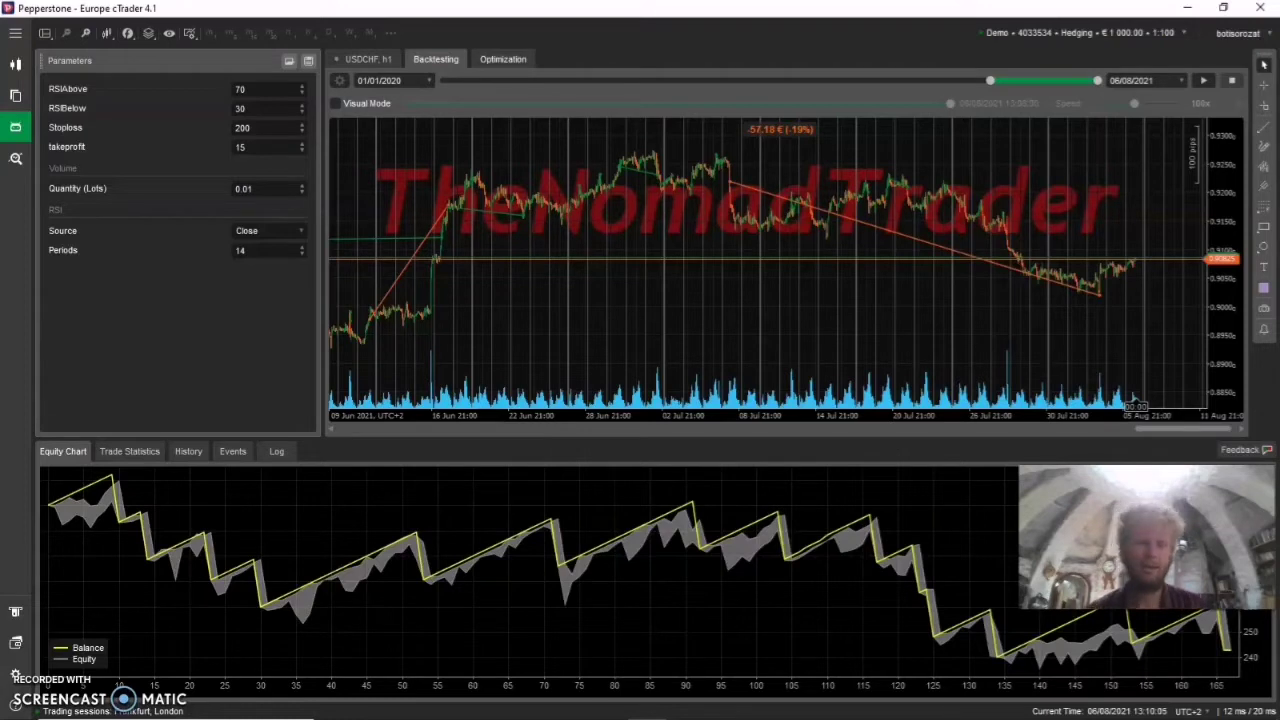
# Switch the RSI bot's symbol back to EURUSD.
pyautogui.click(281, 89)
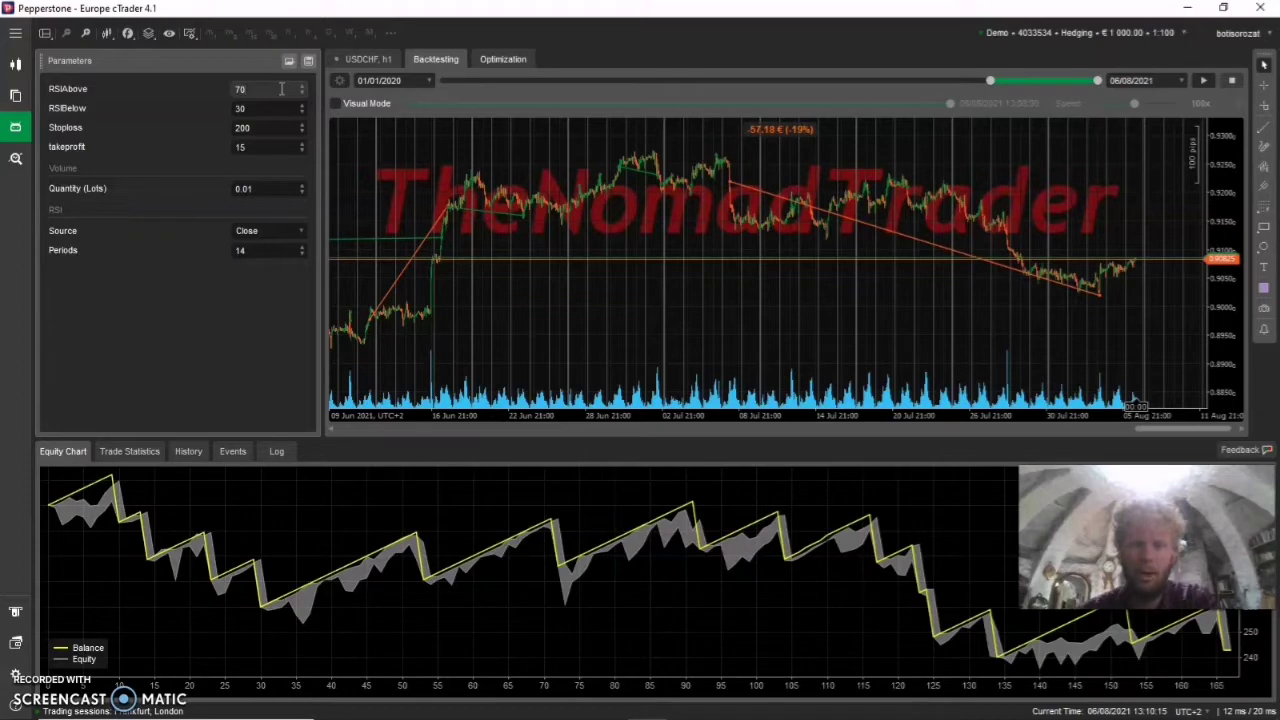
pyautogui.click(16, 33)
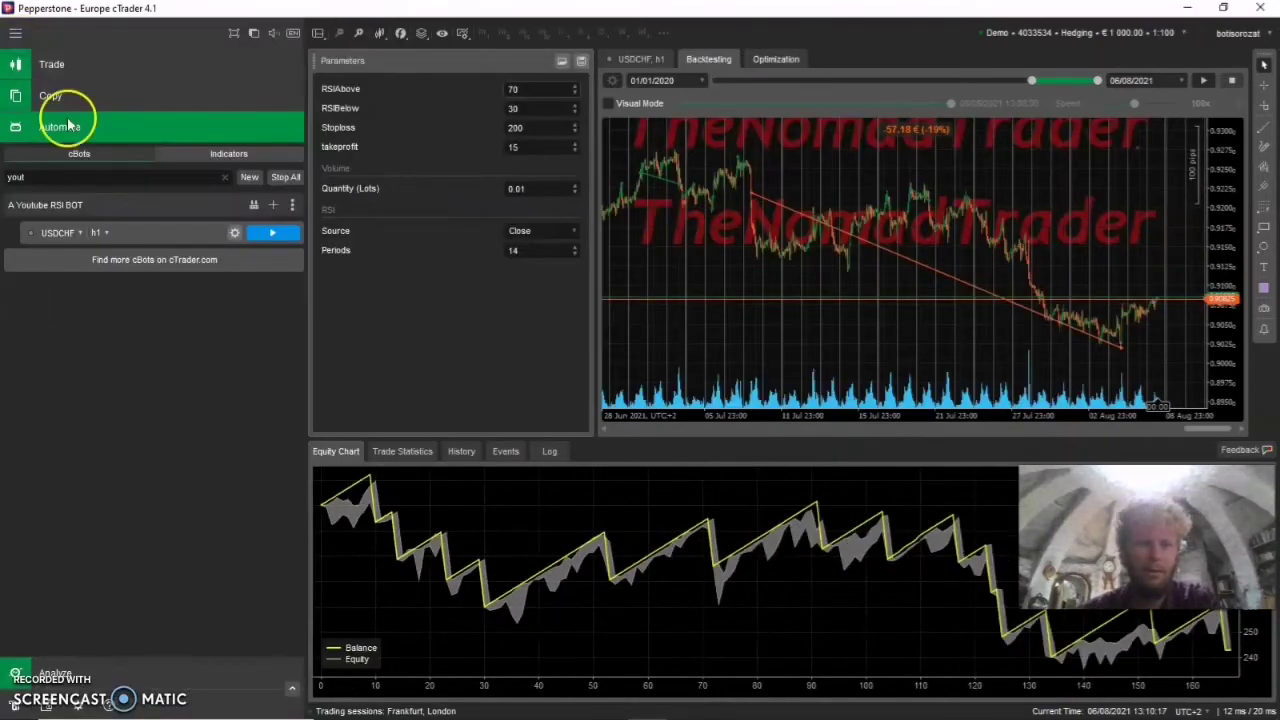
pyautogui.click(83, 237)
pyautogui.click(91, 428)
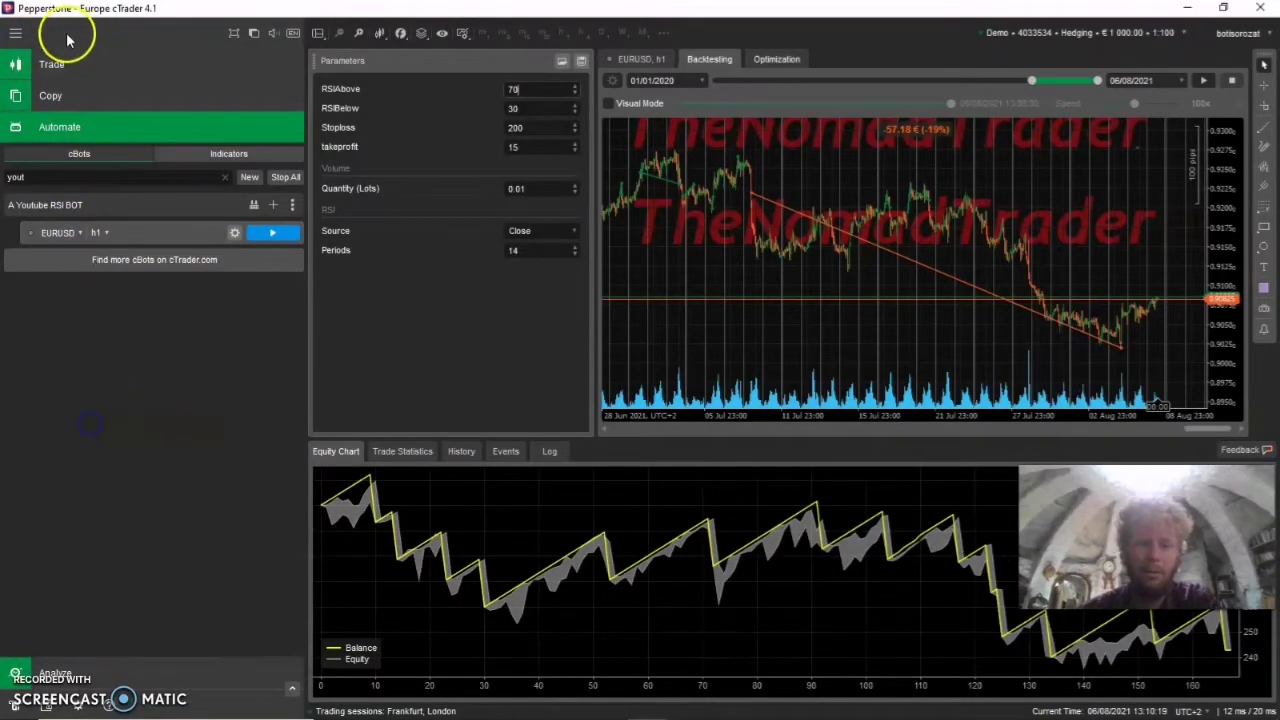
pyautogui.click(16, 33)
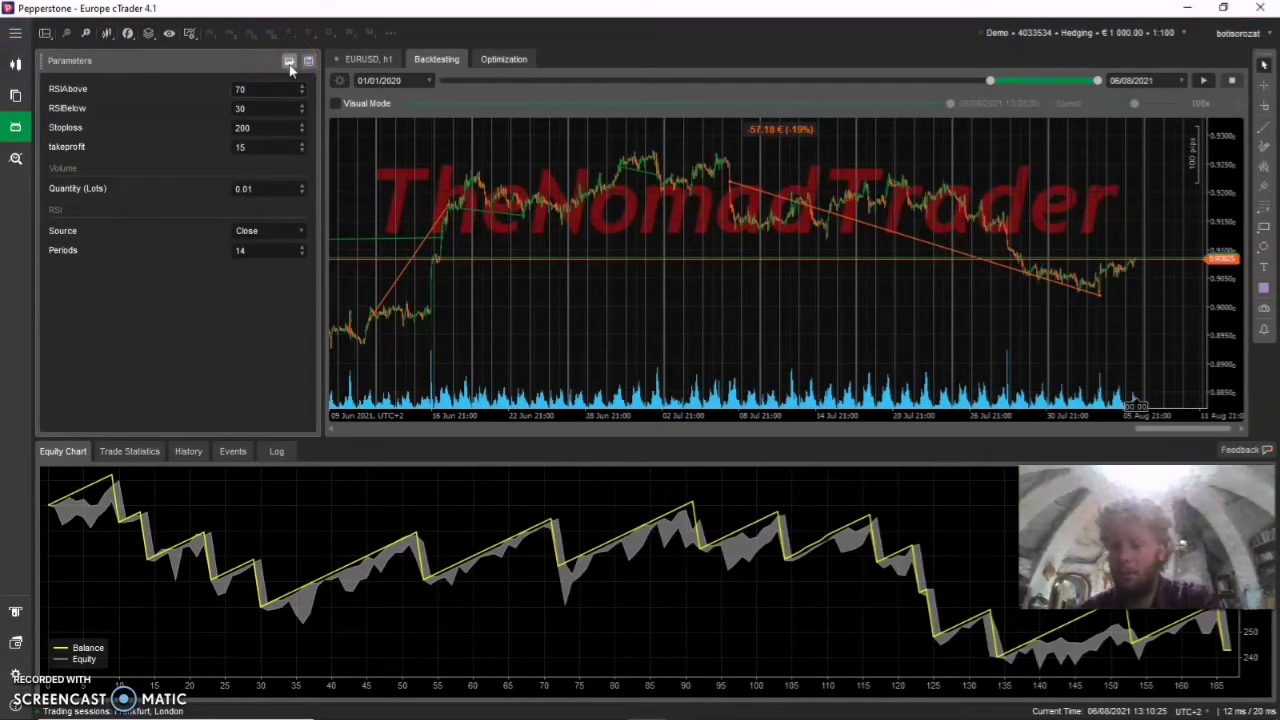
pyautogui.click(278, 94)
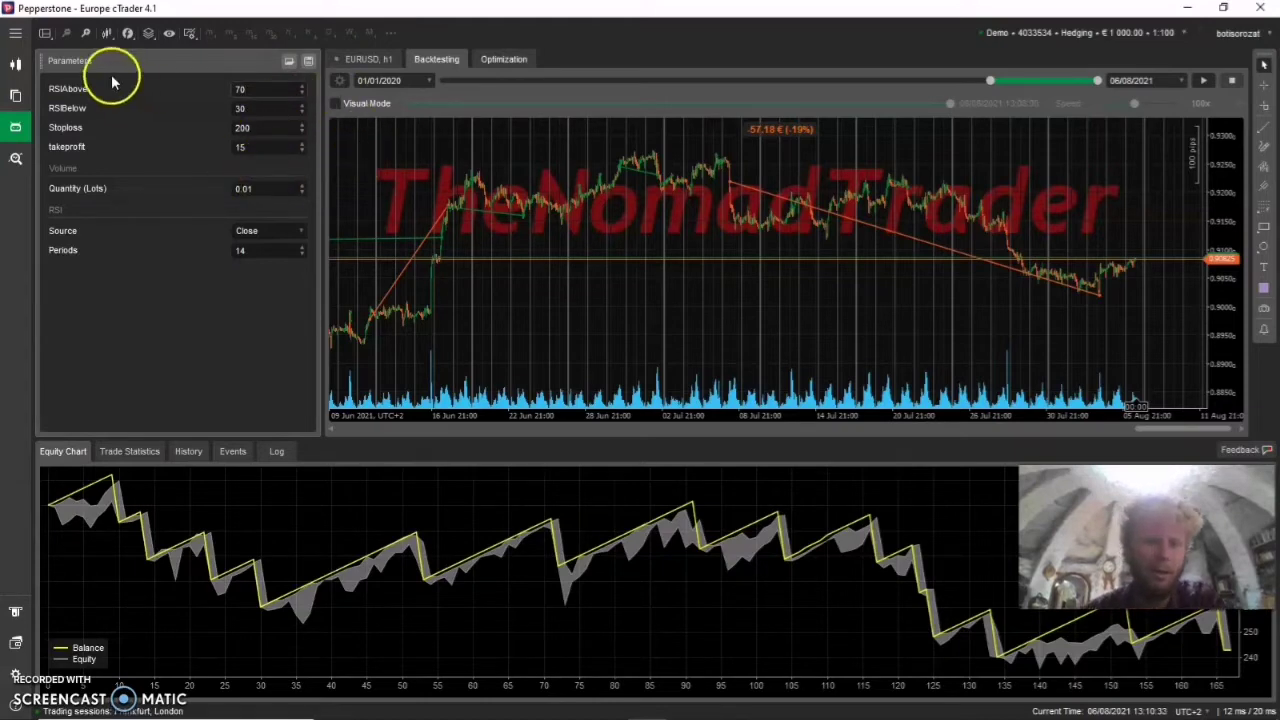
# Set the bot's timeframe to 5 minutes and run the EURUSD backtest.
pyautogui.click(15, 34)
pyautogui.click(96, 232)
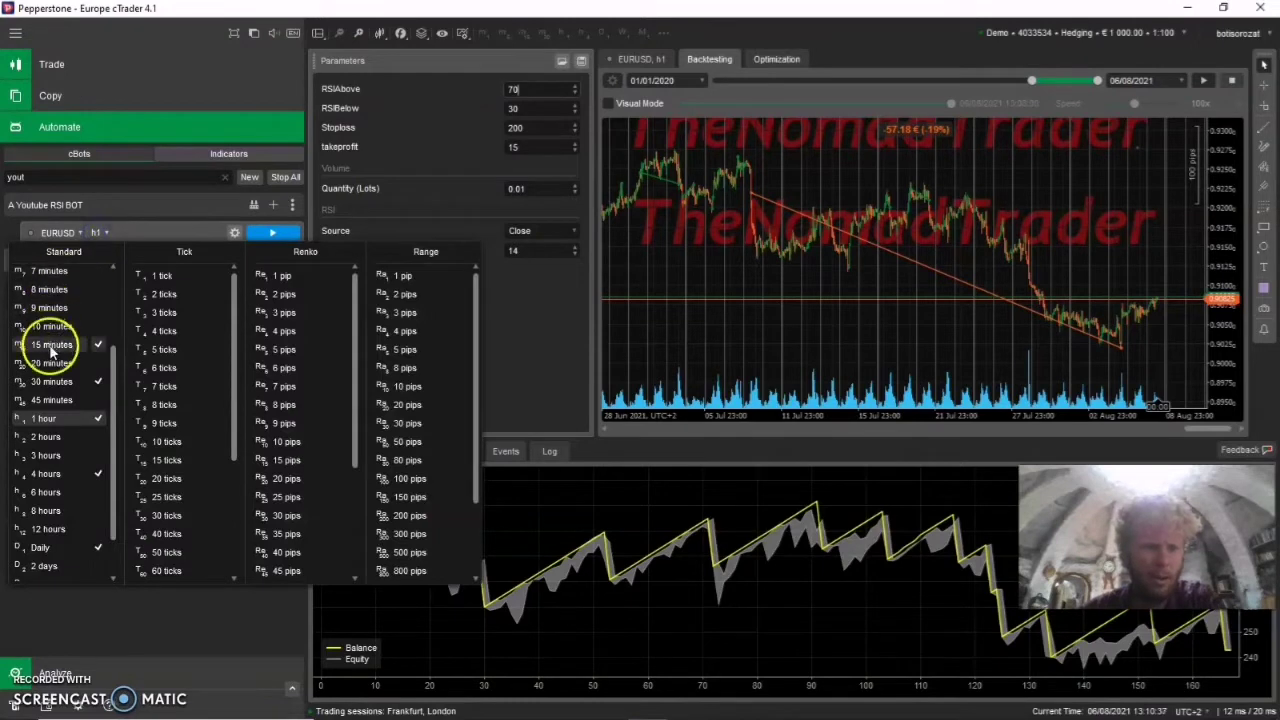
pyautogui.scroll(2, 70, 330)
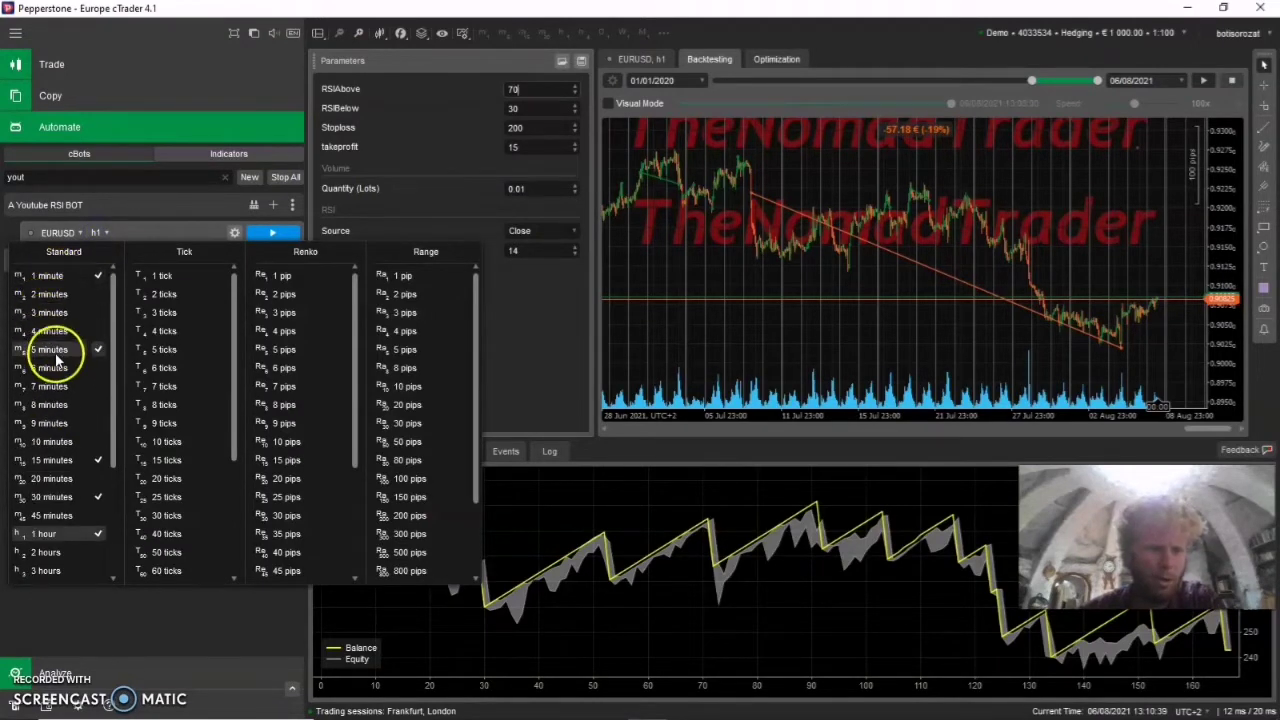
pyautogui.click(55, 351)
pyautogui.click(150, 670)
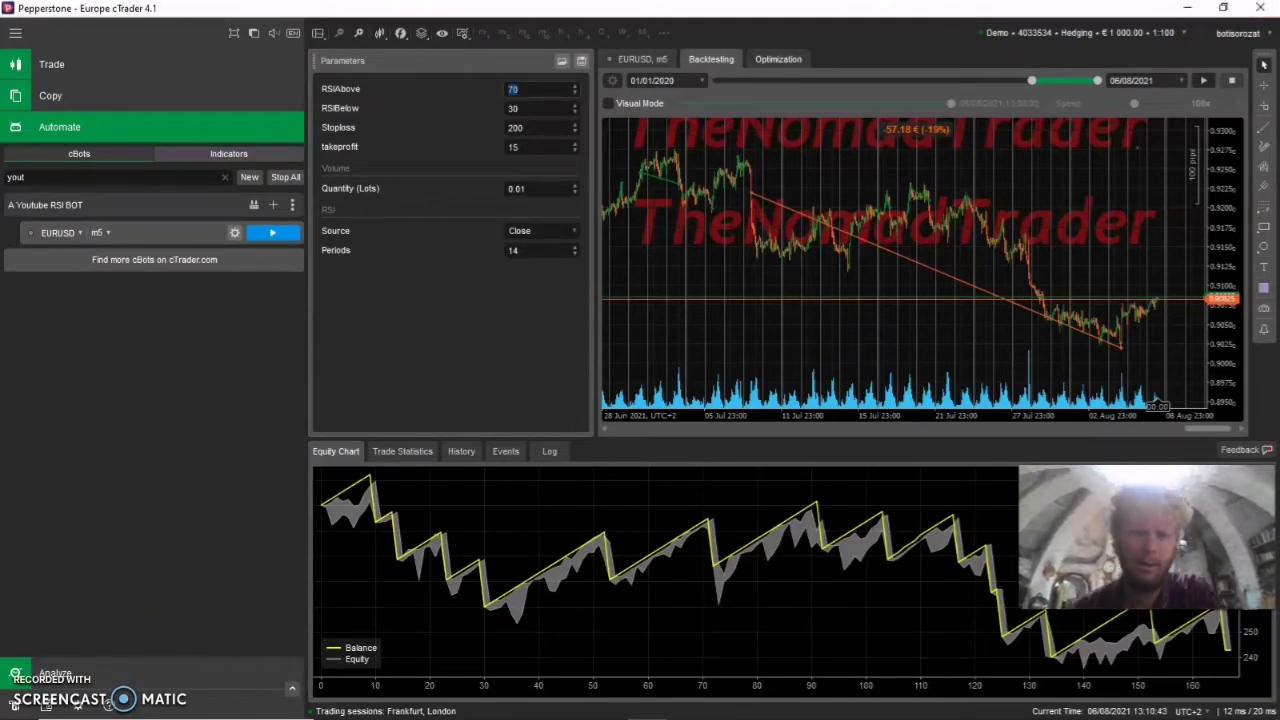
pyautogui.click(8, 37)
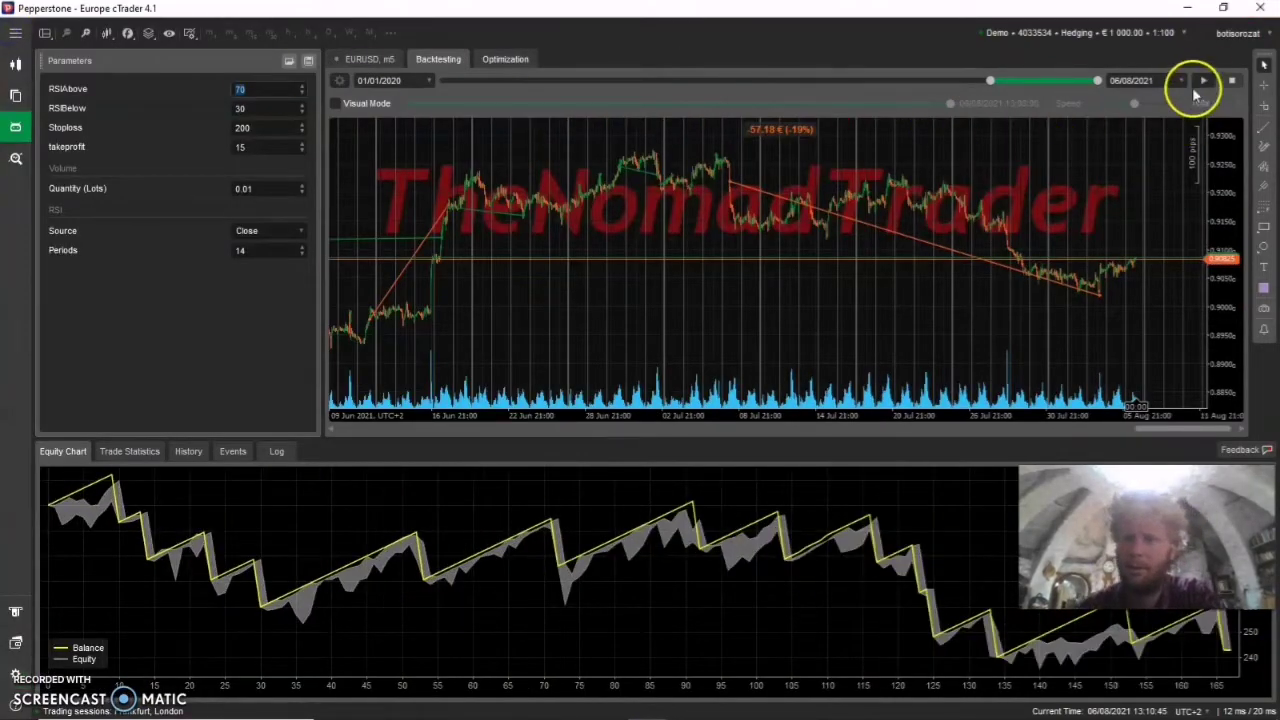
pyautogui.click(1204, 80)
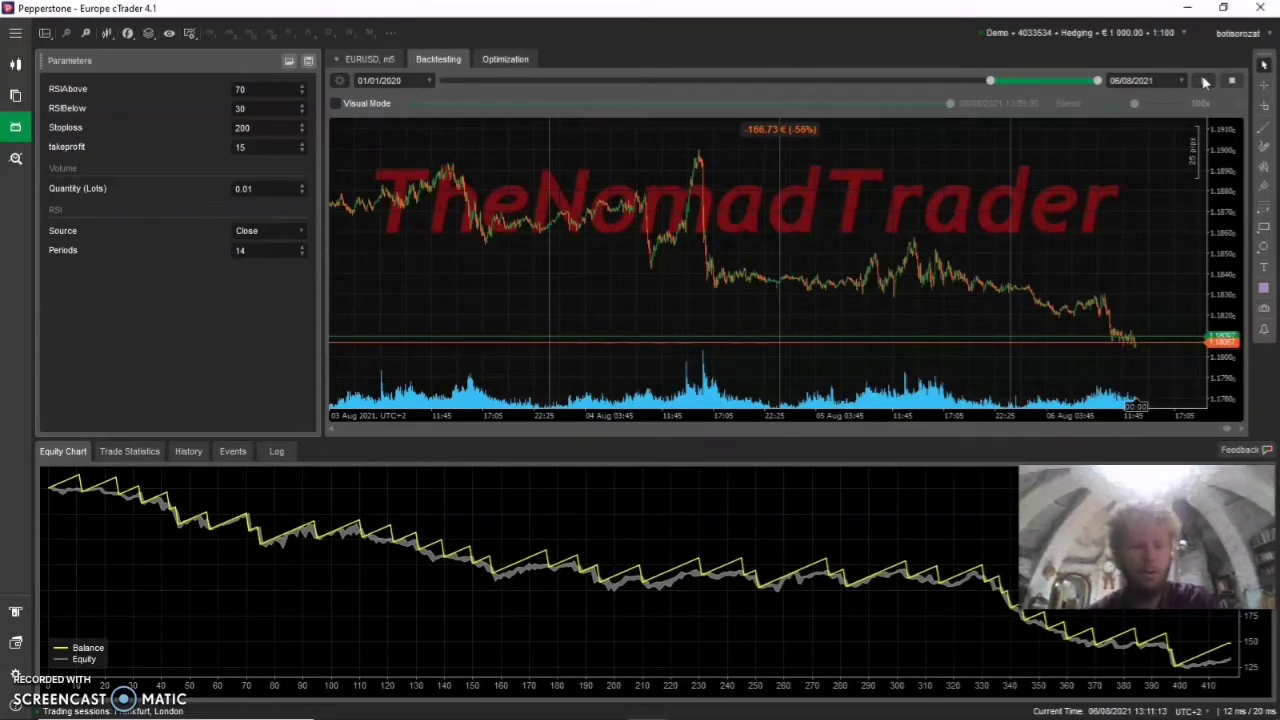
pyautogui.moveTo(443, 716)
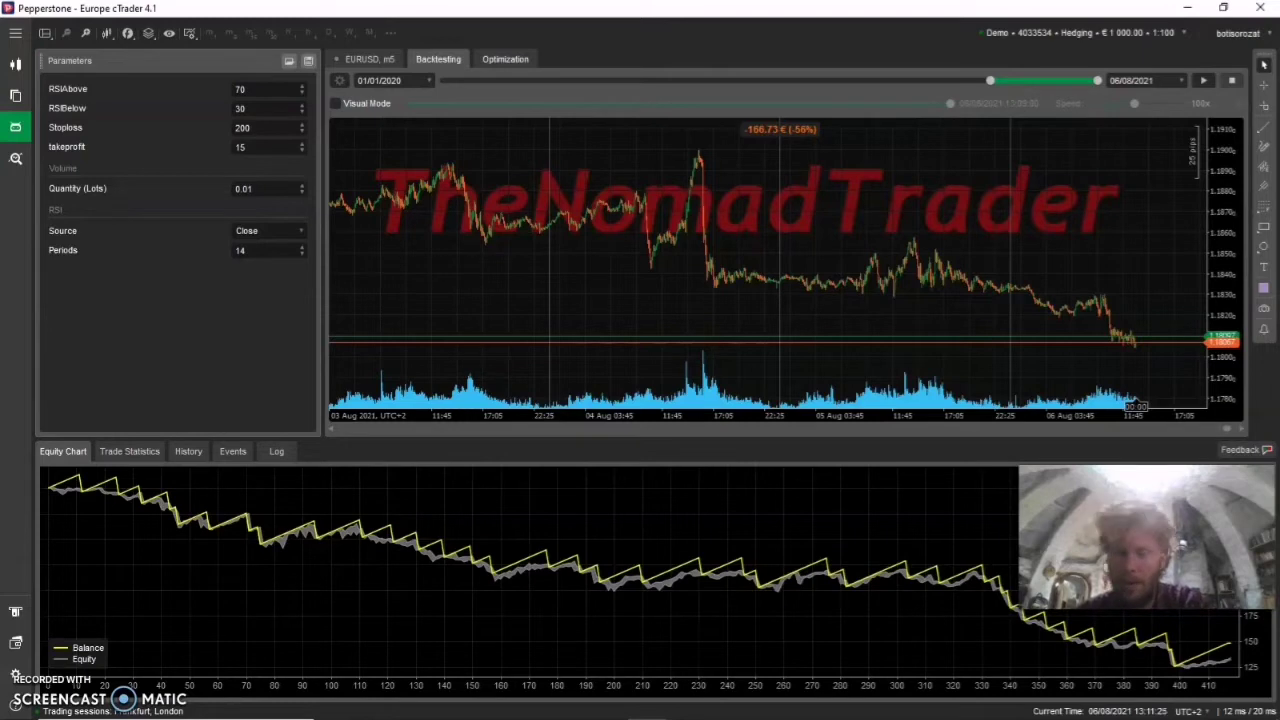
pyautogui.moveTo(336, 705)
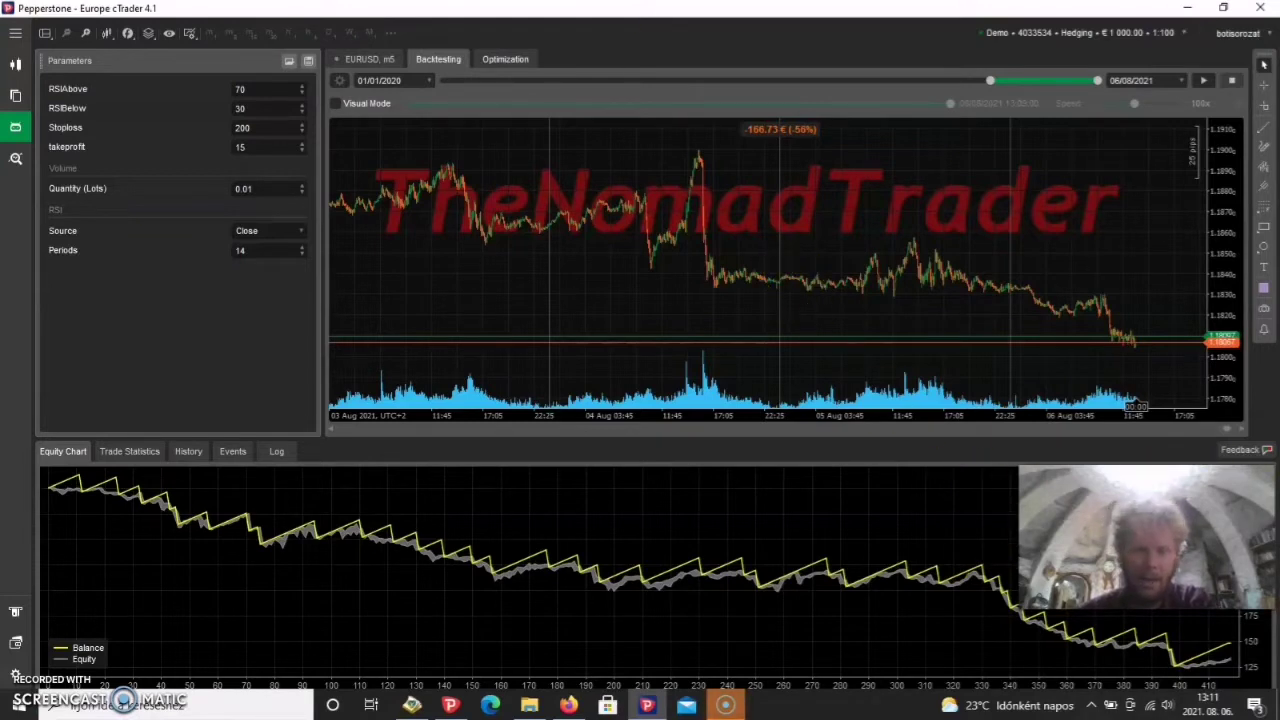
pyautogui.click(706, 337)
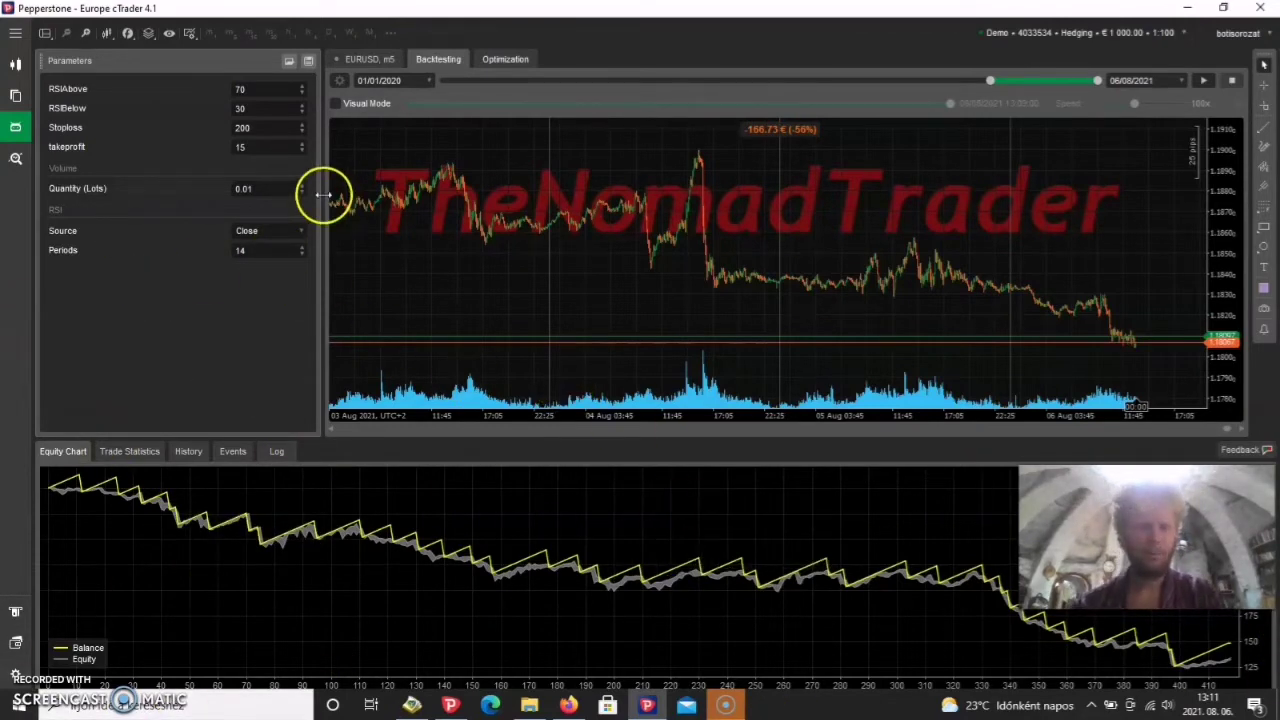
# Set takeprofit to 50 and rerun the EURUSD m5 backtest, checking the backtesting settings while it runs.
pyautogui.doubleClick(262, 148)
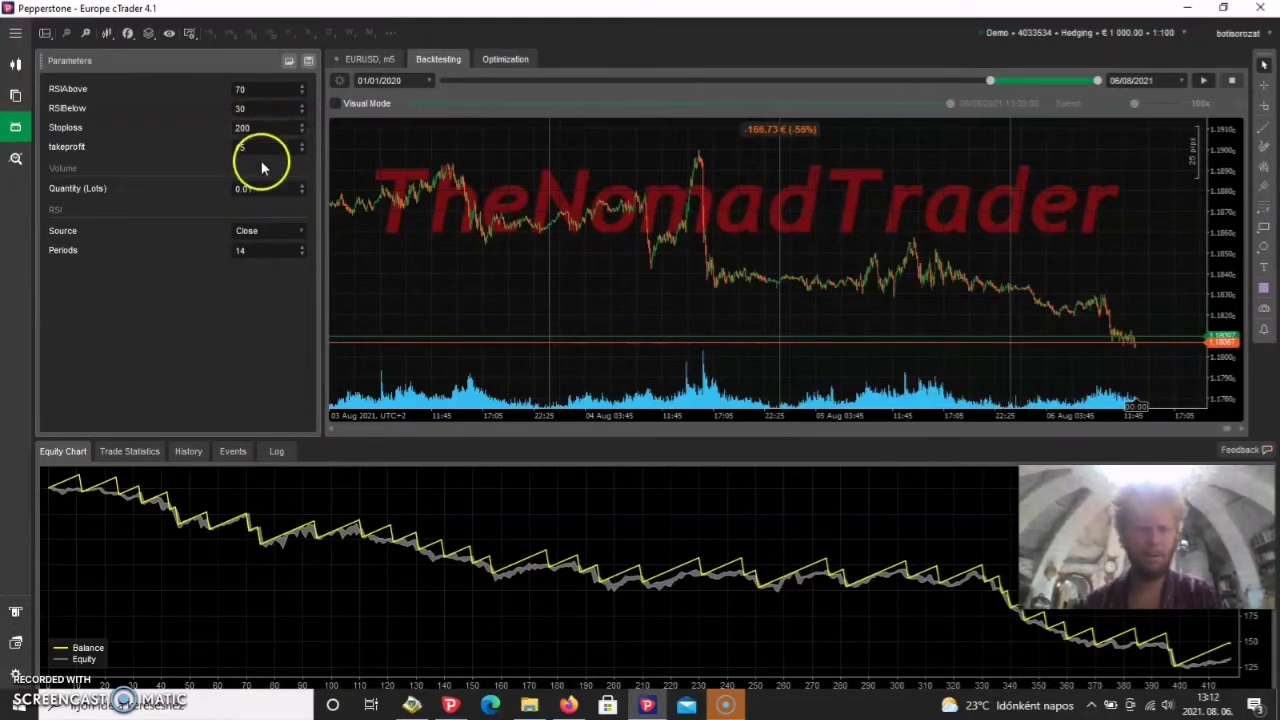
pyautogui.press('BackSpace')
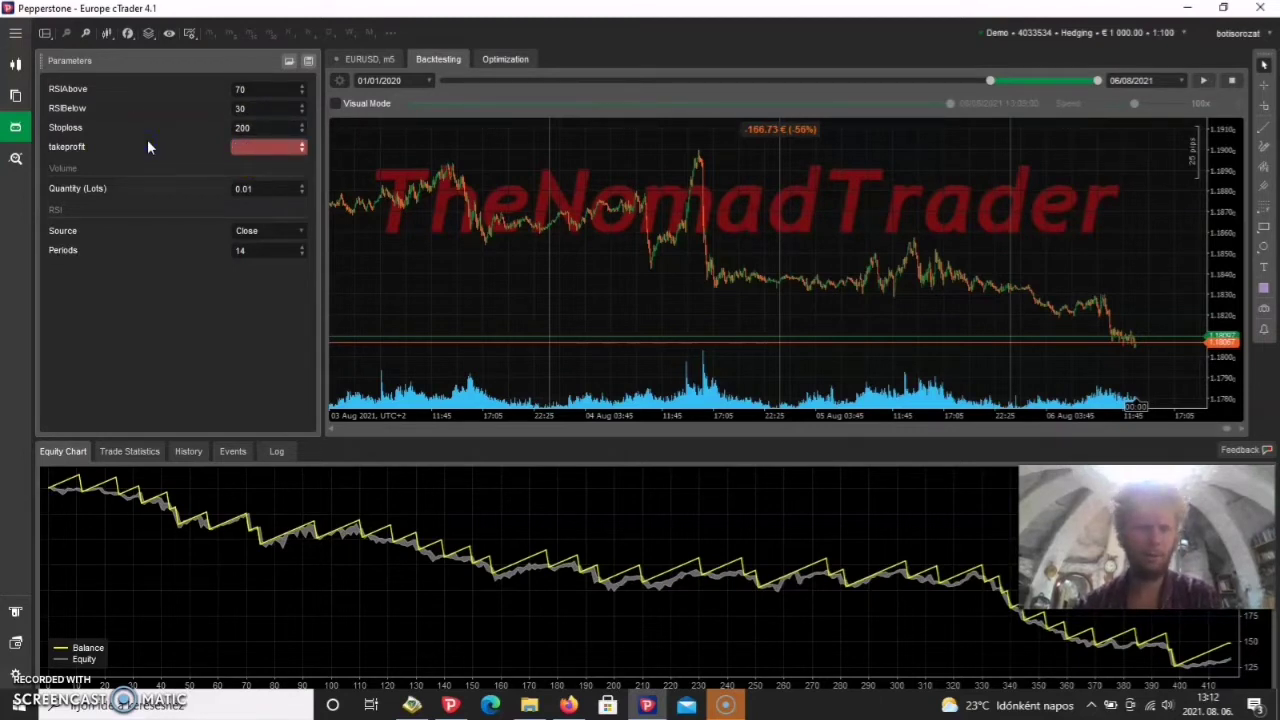
pyautogui.write('50')
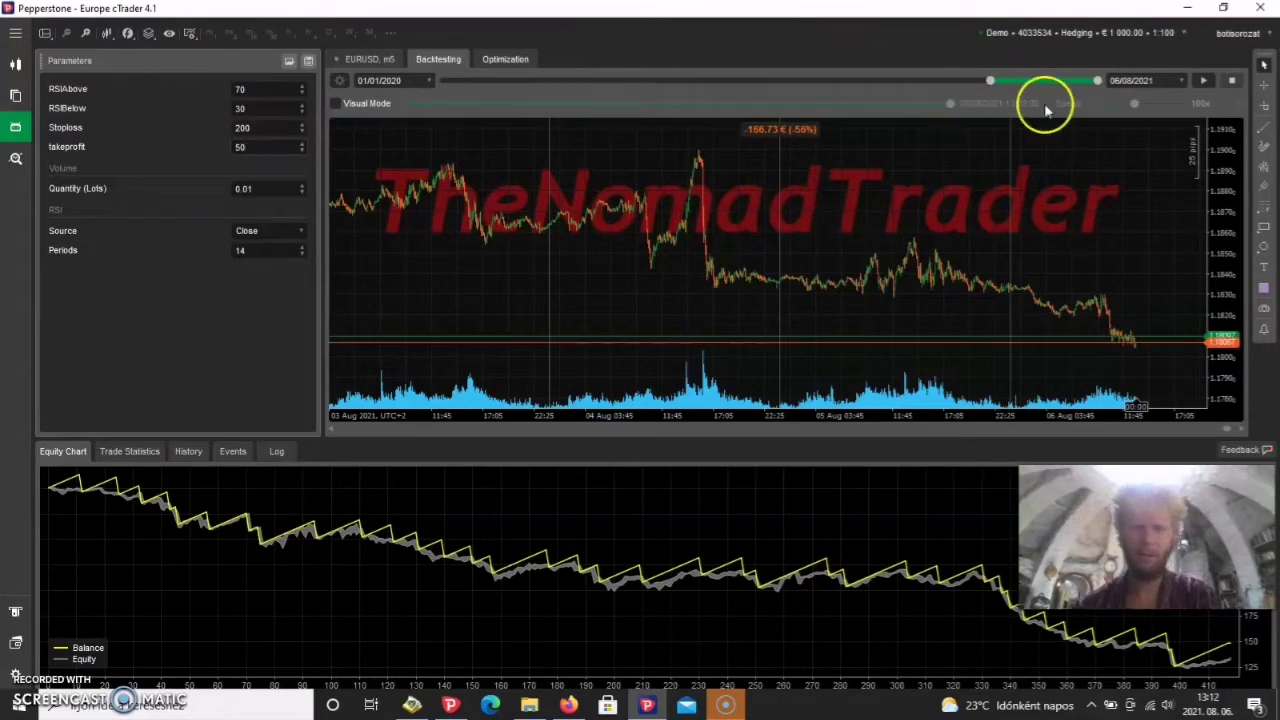
pyautogui.click(1204, 82)
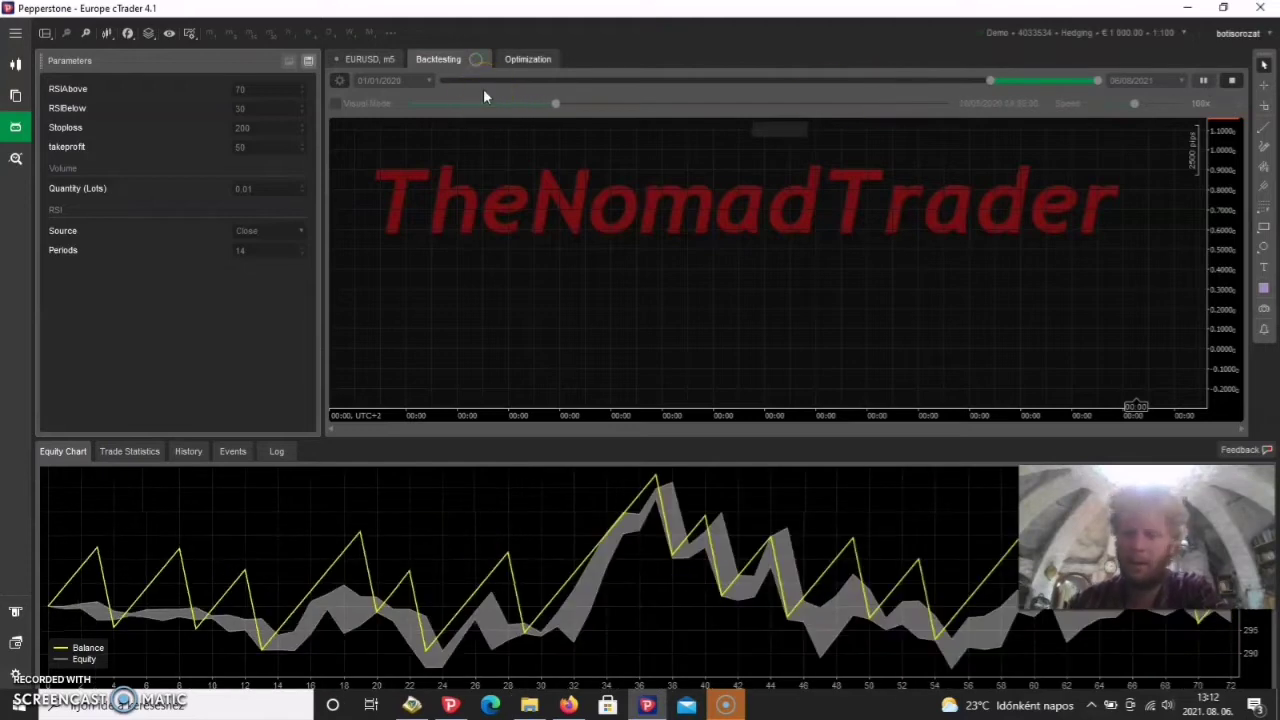
pyautogui.click(340, 81)
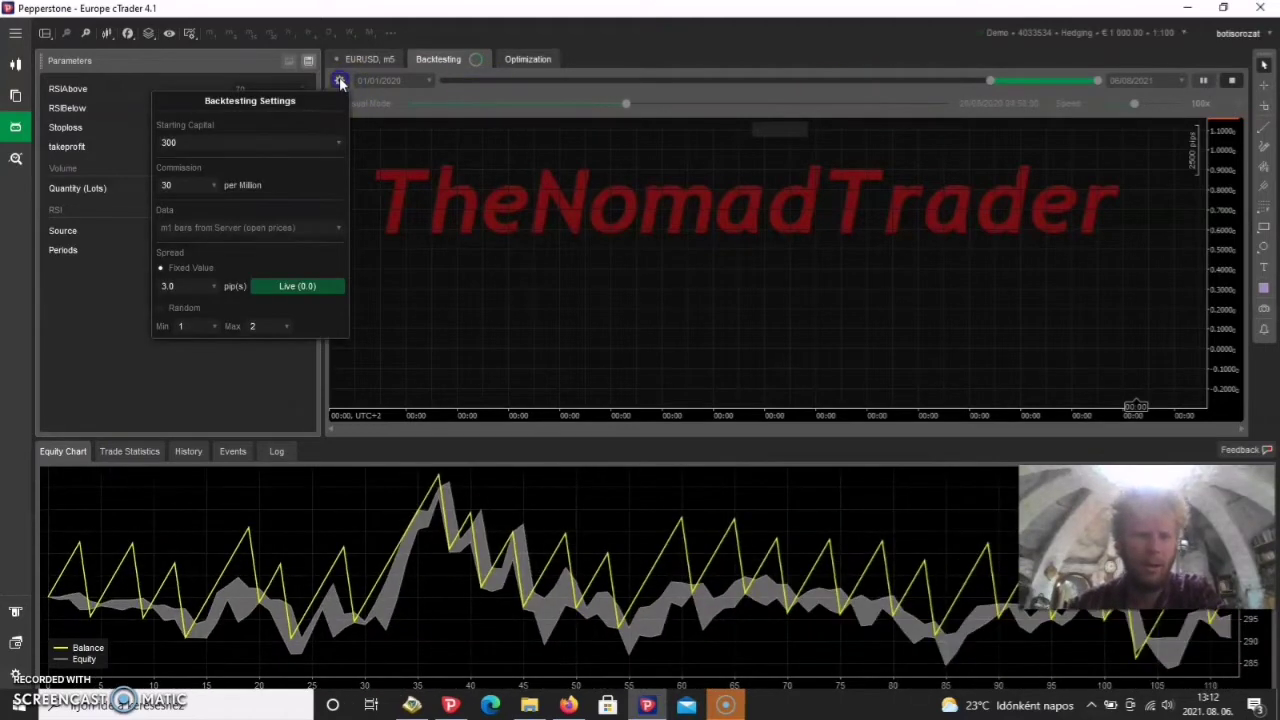
pyautogui.click(340, 81)
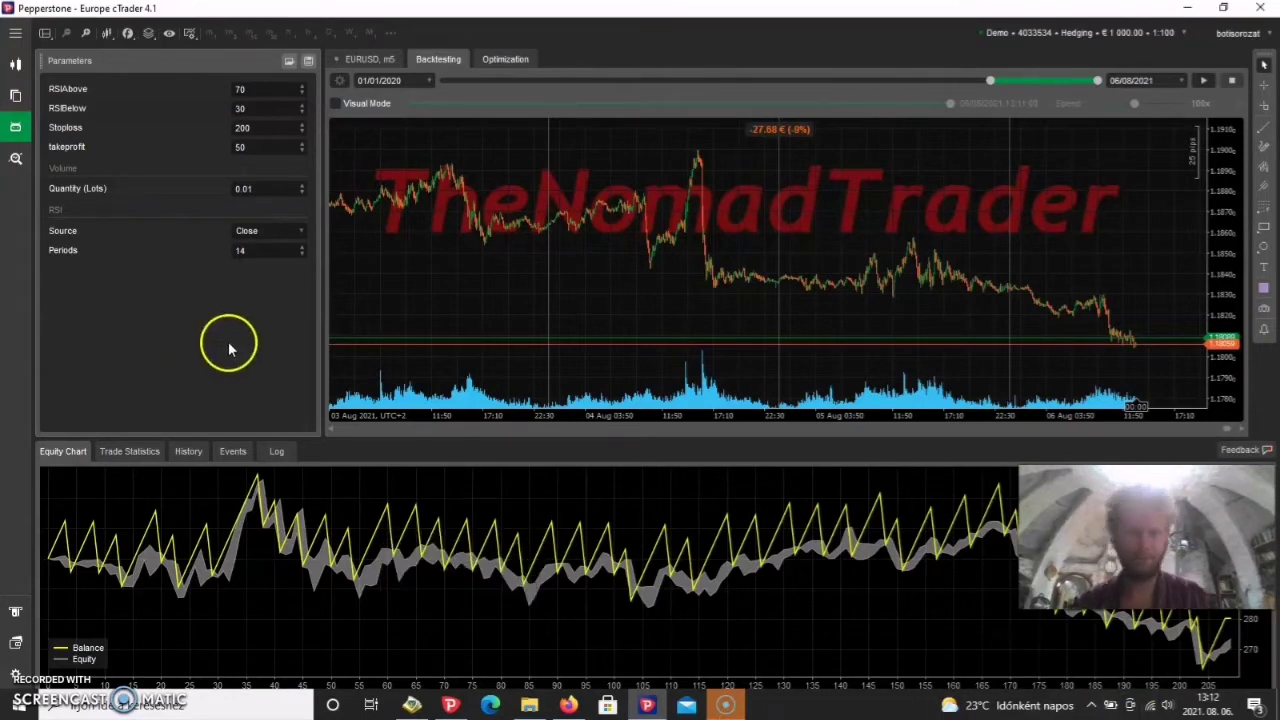
# Set both the Stoploss and takeprofit parameters to 100.
pyautogui.doubleClick(252, 146)
pyautogui.press('BackSpace')
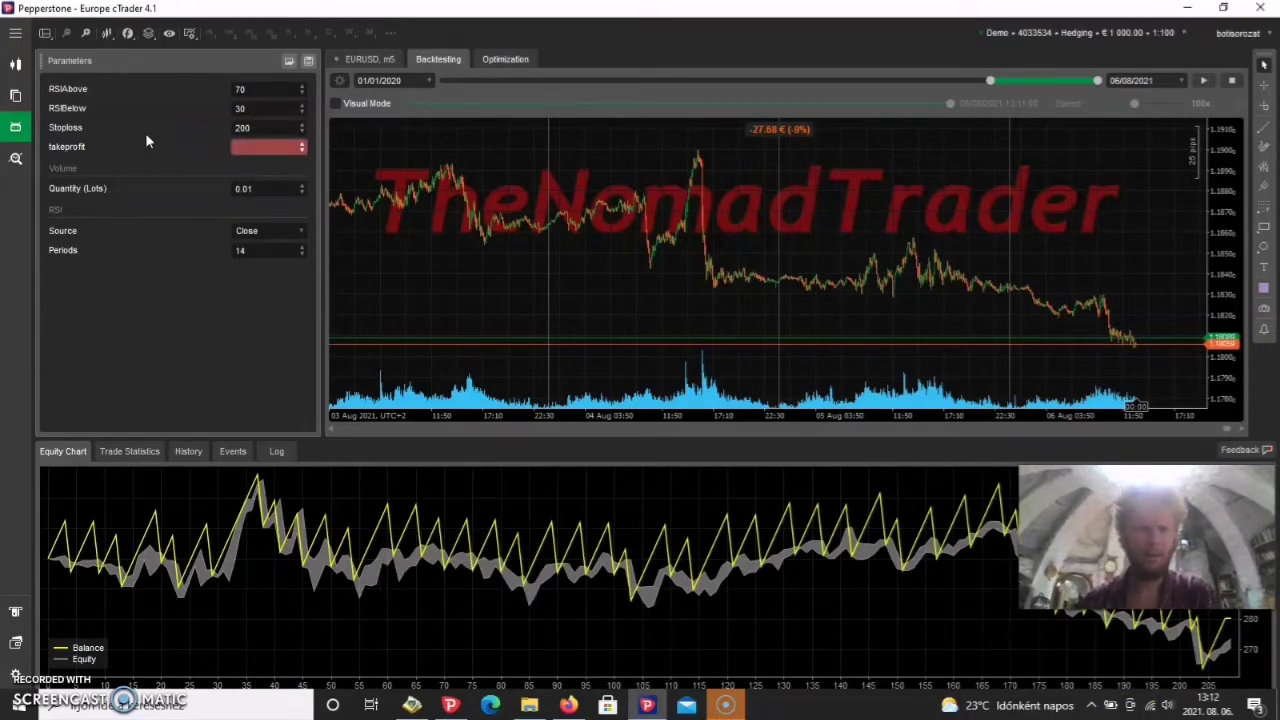
pyautogui.moveTo(263, 131); pyautogui.dragTo(110, 128)
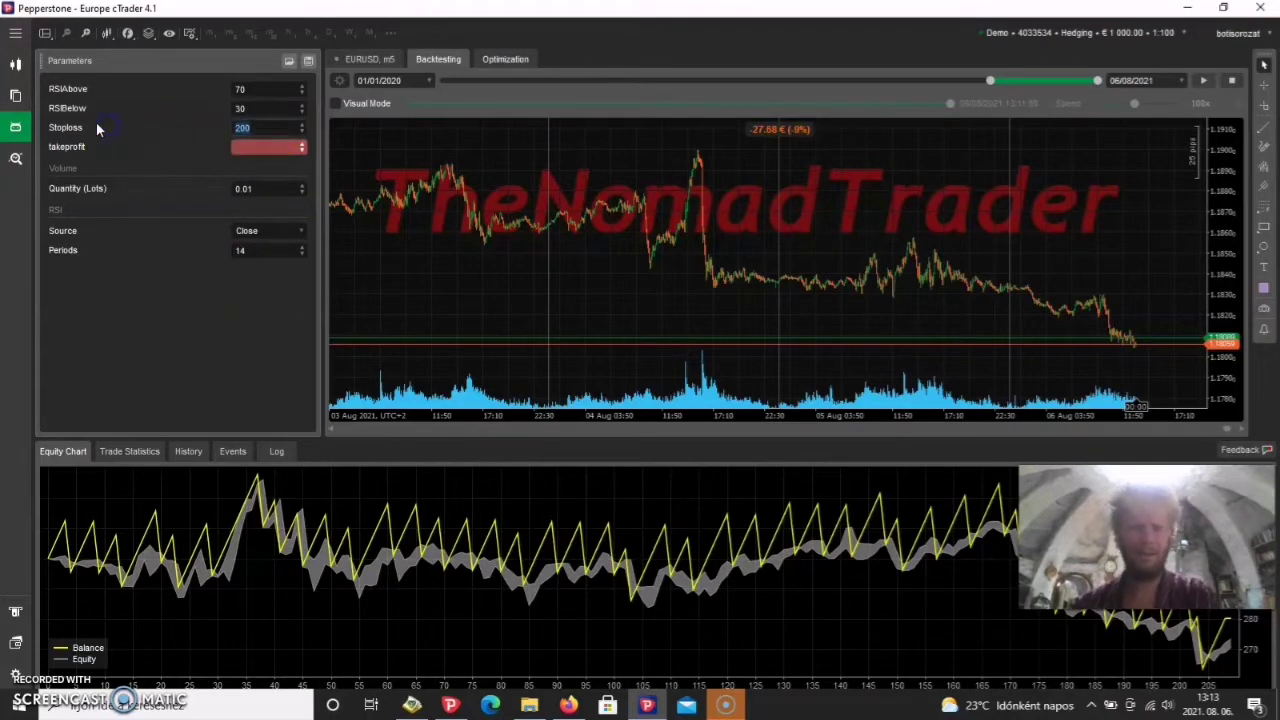
pyautogui.press('BackSpace')
pyautogui.write('100')
pyautogui.click(243, 148)
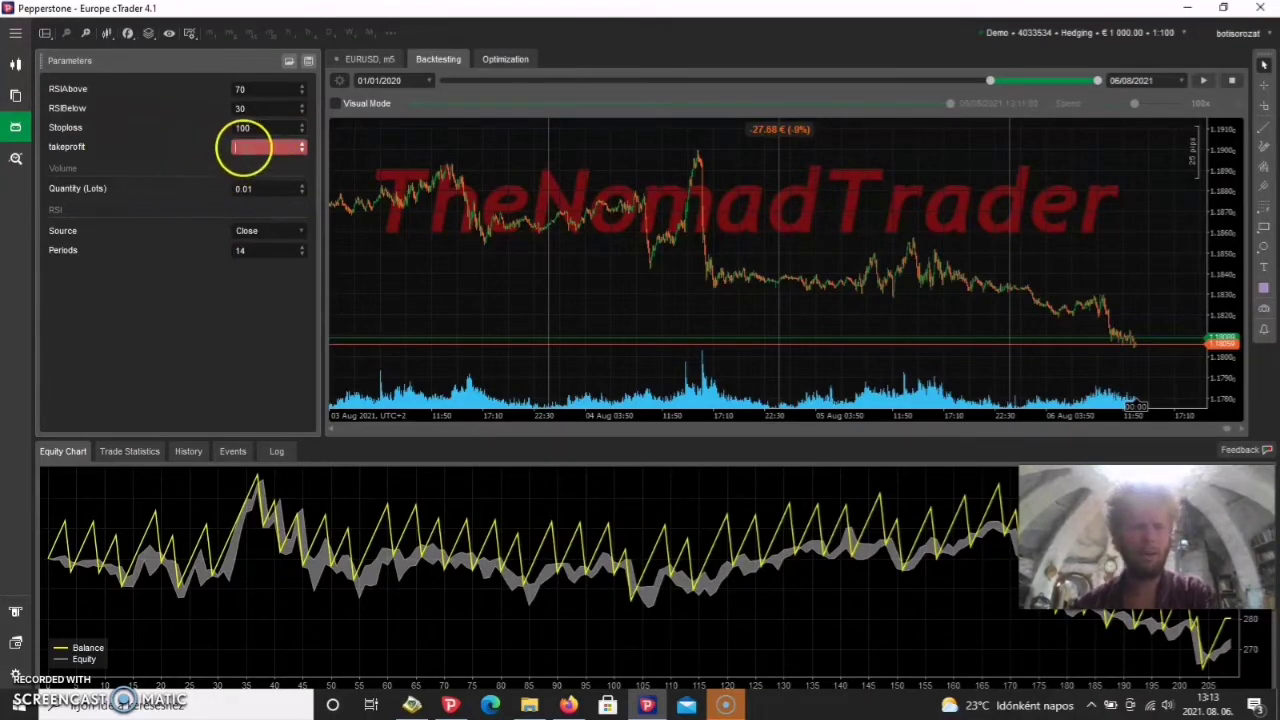
pyautogui.write('100')
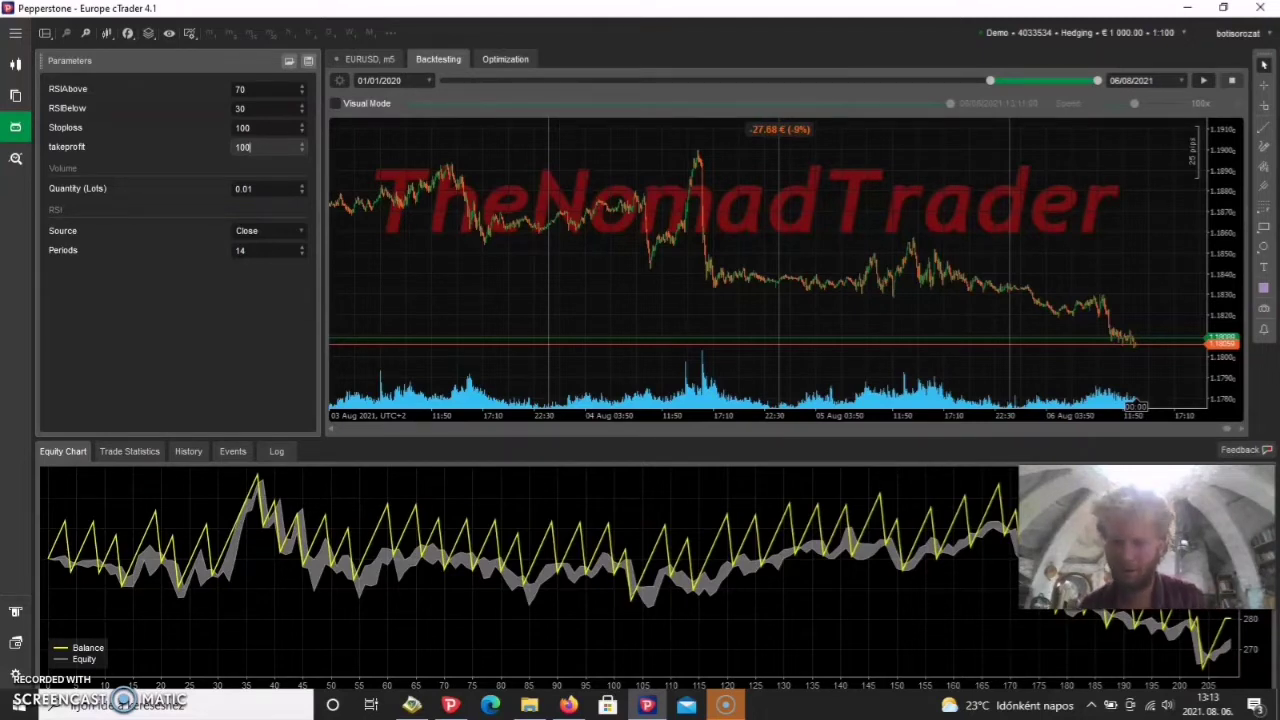
# Run the EURUSD m5 backtest with the current stop loss and take profit.
pyautogui.click(1205, 81)
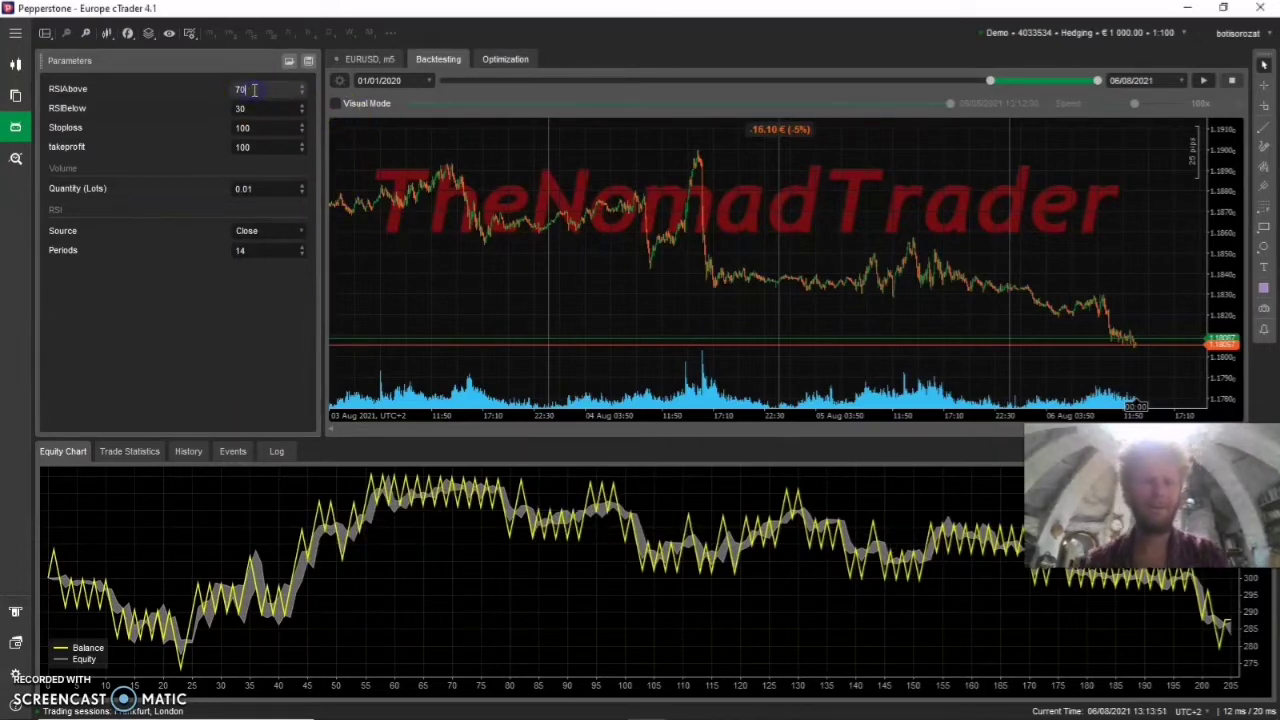
# Set both Stoploss and takeprofit to 150 and rerun the EURUSD m5 backtest.
pyautogui.click(270, 127)
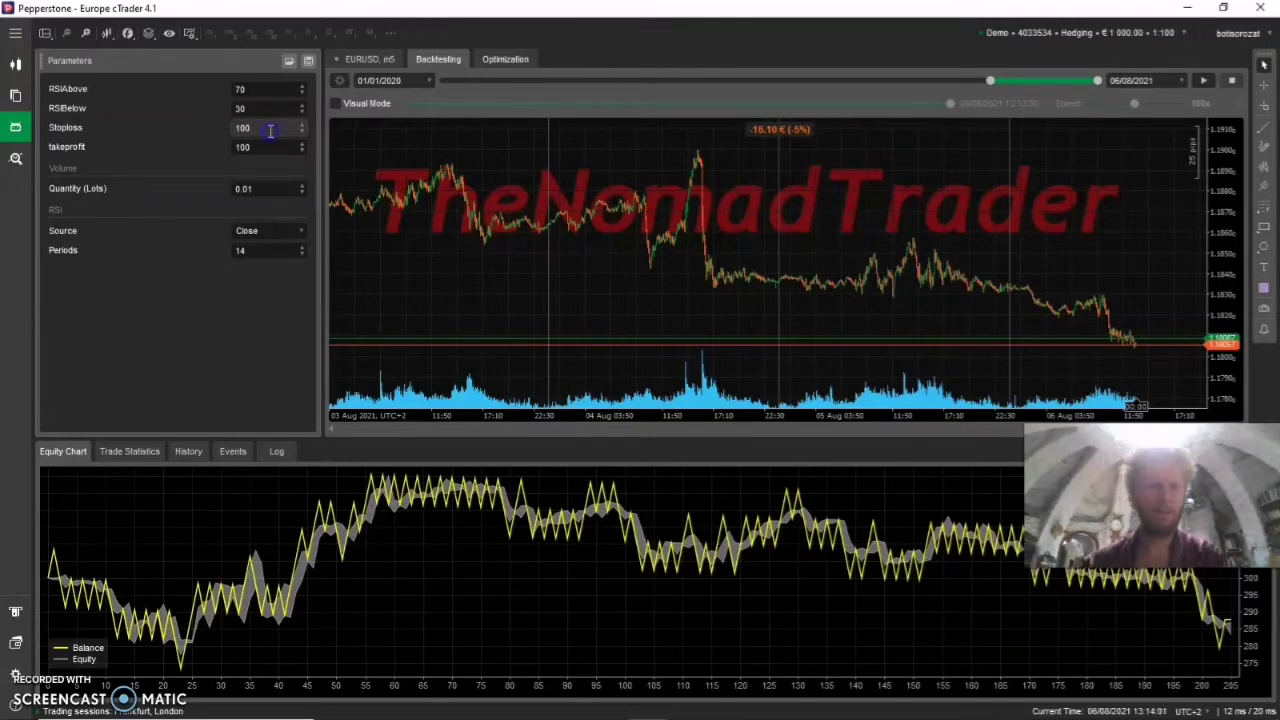
pyautogui.press('BackSpace')
pyautogui.press('BackSpace')
pyautogui.press('BackSpace')
pyautogui.write('150')
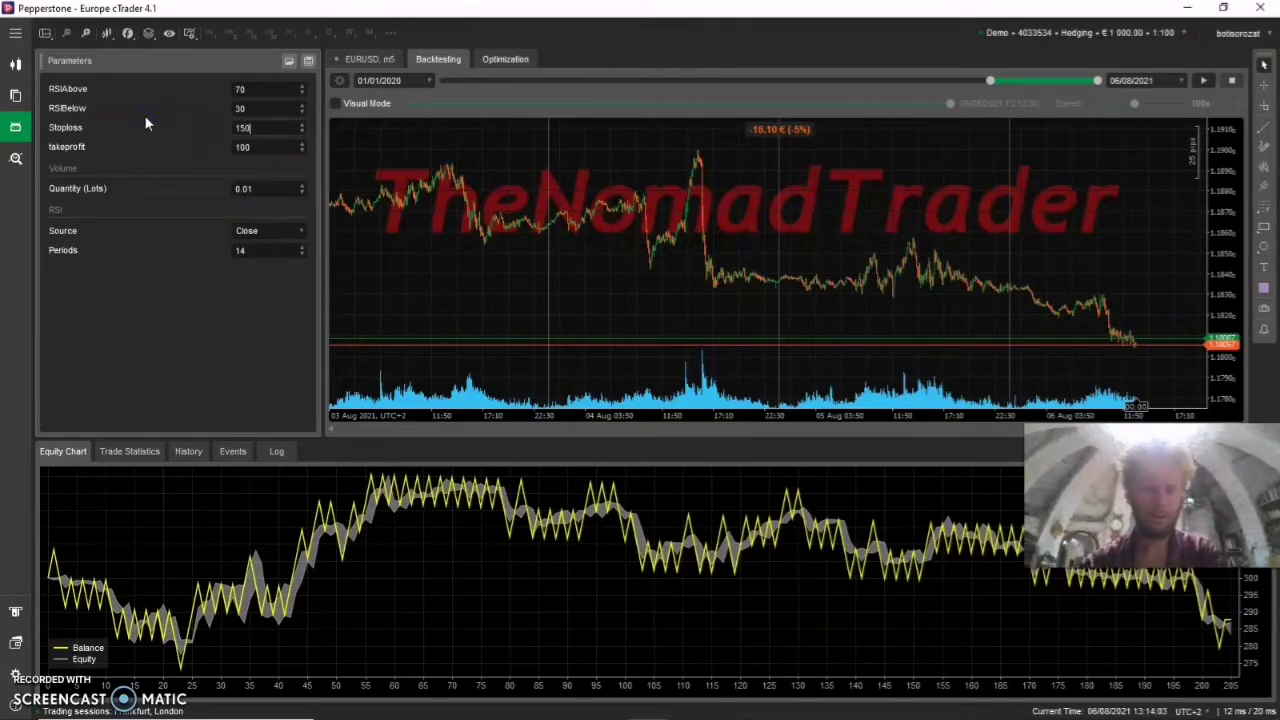
pyautogui.doubleClick(245, 147)
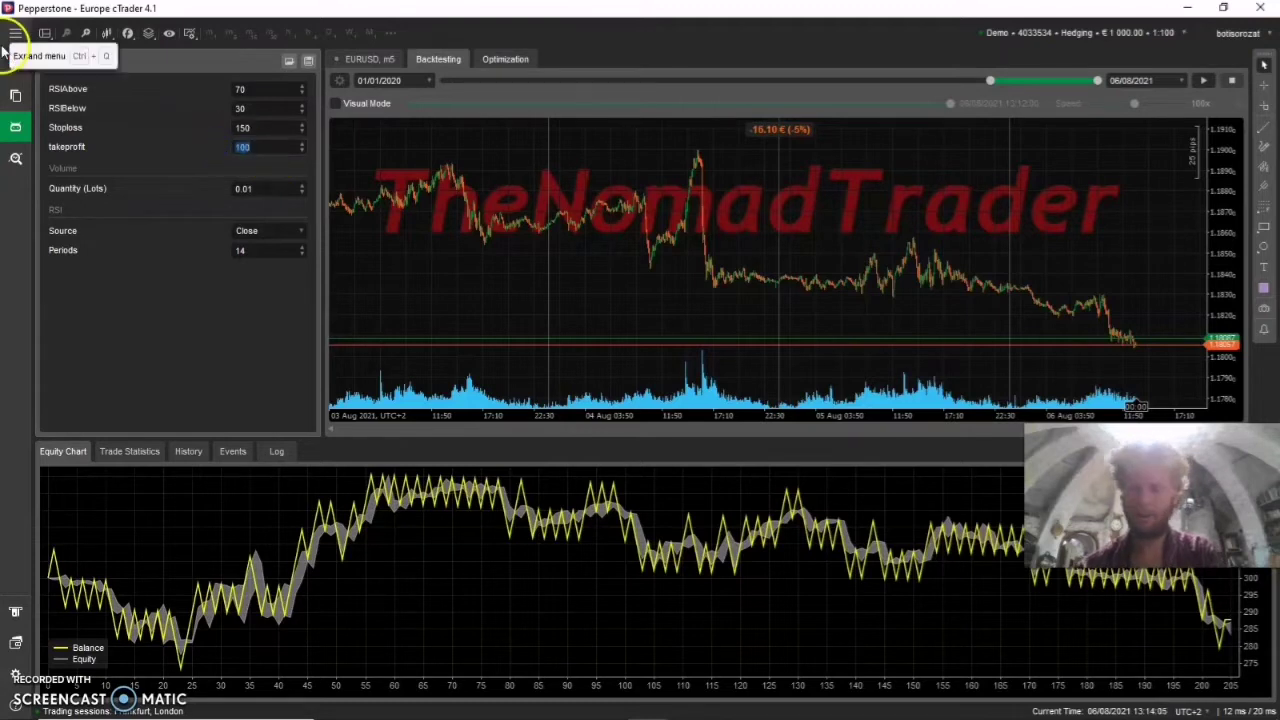
pyautogui.press('BackSpace')
pyautogui.write('150')
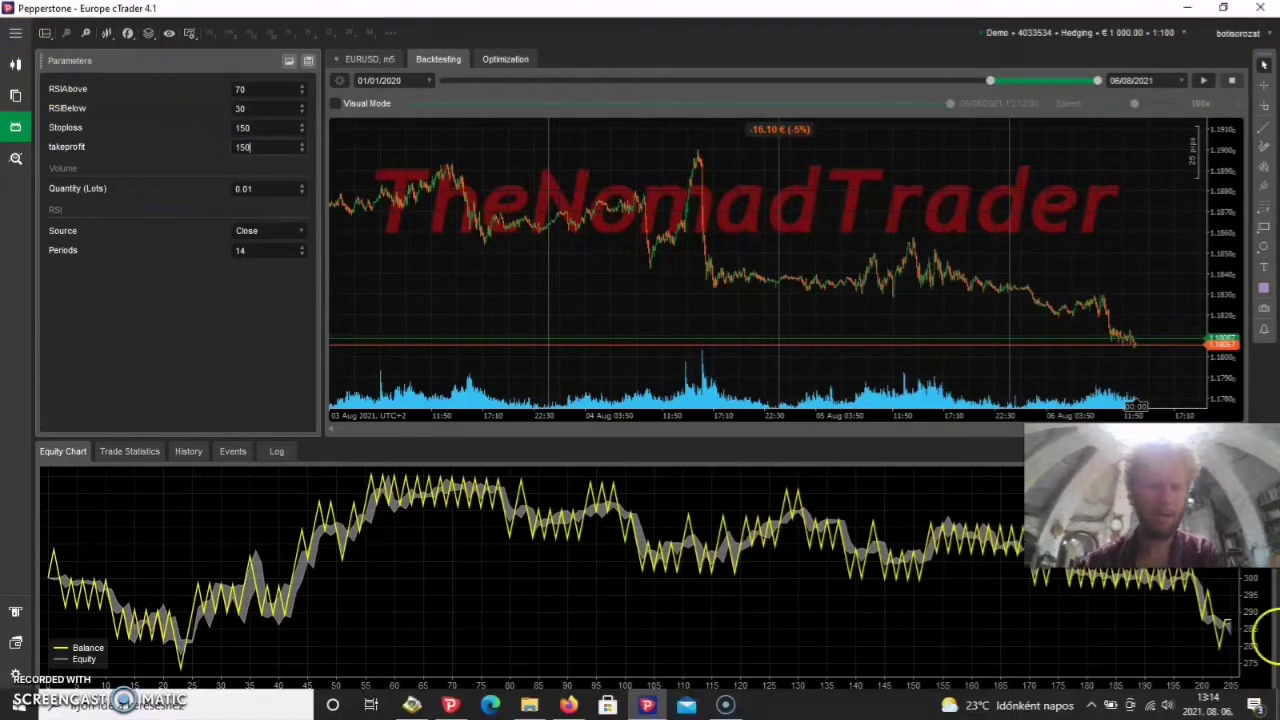
pyautogui.click(1203, 81)
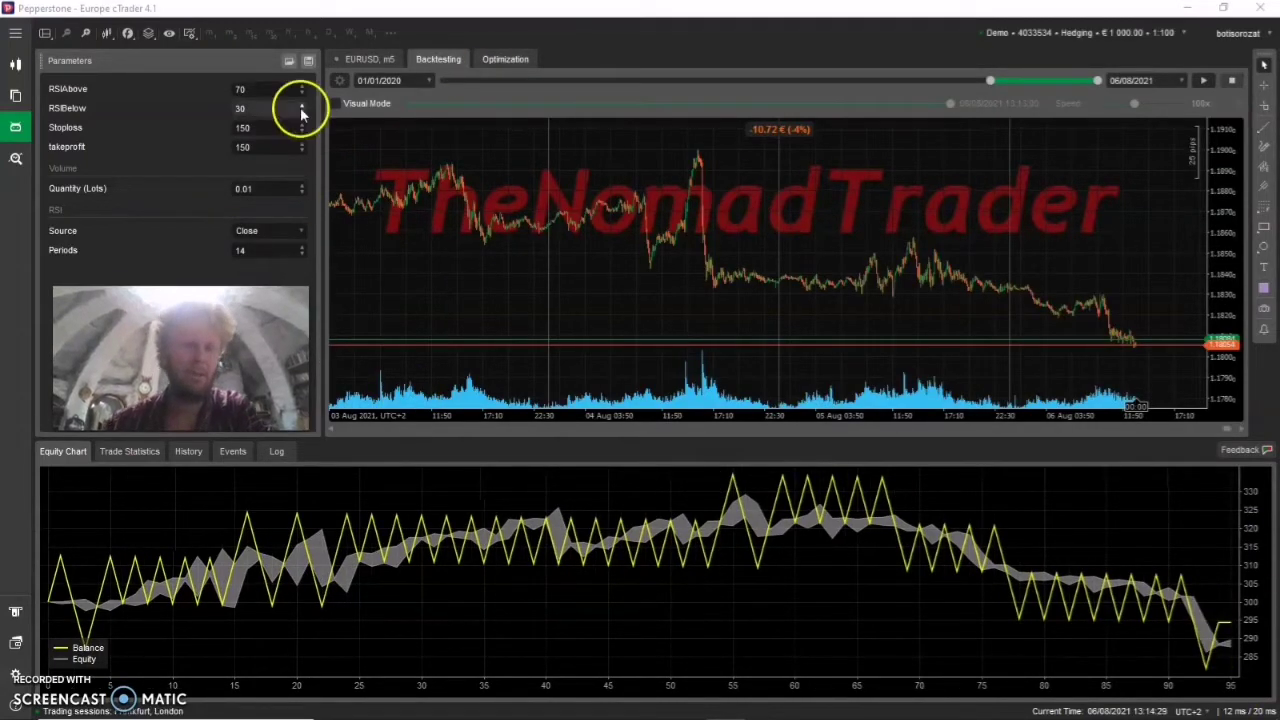
# Set both Stoploss and takeprofit to 200 and rerun the EURUSD m5 backtest.
pyautogui.click(255, 127)
pyautogui.write('200')
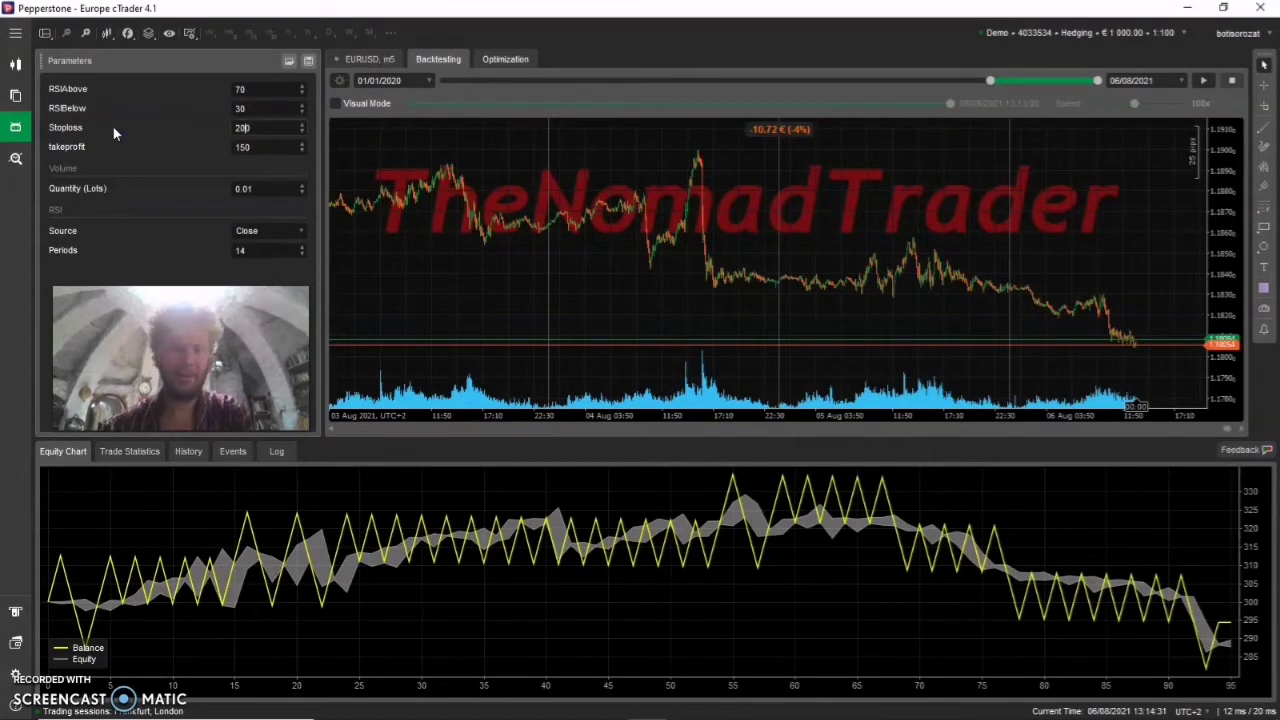
pyautogui.click(266, 146)
pyautogui.write('2')
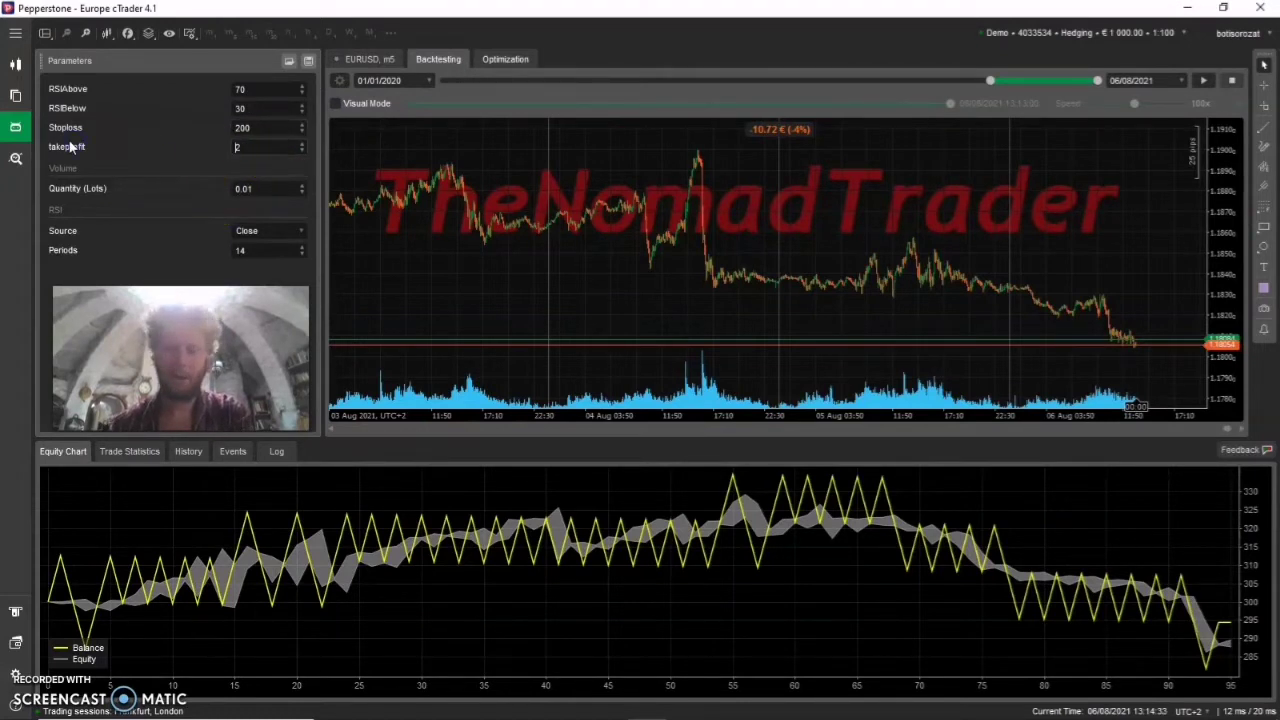
pyautogui.write('00')
pyautogui.click(1203, 80)
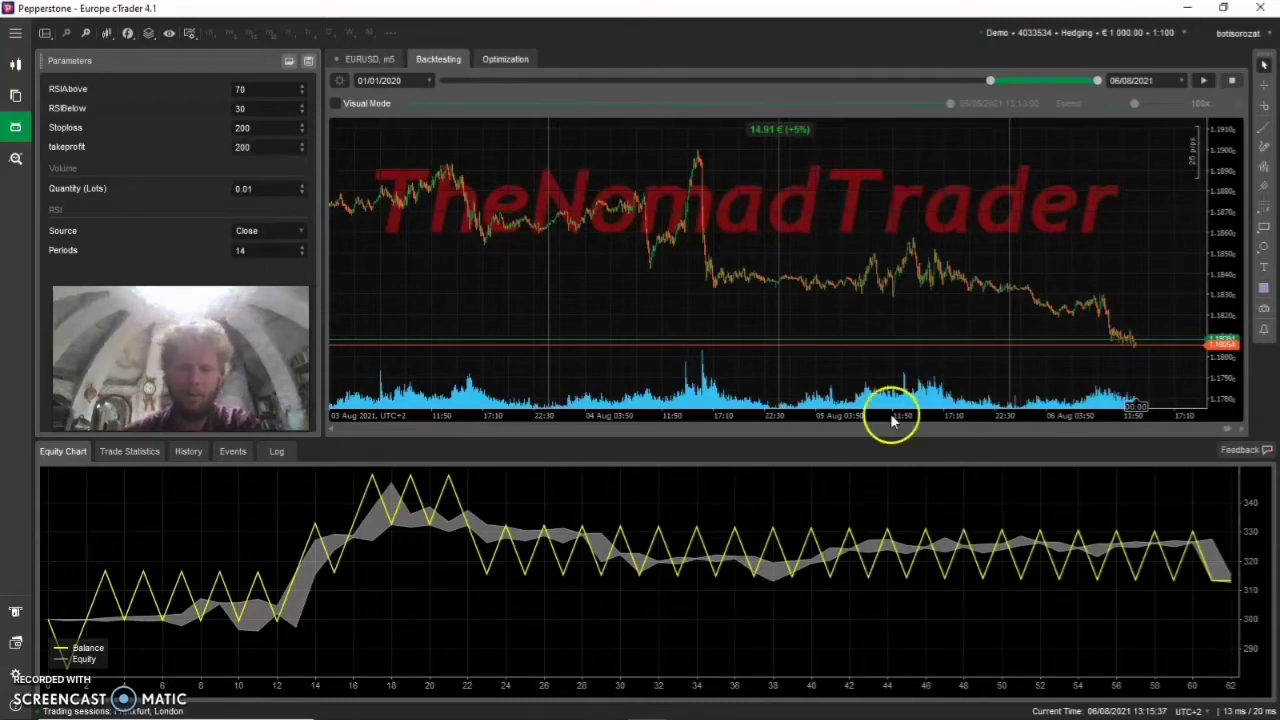
pyautogui.moveTo(957, 514)
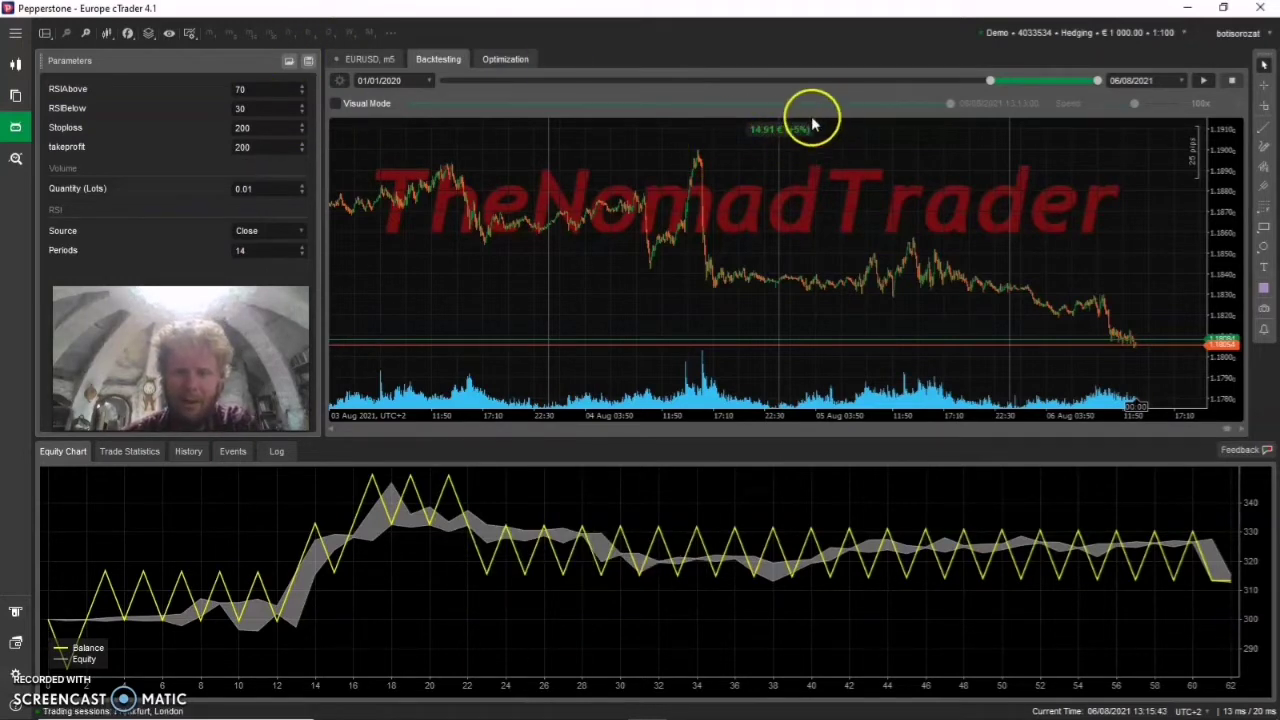
pyautogui.click(705, 114)
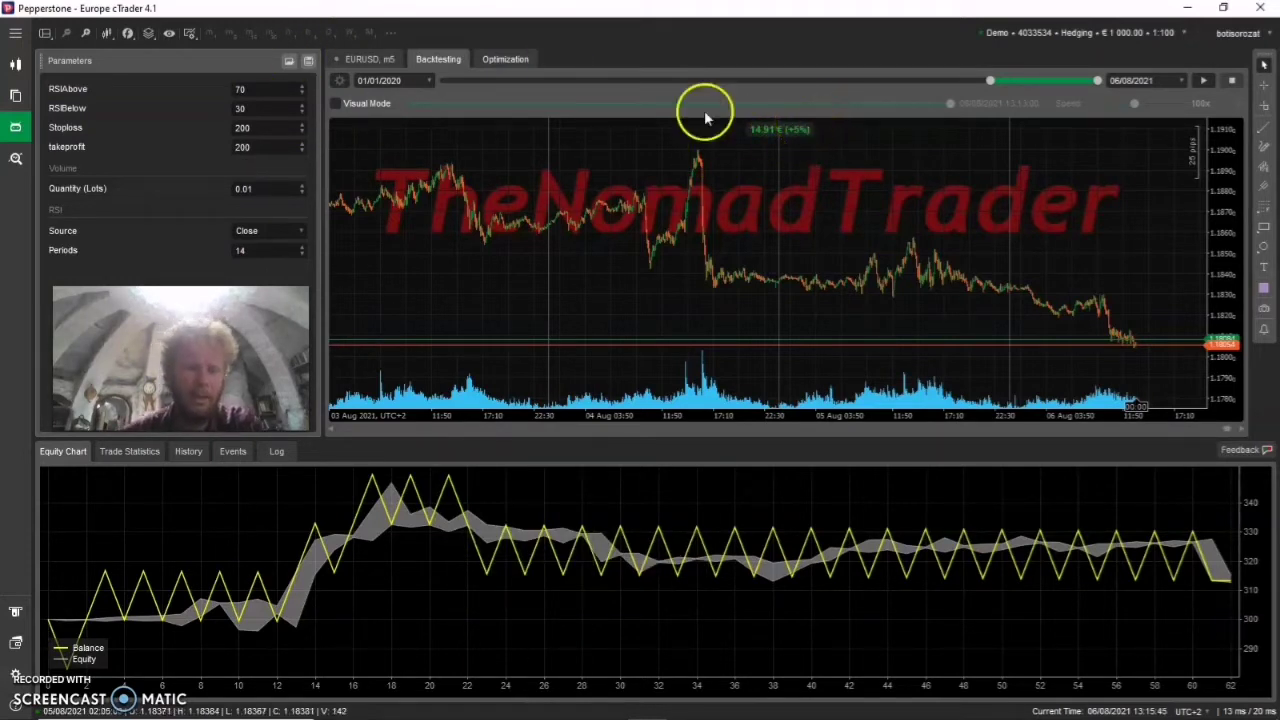
# Switch the RSI bot's symbol to USDJPY and run the m5 backtest with the same parameters.
pyautogui.click(15, 33)
pyautogui.click(83, 243)
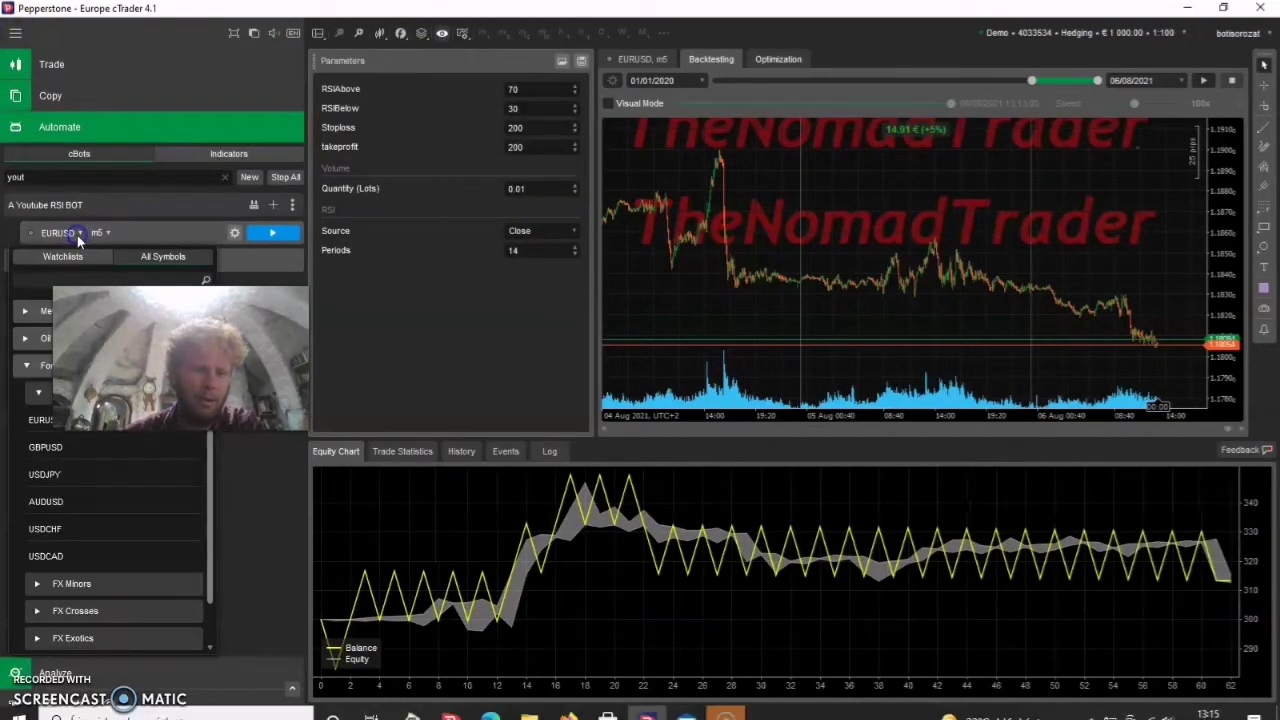
pyautogui.click(70, 452)
pyautogui.click(477, 266)
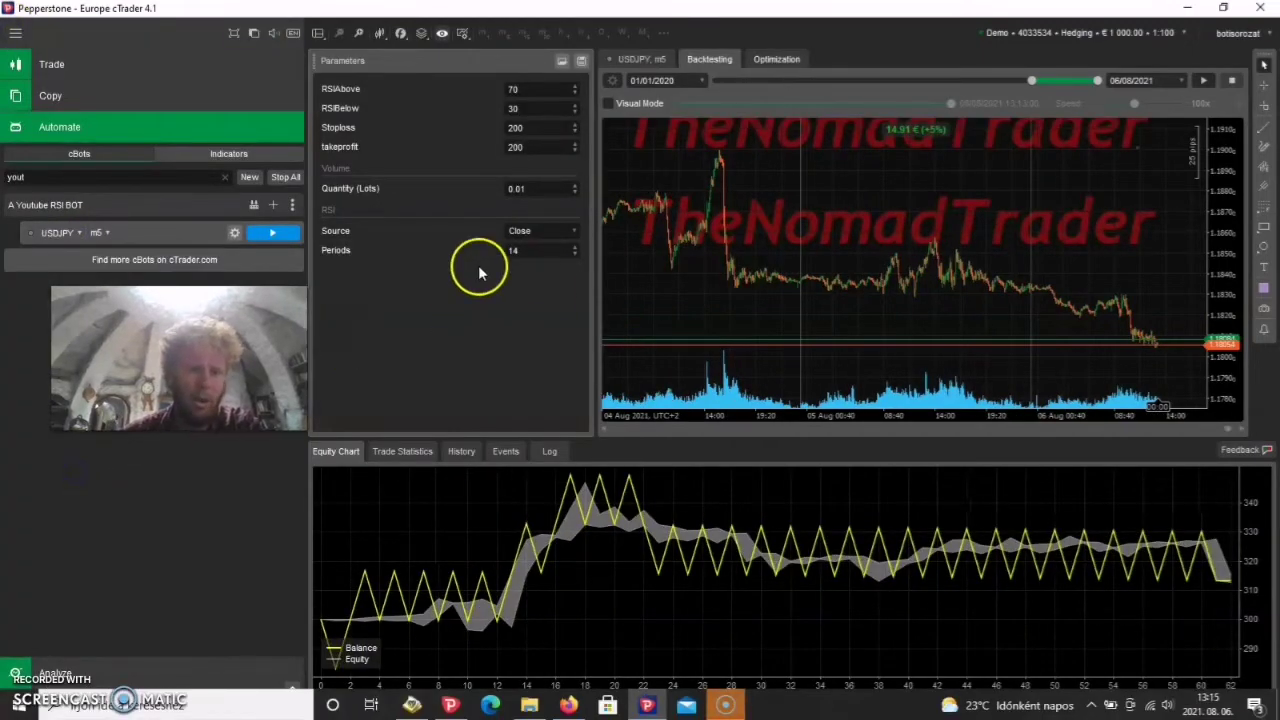
pyautogui.click(1203, 80)
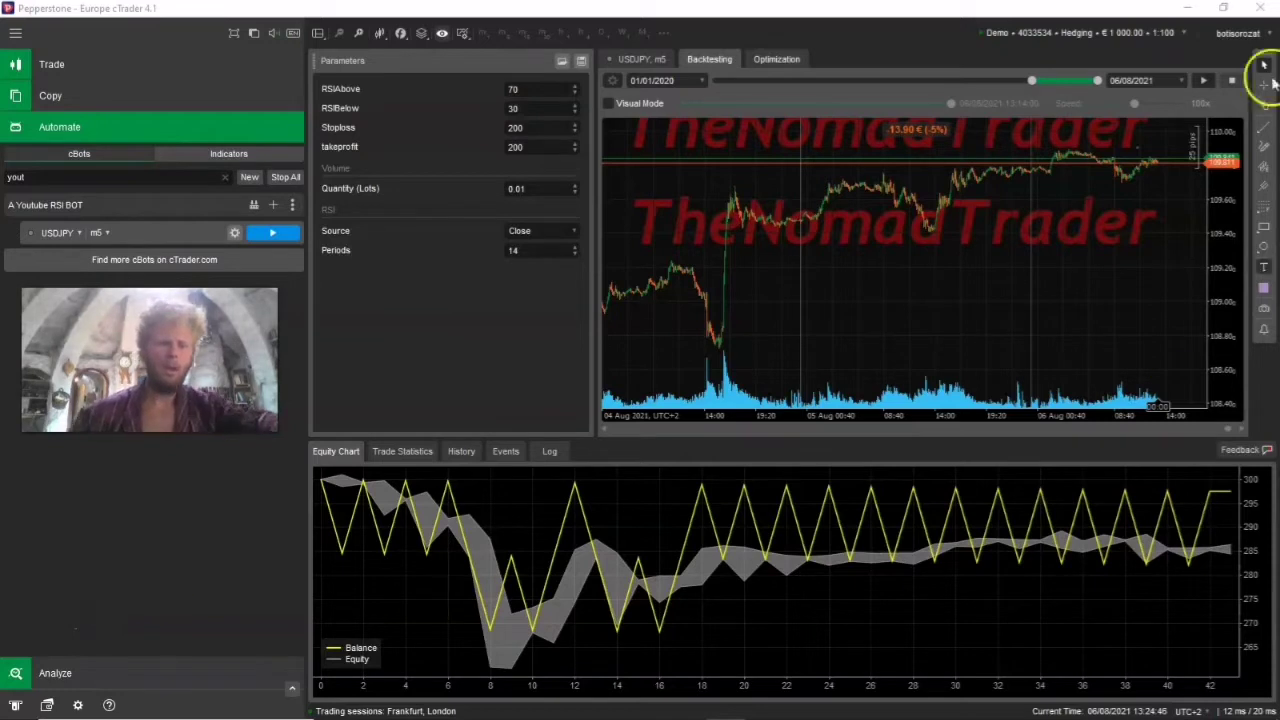
# Change the RSI bot's symbol from USDJPY back to EURUSD.
pyautogui.click(60, 232)
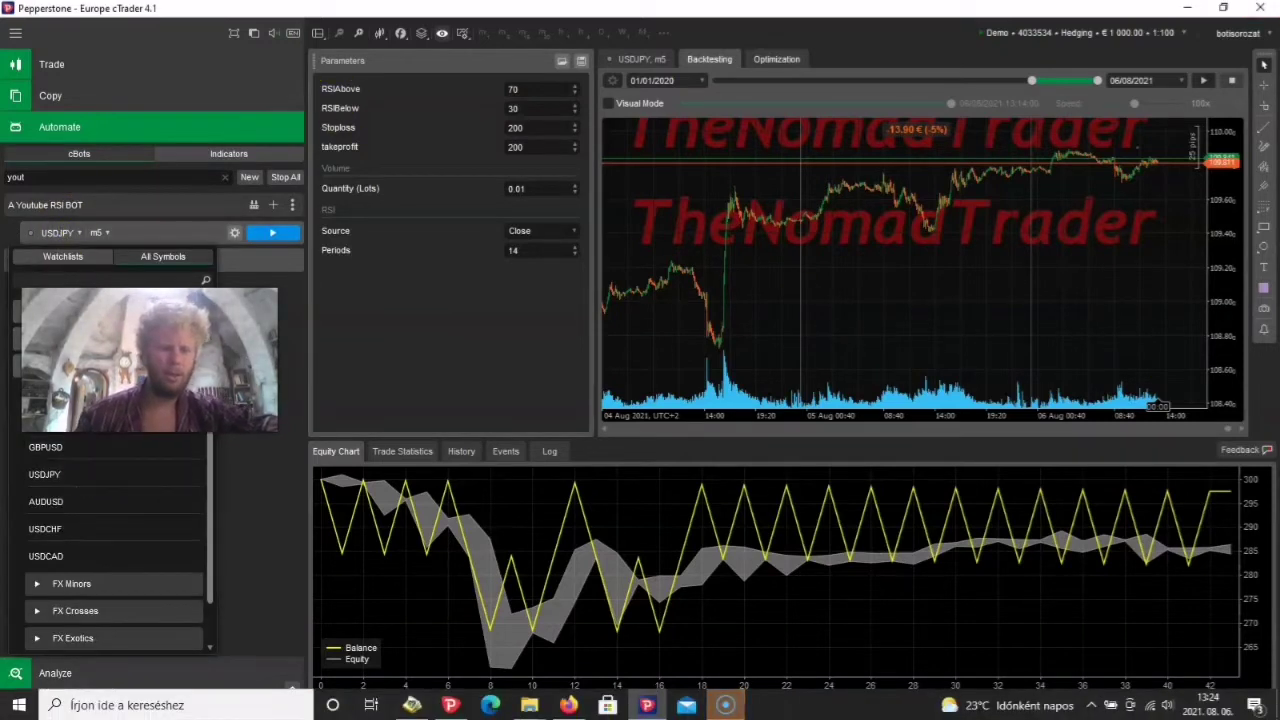
pyautogui.click(12, 220)
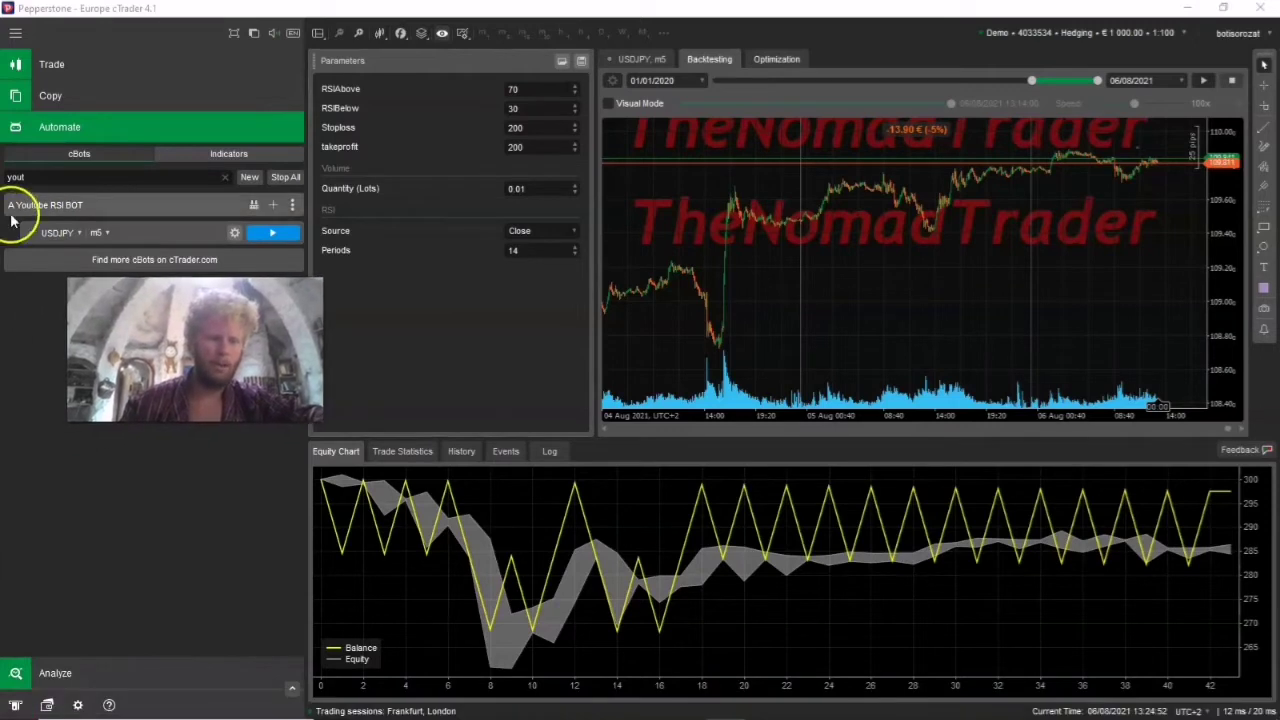
pyautogui.click(55, 233)
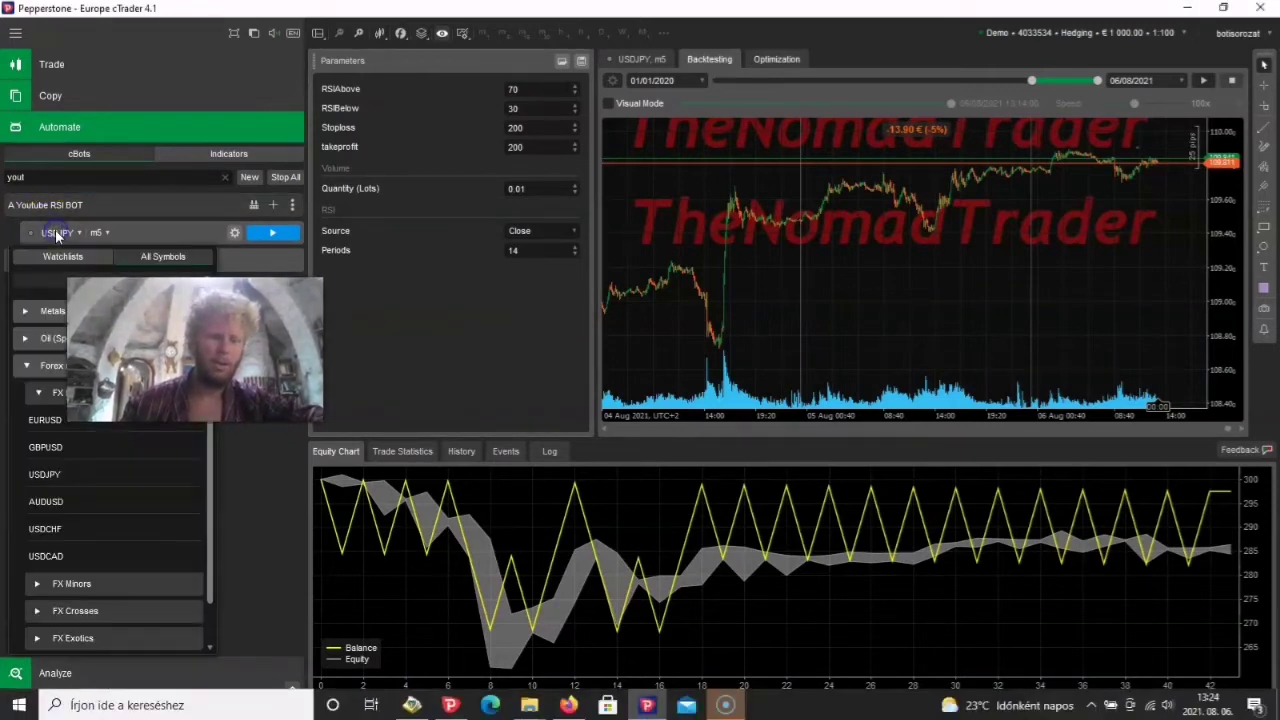
pyautogui.click(45, 420)
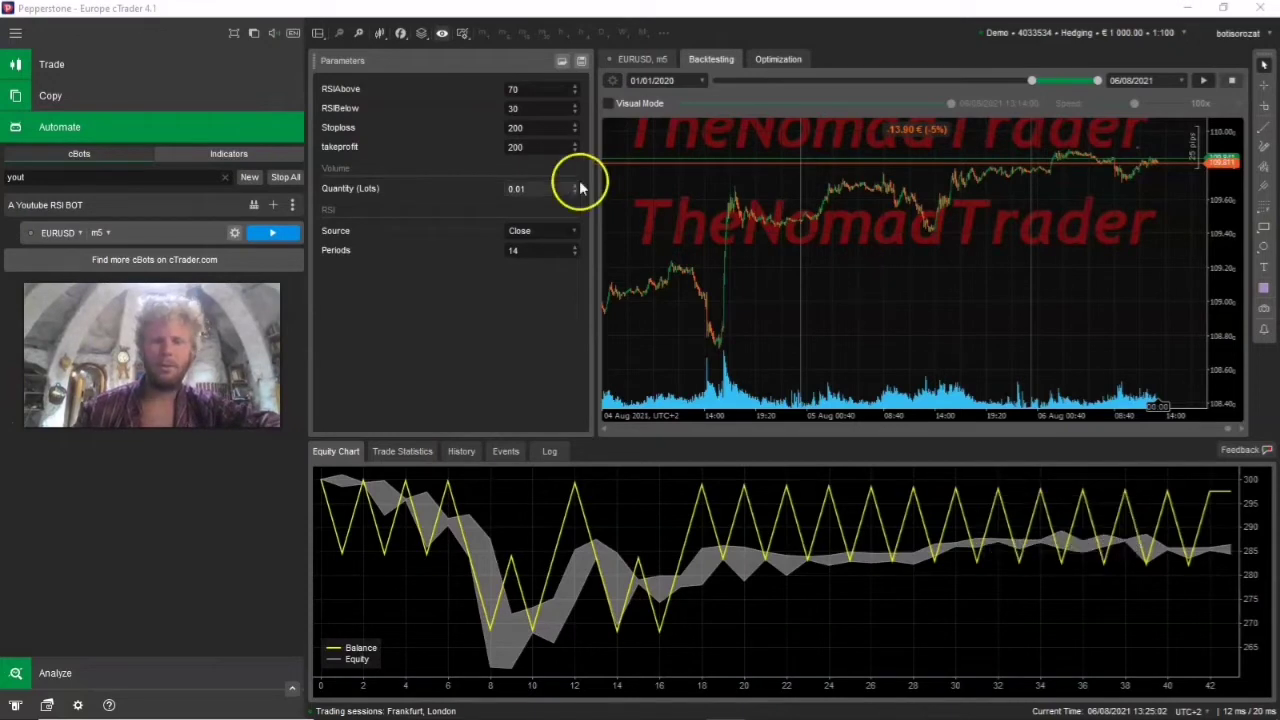
pyautogui.click(529, 87)
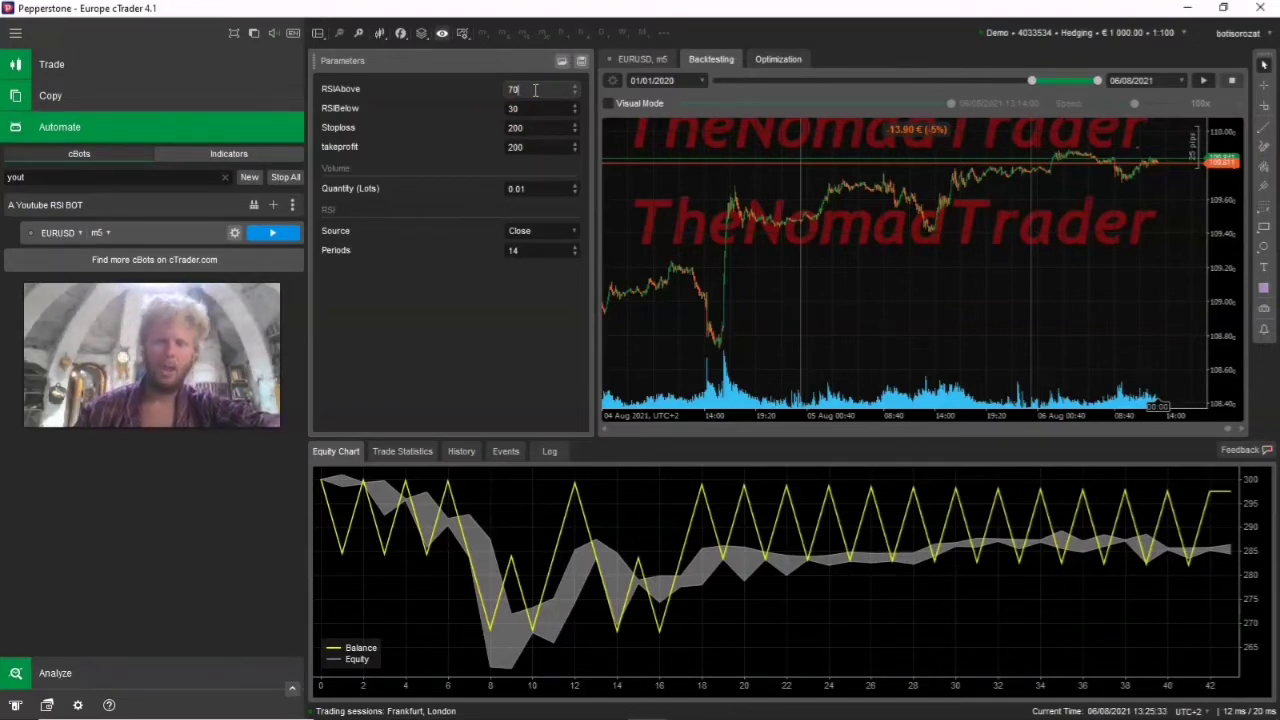
pyautogui.click(15, 33)
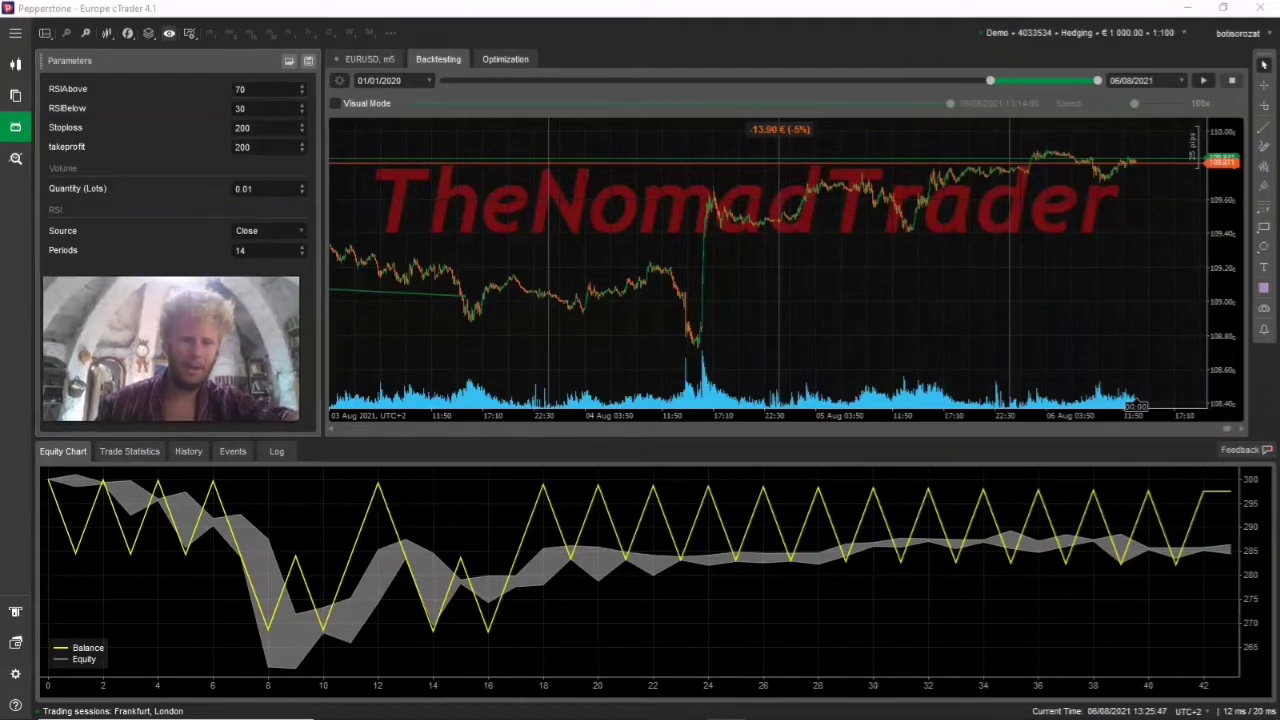
pyautogui.click(15, 33)
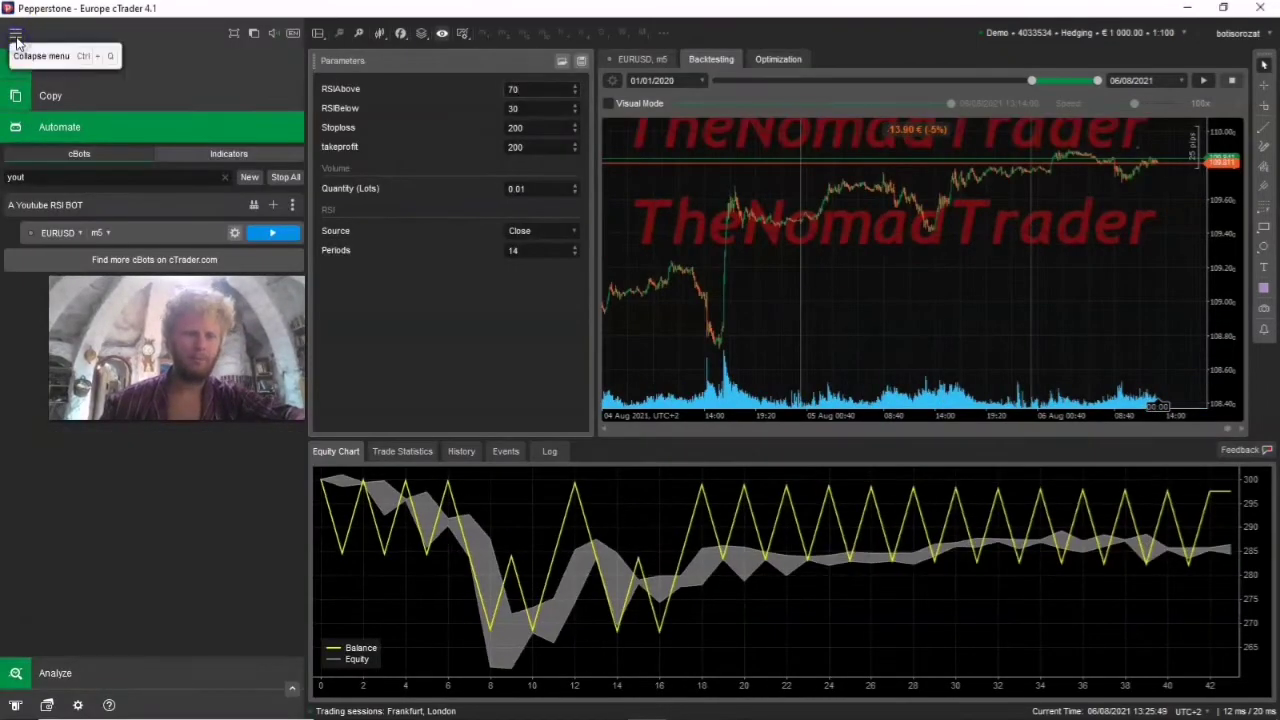
pyautogui.click(15, 33)
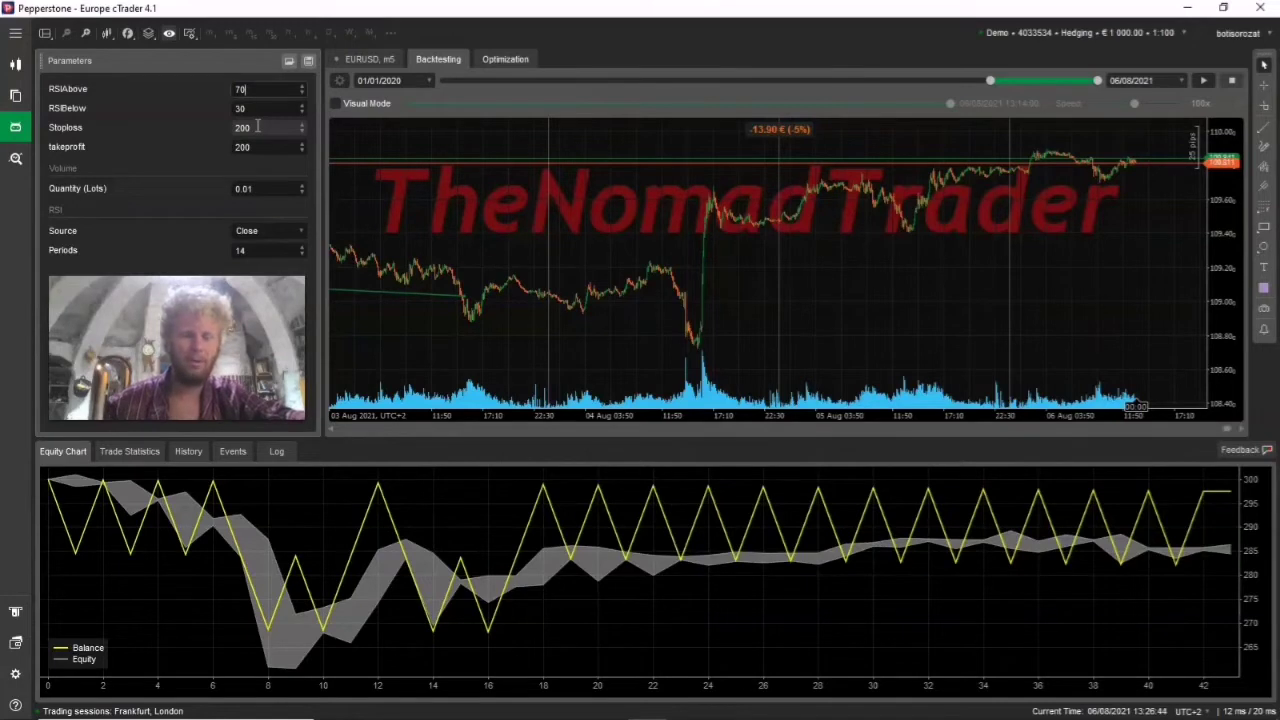
# Re-enter 70 as the RSIAbove value and run the EURUSD m5 backtest again.
pyautogui.click(261, 104)
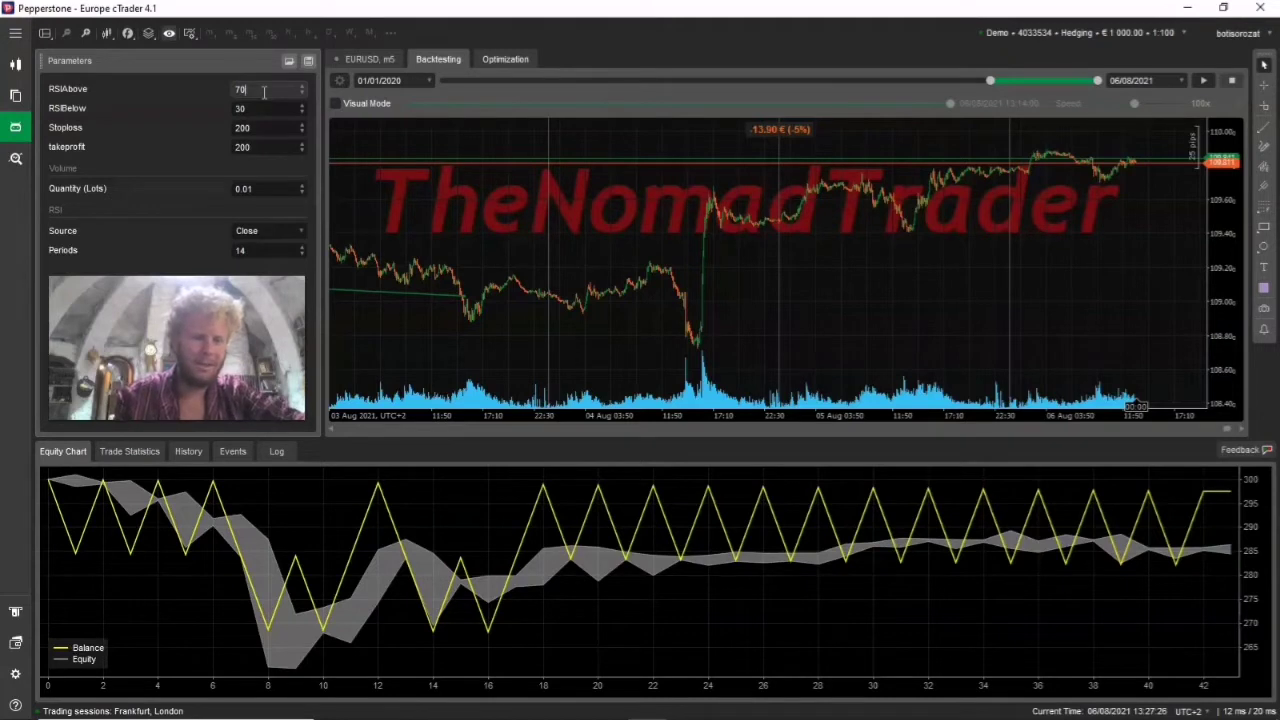
pyautogui.press('BackSpace')
pyautogui.press('BackSpace')
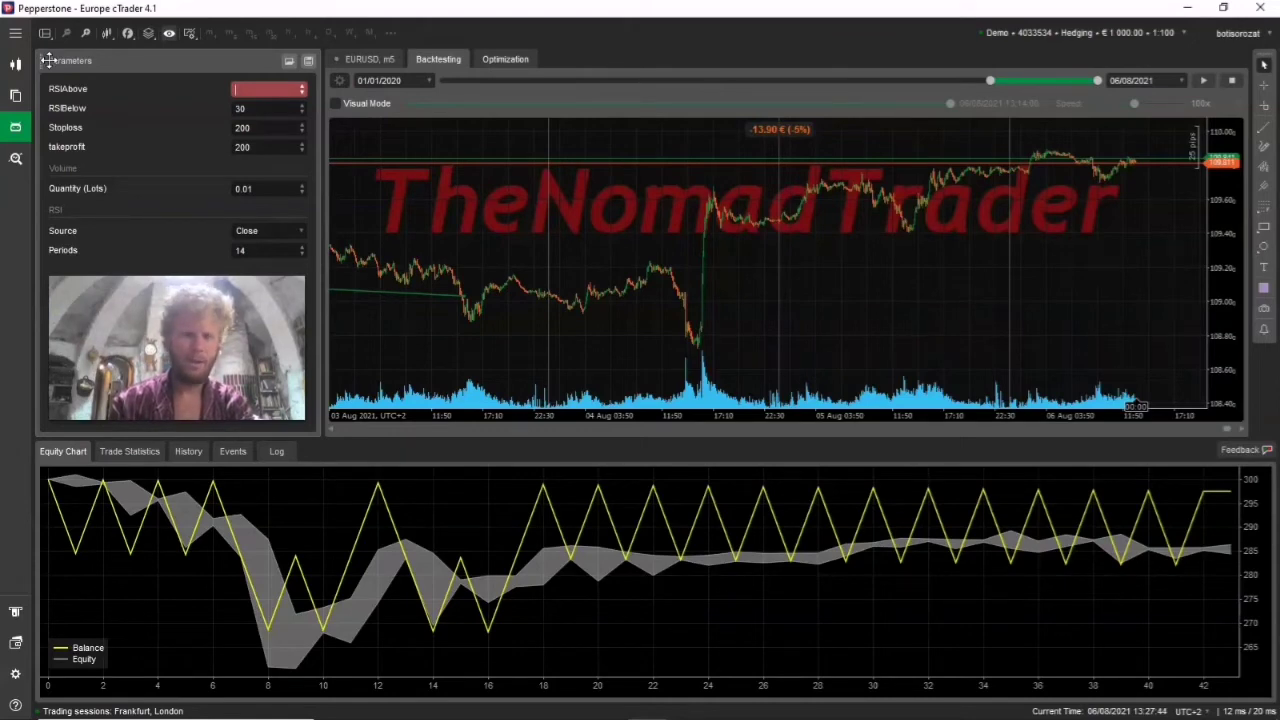
pyautogui.click(14, 35)
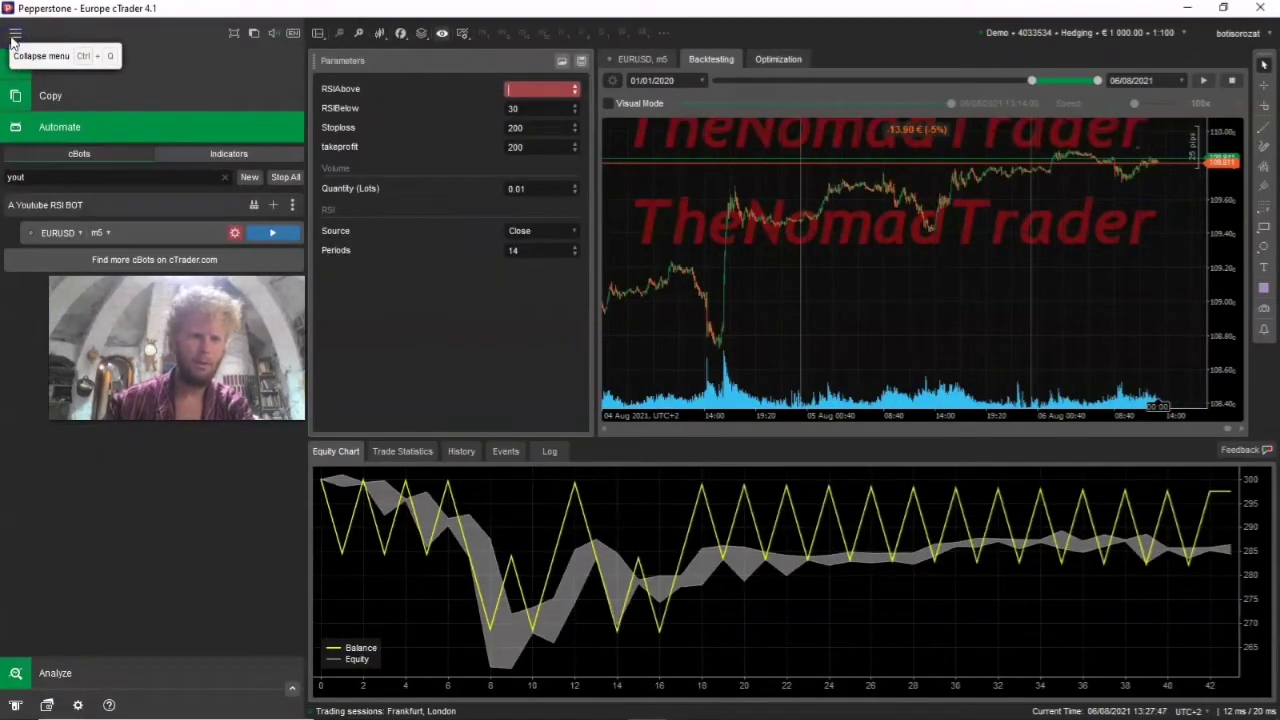
pyautogui.click(12, 38)
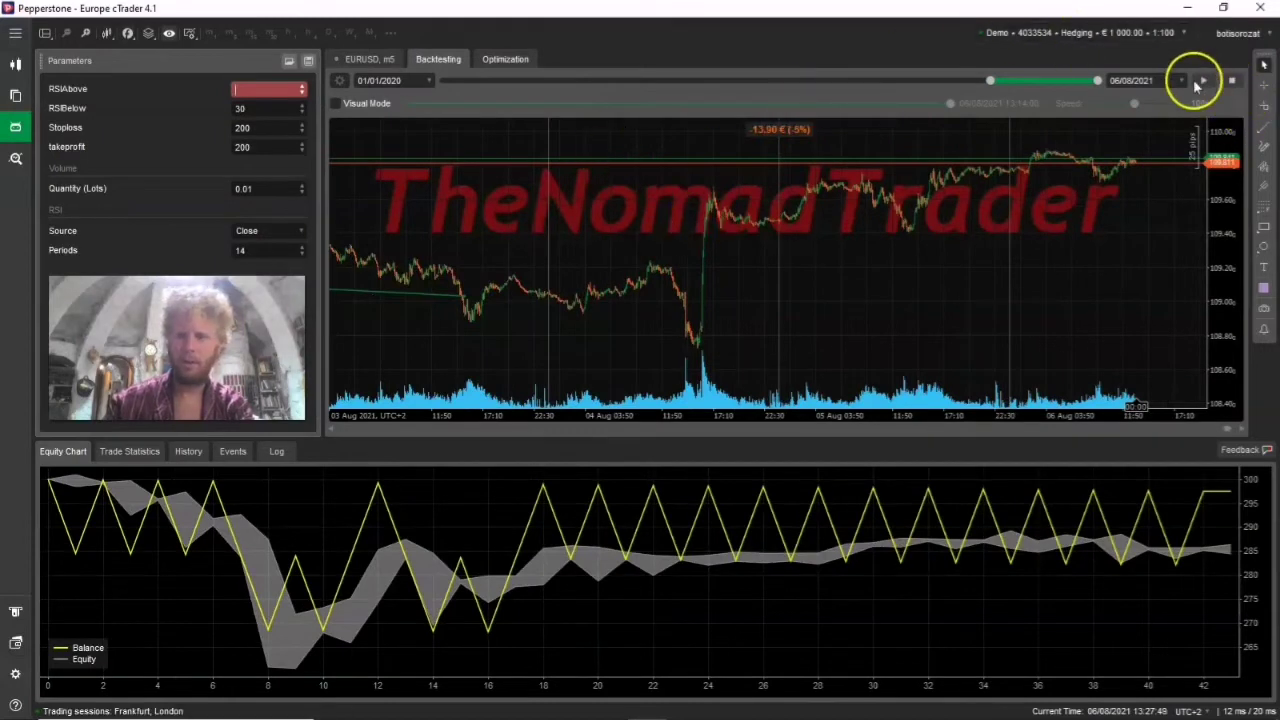
pyautogui.moveTo(241, 100)
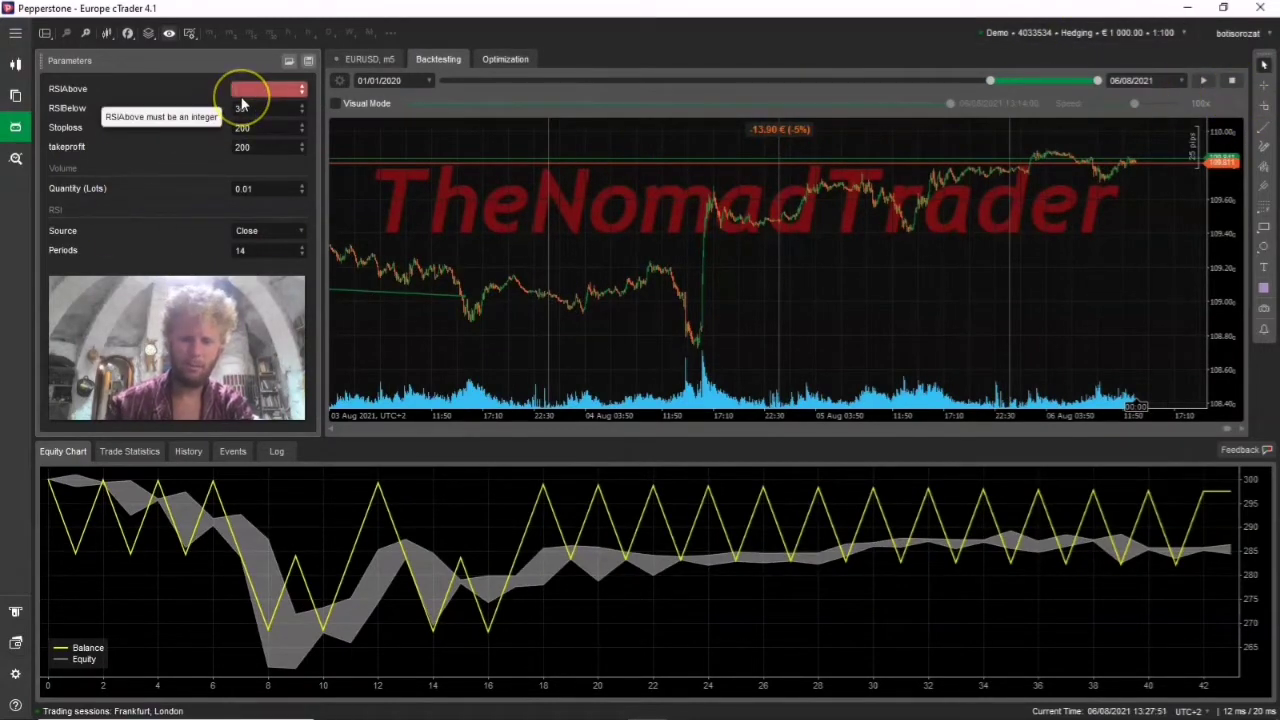
pyautogui.write('70')
pyautogui.click(1203, 80)
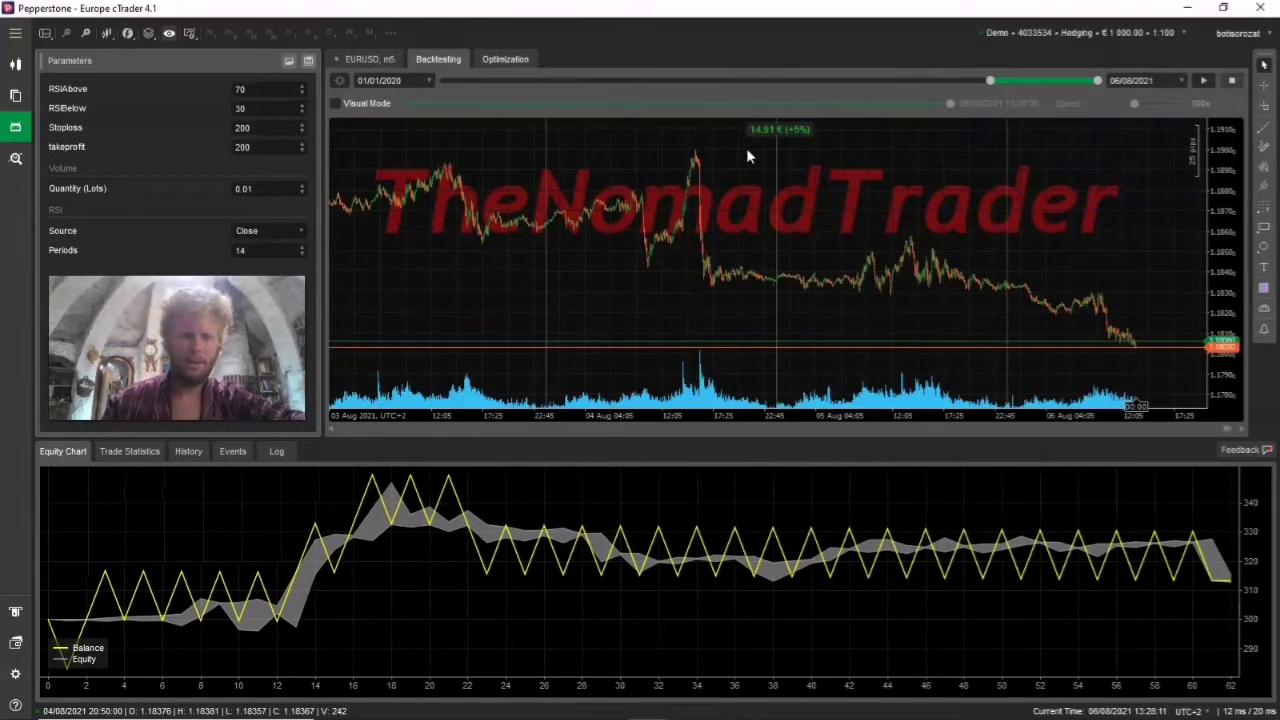
# Set RSIAbove to 60 and RSIBelow to 40, and rerun the EURUSD m5 backtest.
pyautogui.doubleClick(268, 89)
pyautogui.press('BackSpace')
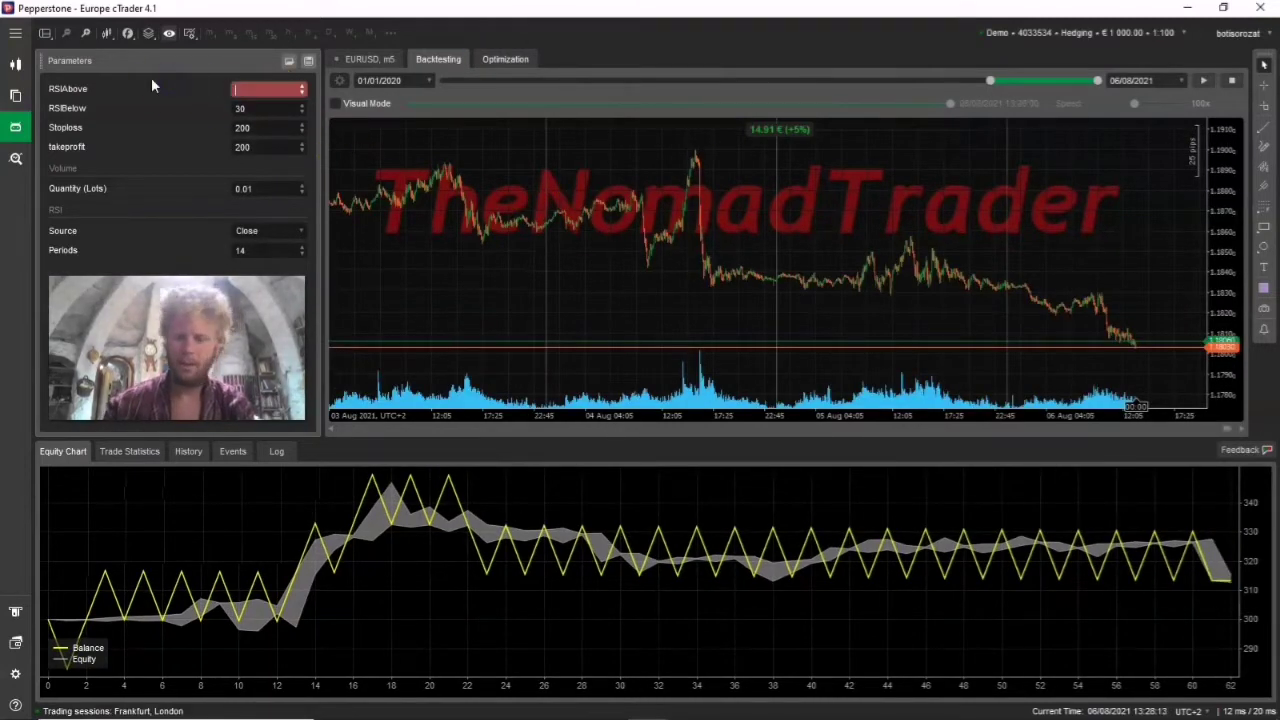
pyautogui.write('60')
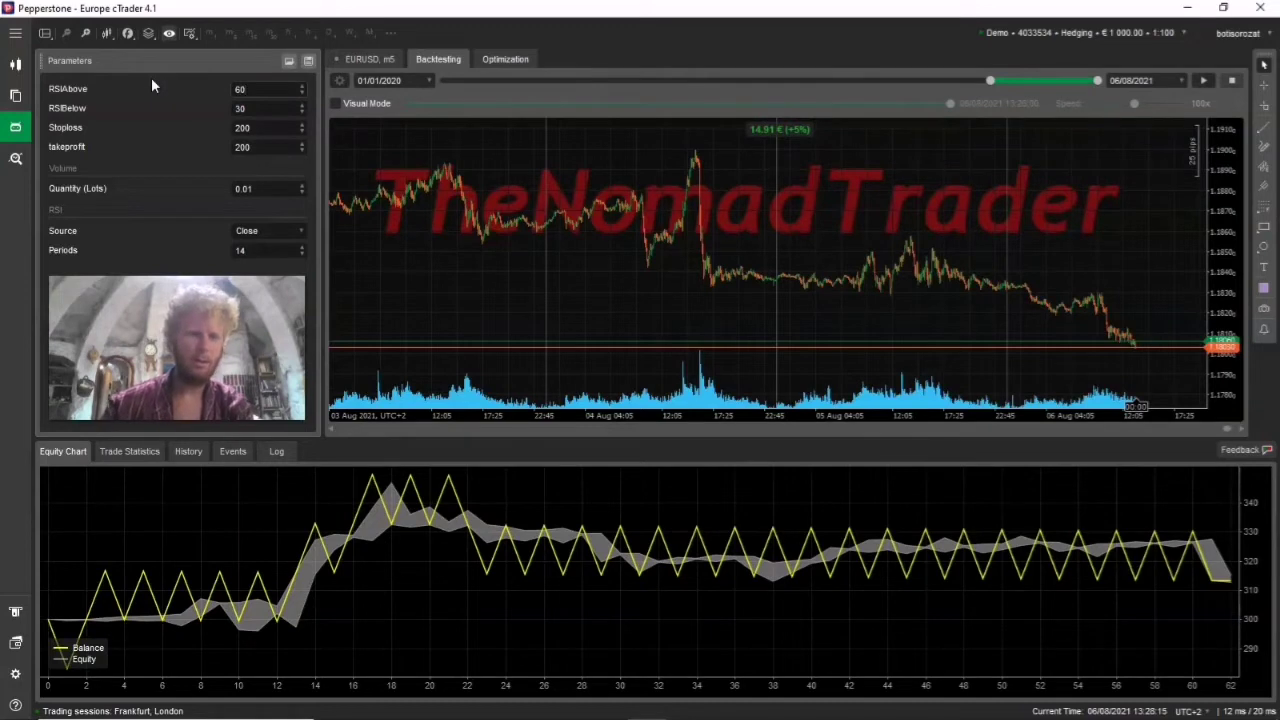
pyautogui.doubleClick(250, 108)
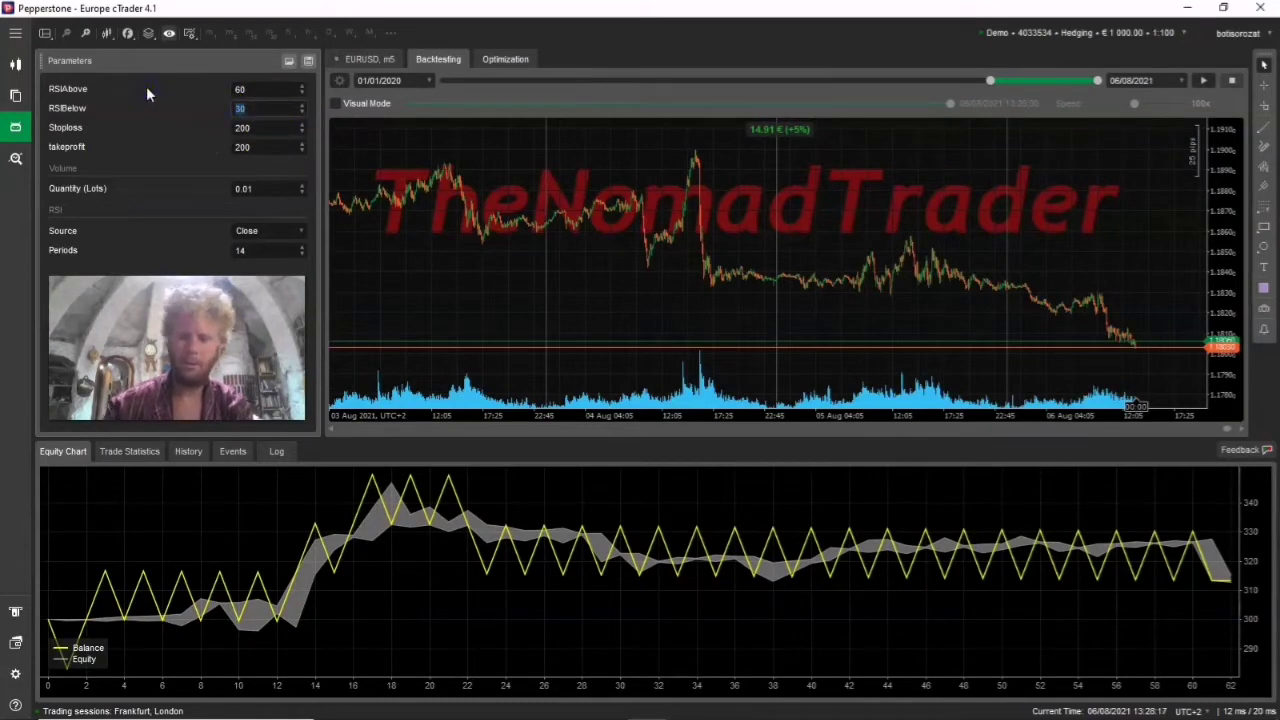
pyautogui.press('BackSpace')
pyautogui.write('40')
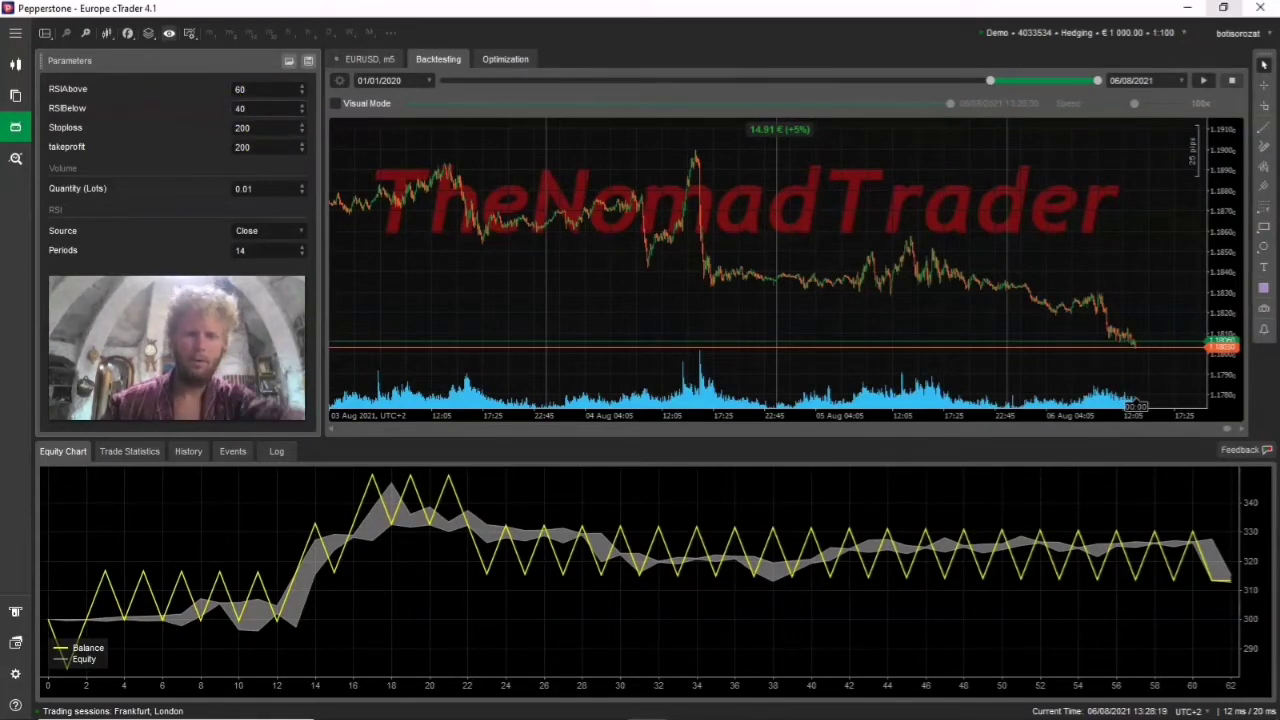
pyautogui.click(1203, 80)
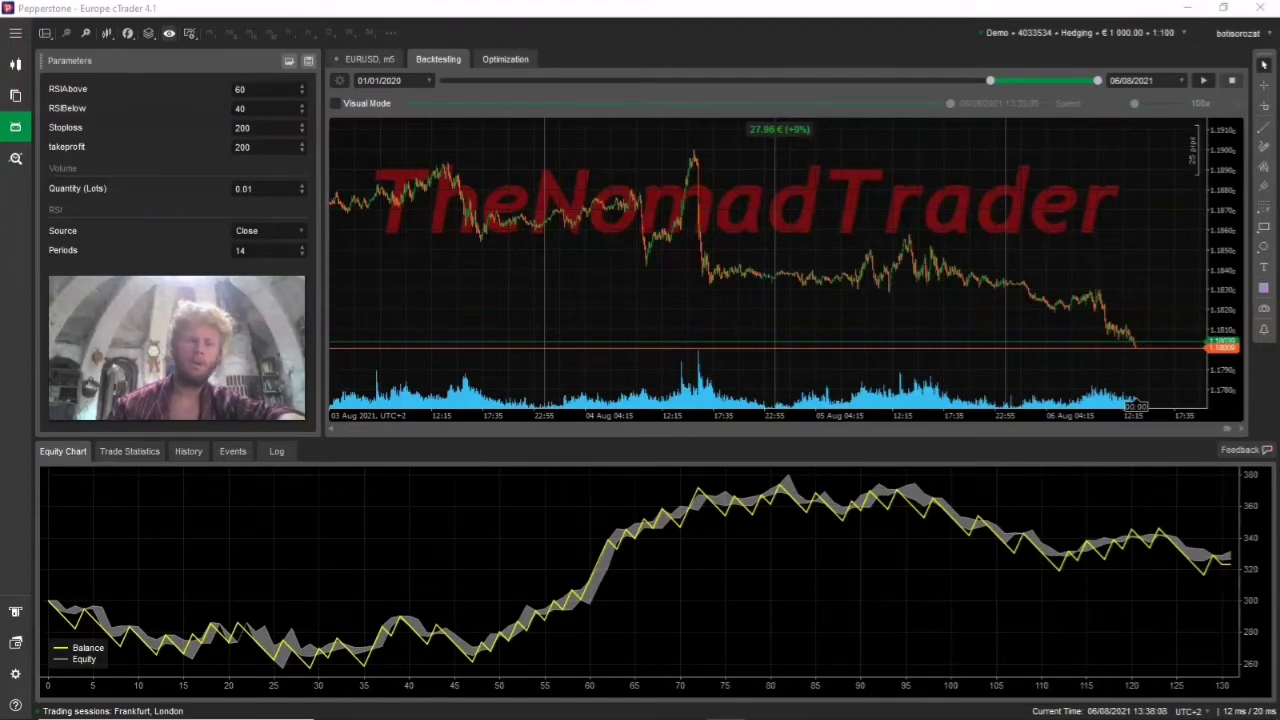
# Set both Stoploss and takeprofit to 10 and rerun the EURUSD m5 backtest.
pyautogui.click(264, 127)
pyautogui.doubleClick(264, 127)
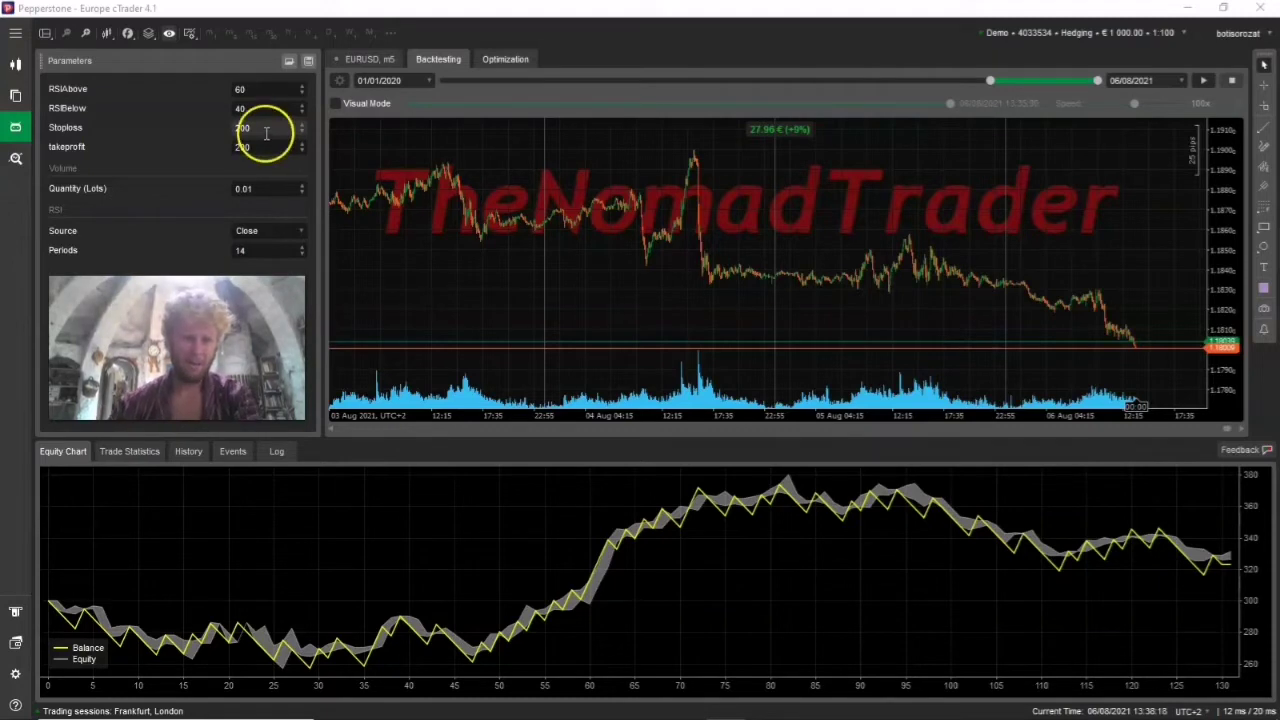
pyautogui.press('BackSpace')
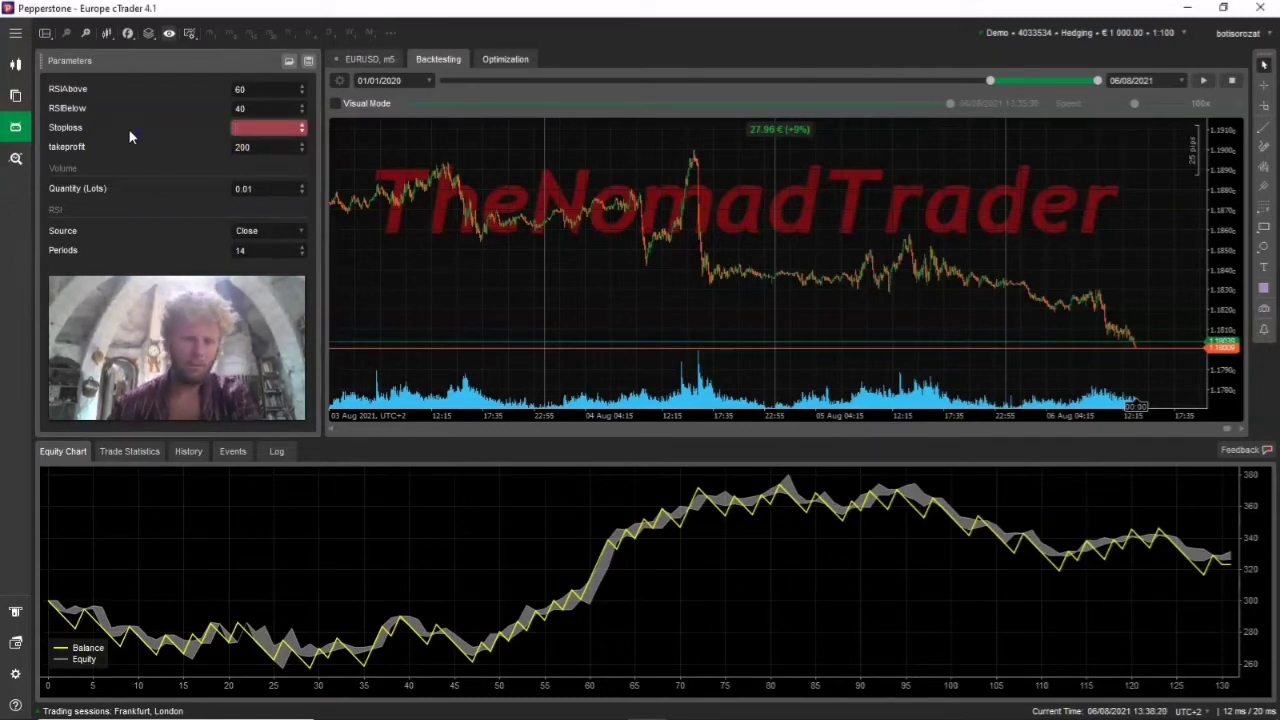
pyautogui.write('10')
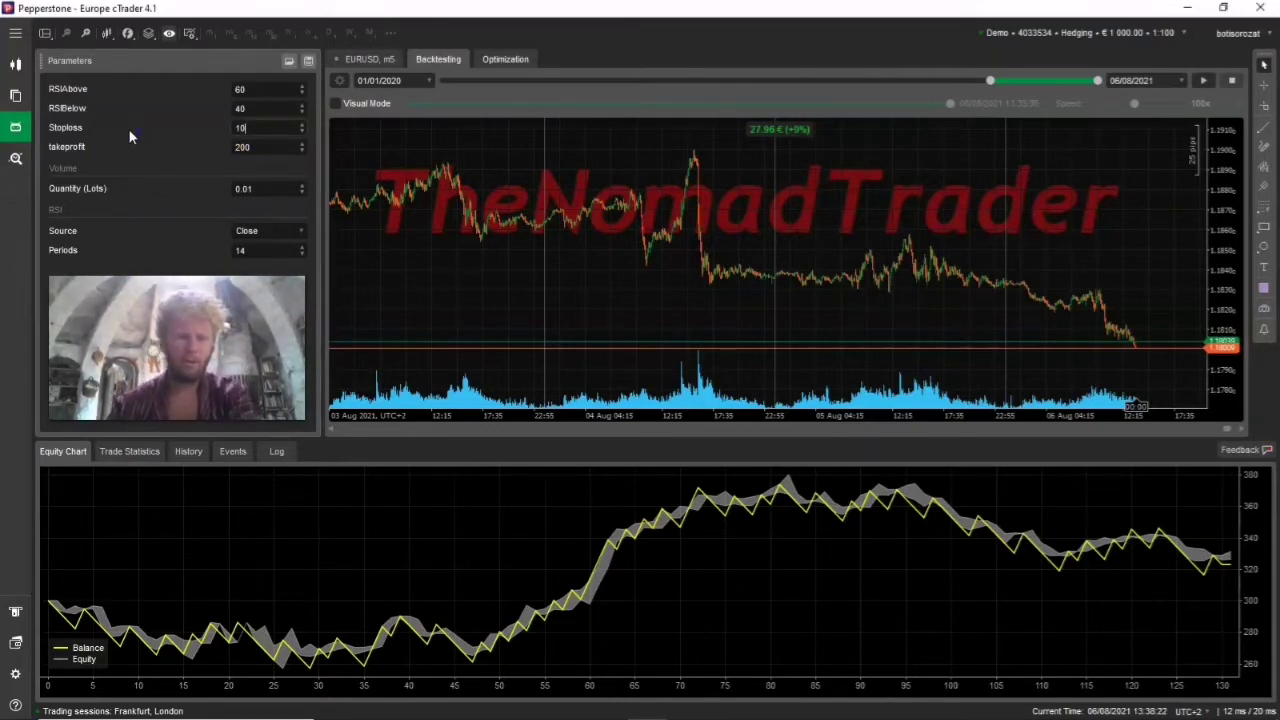
pyautogui.doubleClick(240, 147)
pyautogui.write('10')
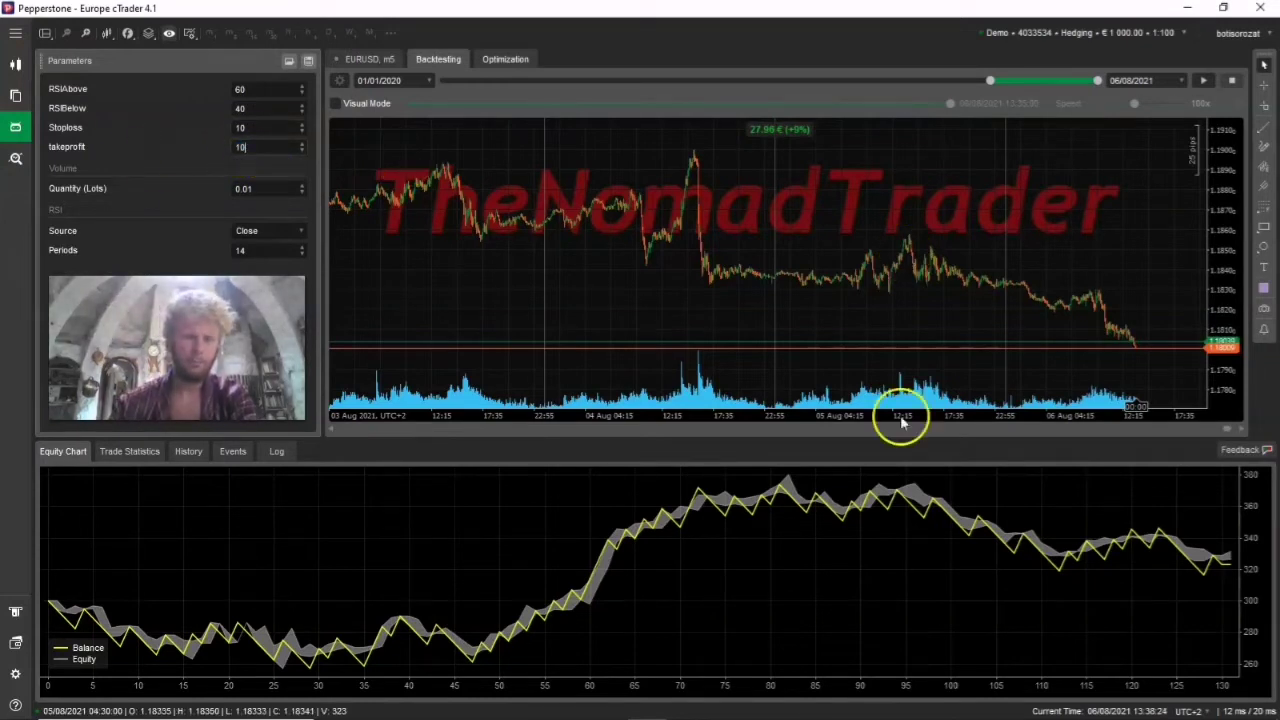
pyautogui.click(1201, 83)
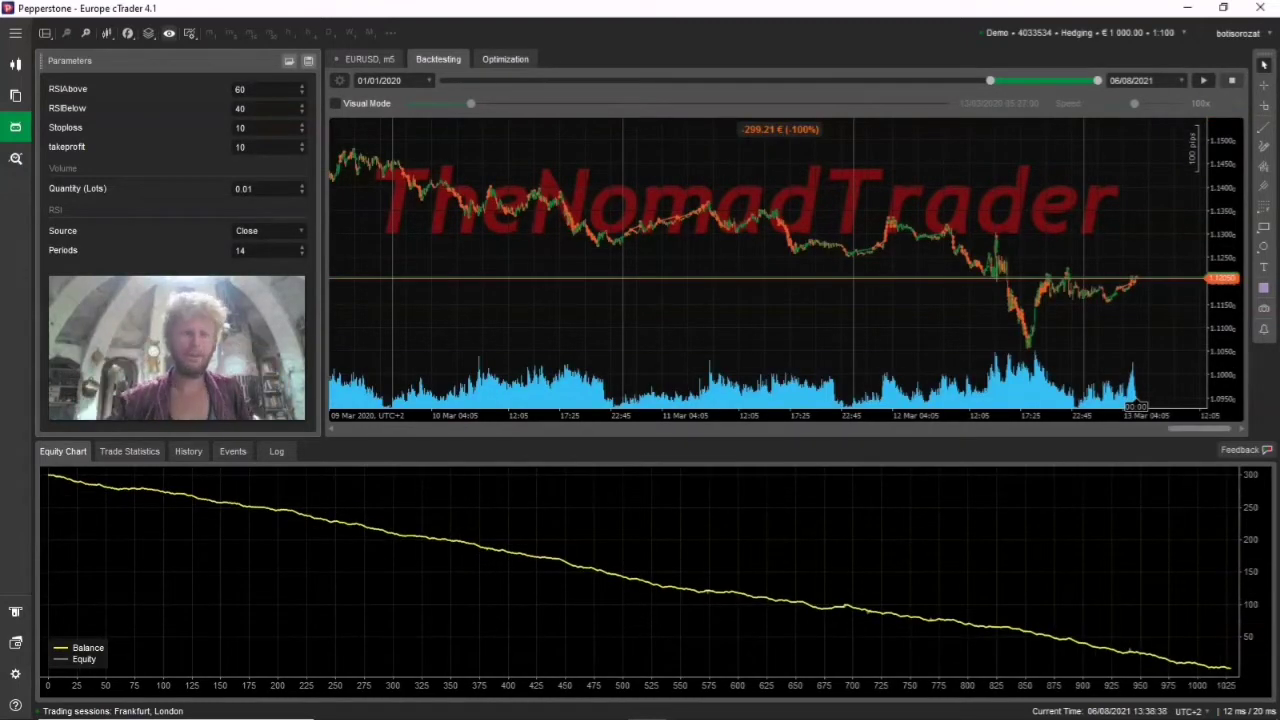
# Set both the Stoploss and takeprofit parameters of the RSI bot to 20.
pyautogui.click(264, 127)
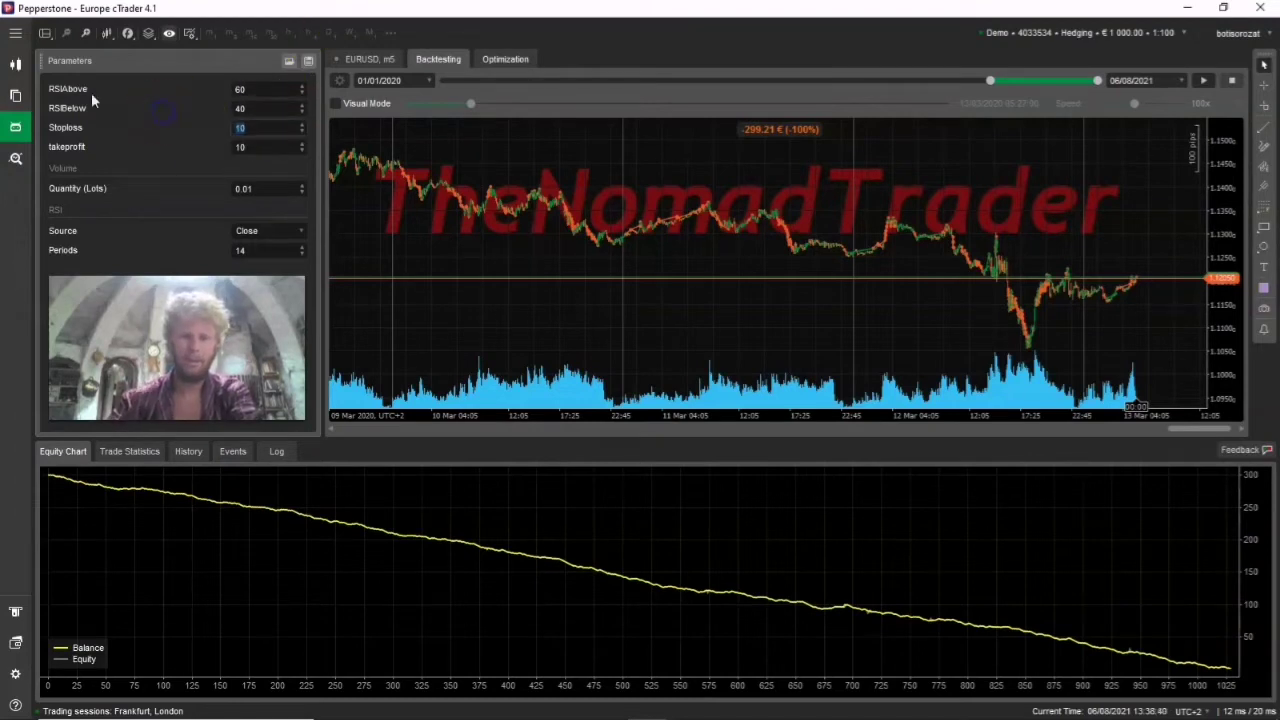
pyautogui.press('BackSpace')
pyautogui.write('20')
pyautogui.click(271, 152)
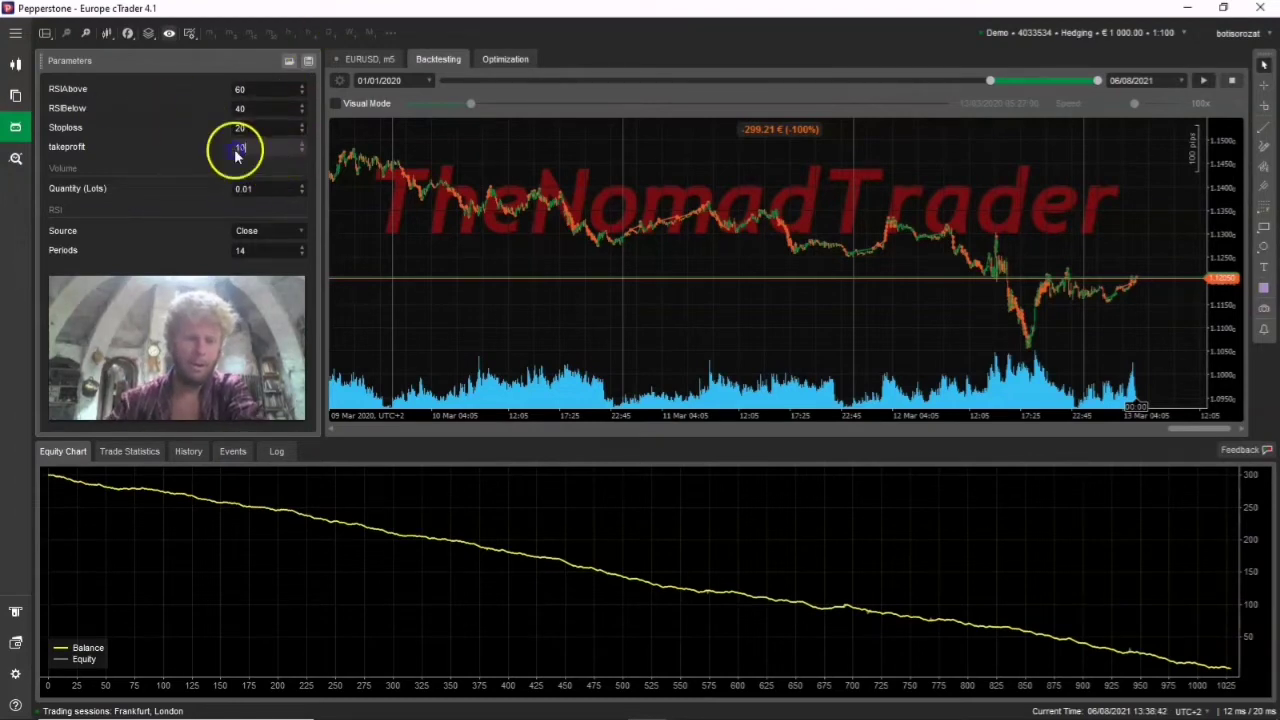
pyautogui.press('BackSpace')
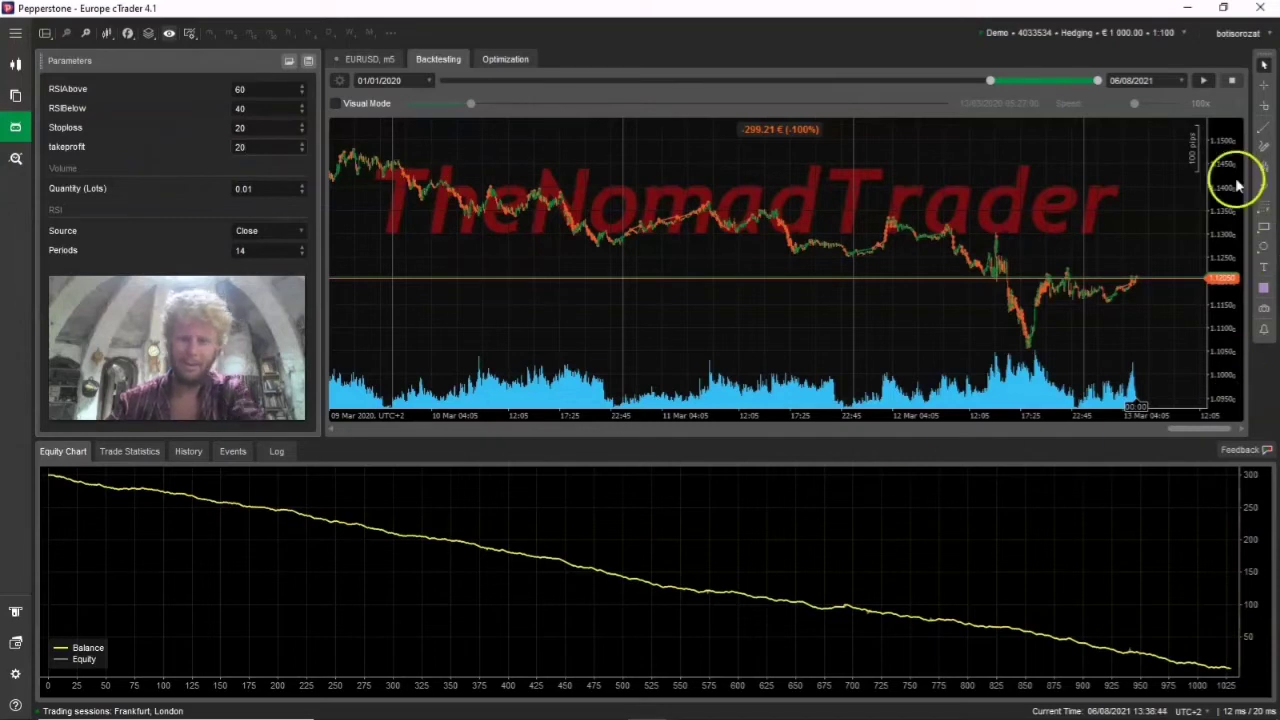
pyautogui.click(1195, 80)
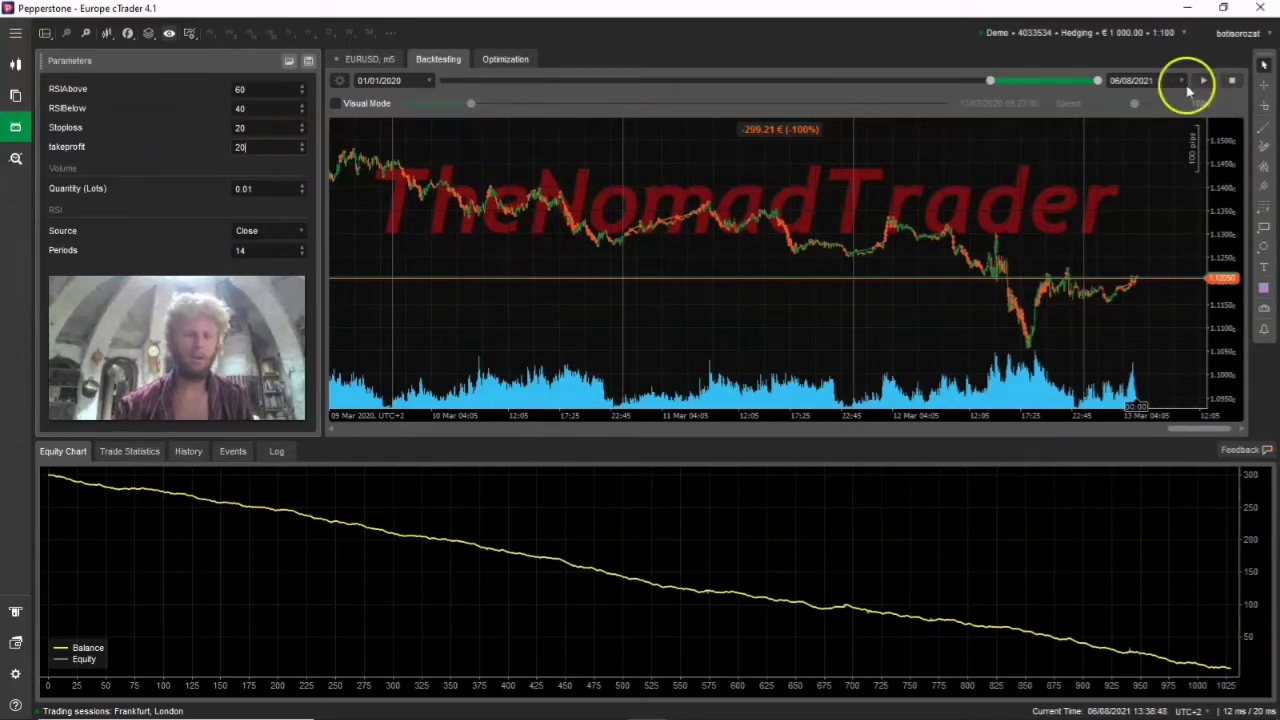
# Examine the trade history and trade statistics of the last backtest, from the early trades to the final ones.
pyautogui.click(190, 452)
pyautogui.scroll(-3, 966, 594)
pyautogui.scroll(-8, 970, 600)
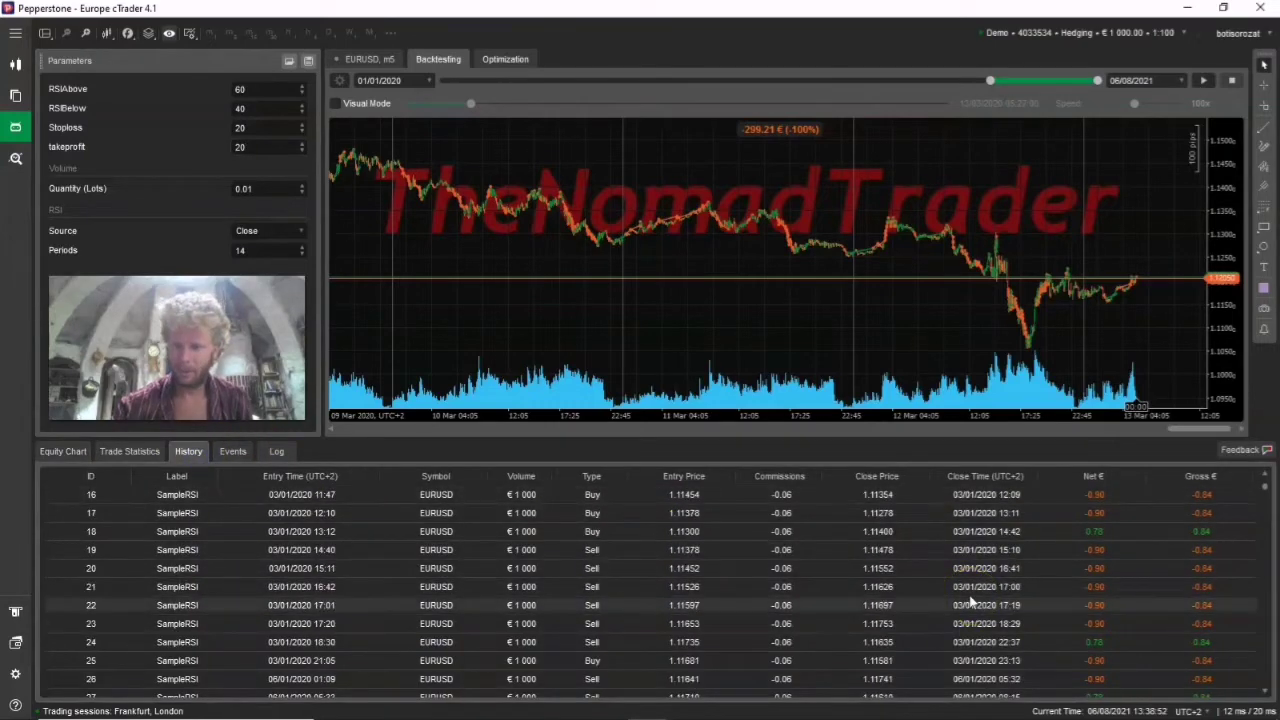
pyautogui.click(130, 451)
pyautogui.scroll(-2, 423, 560)
pyautogui.scroll(2, 424, 563)
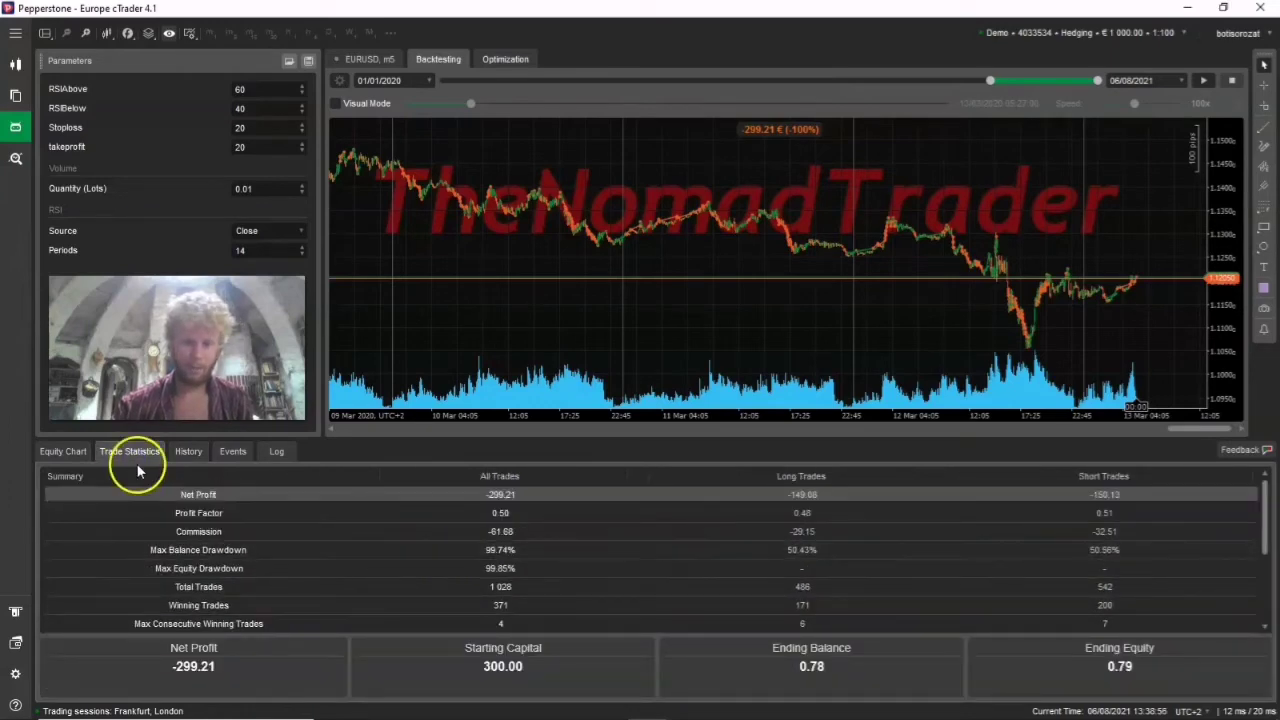
pyautogui.click(188, 451)
pyautogui.scroll(-5, 686, 571)
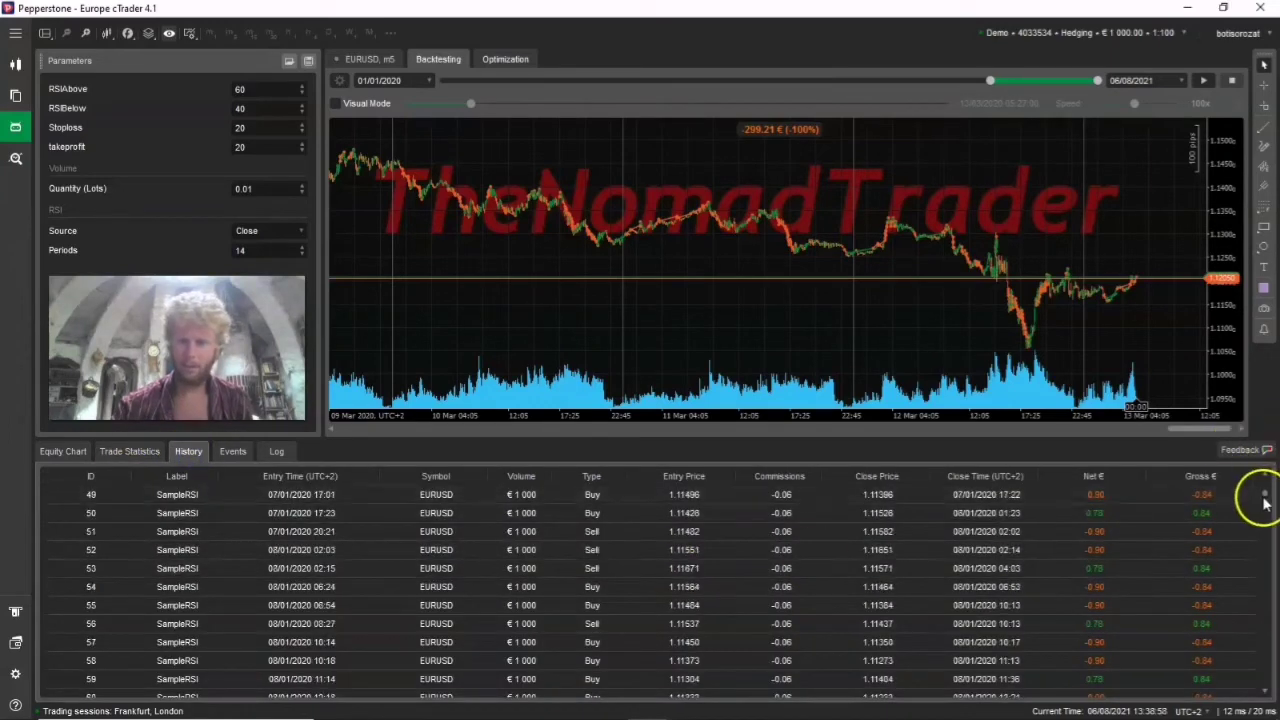
pyautogui.moveTo(1265, 492); pyautogui.dragTo(1268, 682)
pyautogui.click(978, 607)
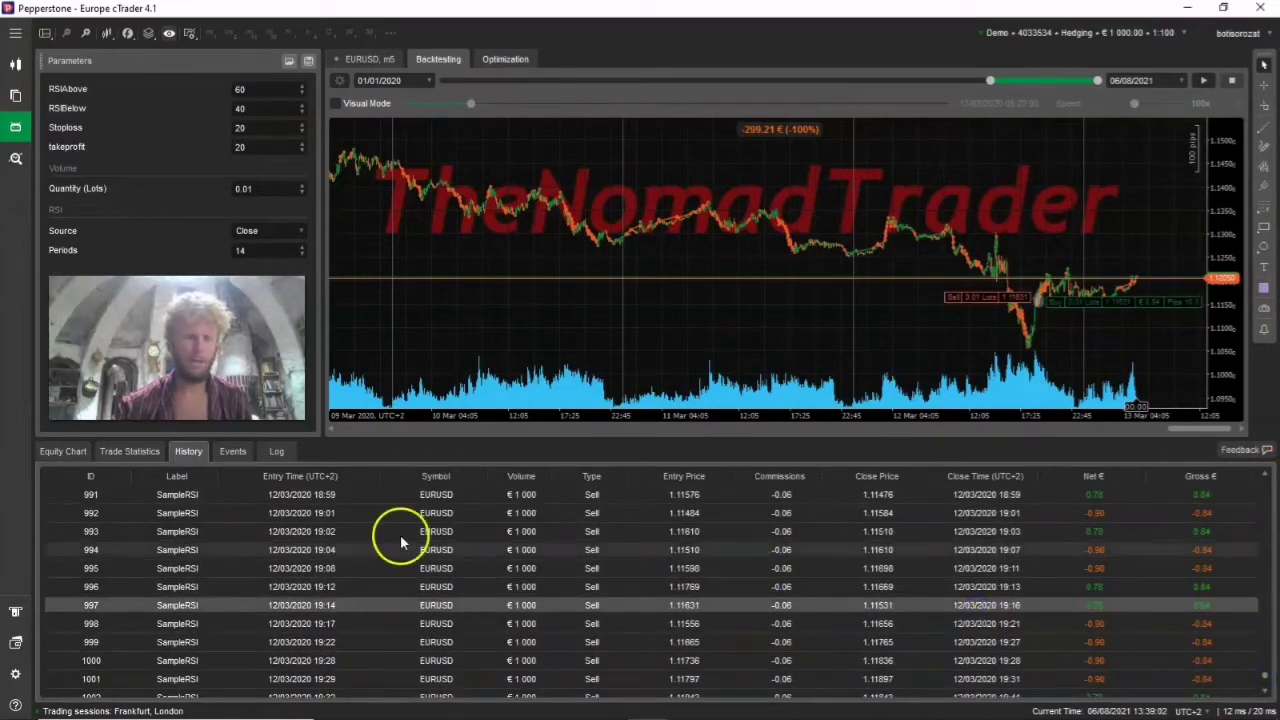
# Return to the equity chart and run the EURUSD m5 backtest with Stoploss and takeprofit at 20.
pyautogui.click(64, 455)
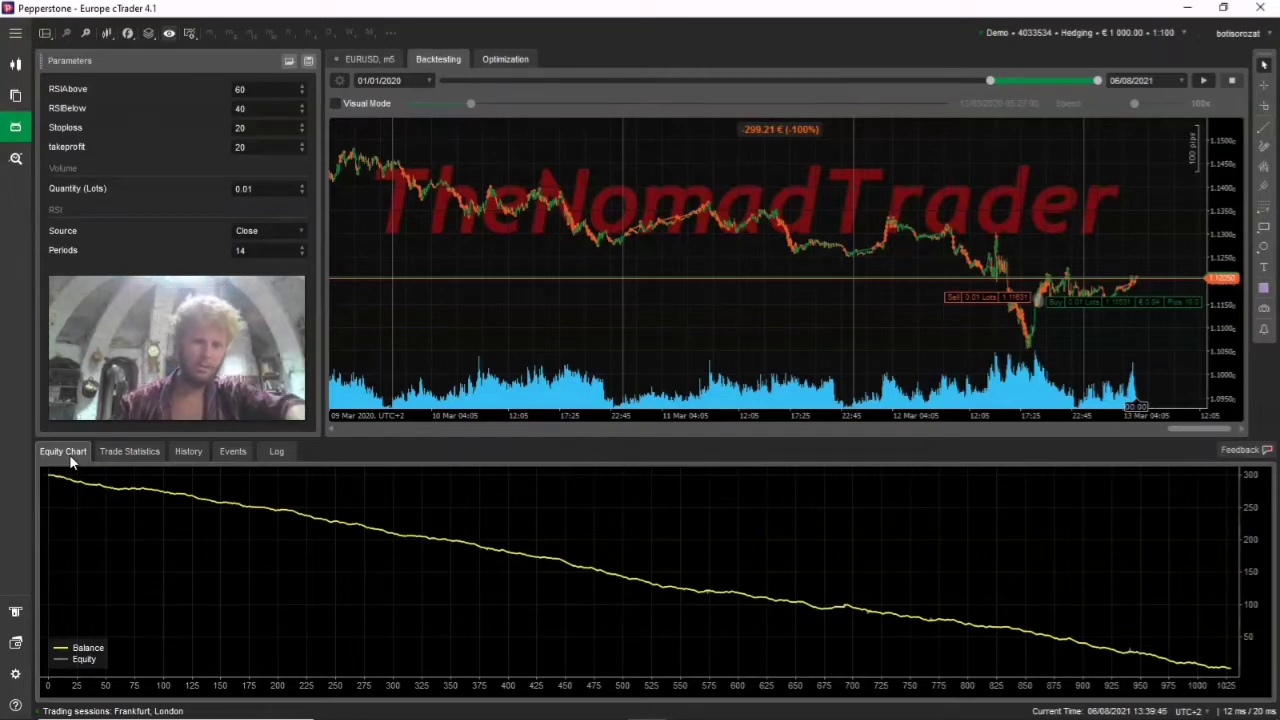
pyautogui.click(58, 500)
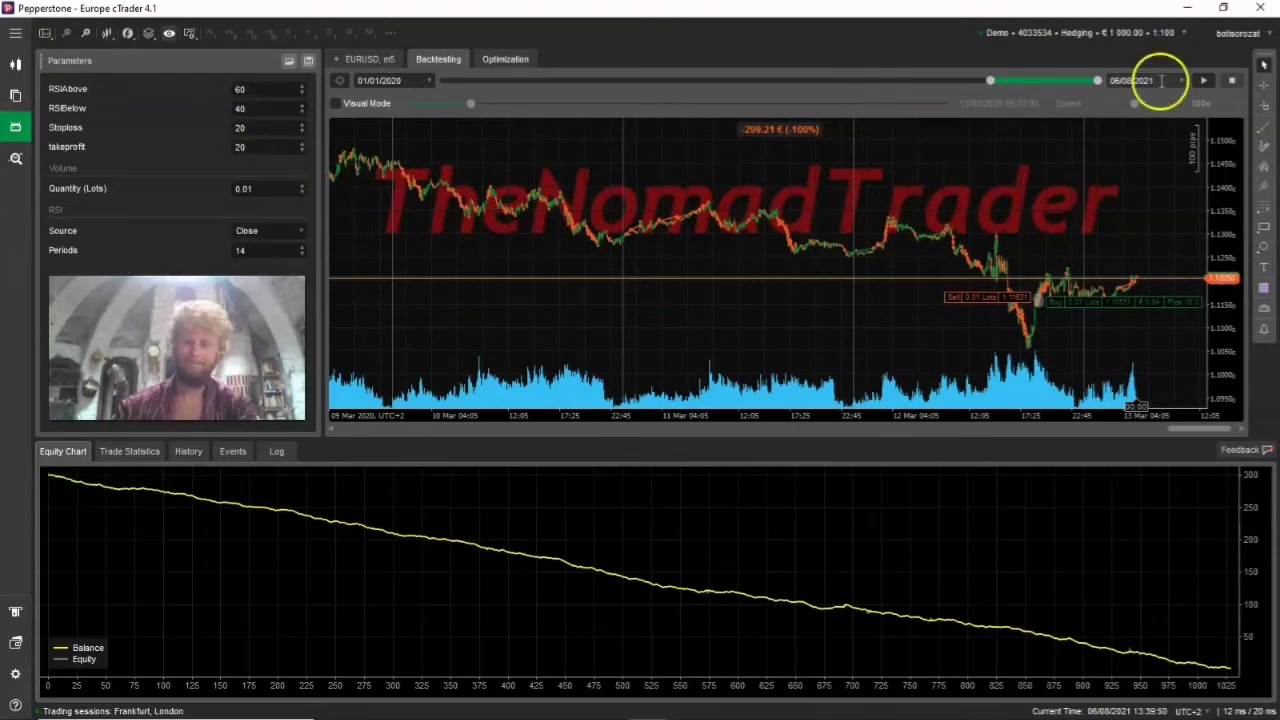
pyautogui.click(1204, 80)
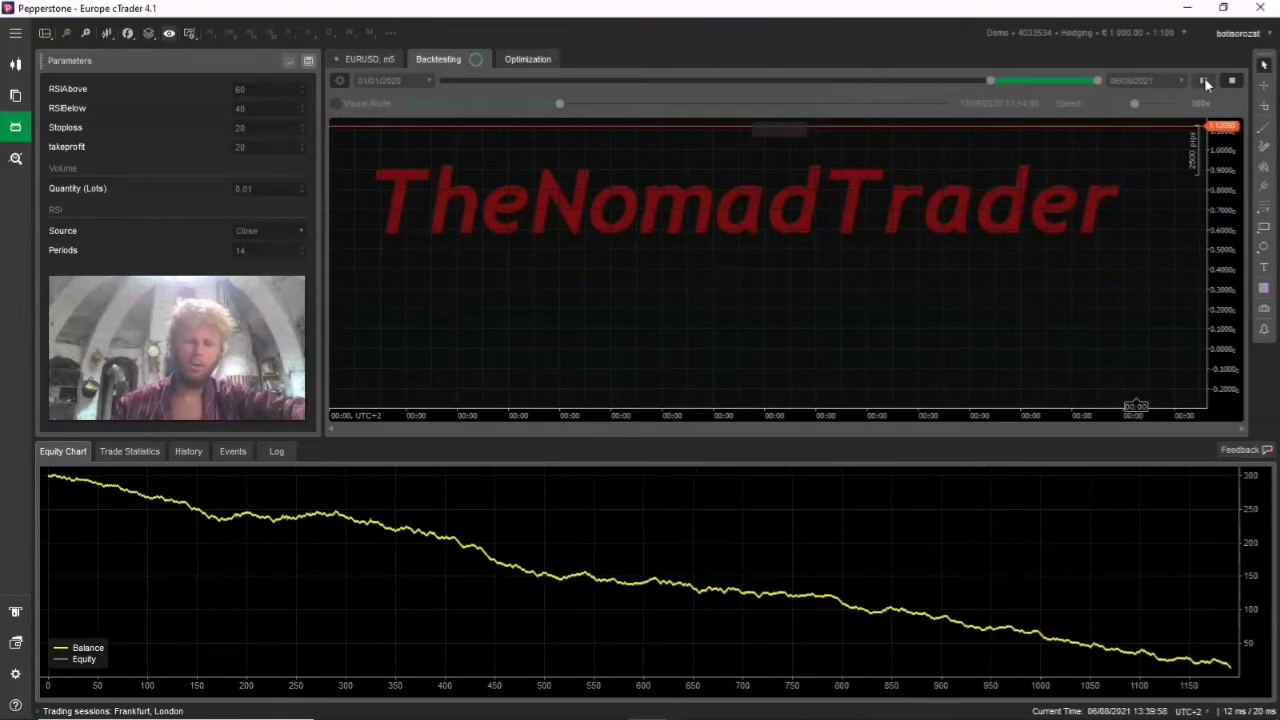
pyautogui.click(1204, 77)
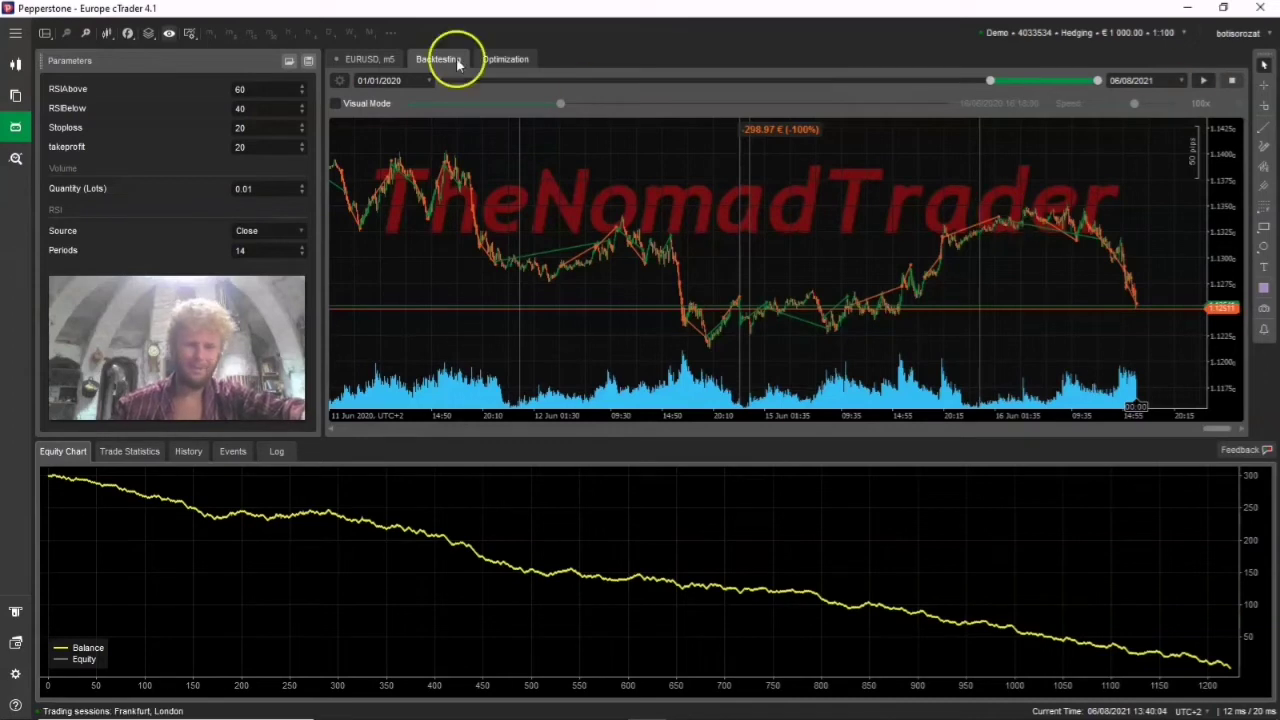
# Set both Stoploss and takeprofit to 40 and rerun the EURUSD m5 backtest.
pyautogui.click(241, 128)
pyautogui.write('40')
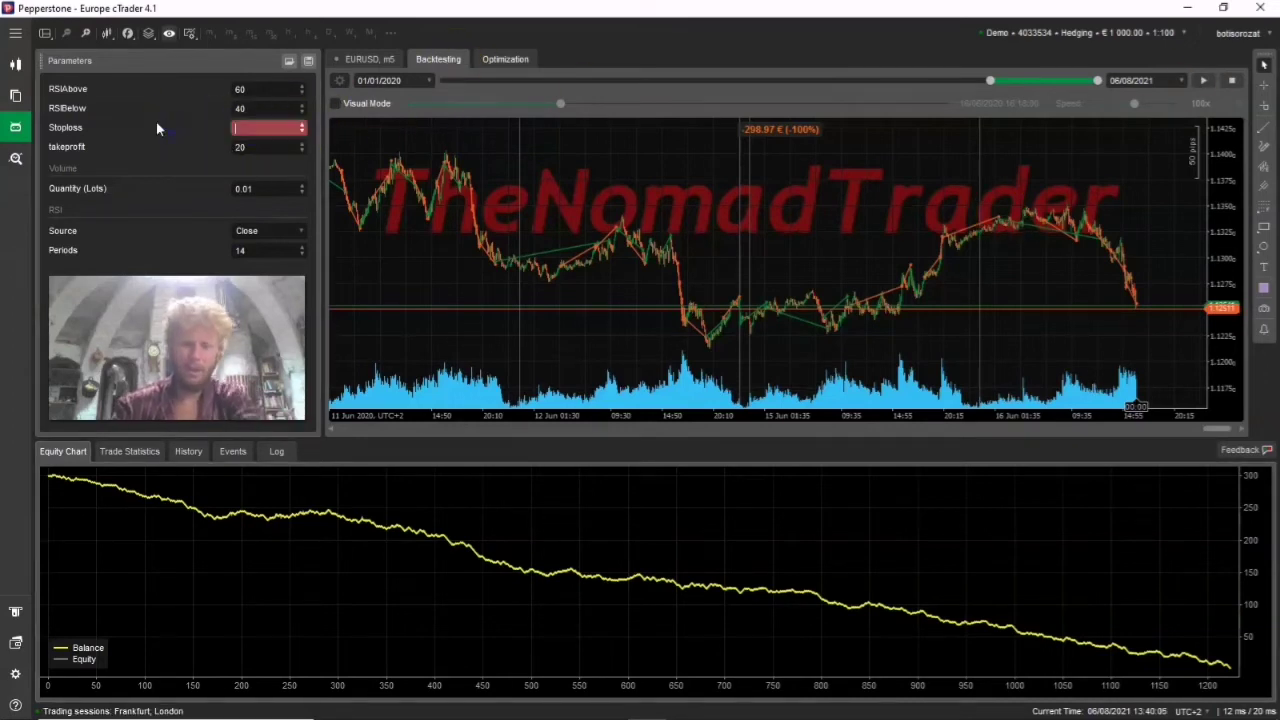
pyautogui.click(251, 154)
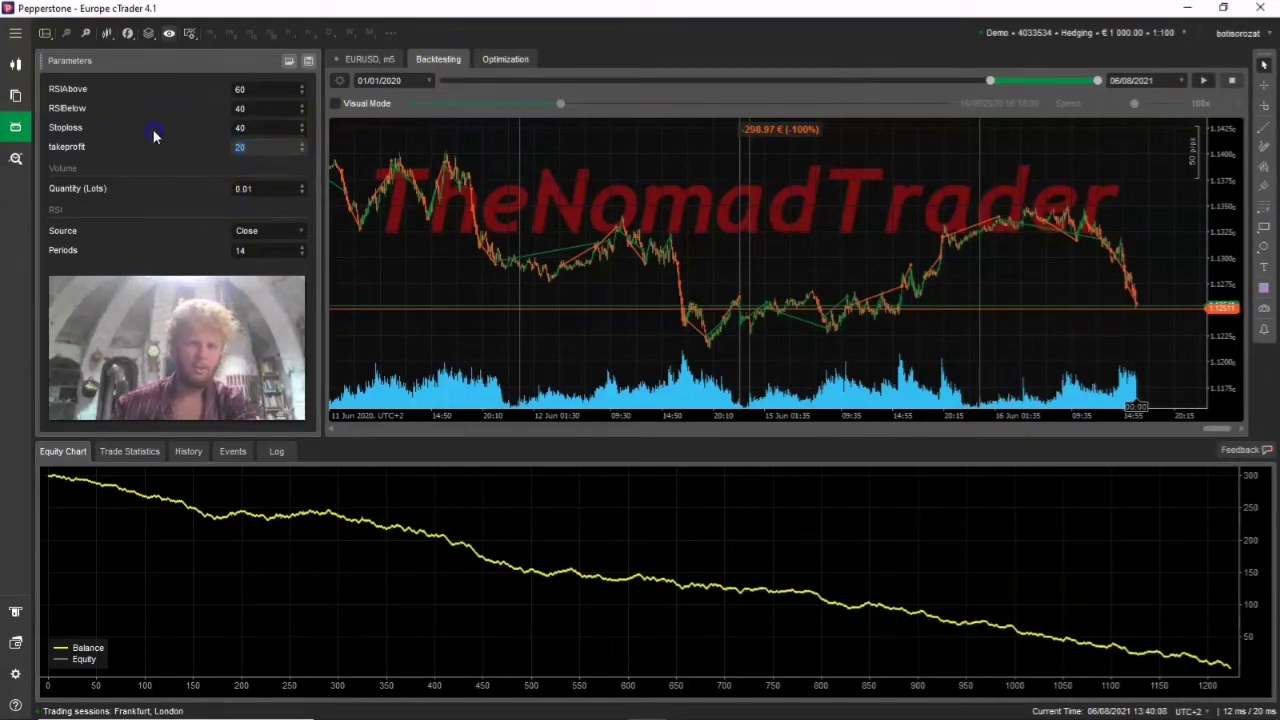
pyautogui.write('40')
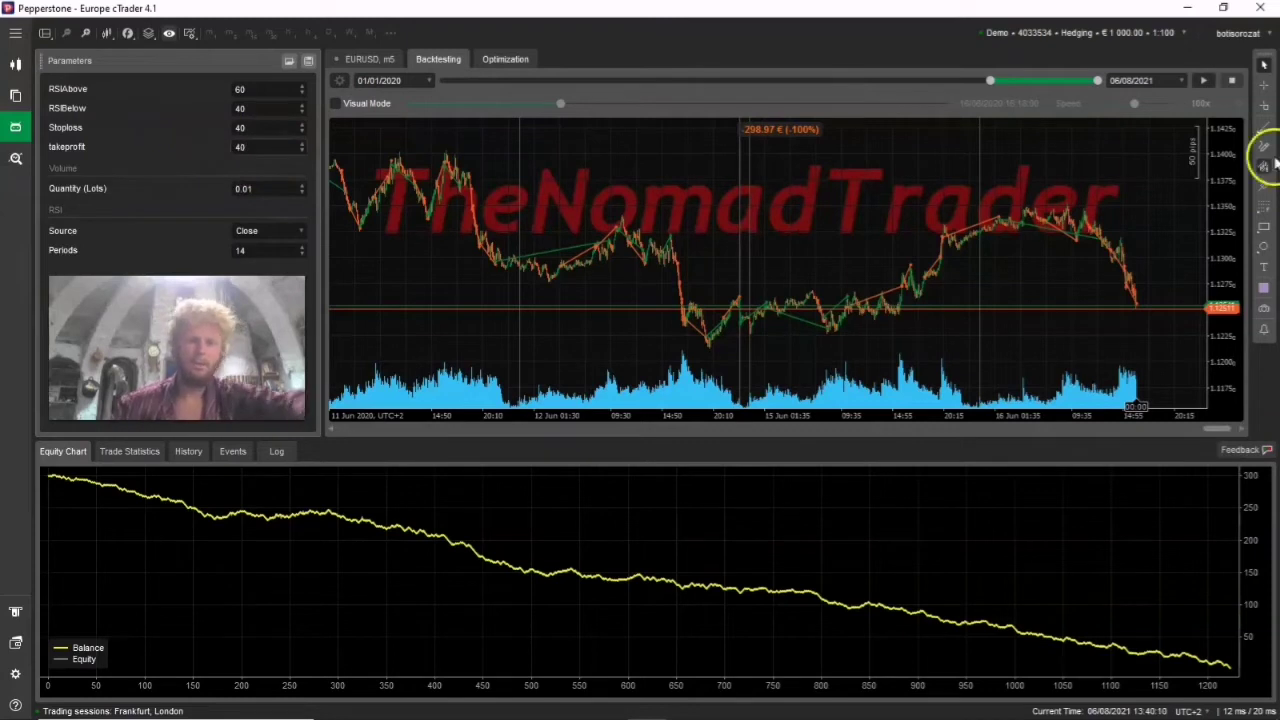
pyautogui.click(1204, 81)
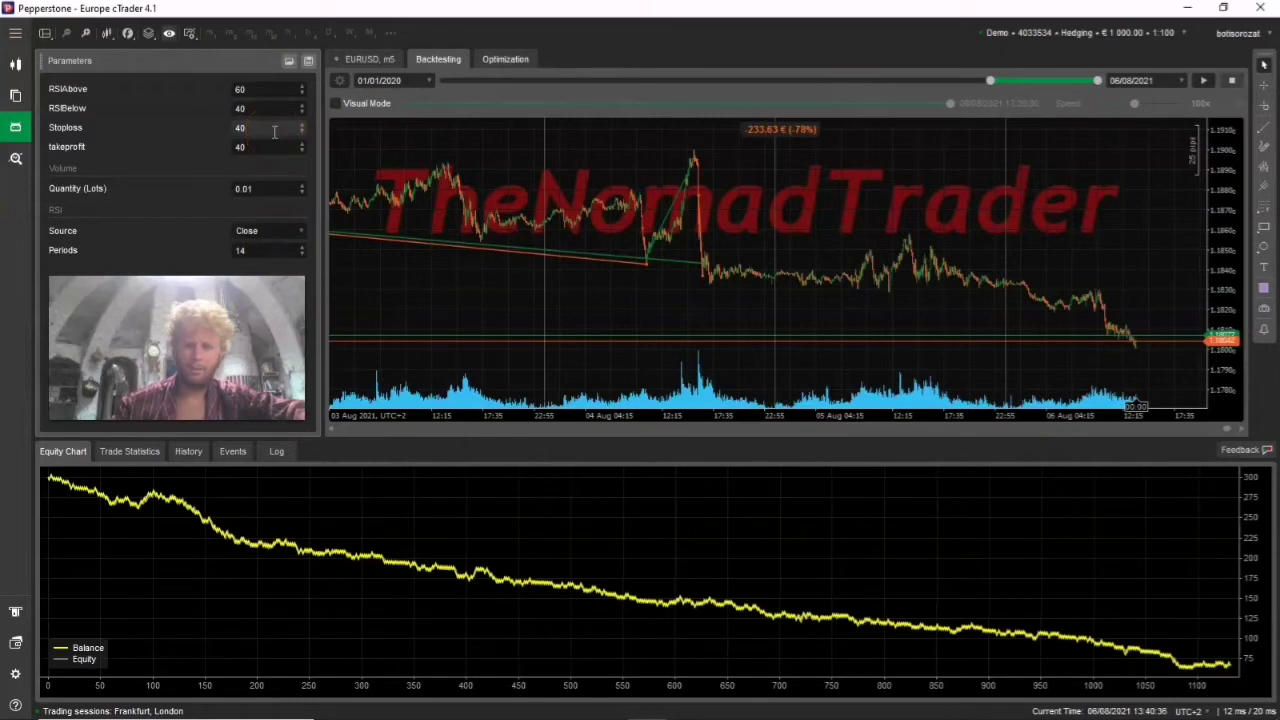
# Set both takeprofit and Stoploss to 70 and rerun the EURUSD m5 backtest.
pyautogui.moveTo(274, 131); pyautogui.dragTo(191, 126)
pyautogui.press('BackSpace')
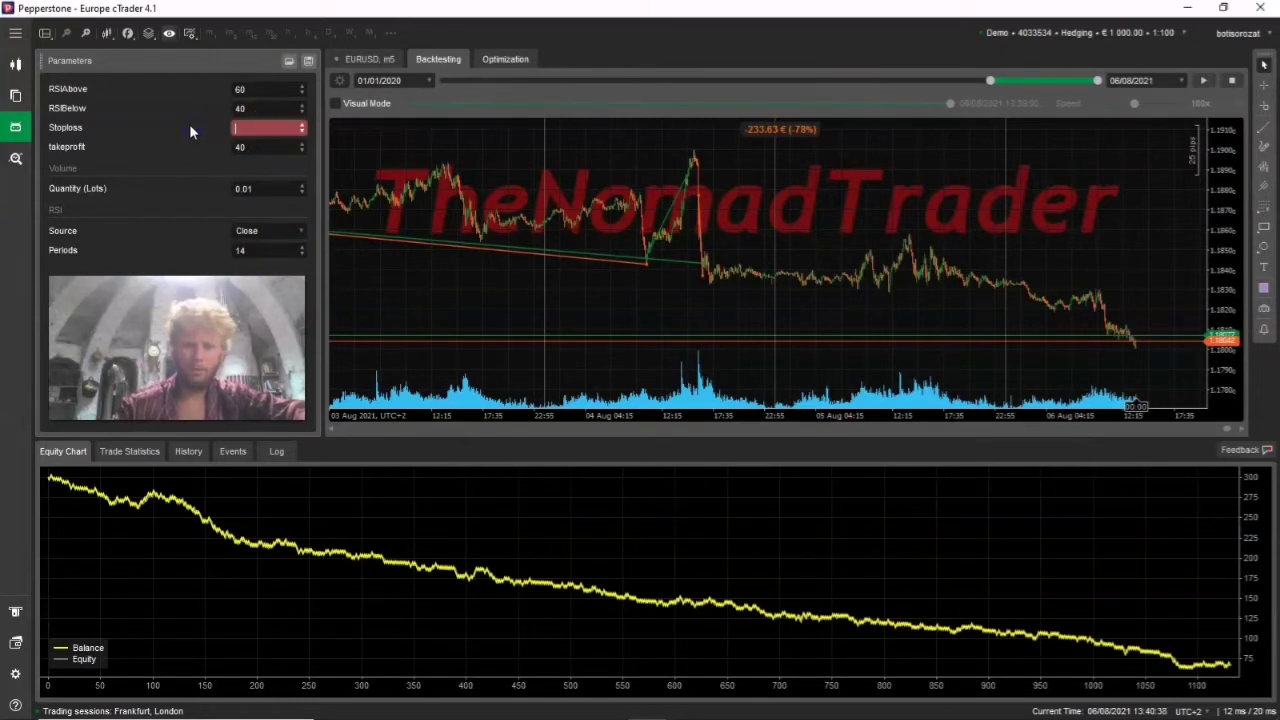
pyautogui.click(250, 130)
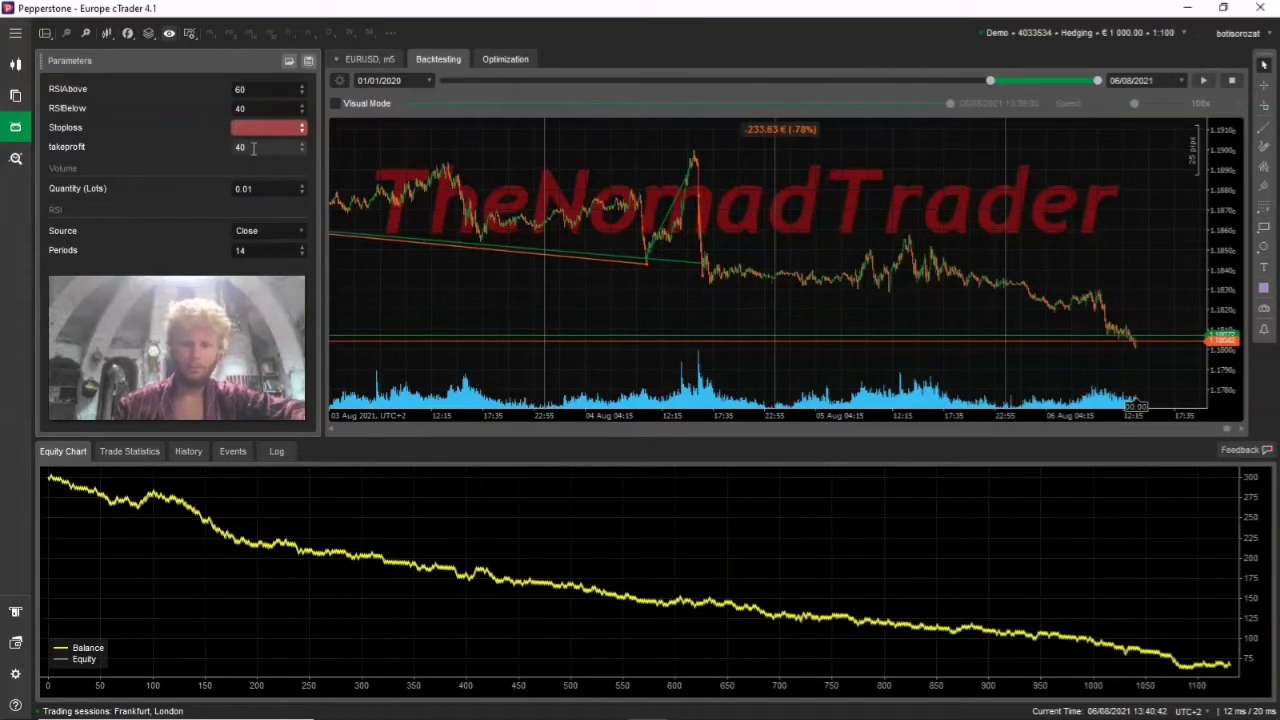
pyautogui.moveTo(253, 148); pyautogui.dragTo(175, 145)
pyautogui.press('BackSpace')
pyautogui.write('70')
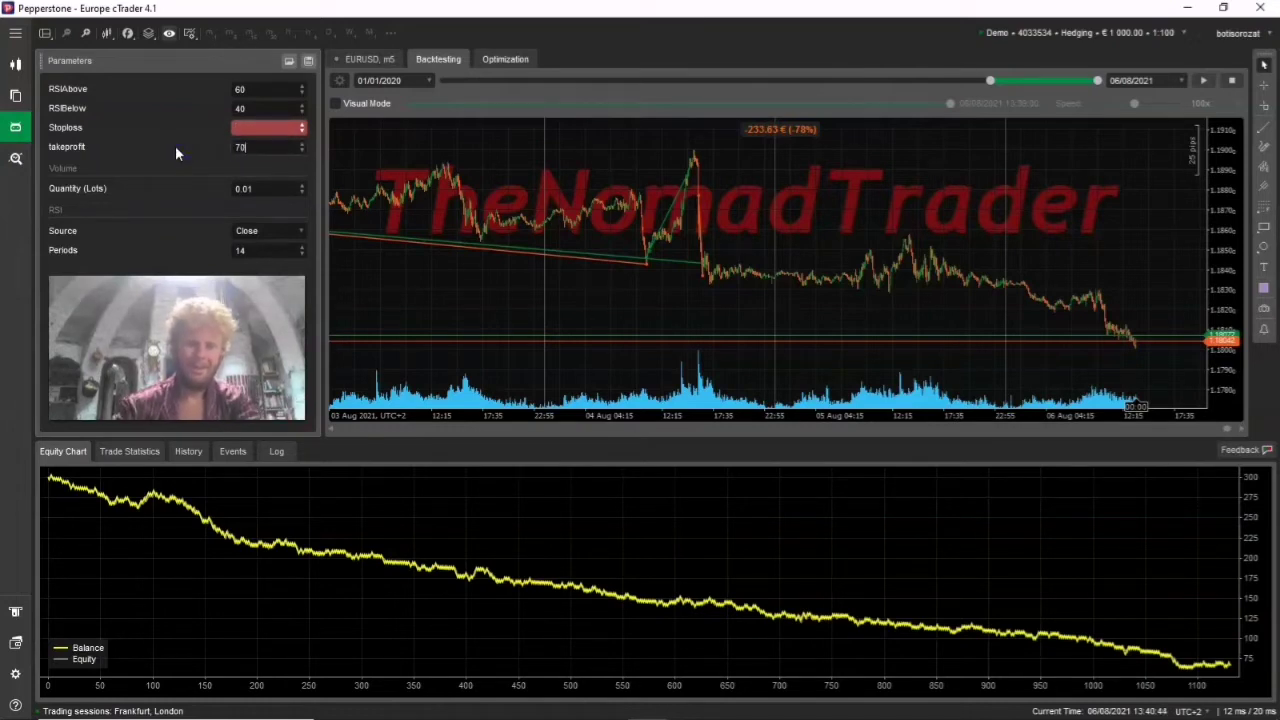
pyautogui.click(237, 127)
pyautogui.write('70')
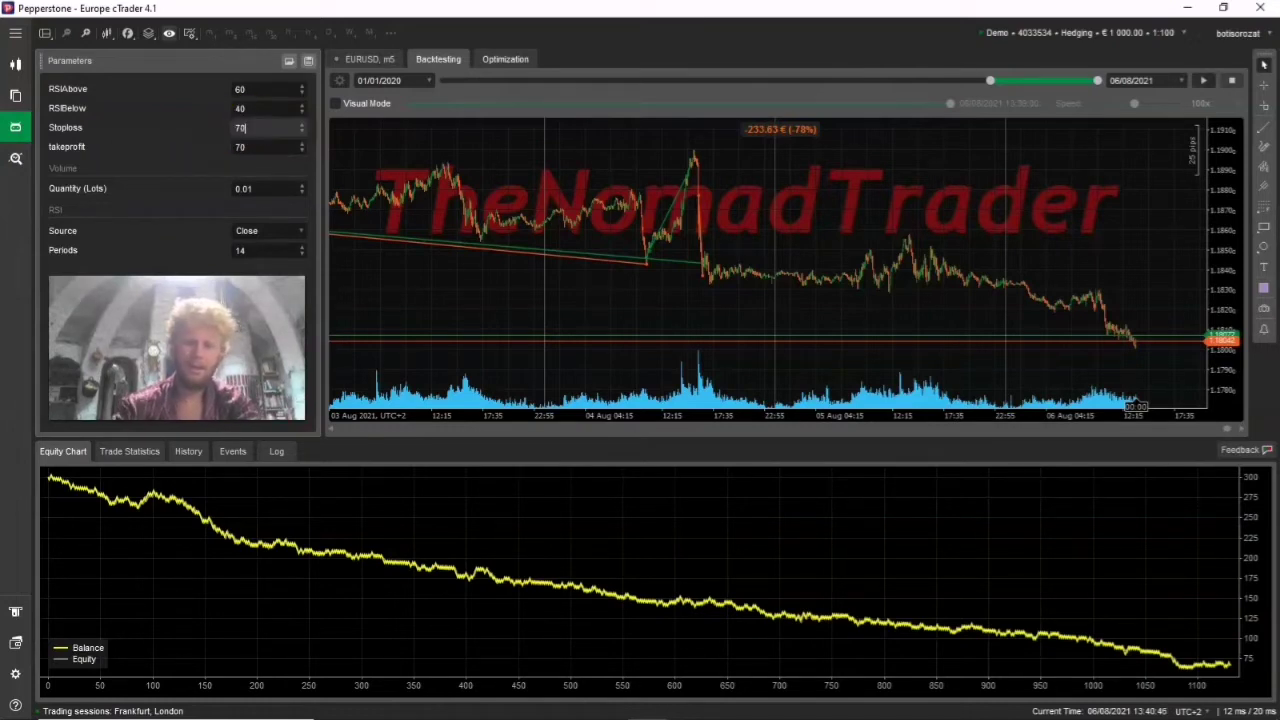
pyautogui.click(1220, 89)
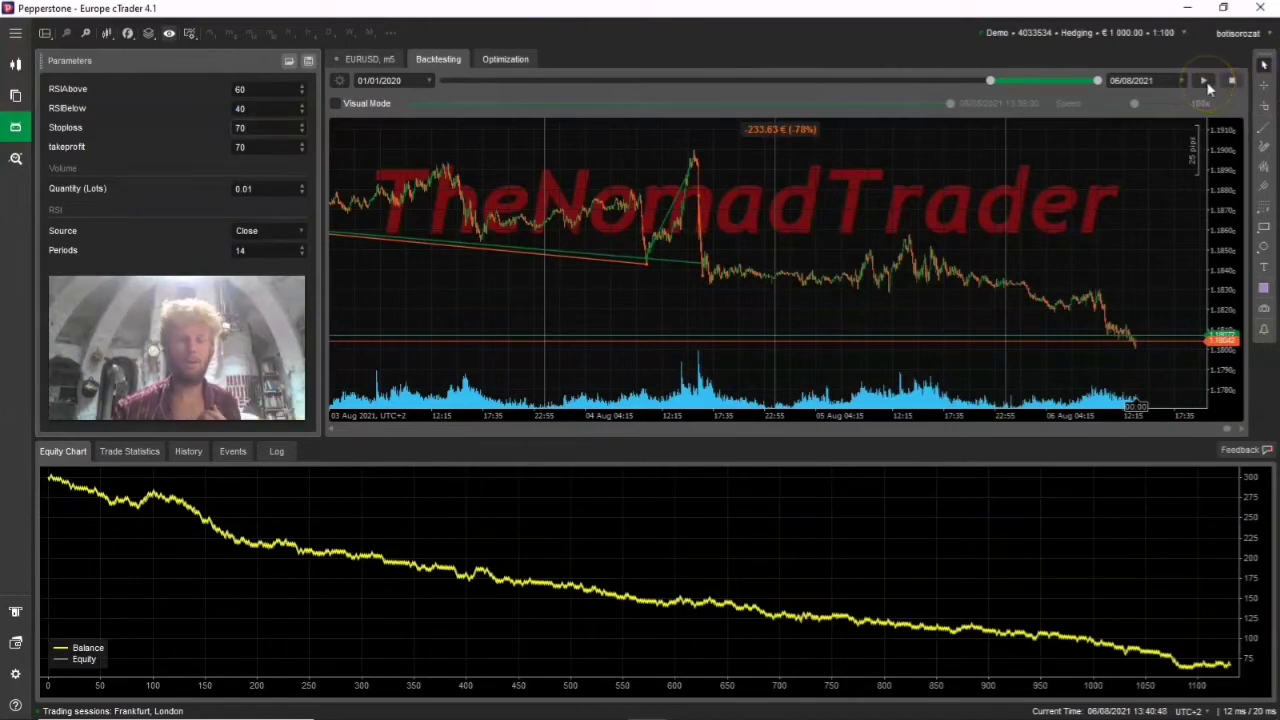
pyautogui.click(1206, 81)
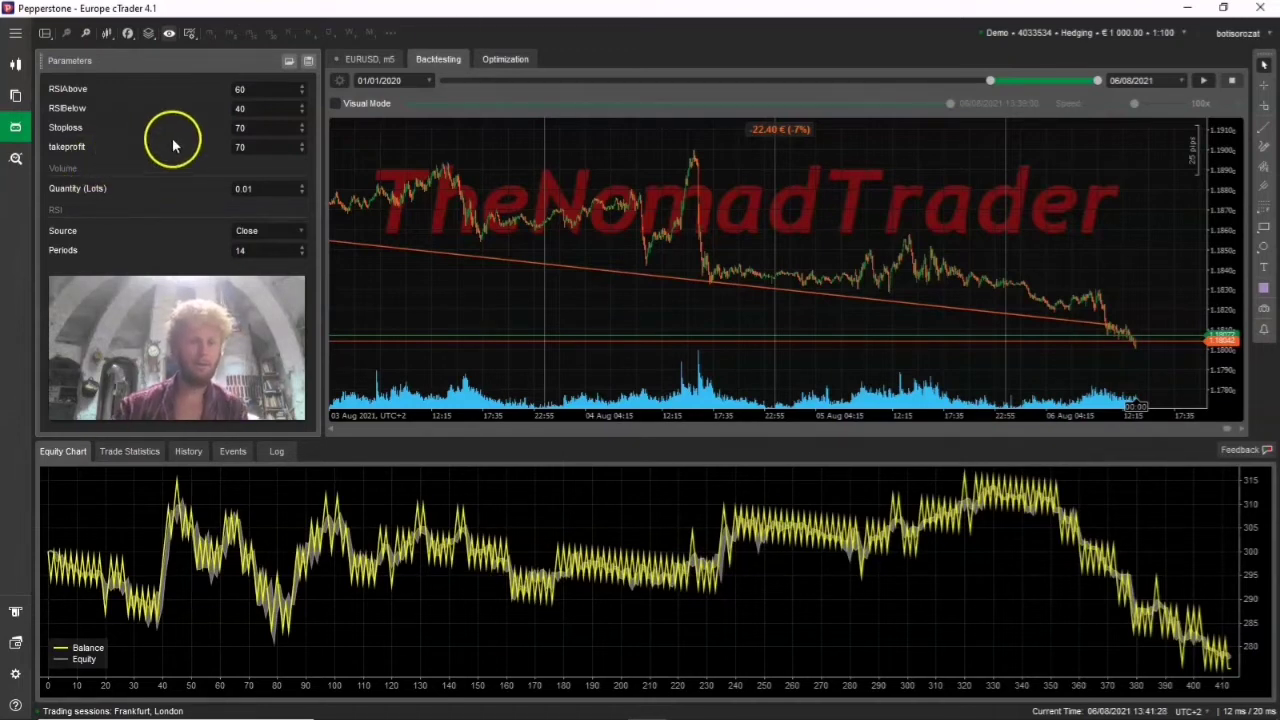
# Set both Stoploss and takeprofit to 90 and rerun the EURUSD m5 backtest.
pyautogui.doubleClick(251, 133)
pyautogui.press('BackSpace')
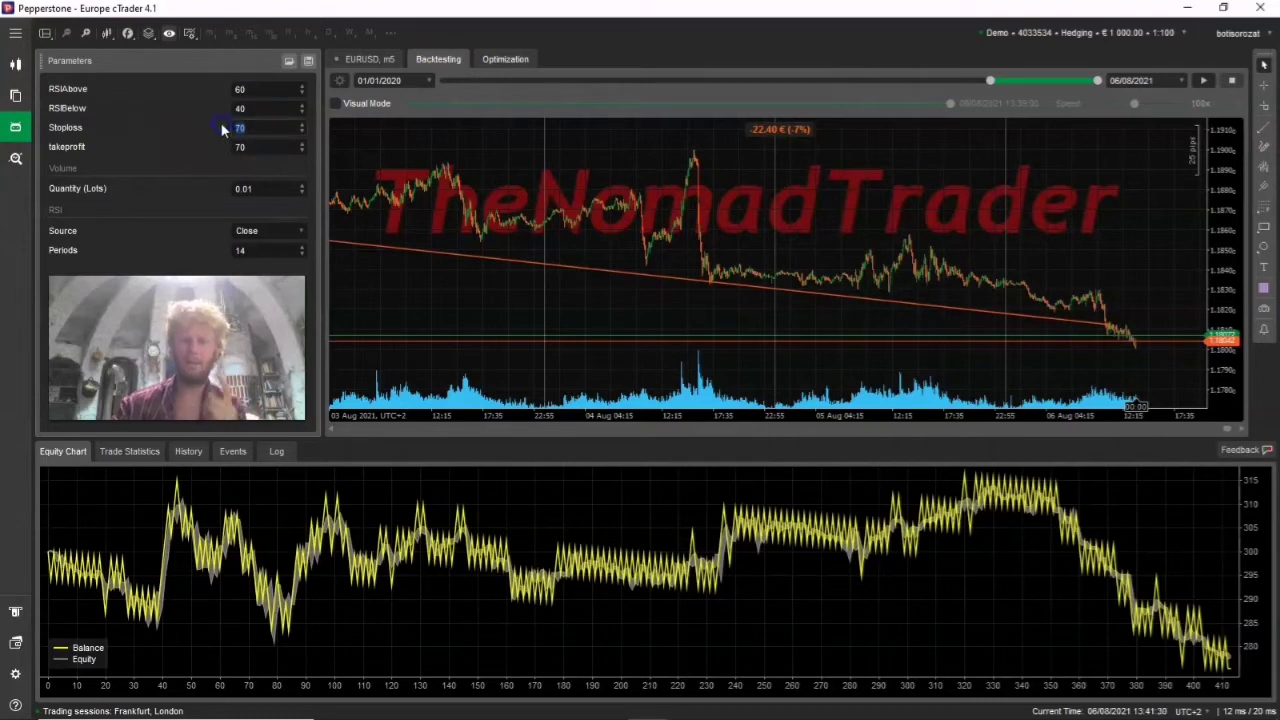
pyautogui.write('90')
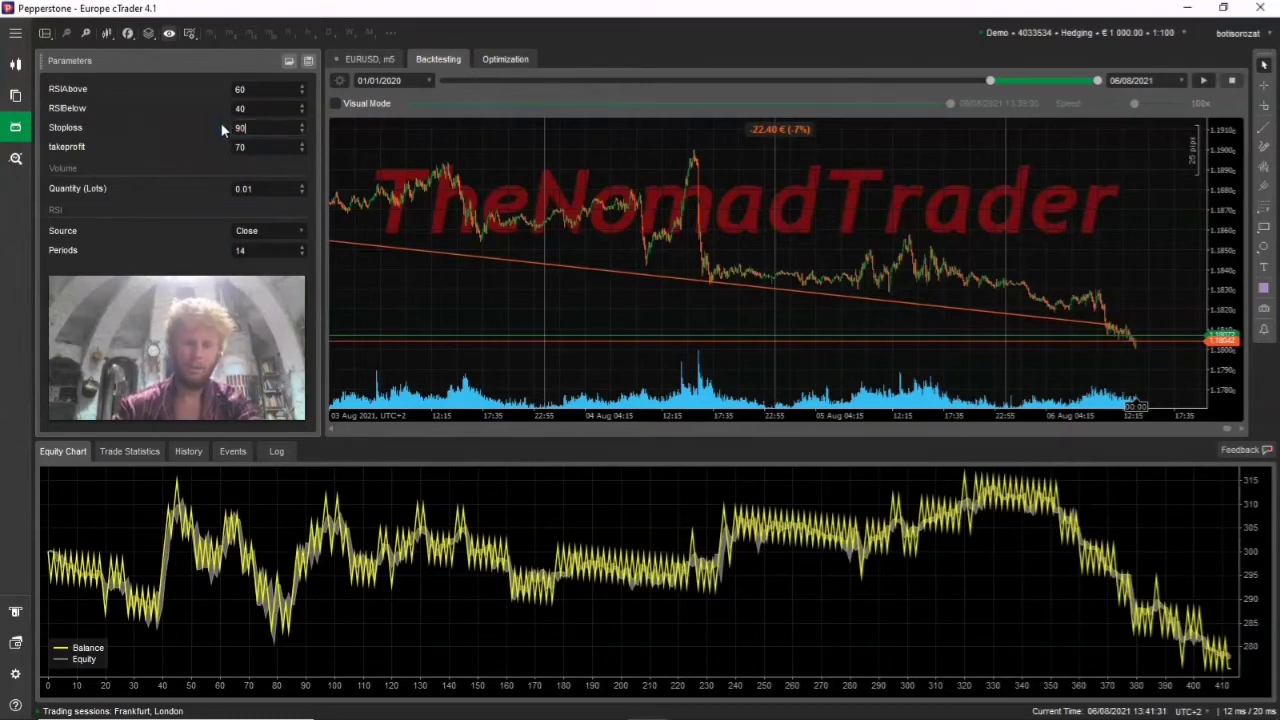
pyautogui.doubleClick(266, 149)
pyautogui.press('BackSpace')
pyautogui.write('90')
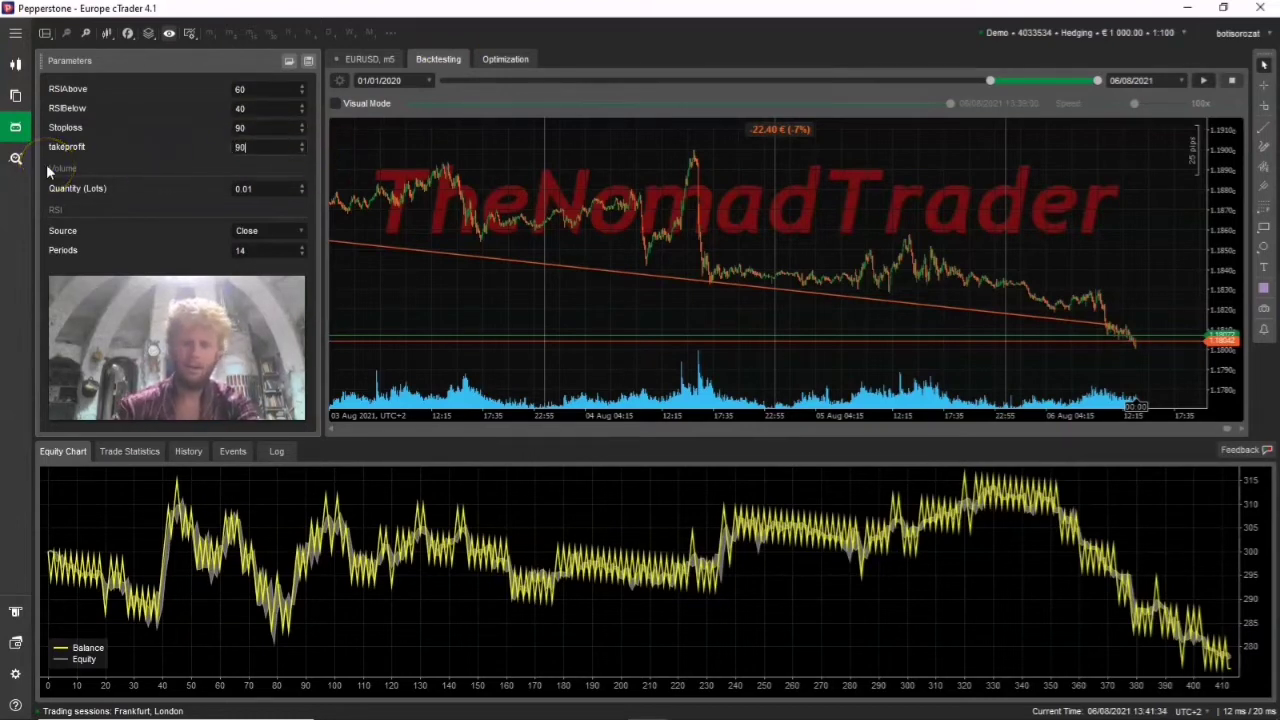
pyautogui.click(1204, 81)
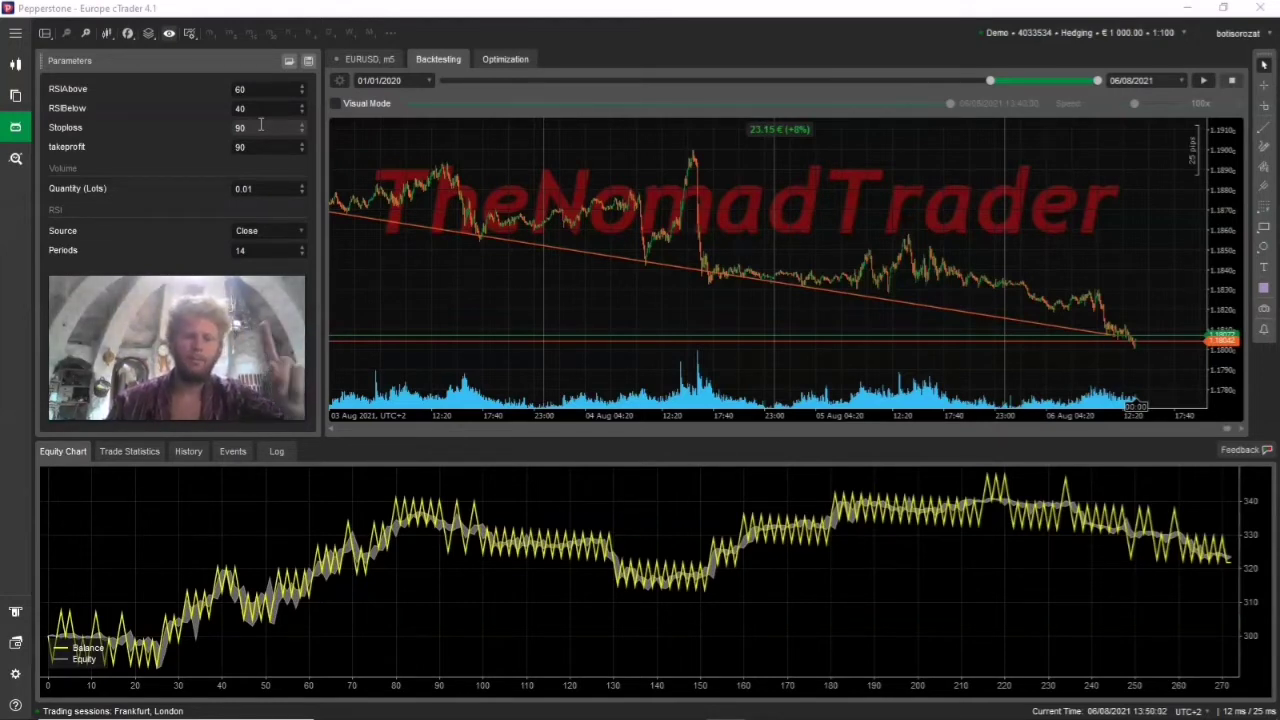
# Set RSIAbove to 80 and RSIBelow to 20, and rerun the EURUSD m5 backtest.
pyautogui.click(277, 89)
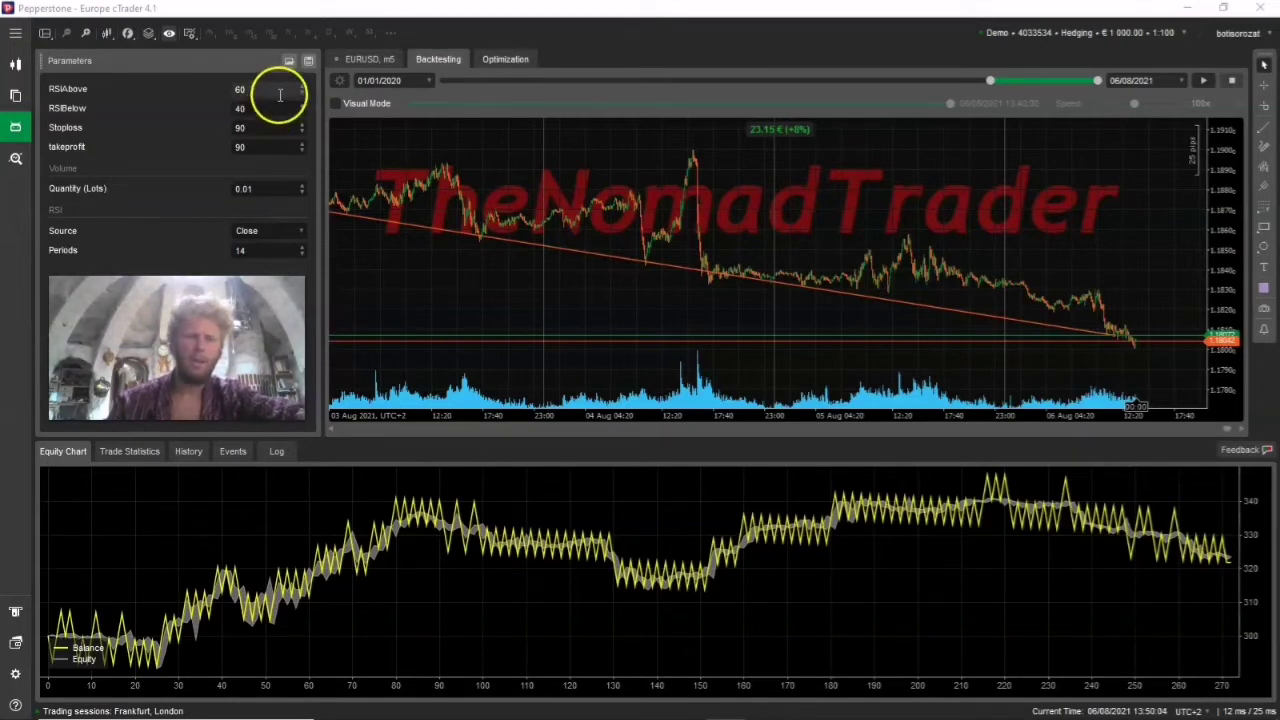
pyautogui.press('BackSpace')
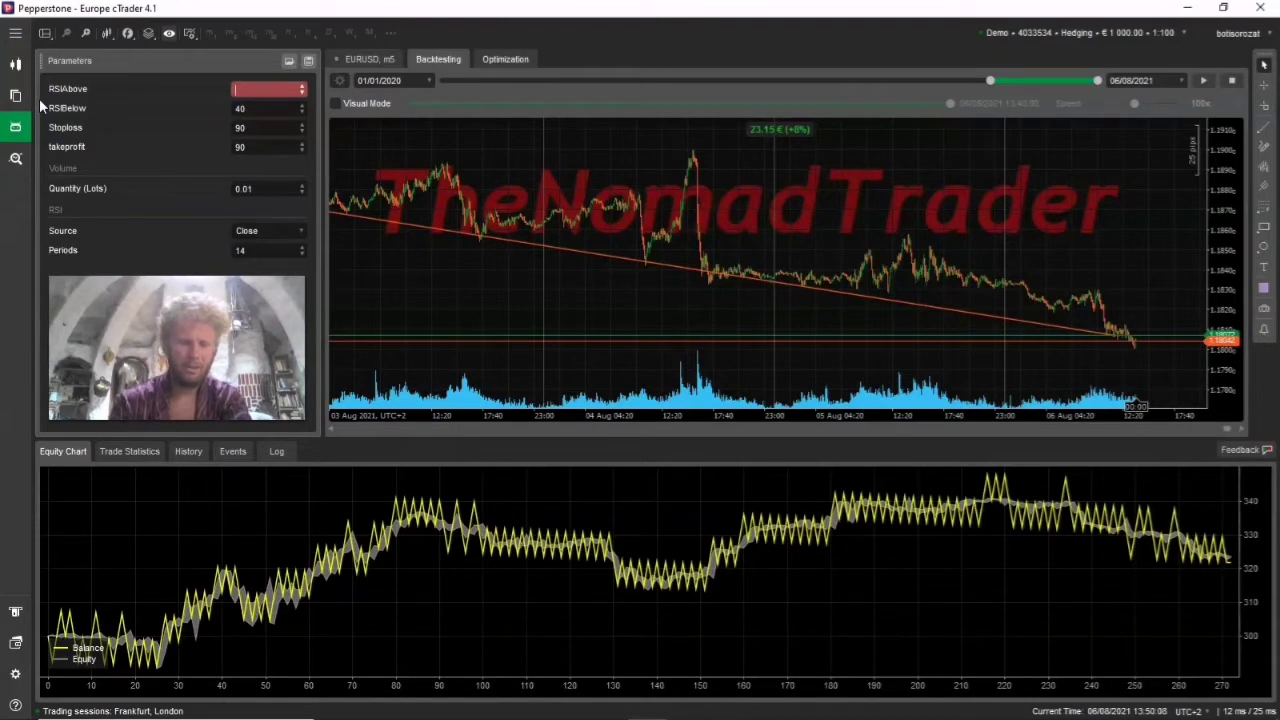
pyautogui.write('80')
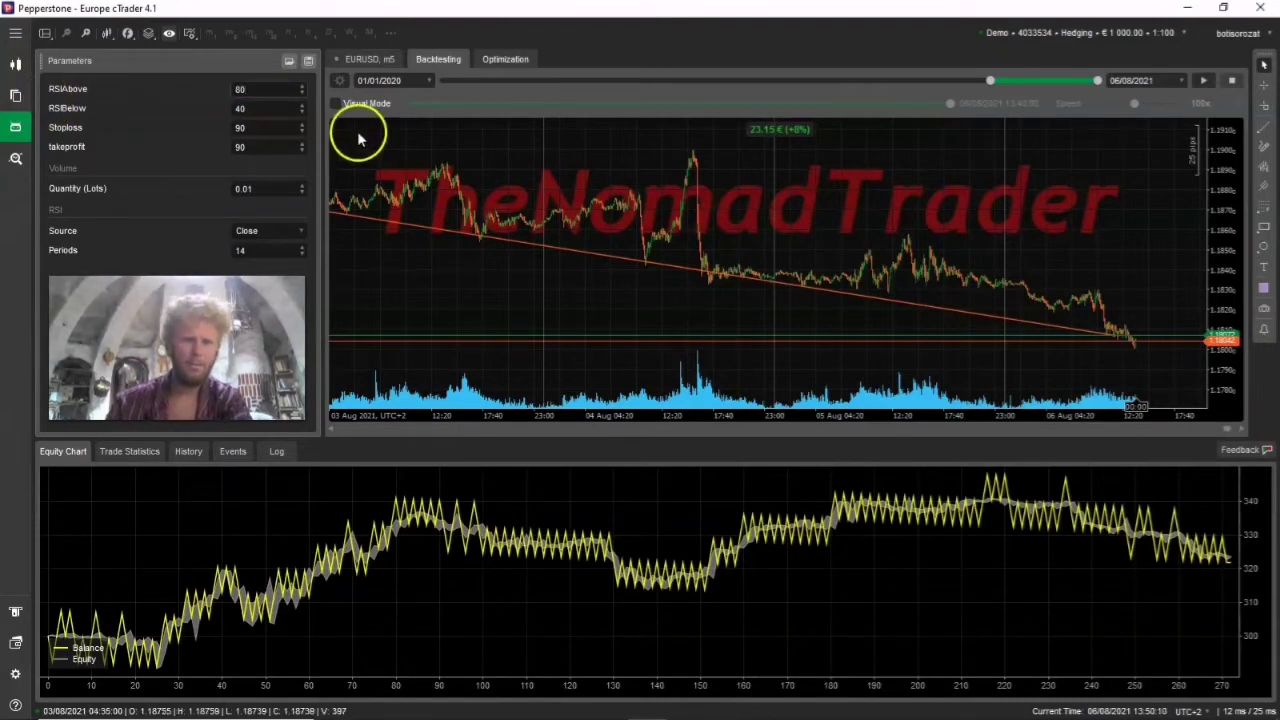
pyautogui.click(261, 107)
pyautogui.press('BackSpace')
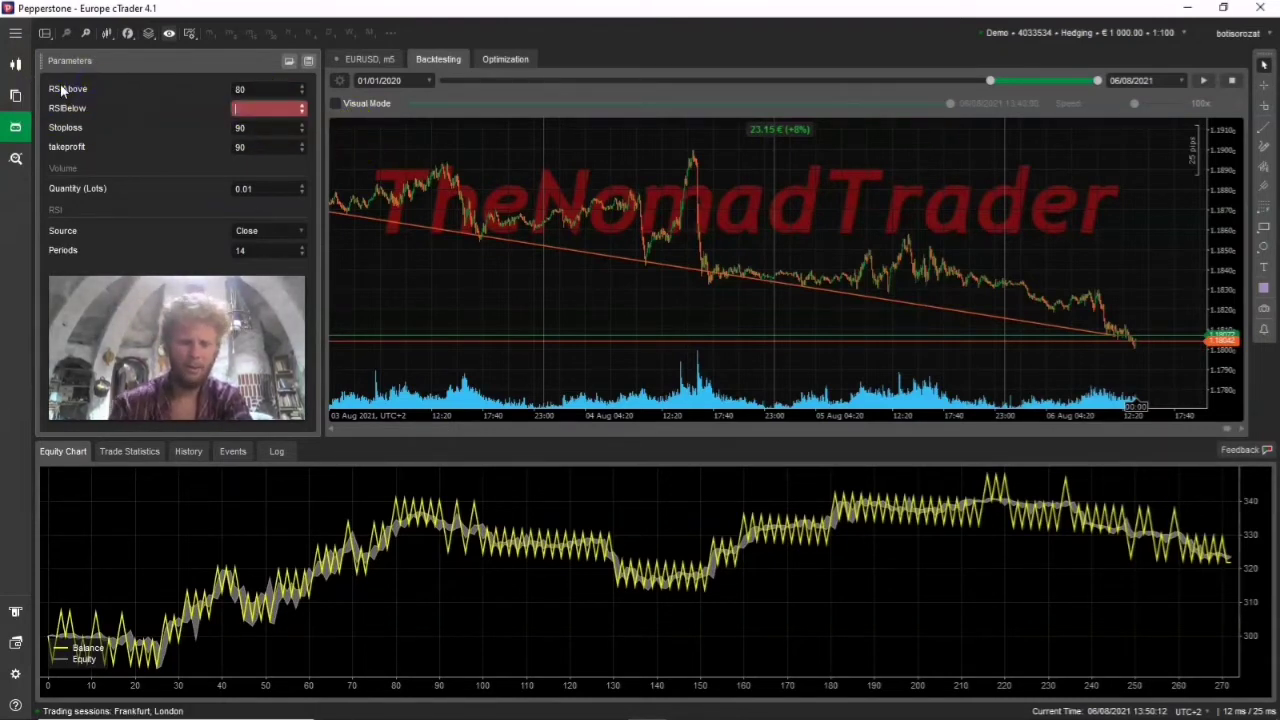
pyautogui.write('20')
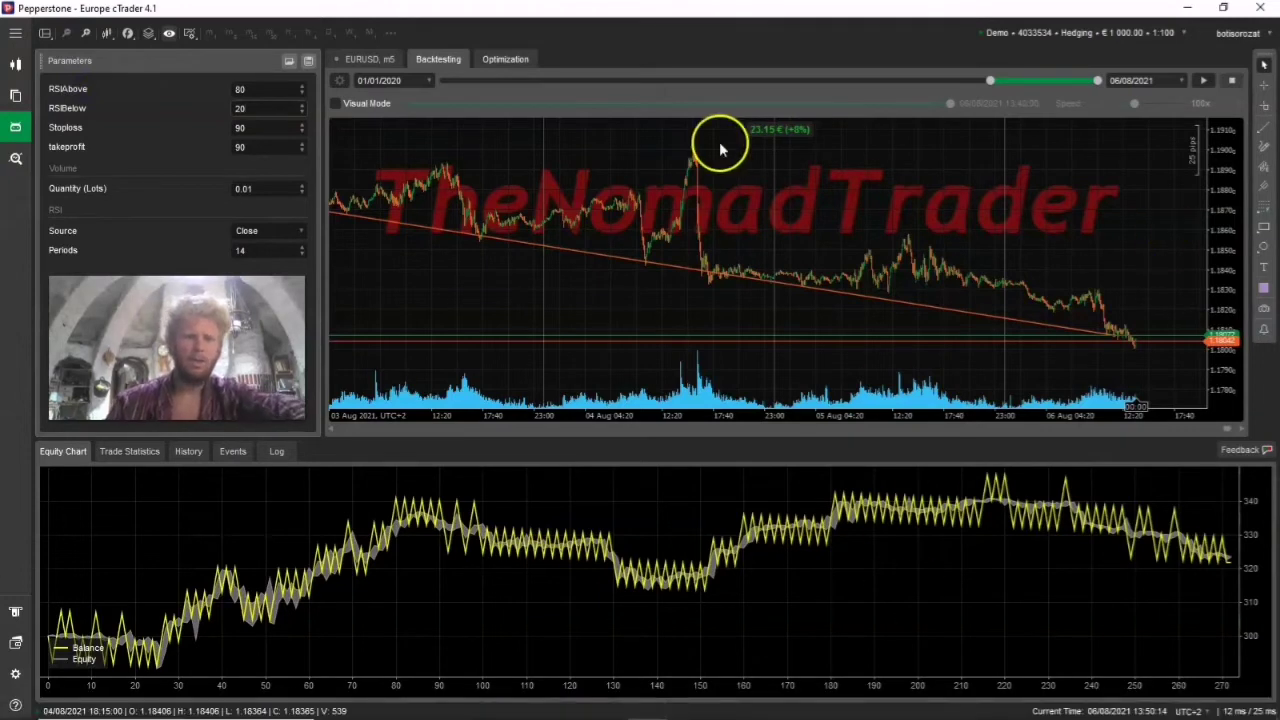
pyautogui.click(262, 89)
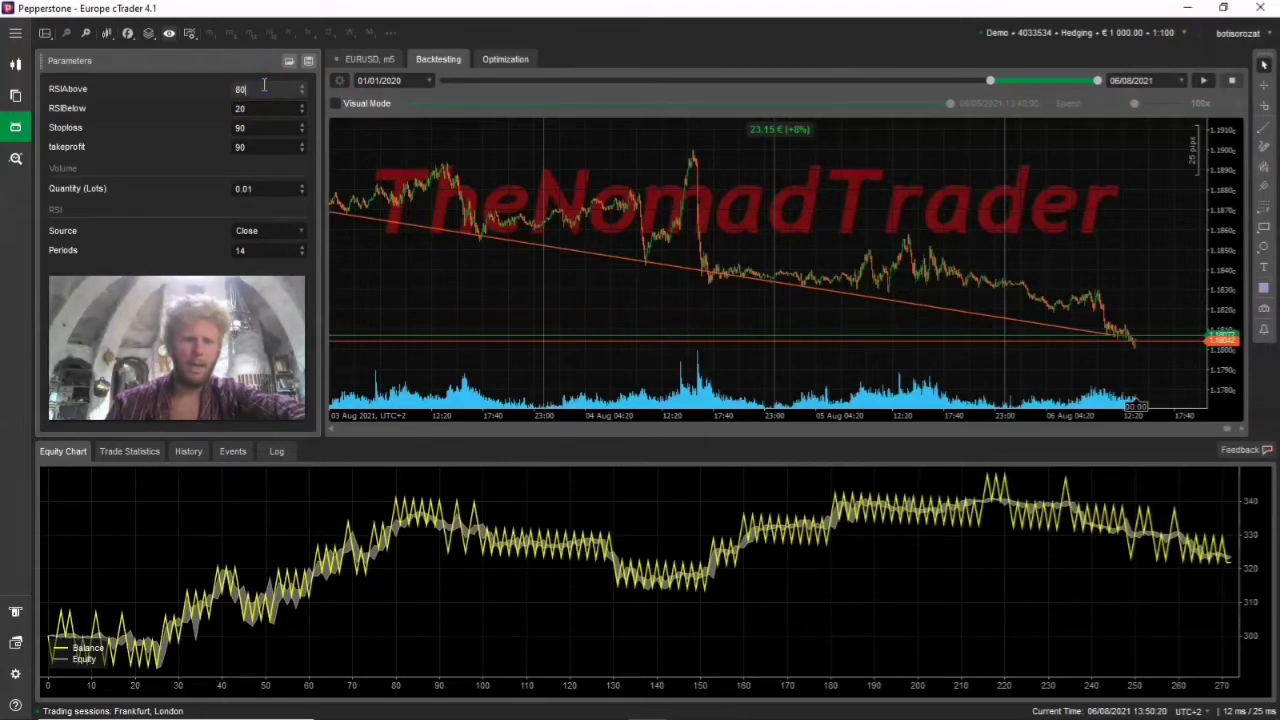
pyautogui.click(259, 109)
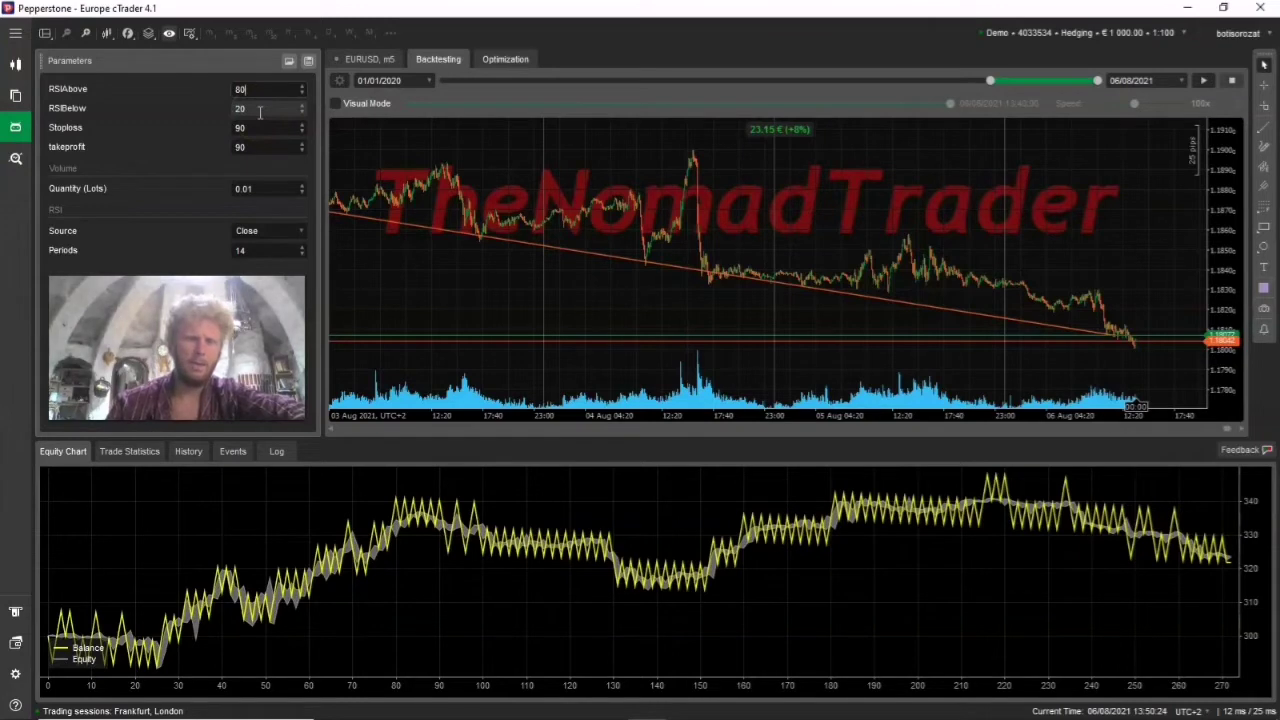
pyautogui.click(1204, 82)
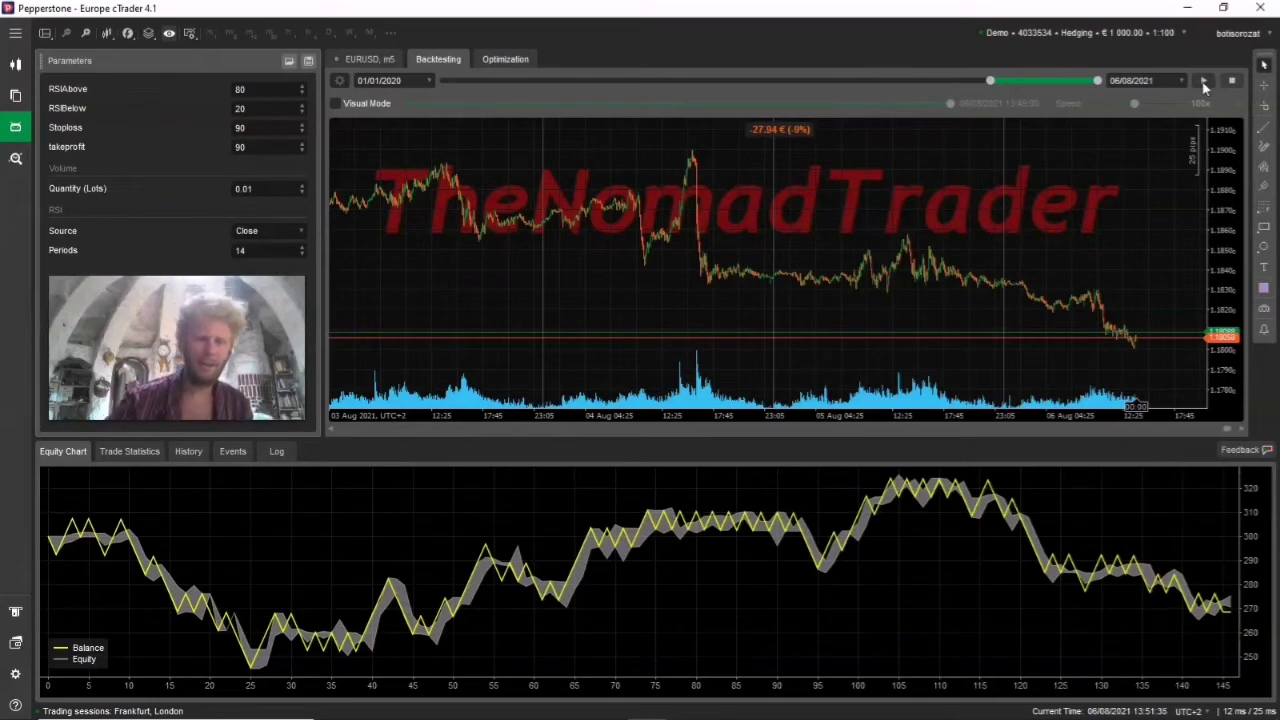
pyautogui.click(372, 76)
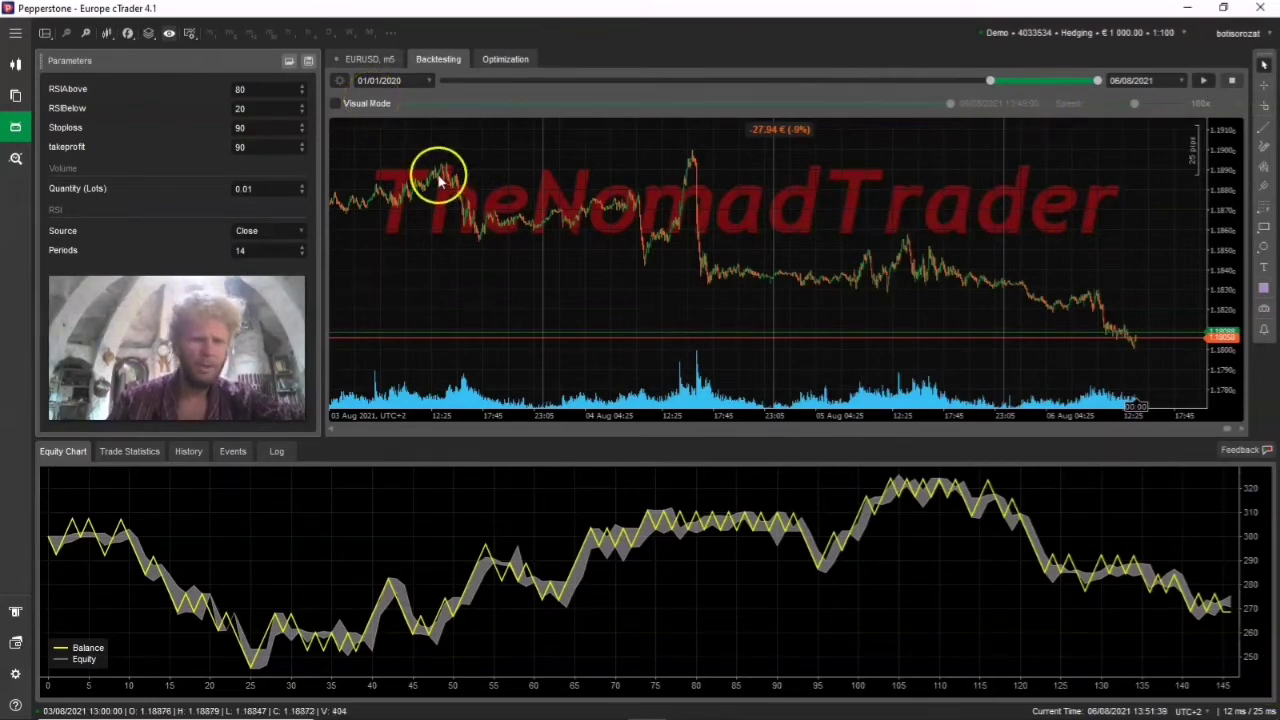
# Set the bot's Stoploss to 70 and takeprofit to 150.
pyautogui.click(277, 128)
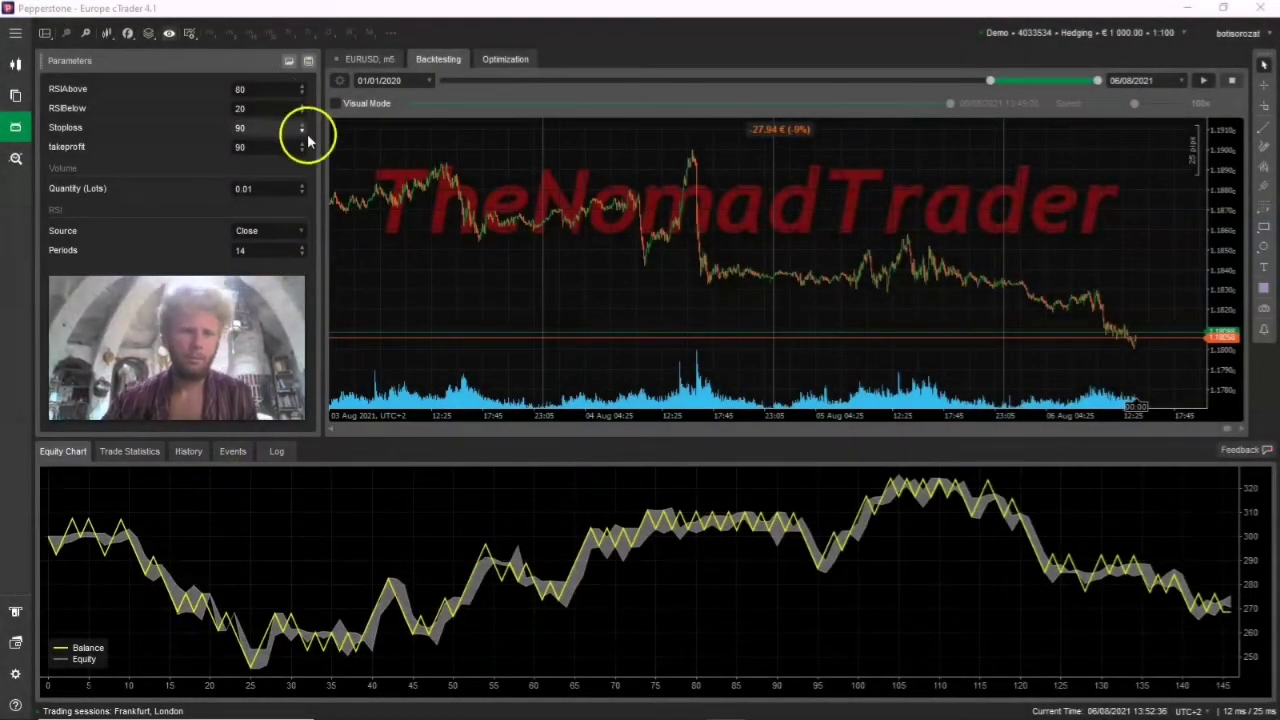
pyautogui.doubleClick(271, 128)
pyautogui.press('BackSpace')
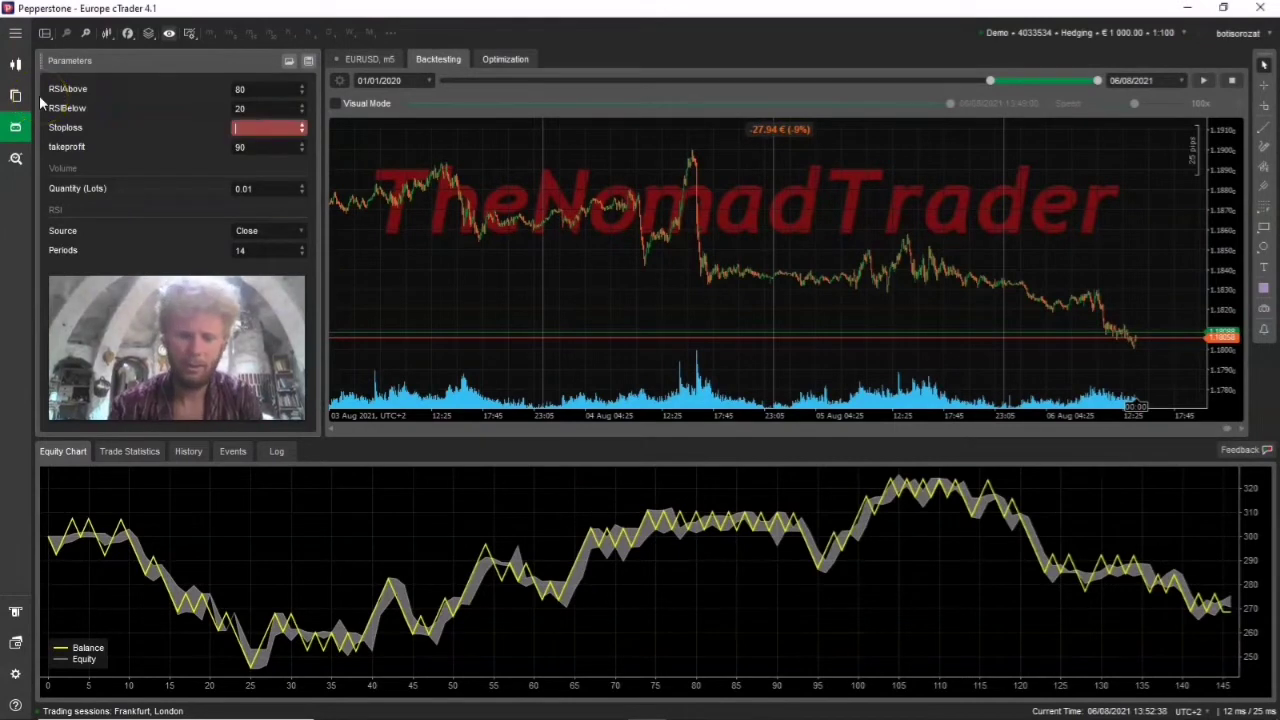
pyautogui.write('70')
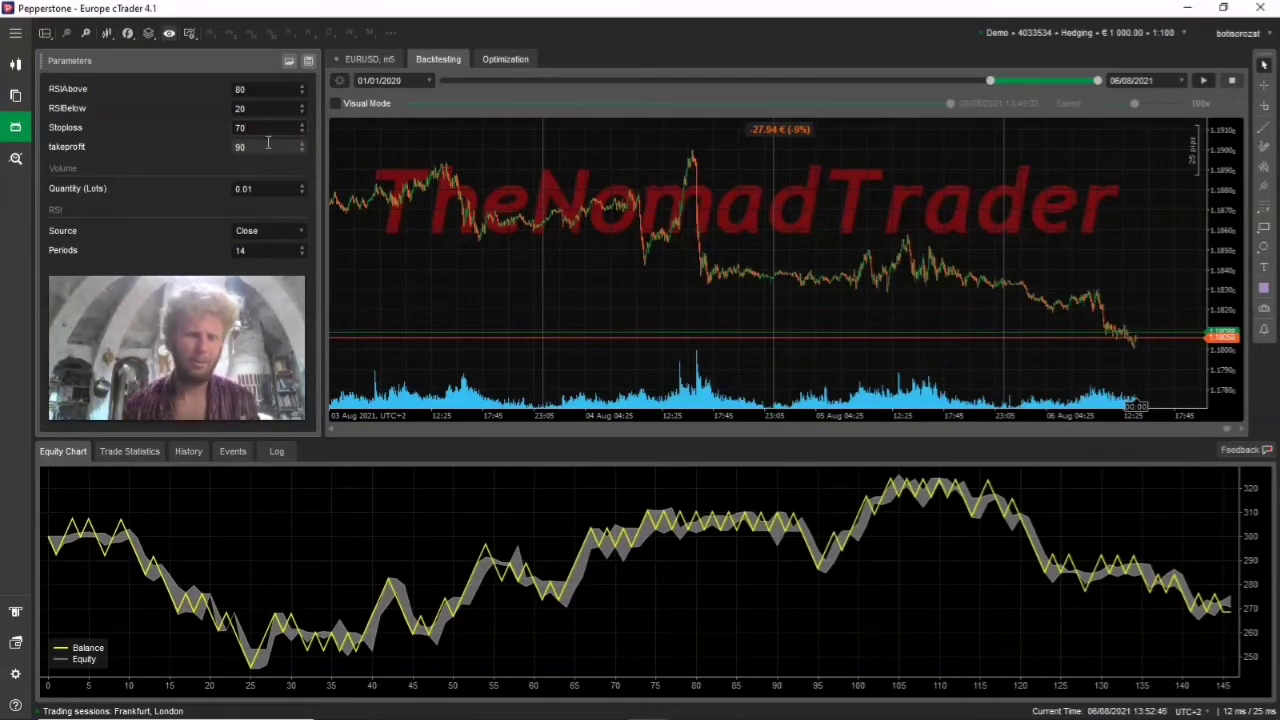
pyautogui.click(268, 143)
pyautogui.click(310, 250)
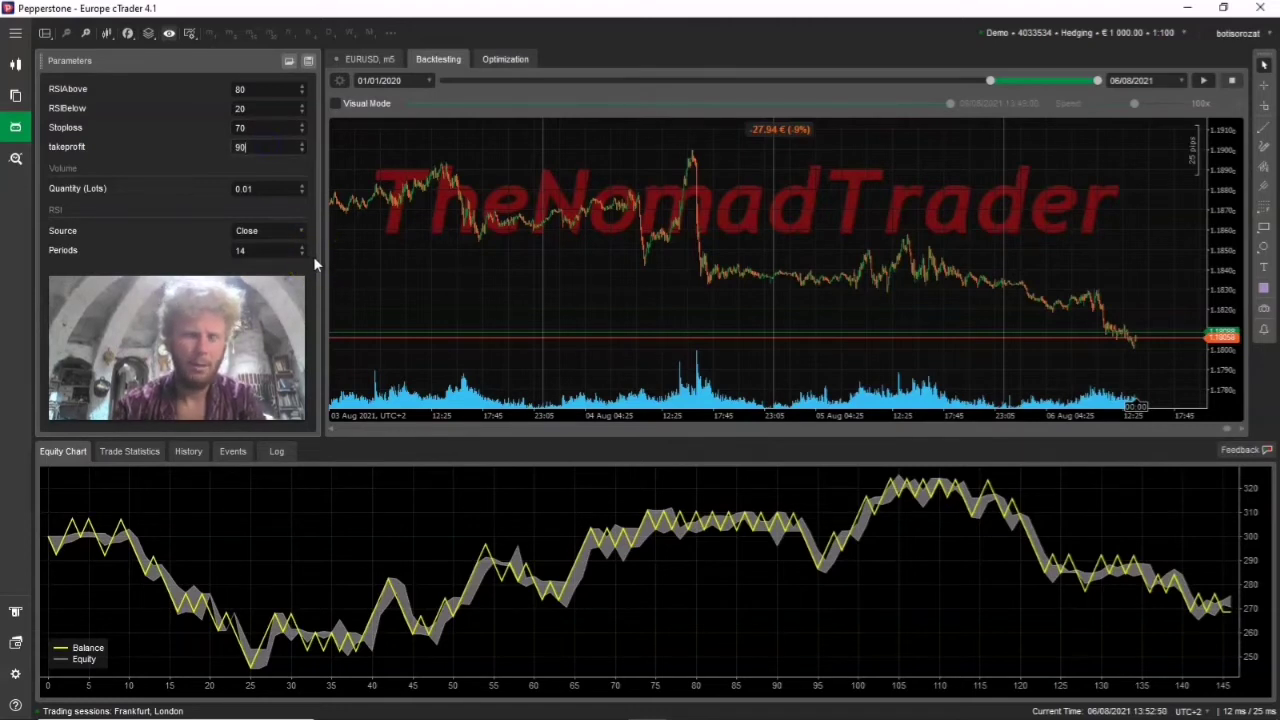
pyautogui.press('BackSpace')
pyautogui.press('BackSpace')
pyautogui.write('150')
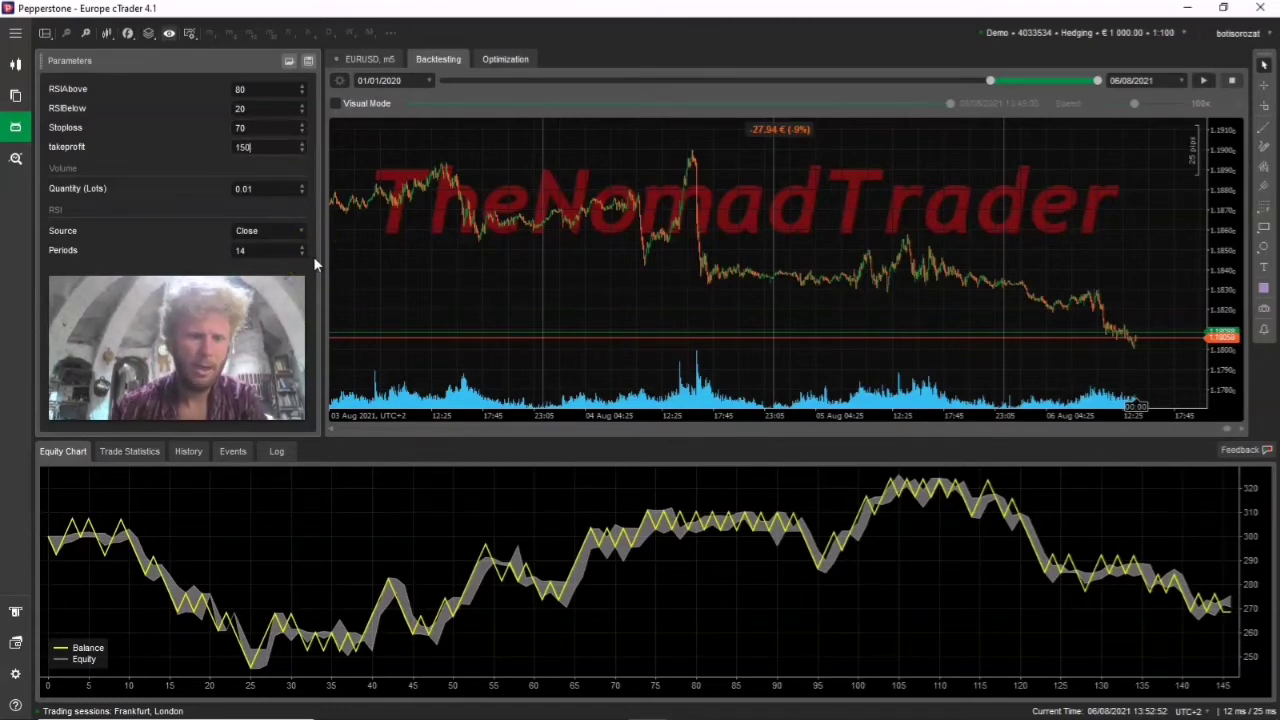
pyautogui.click(230, 188)
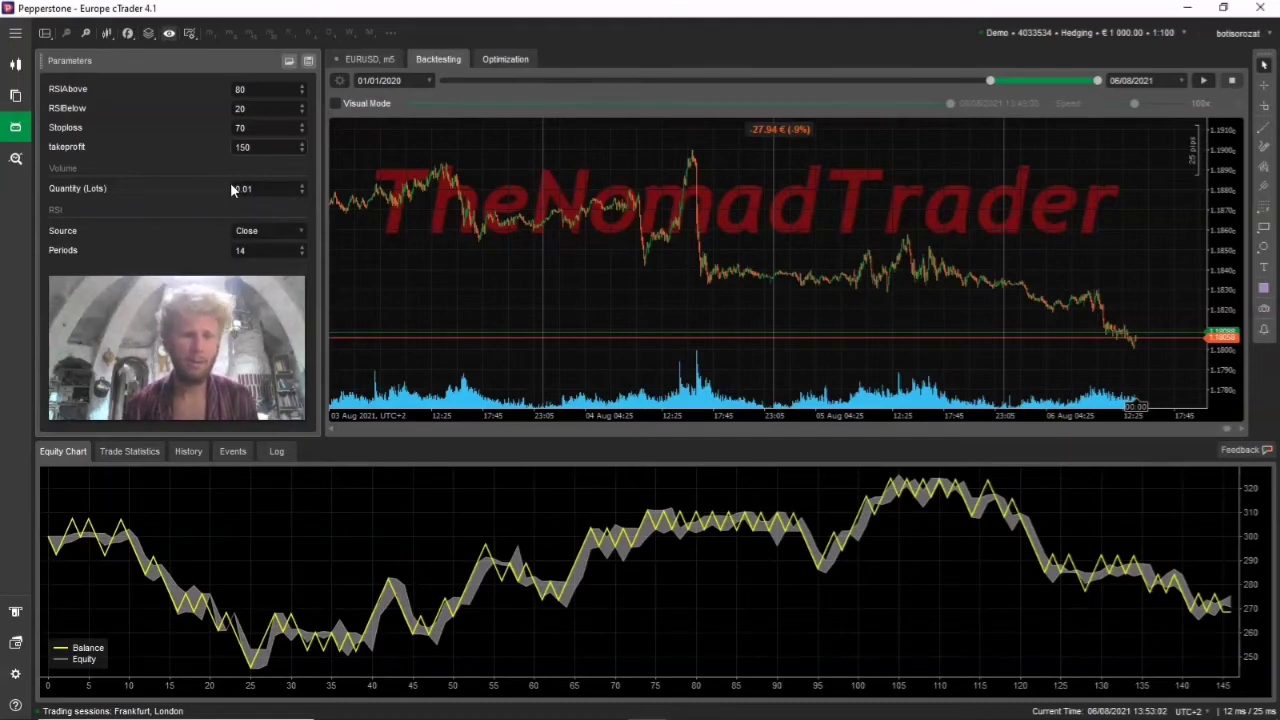
# Run the EURUSD m5 backtest with the new exit values and inspect the balance along the equity chart.
pyautogui.click(1203, 80)
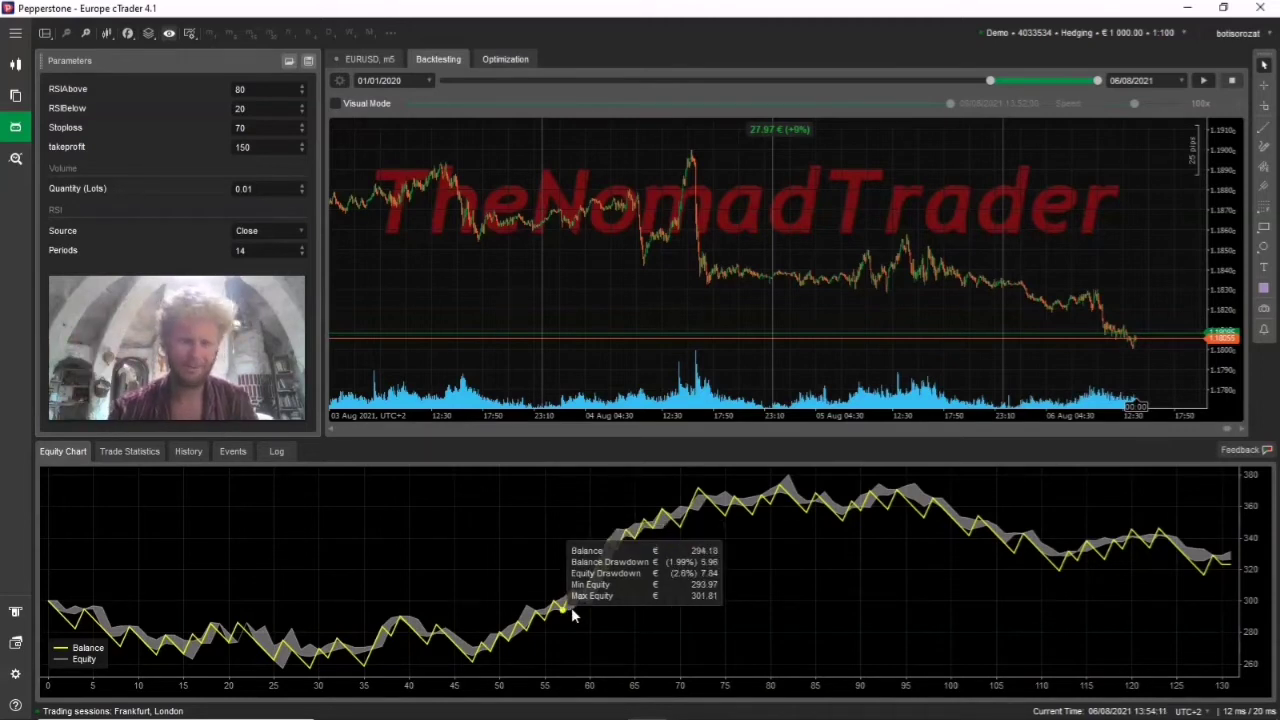
pyautogui.click(771, 487)
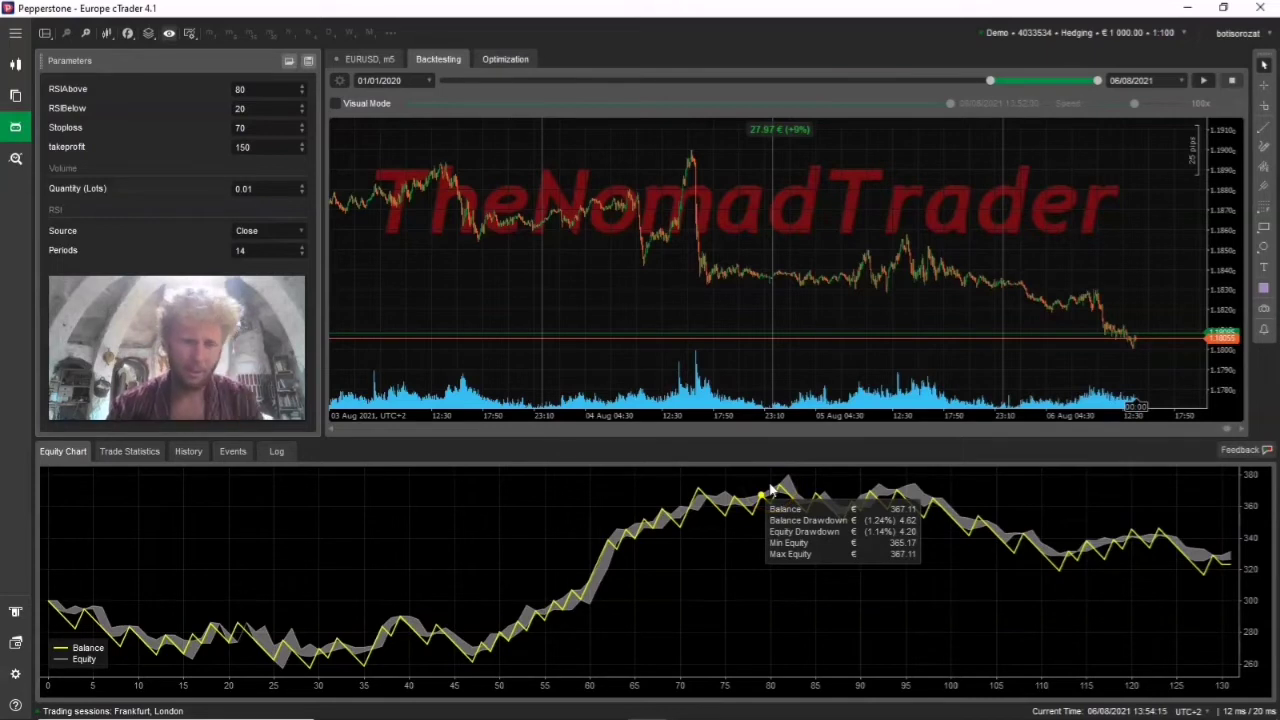
pyautogui.click(634, 449)
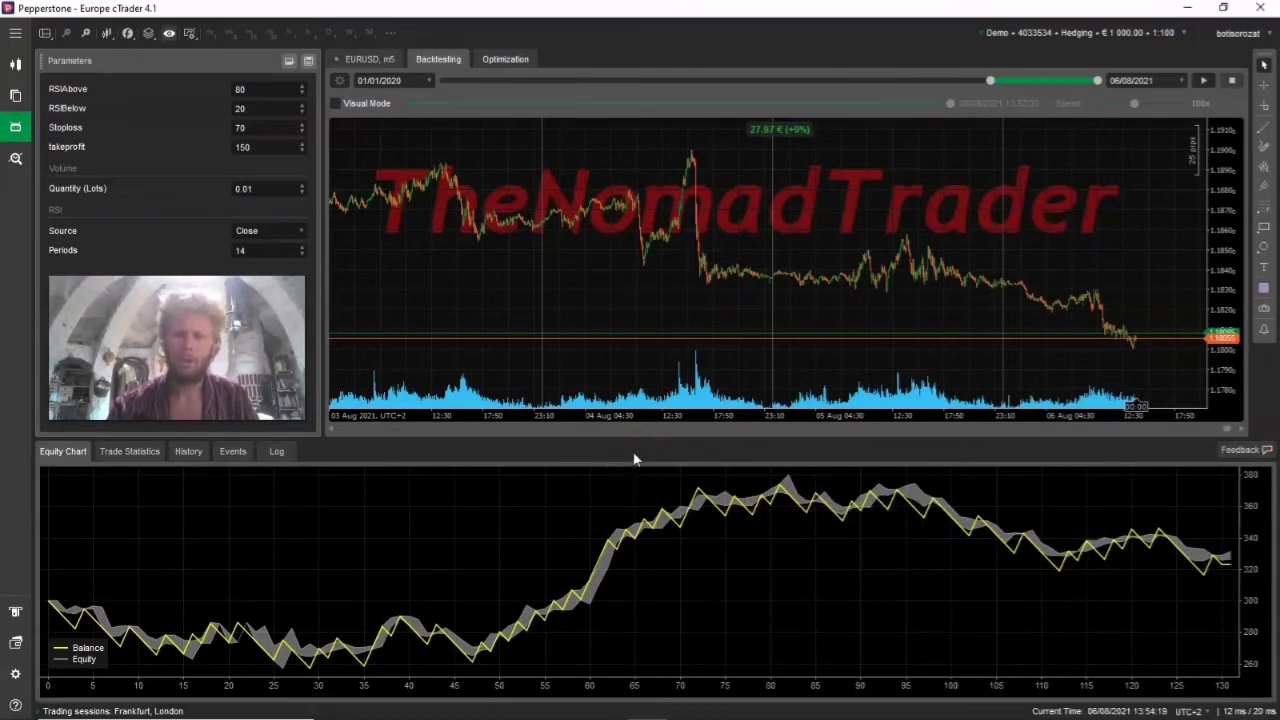
# Switch the bot's symbol to USDJPY and run the m5 backtest with the same parameters.
pyautogui.click(15, 33)
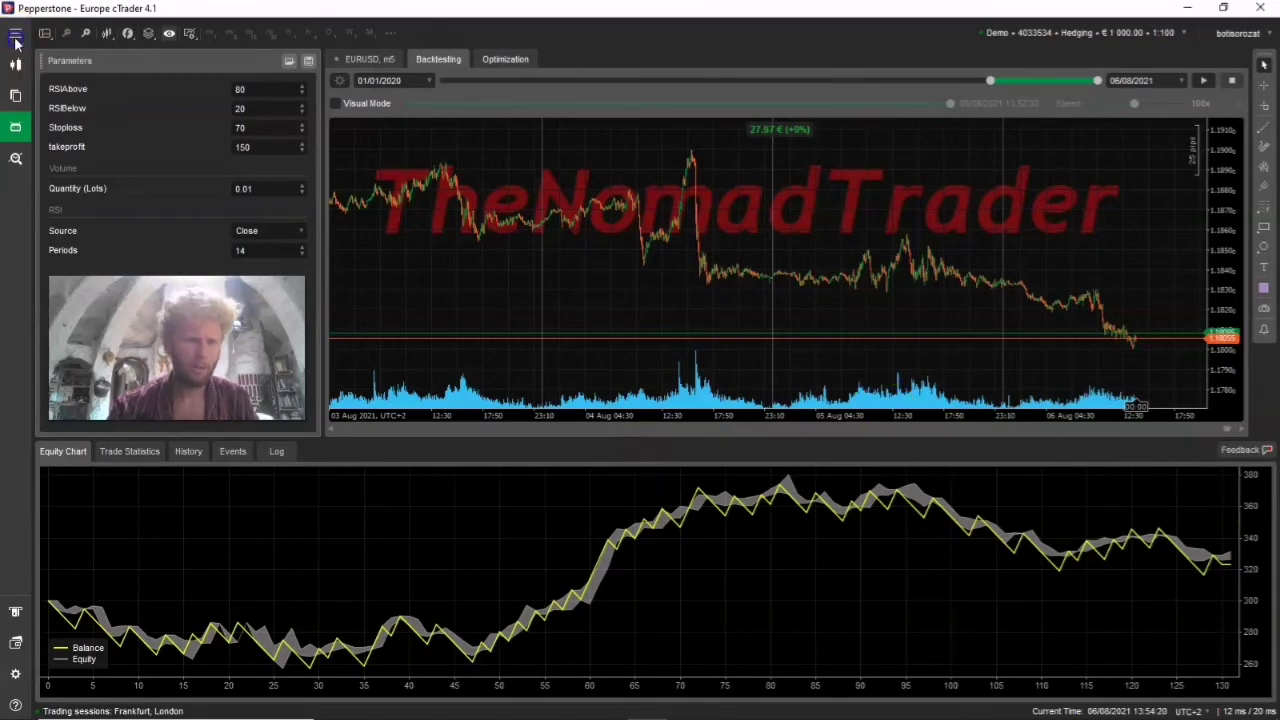
pyautogui.click(75, 258)
pyautogui.click(62, 232)
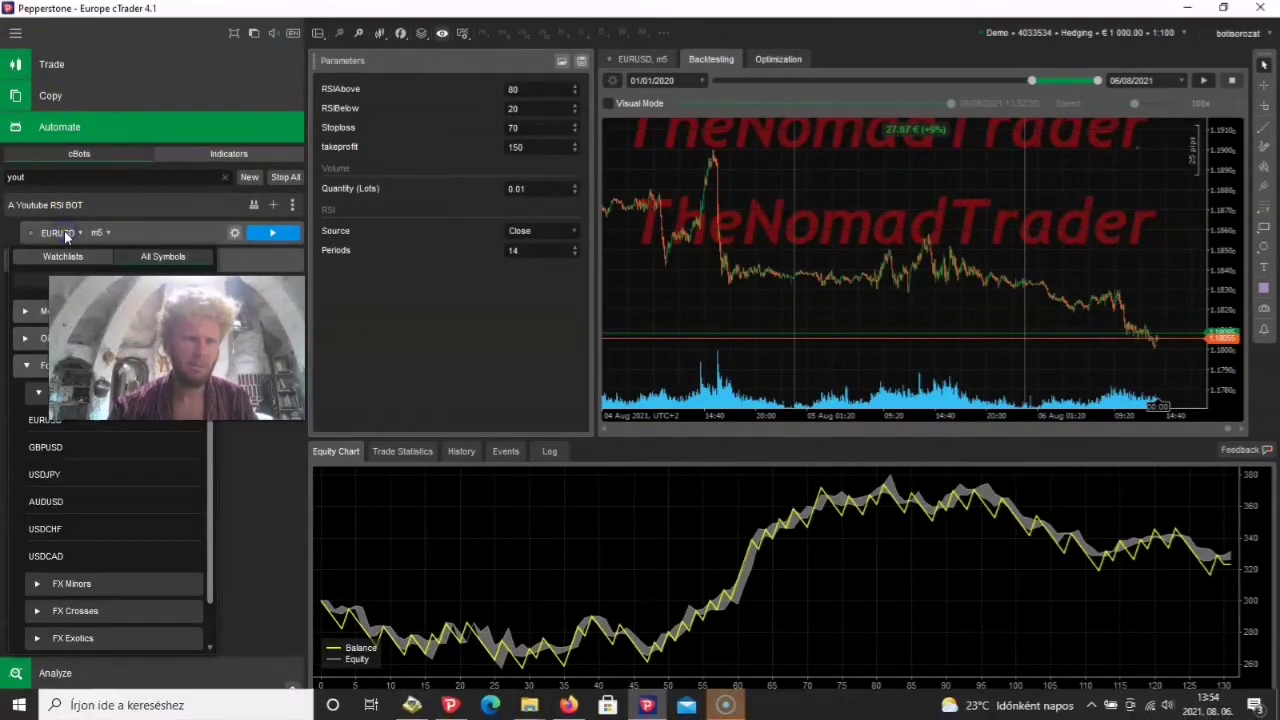
pyautogui.click(66, 474)
pyautogui.click(428, 154)
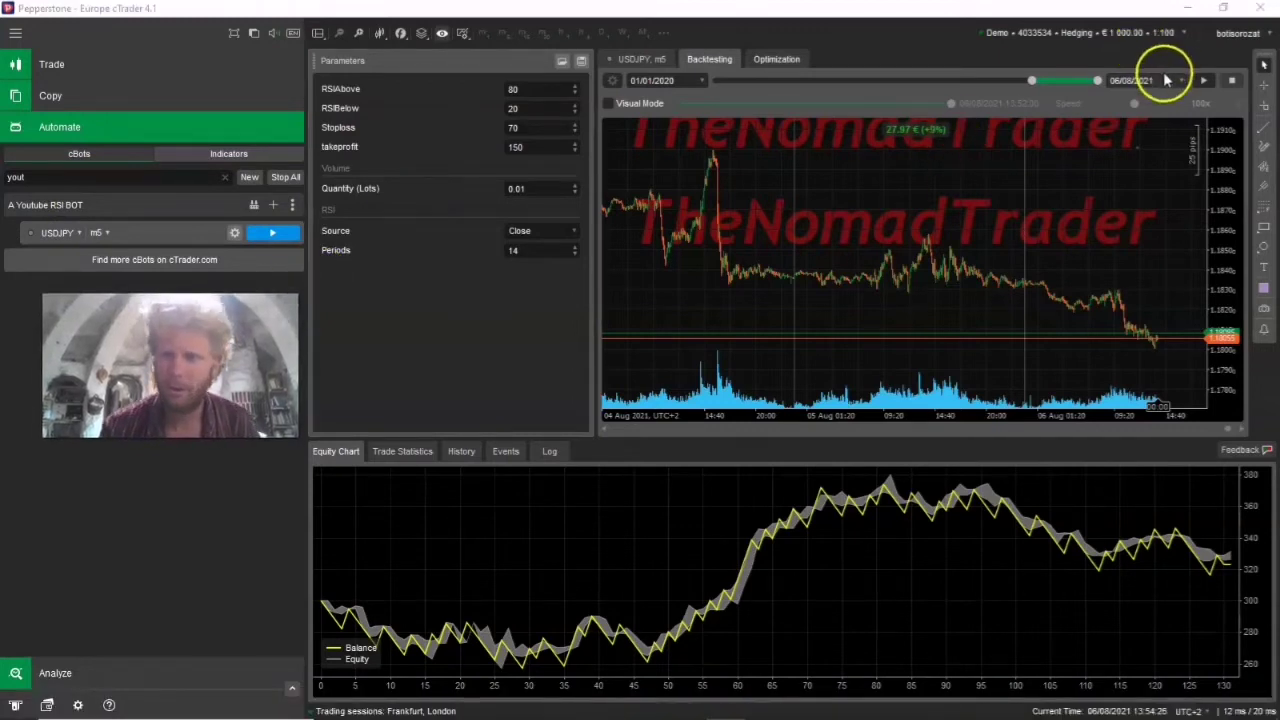
pyautogui.click(1203, 80)
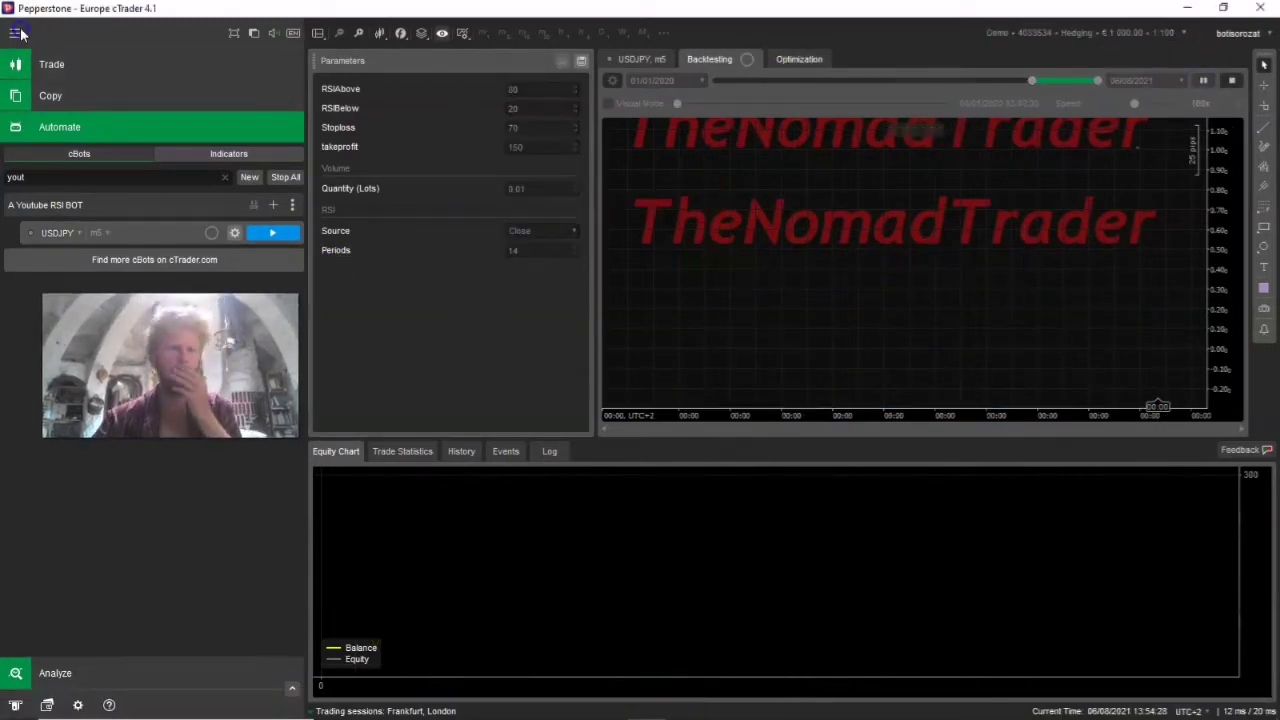
pyautogui.click(18, 34)
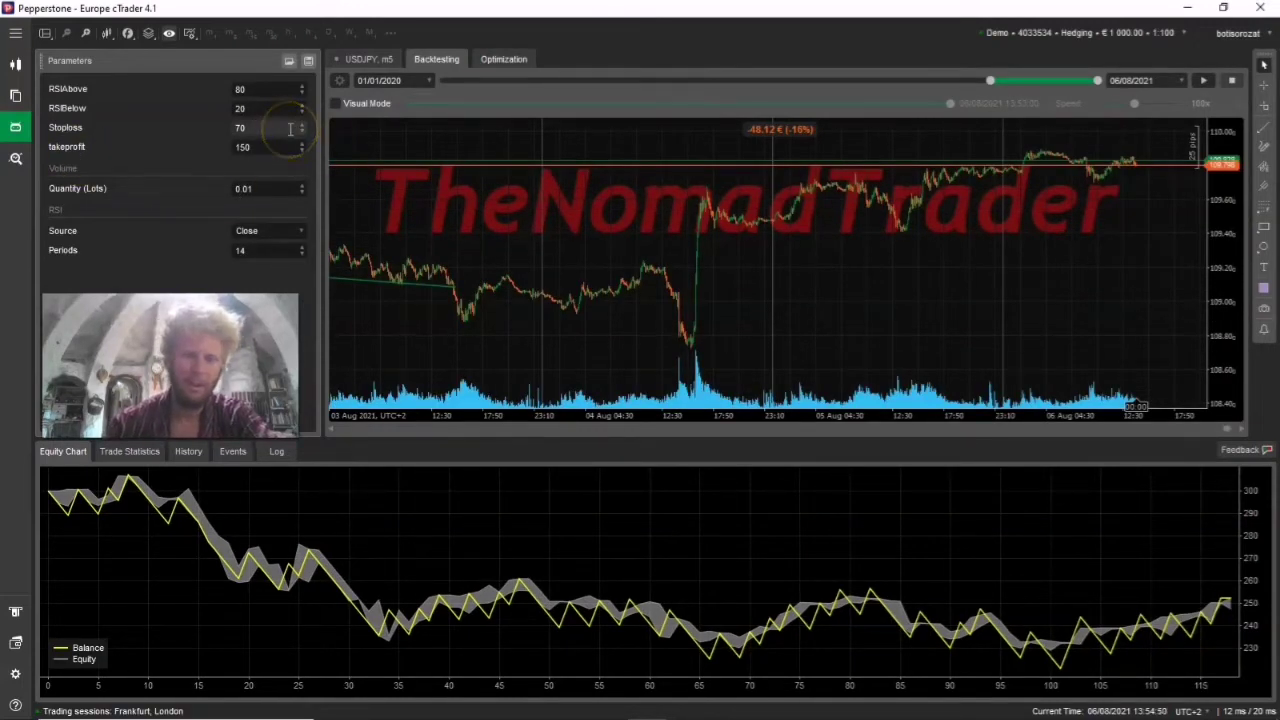
# Switch the bot's symbol to AUDUSD and run the m5 backtest with the same parameters.
pyautogui.click(15, 34)
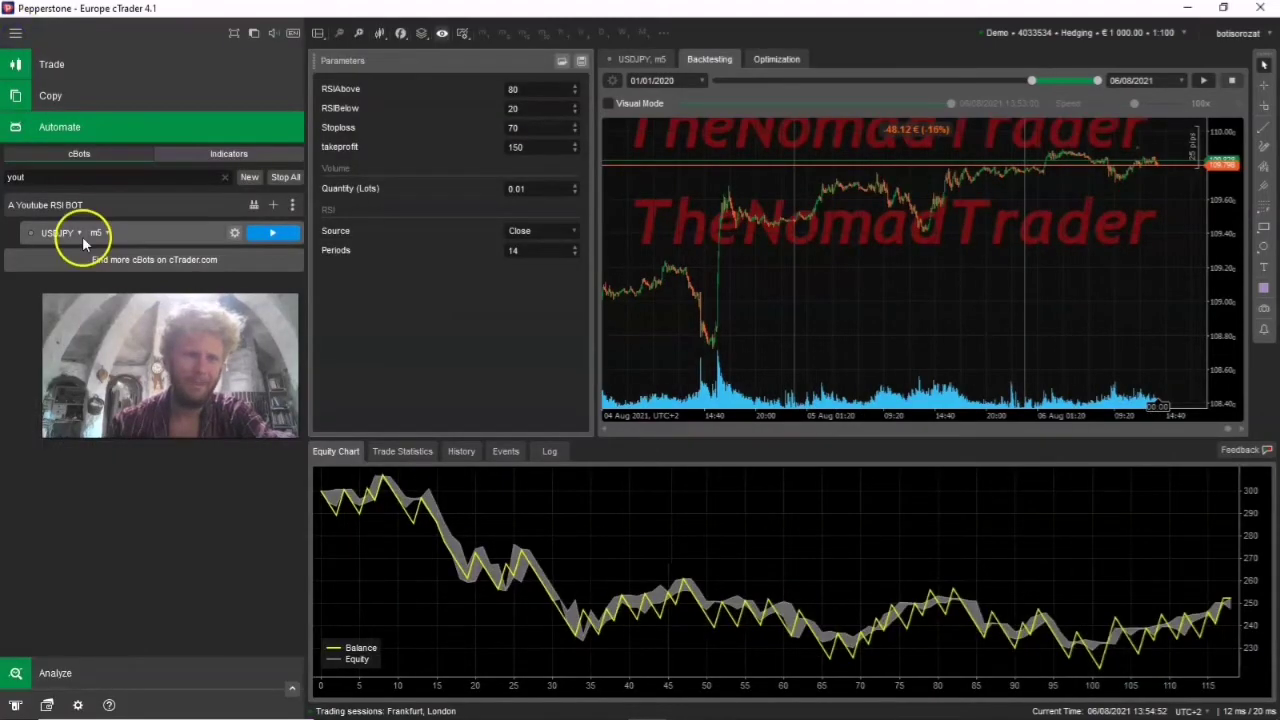
pyautogui.click(51, 230)
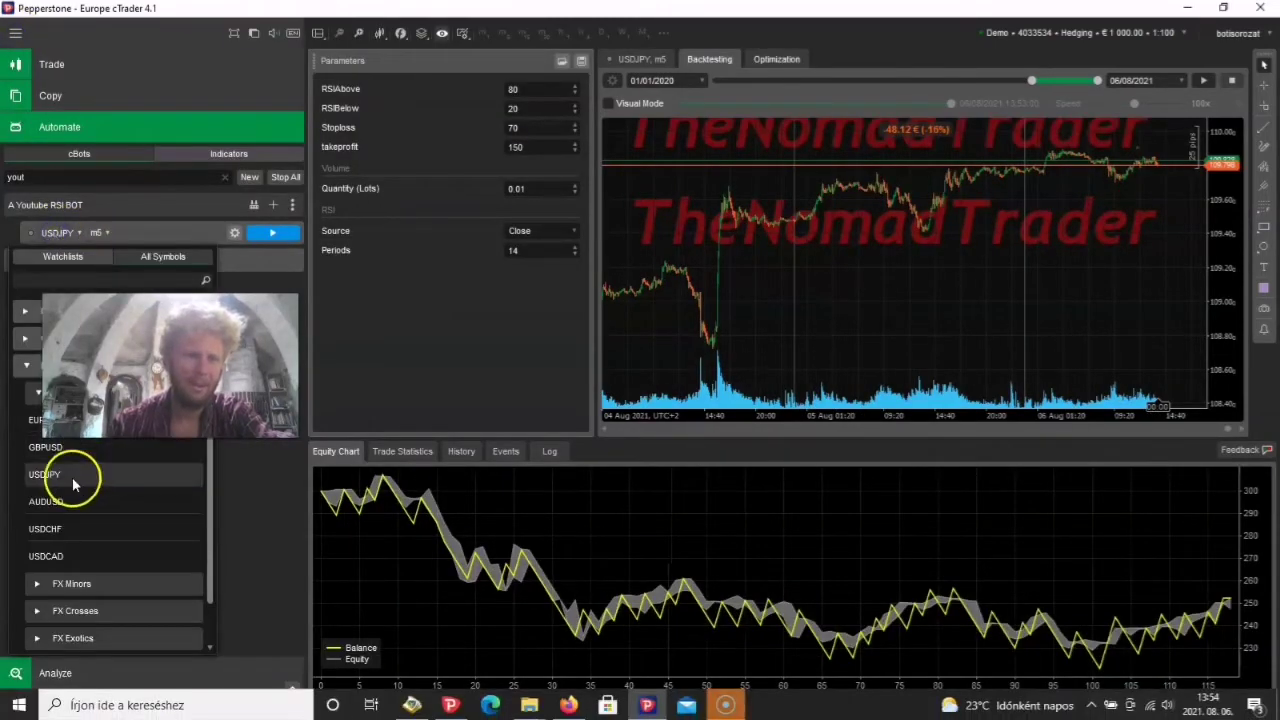
pyautogui.click(89, 508)
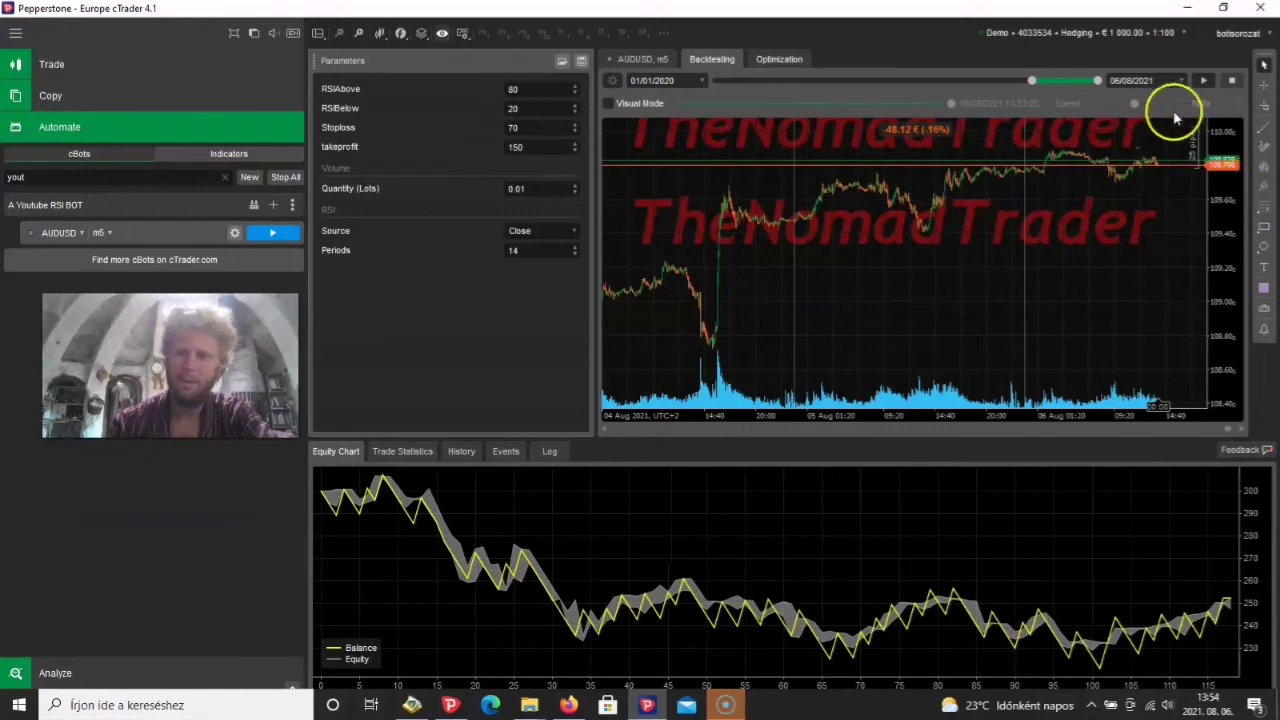
pyautogui.click(1203, 80)
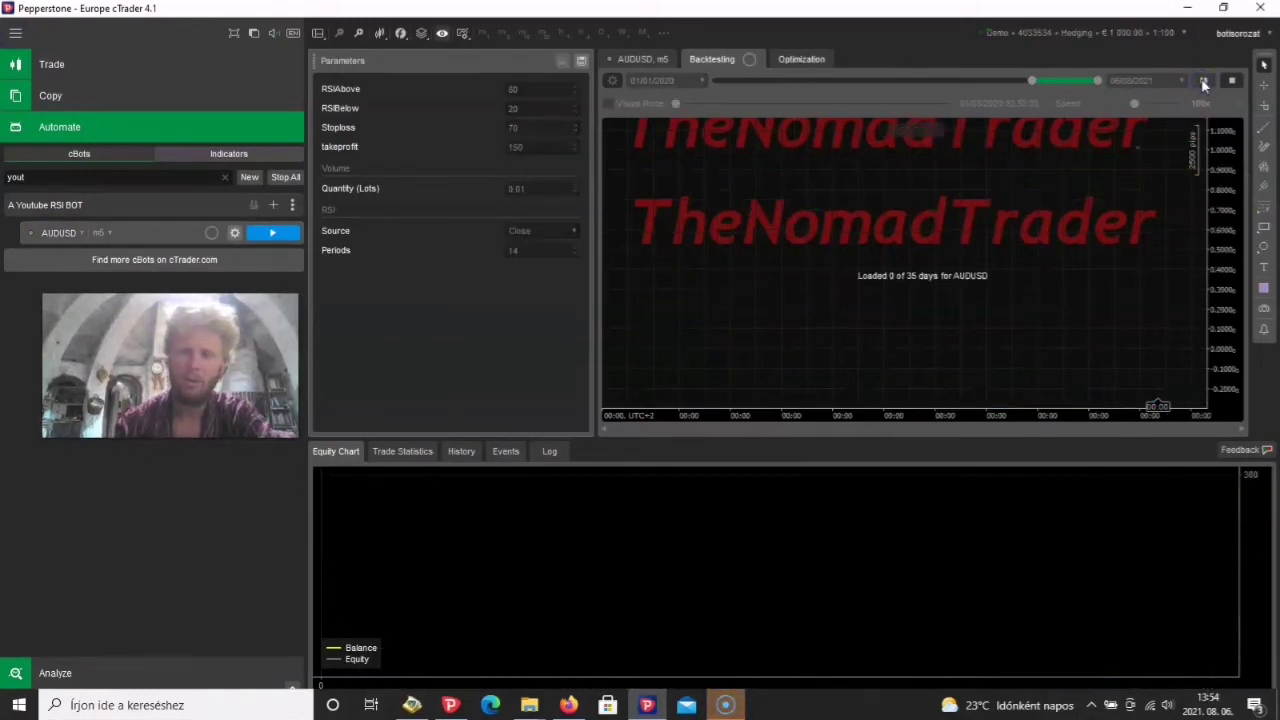
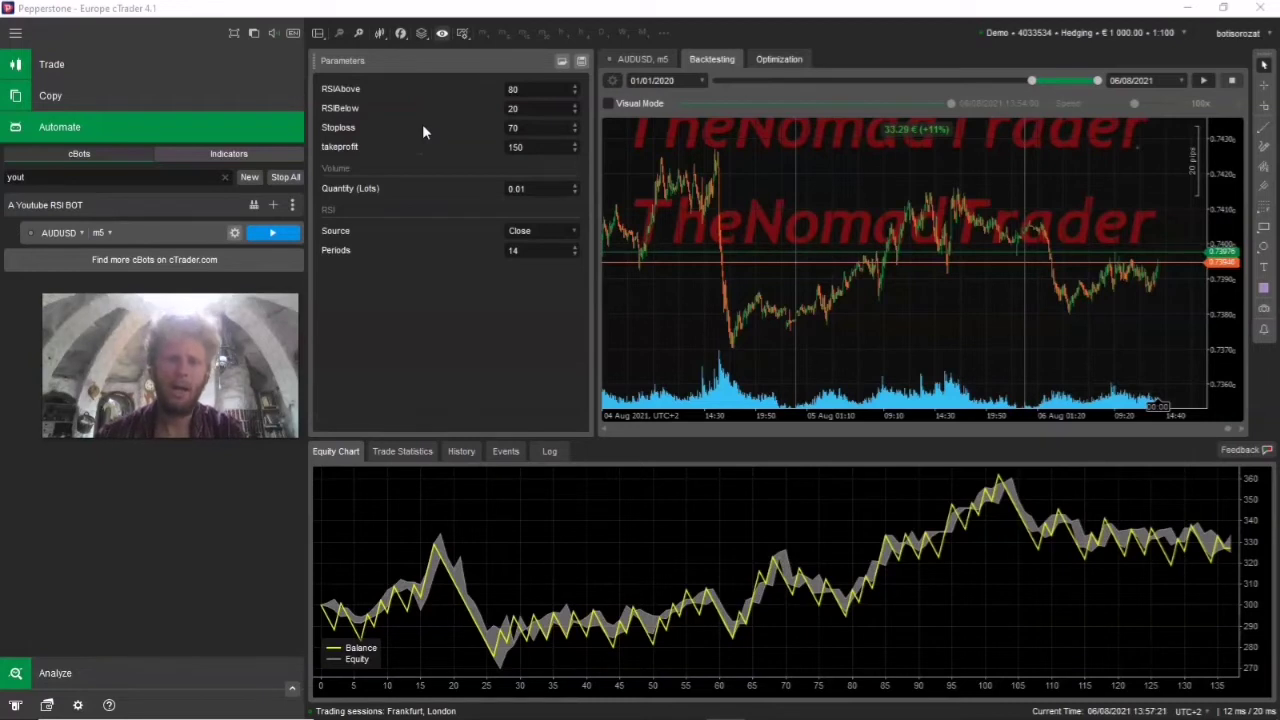
pyautogui.click(543, 160)
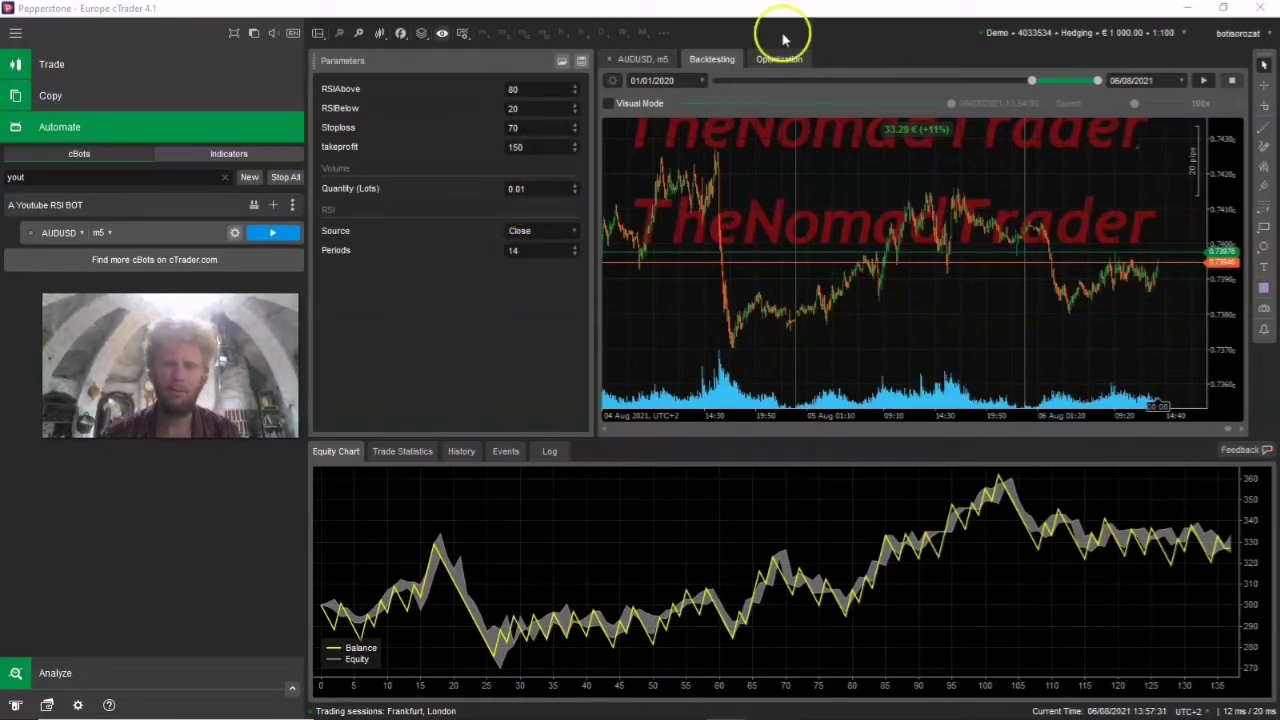
# Set the bot's symbol back to EURUSD and open its optimization results.
pyautogui.click(62, 232)
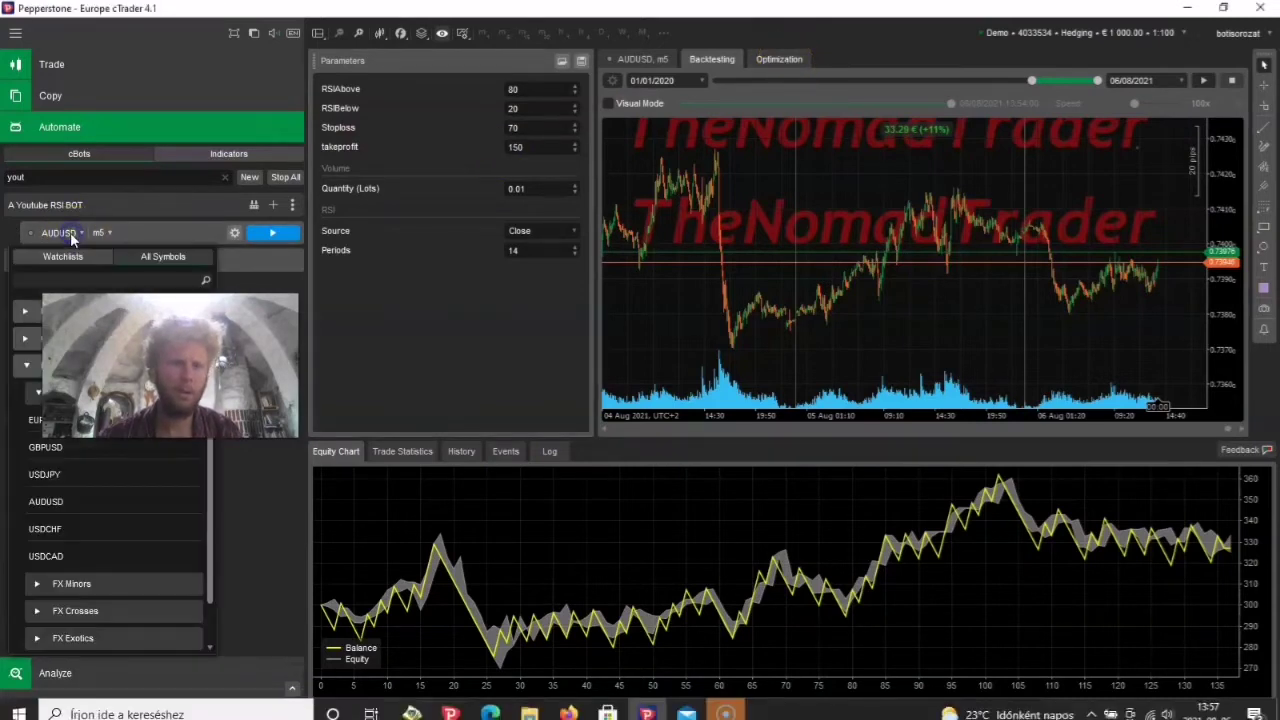
pyautogui.click(33, 421)
pyautogui.click(515, 251)
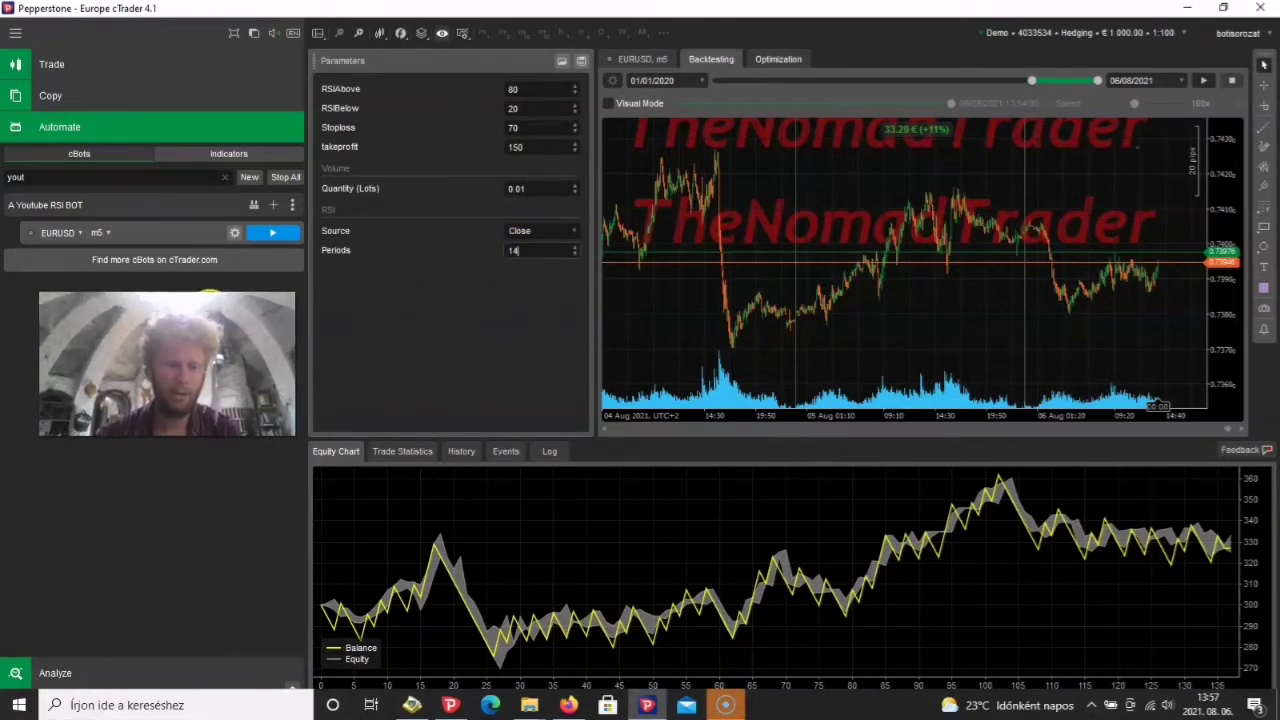
pyautogui.click(533, 282)
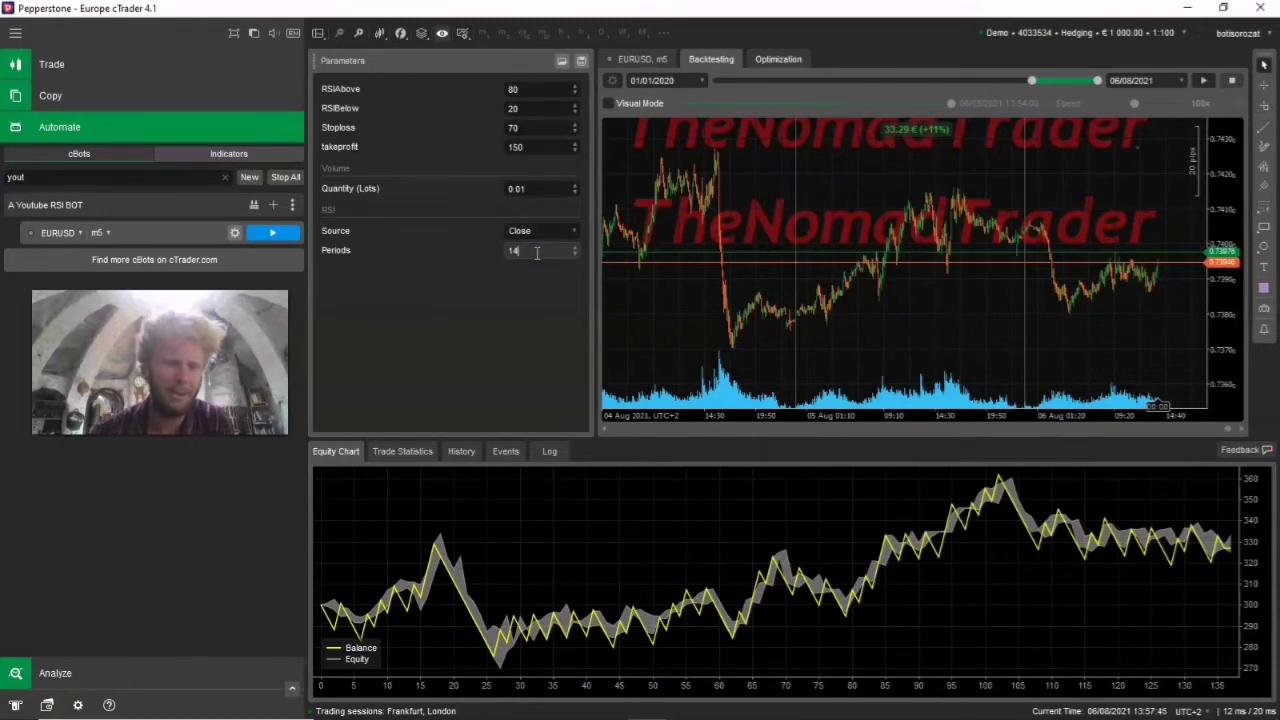
pyautogui.click(526, 293)
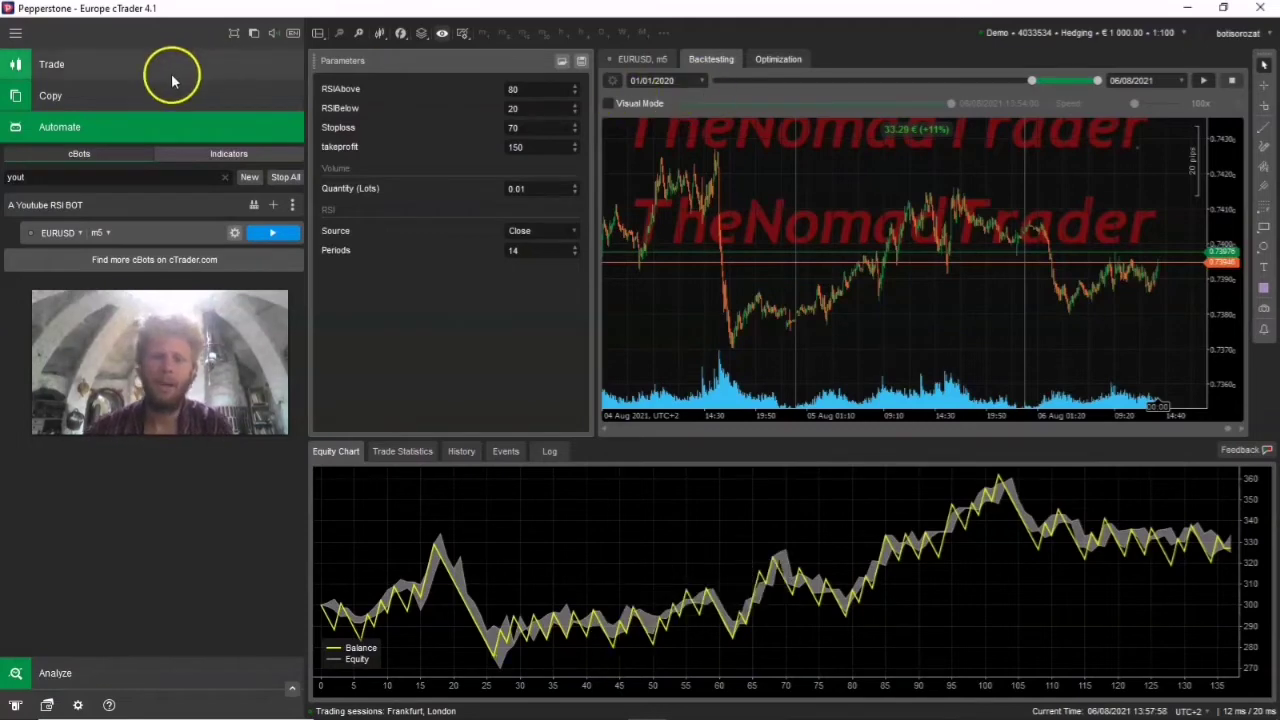
pyautogui.click(17, 33)
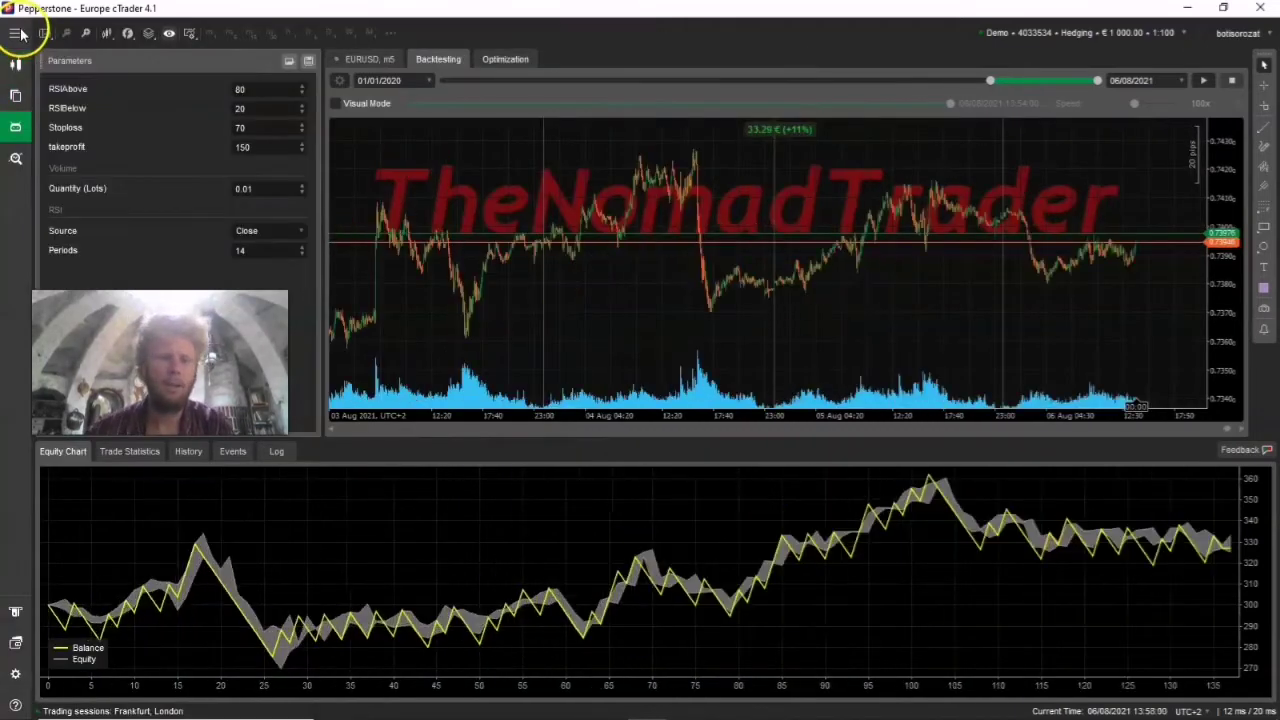
pyautogui.click(508, 58)
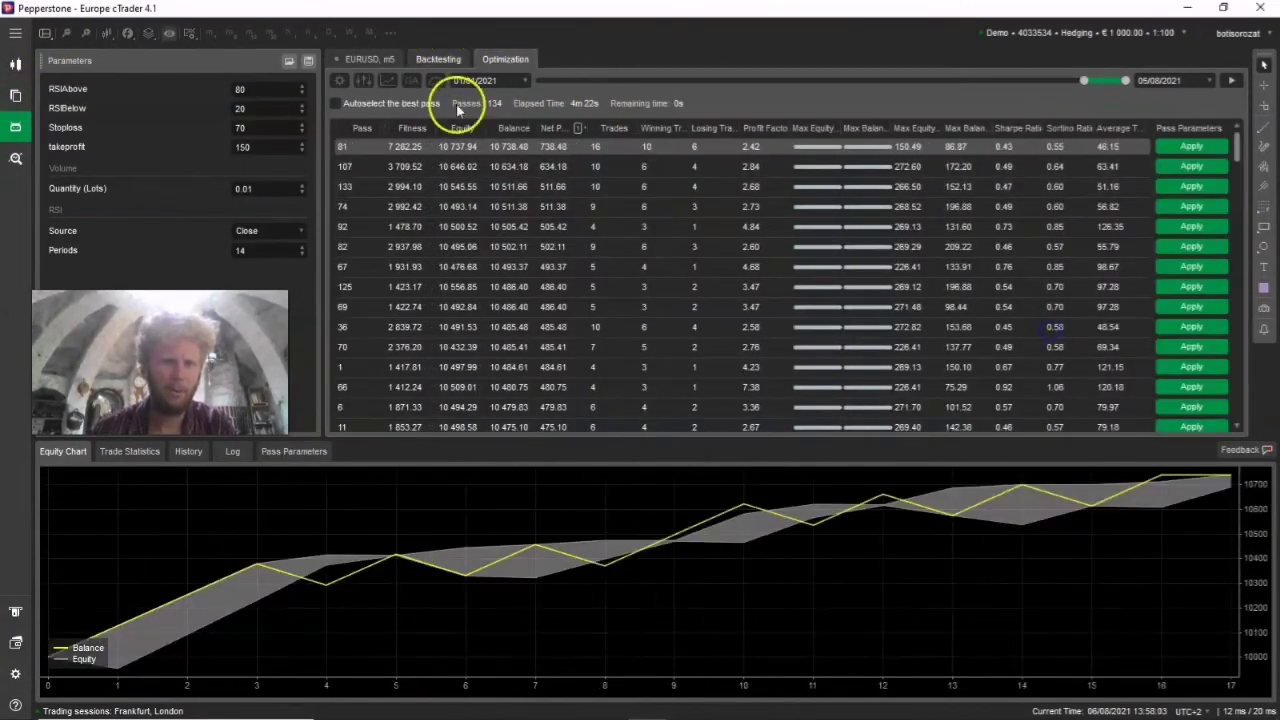
# Exclude Timeframe, RSIAbove, RSIBelow, Stoploss and takeprofit from the bot parameters varied by the optimization.
pyautogui.click(364, 82)
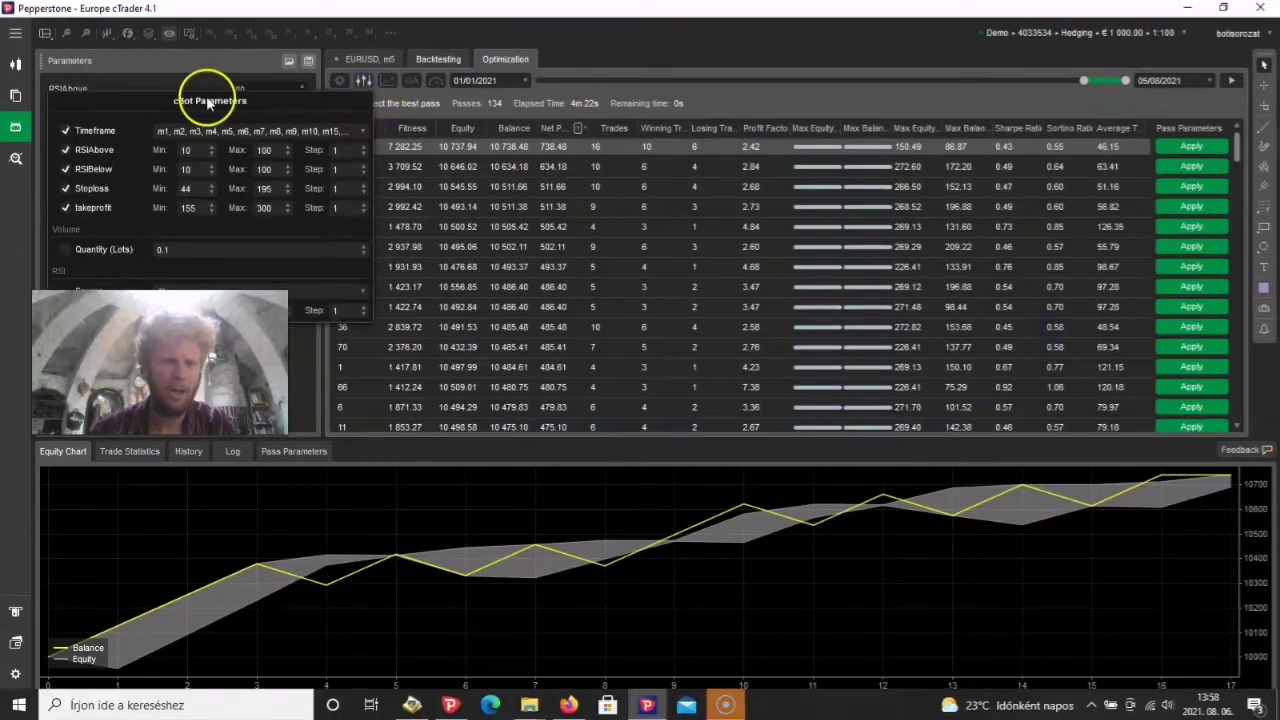
pyautogui.click(366, 82)
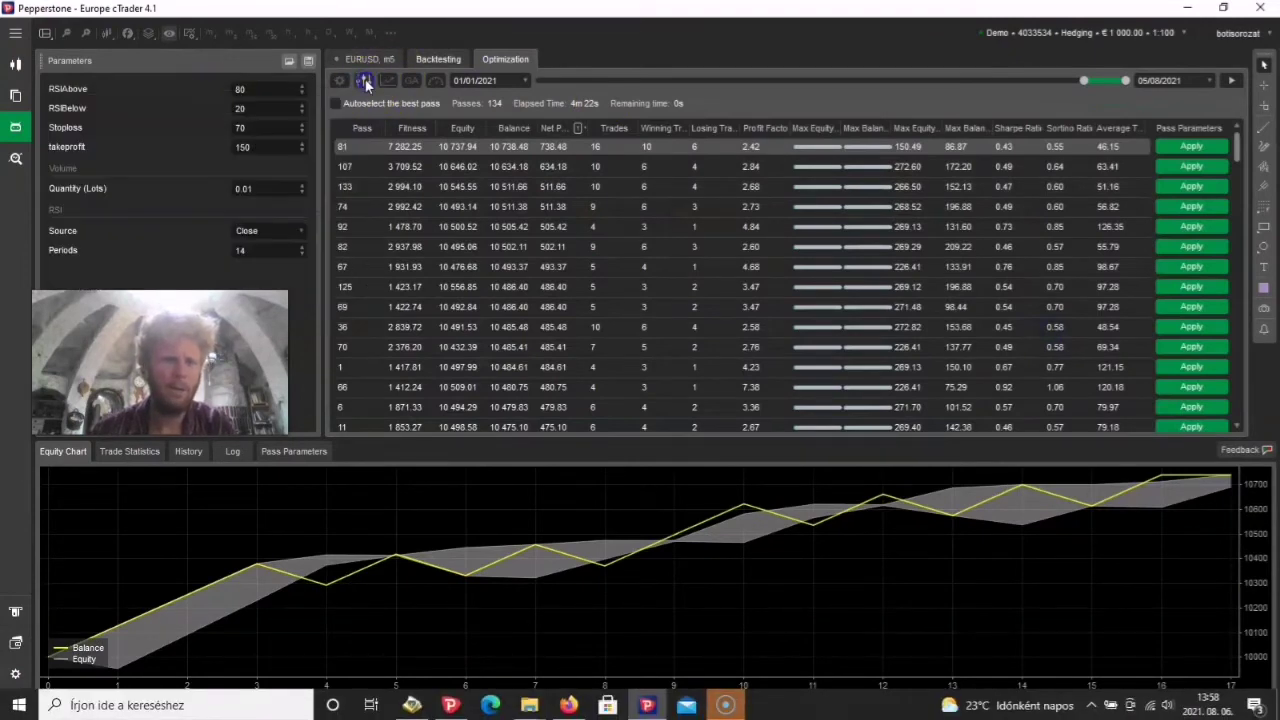
pyautogui.click(366, 82)
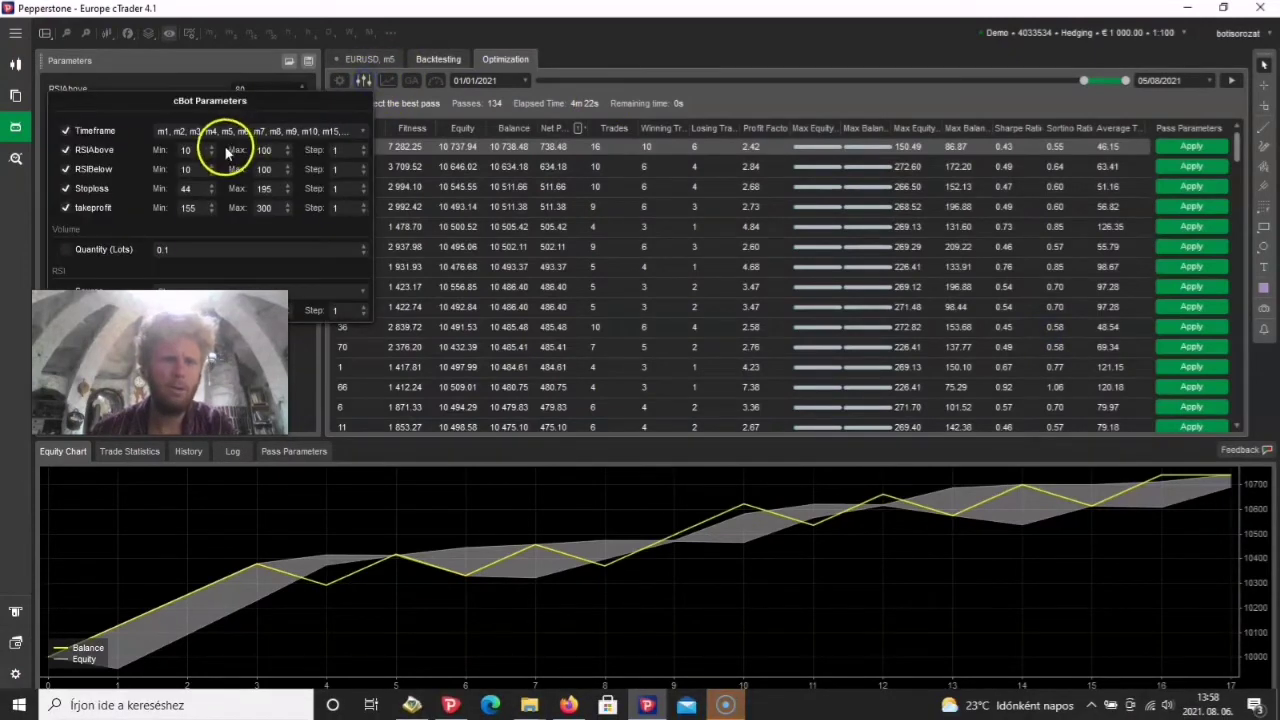
pyautogui.click(65, 149)
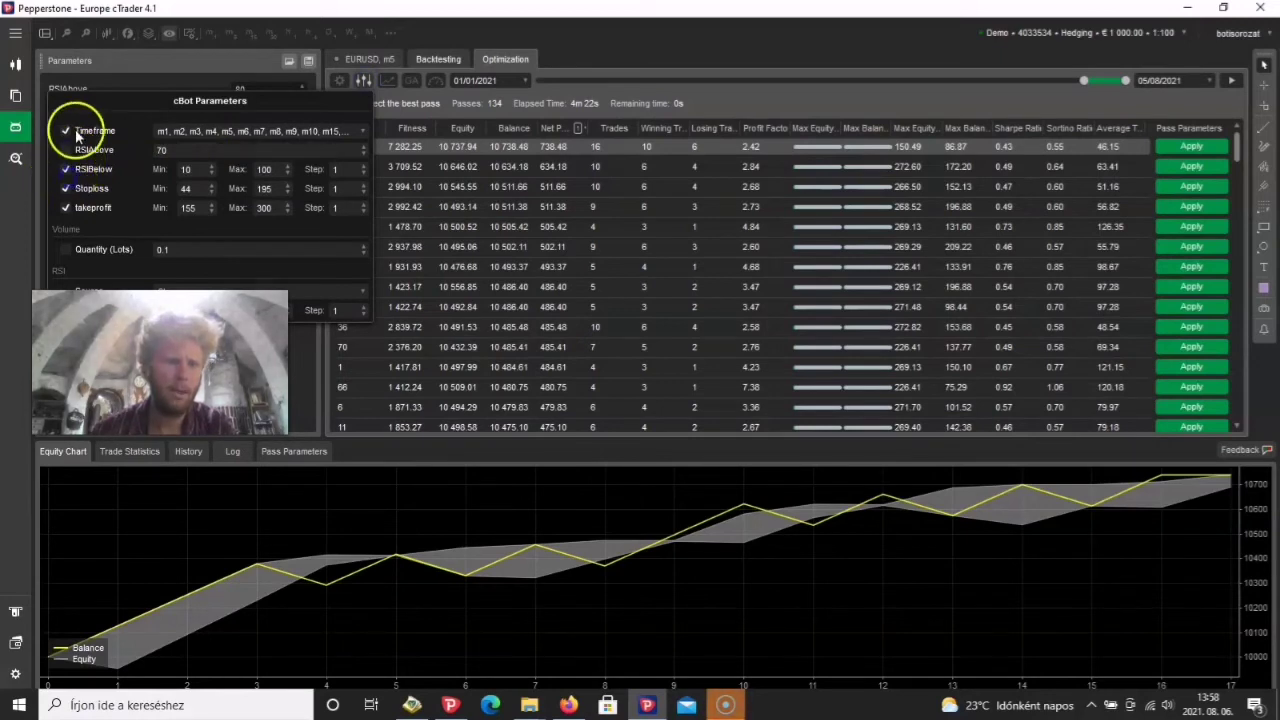
pyautogui.click(65, 130)
pyautogui.click(65, 169)
pyautogui.click(66, 188)
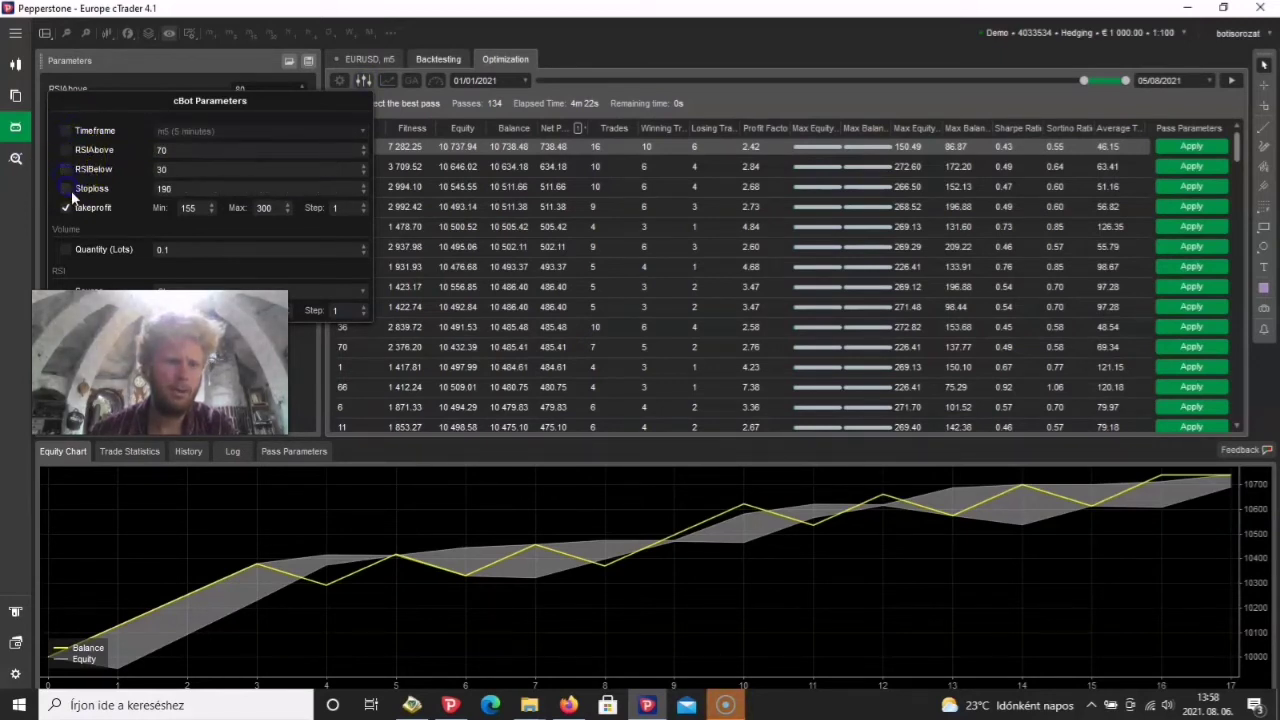
pyautogui.click(66, 208)
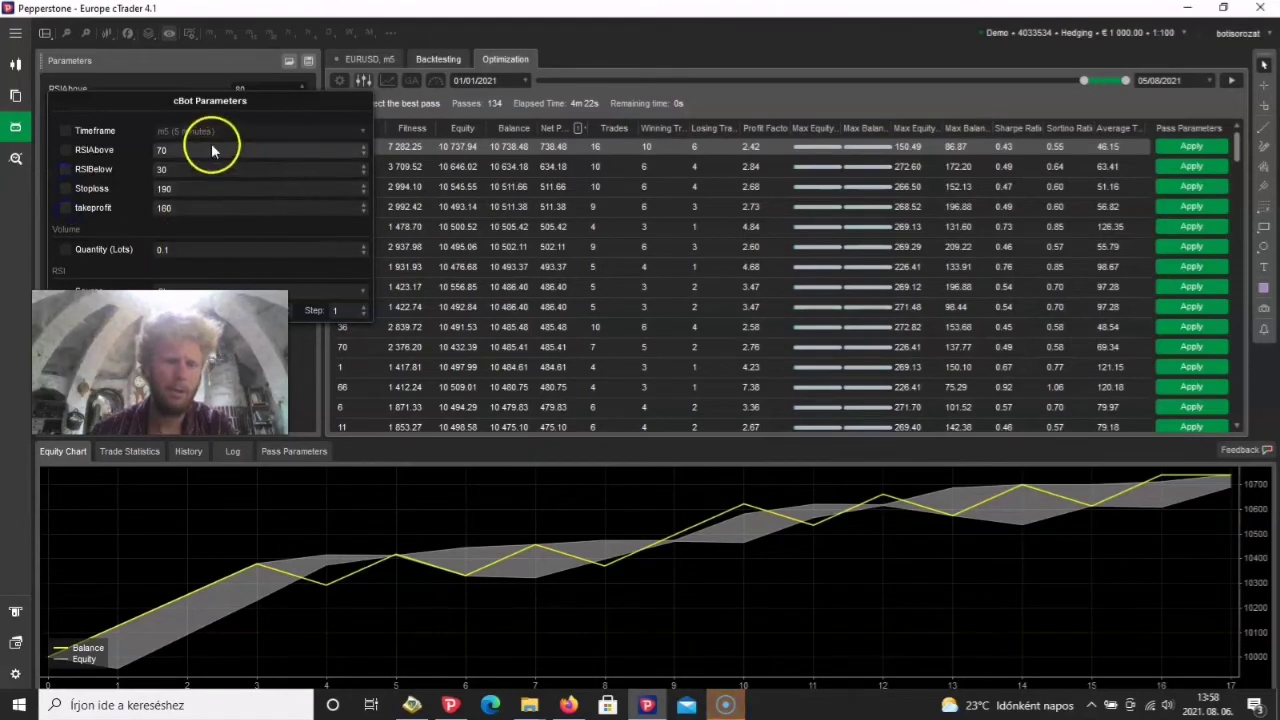
pyautogui.click(361, 81)
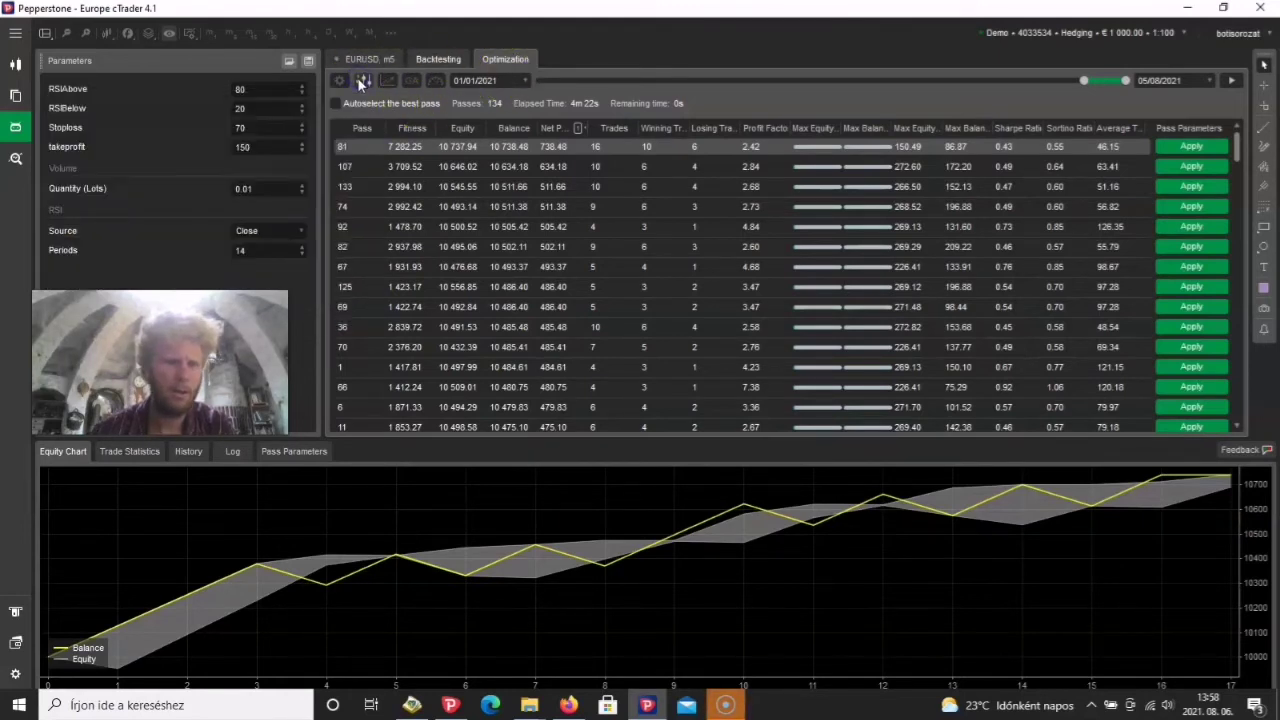
# Set the fixed RSIAbove value to 20 in the optimization parameters and clear the RSIBelow value.
pyautogui.click(361, 81)
pyautogui.click(90, 151)
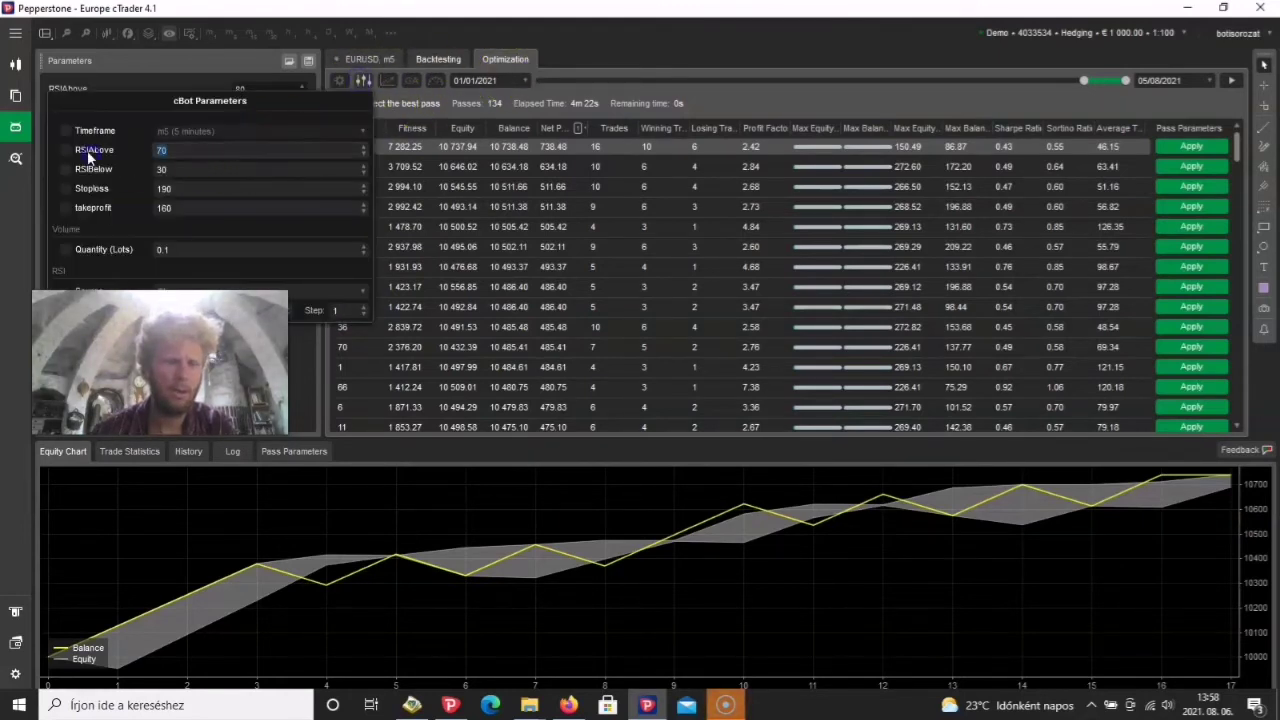
pyautogui.write('20')
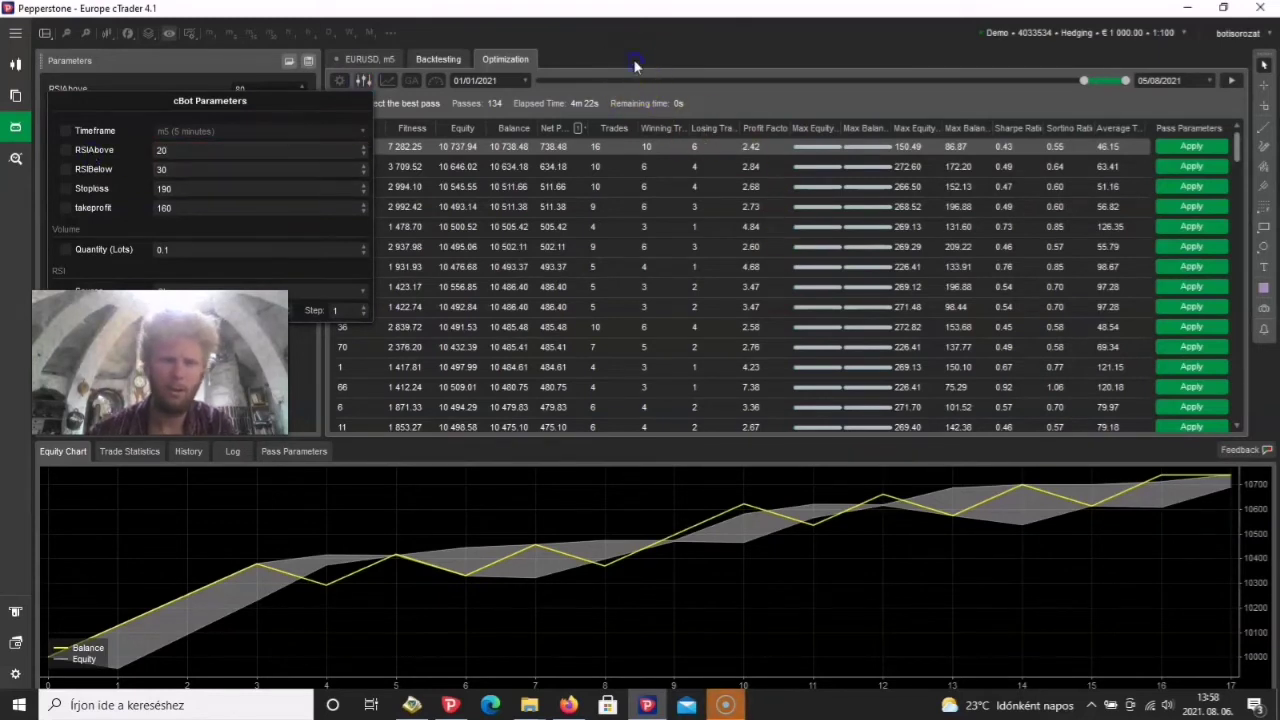
pyautogui.click(634, 65)
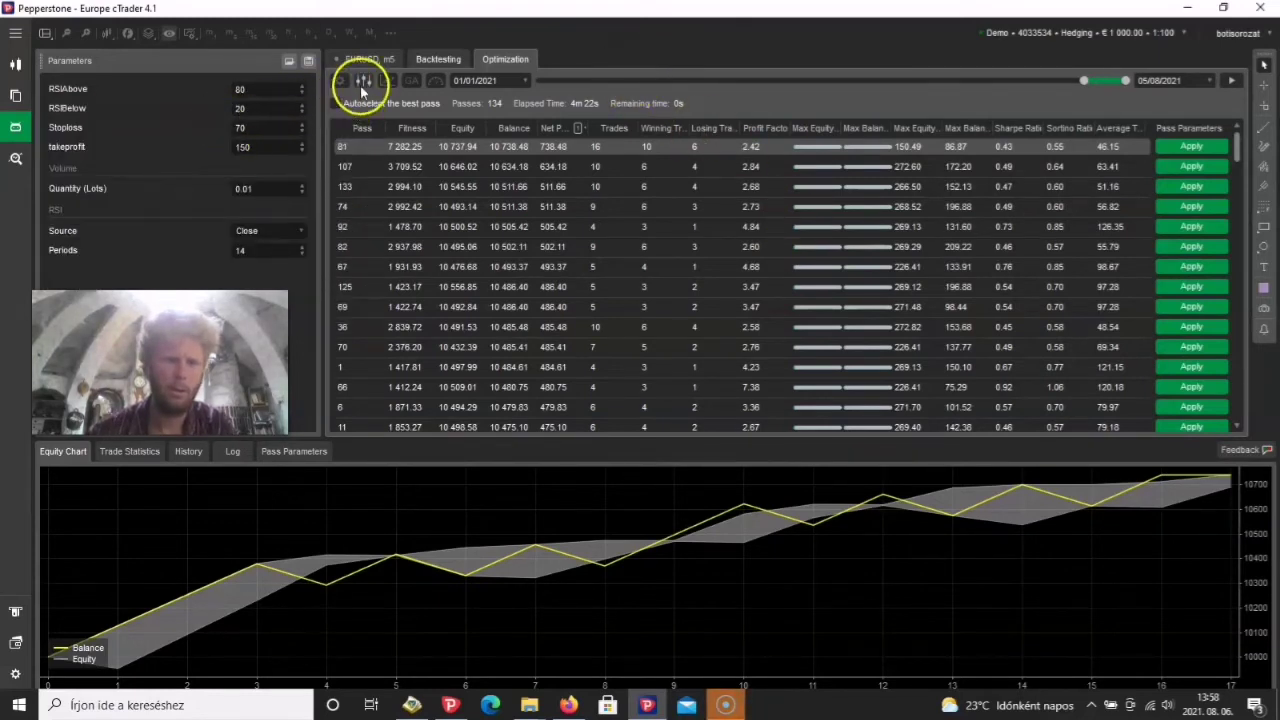
pyautogui.click(361, 81)
pyautogui.doubleClick(172, 169)
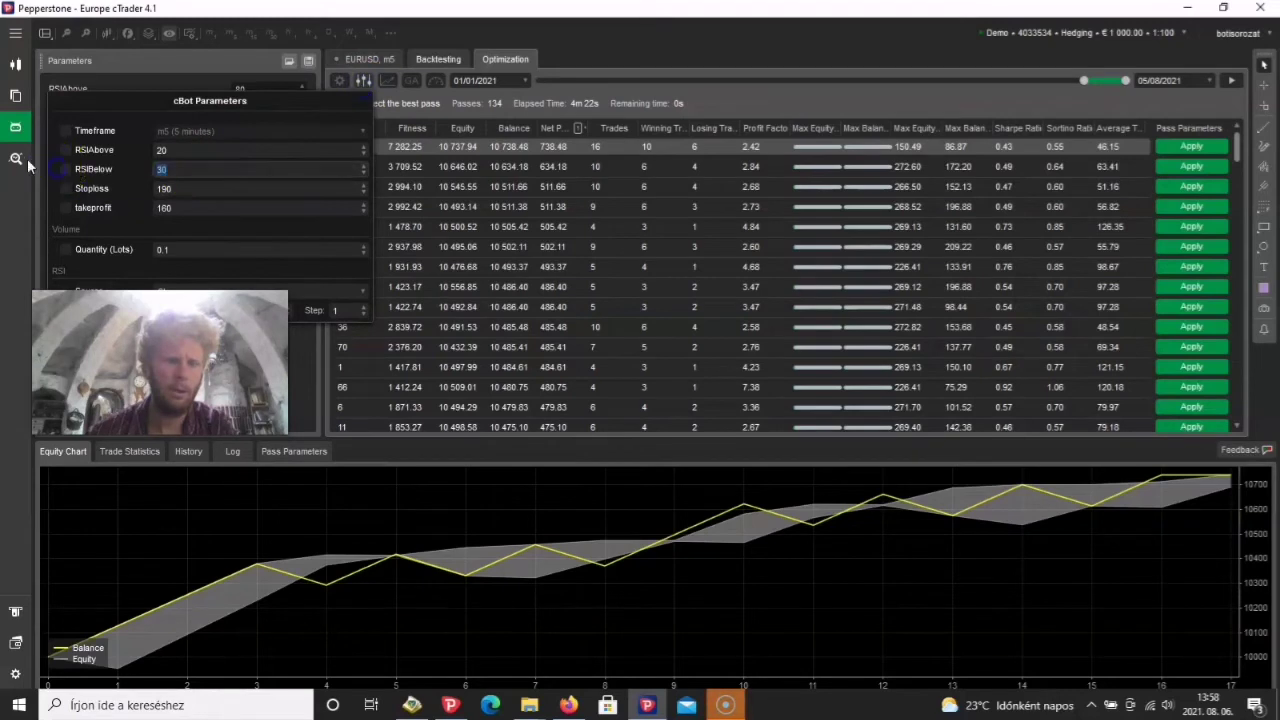
pyautogui.press('BackSpace')
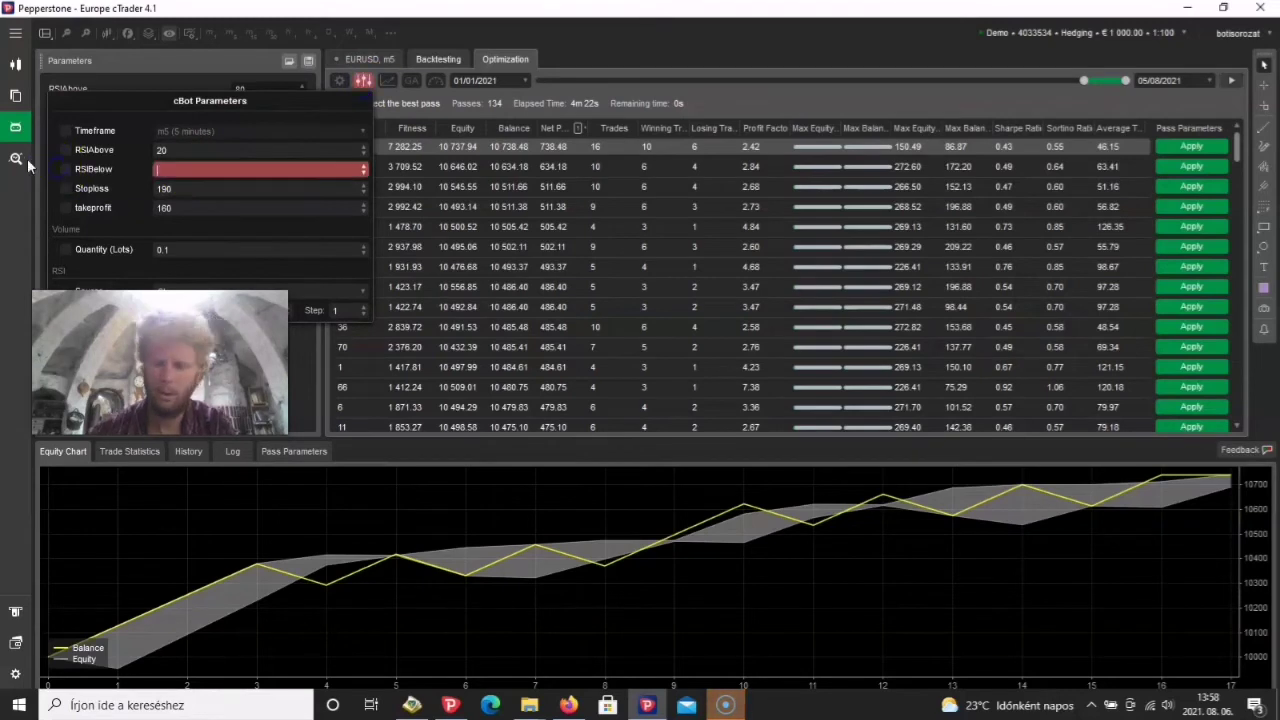
pyautogui.click(700, 38)
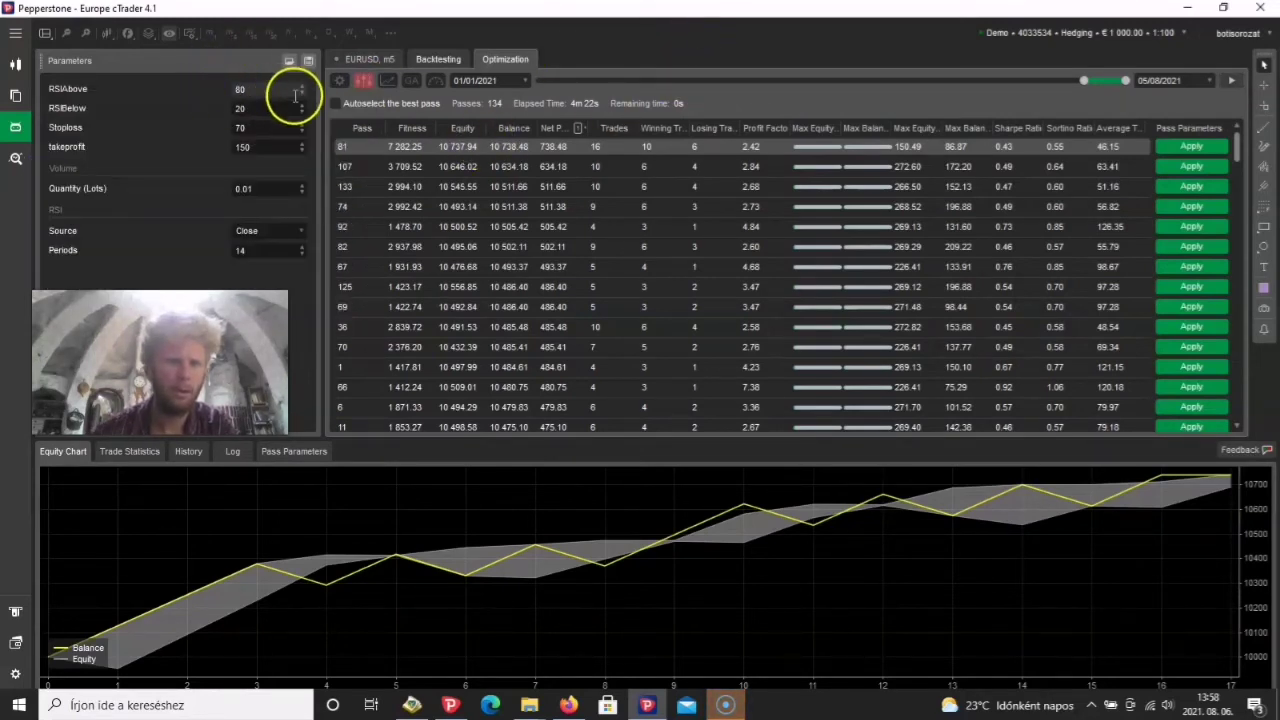
# Set the fixed optimization values to 80 for RSIAbove and 20 for RSIBelow.
pyautogui.click(364, 86)
pyautogui.click(200, 150)
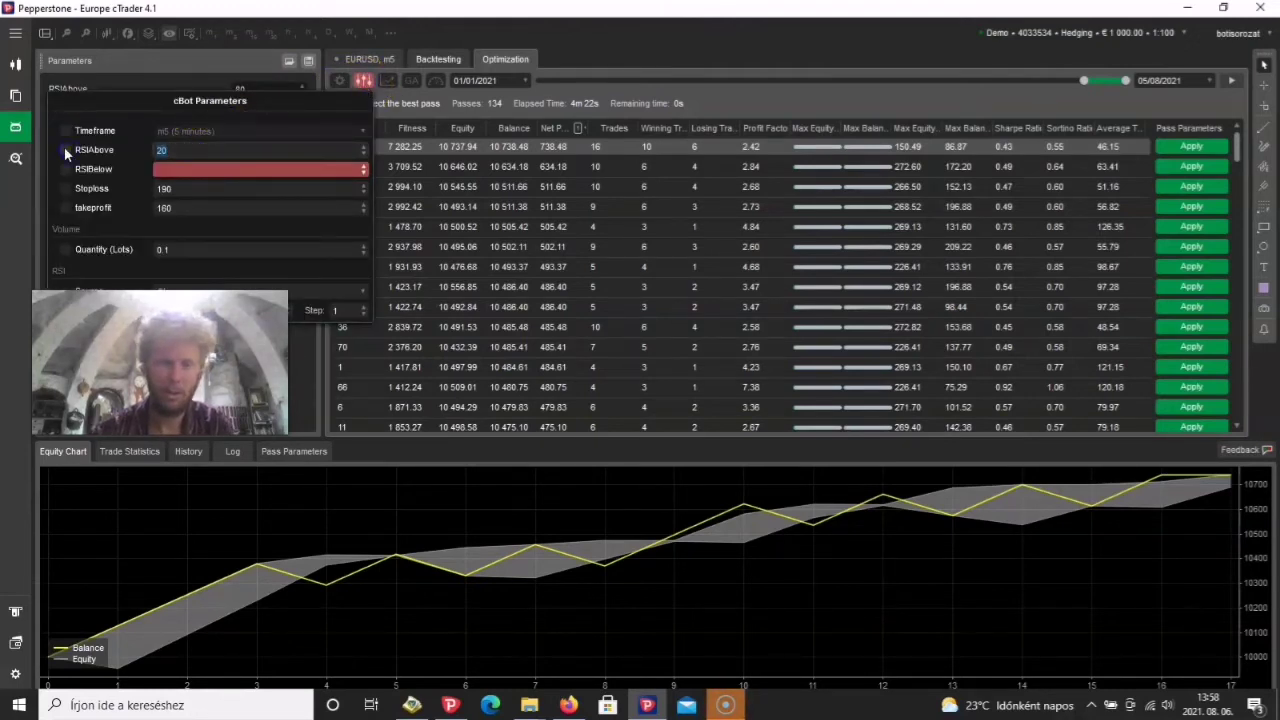
pyautogui.write('80')
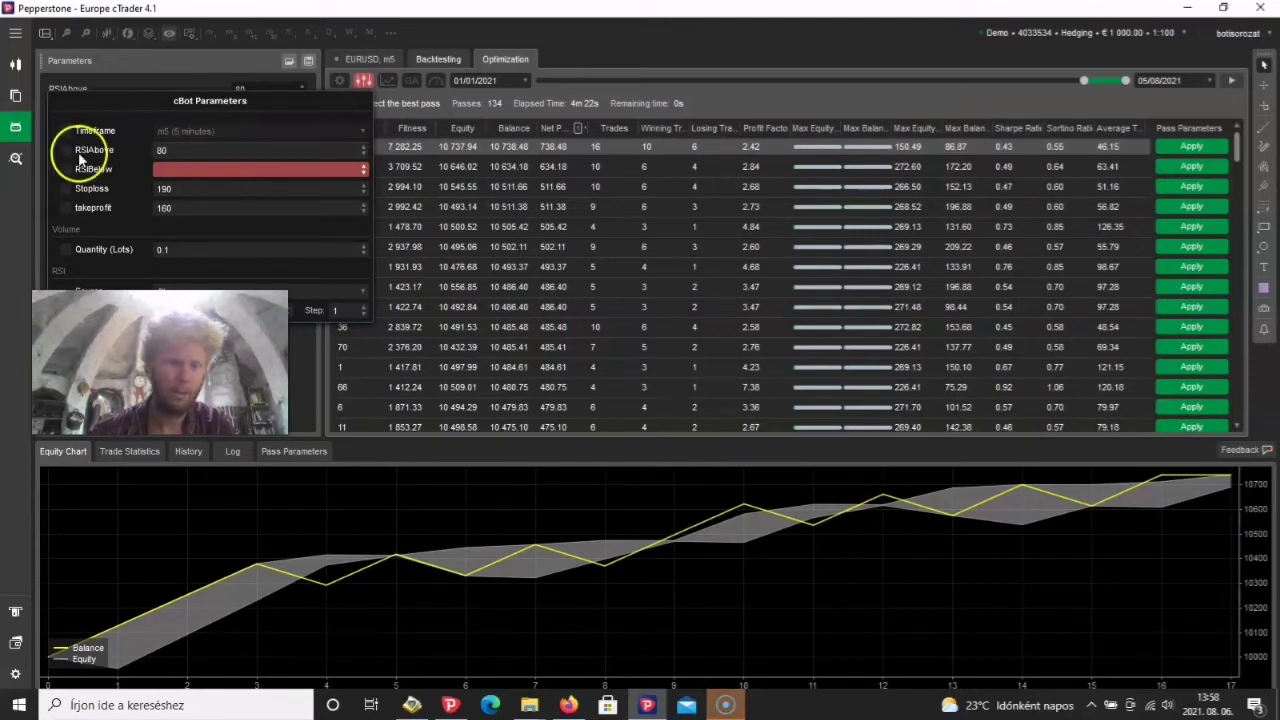
pyautogui.click(183, 173)
pyautogui.write('20')
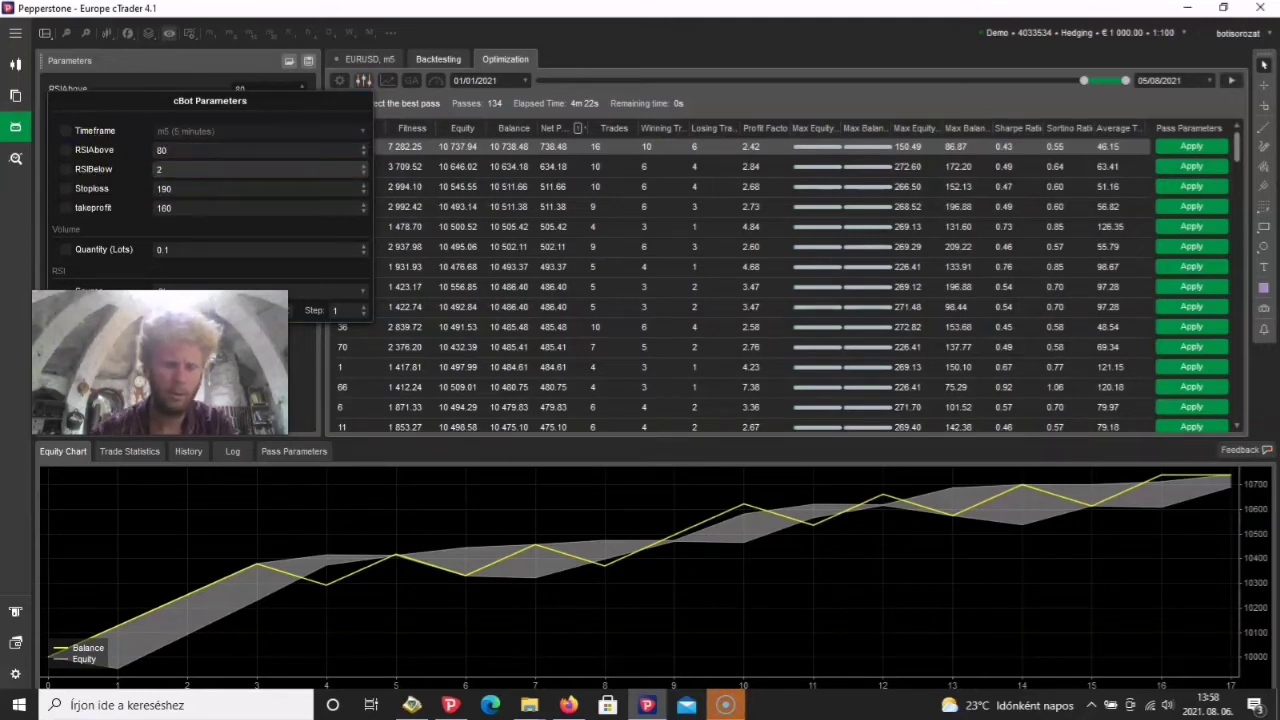
# Set the fixed optimization values to 70 for Stoploss and 150 for takeprofit.
pyautogui.click(198, 192)
pyautogui.press('BackSpace')
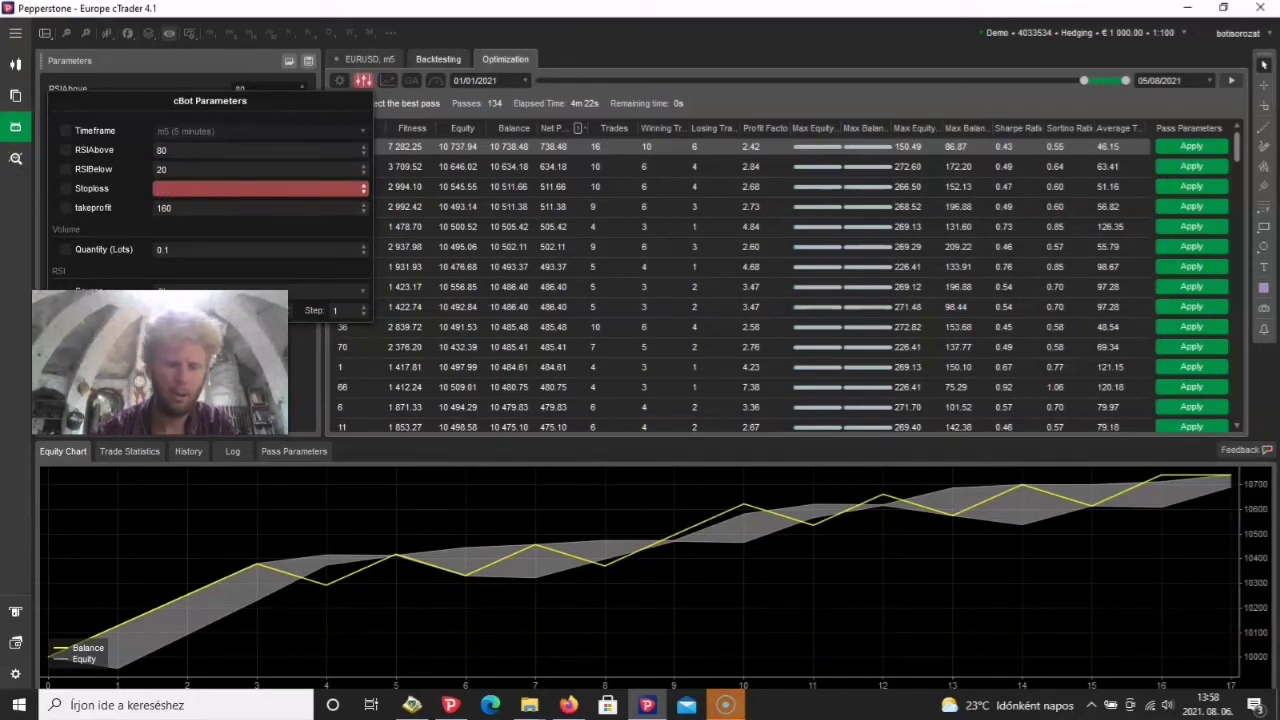
pyautogui.write('70')
pyautogui.click(210, 207)
pyautogui.press('BackSpace')
pyautogui.press('BackSpace')
pyautogui.press('BackSpace')
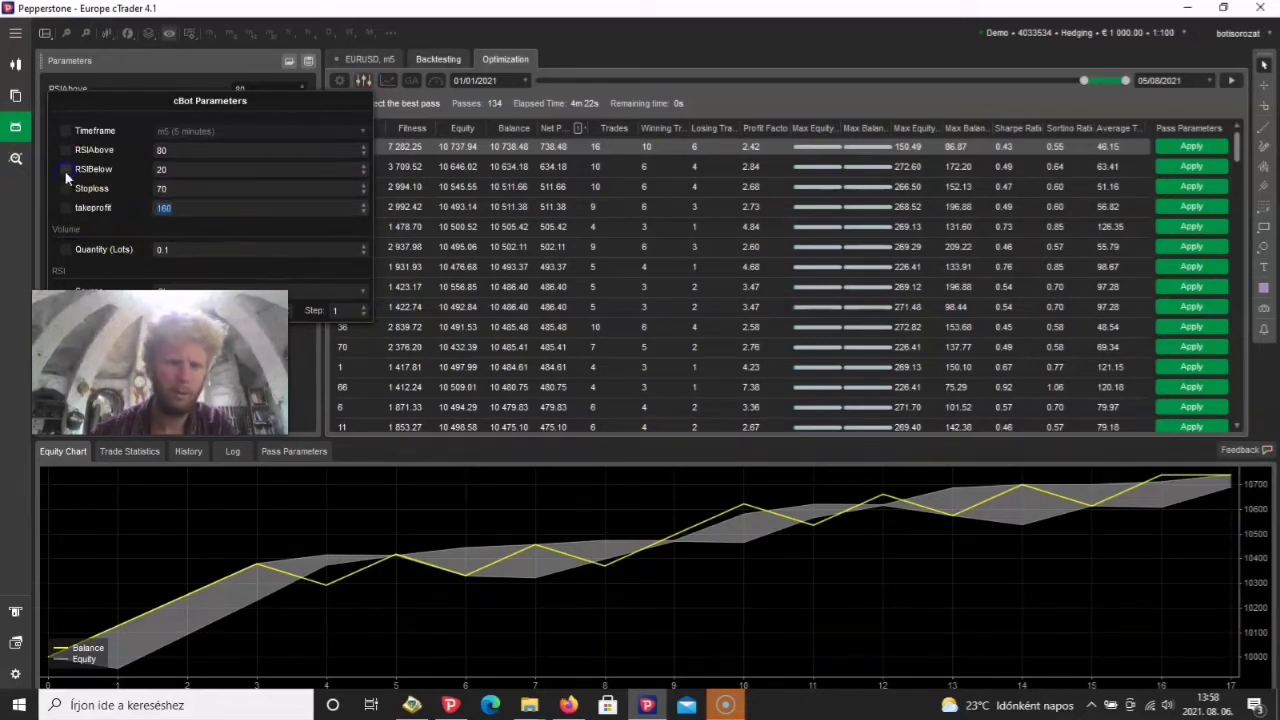
pyautogui.write('150')
pyautogui.click(115, 208)
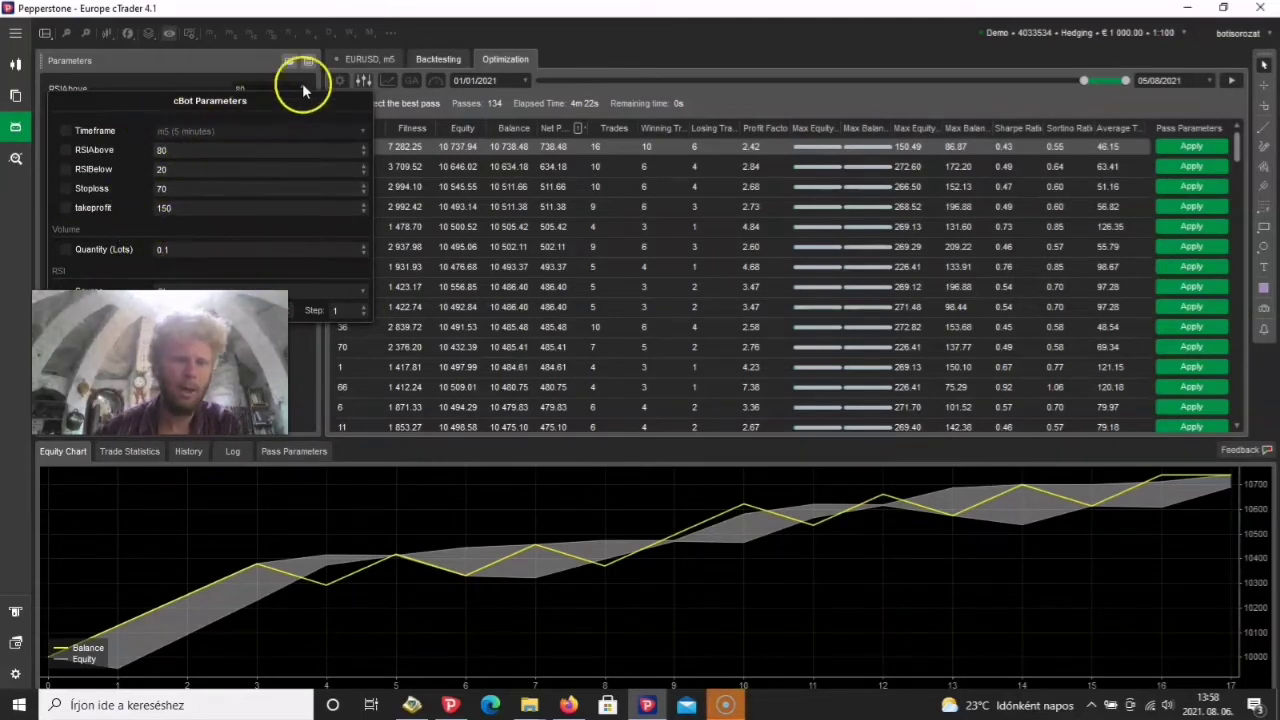
pyautogui.click(555, 52)
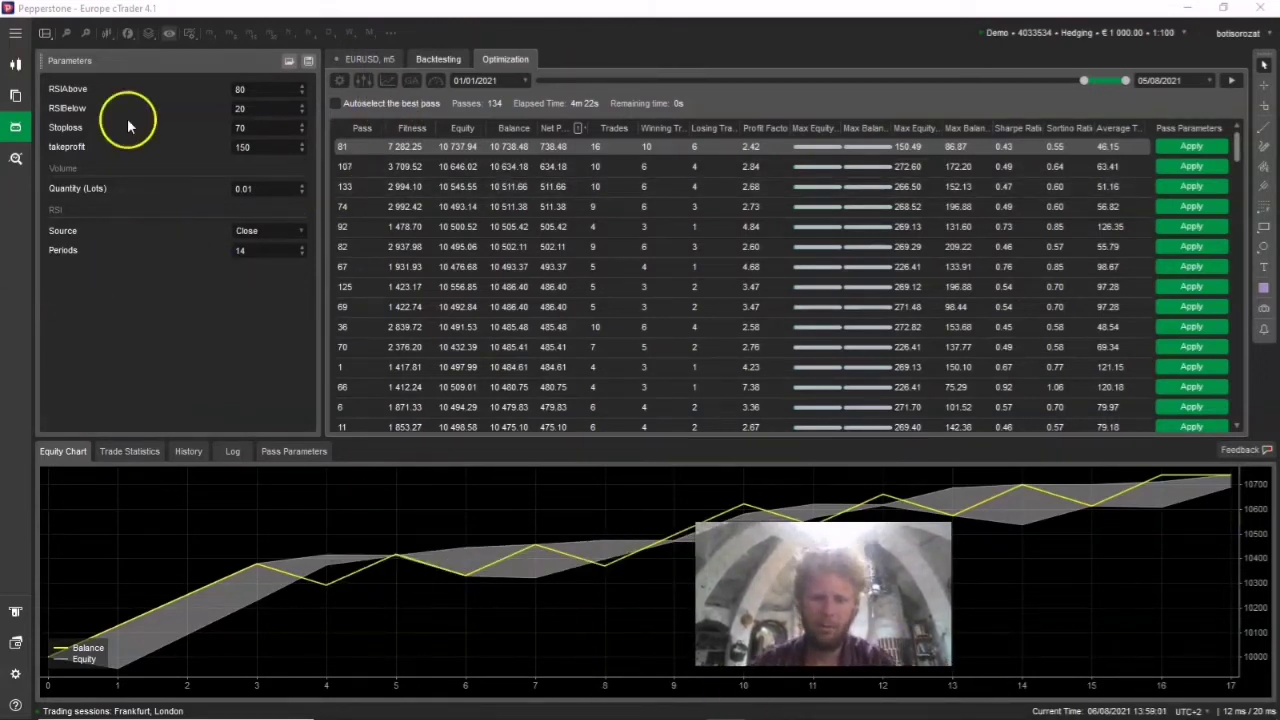
pyautogui.click(505, 60)
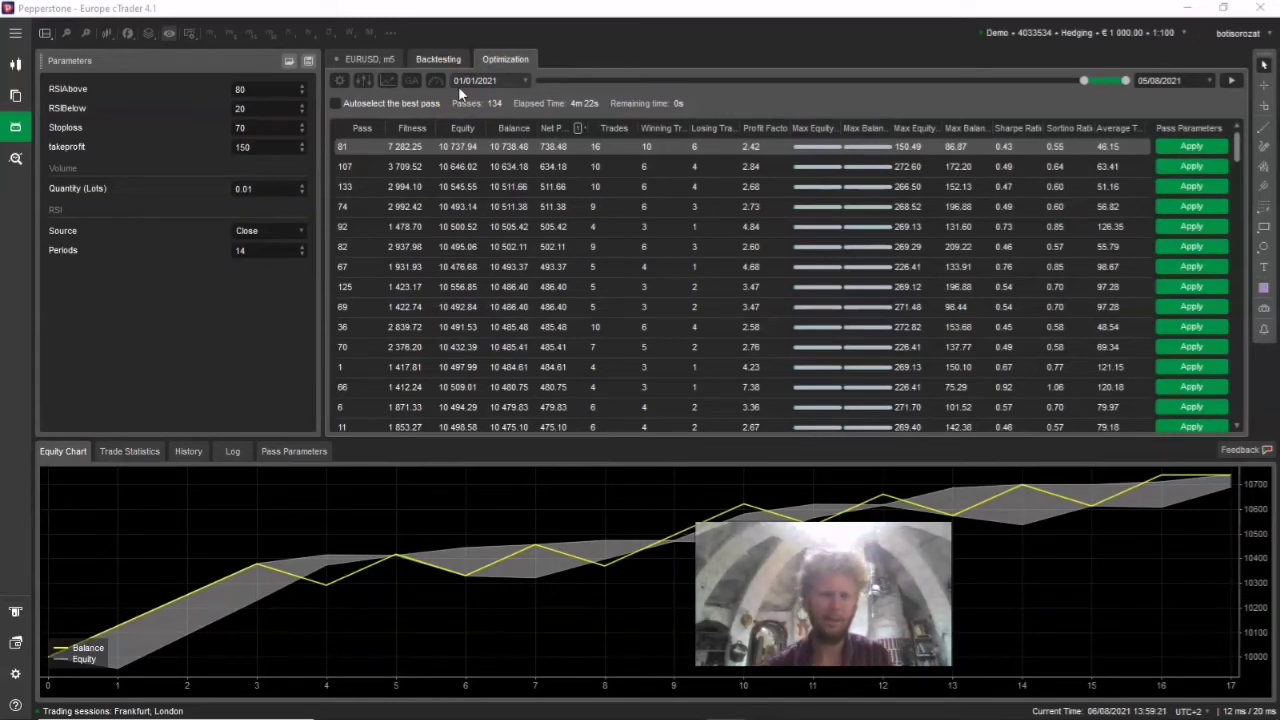
pyautogui.click(252, 90)
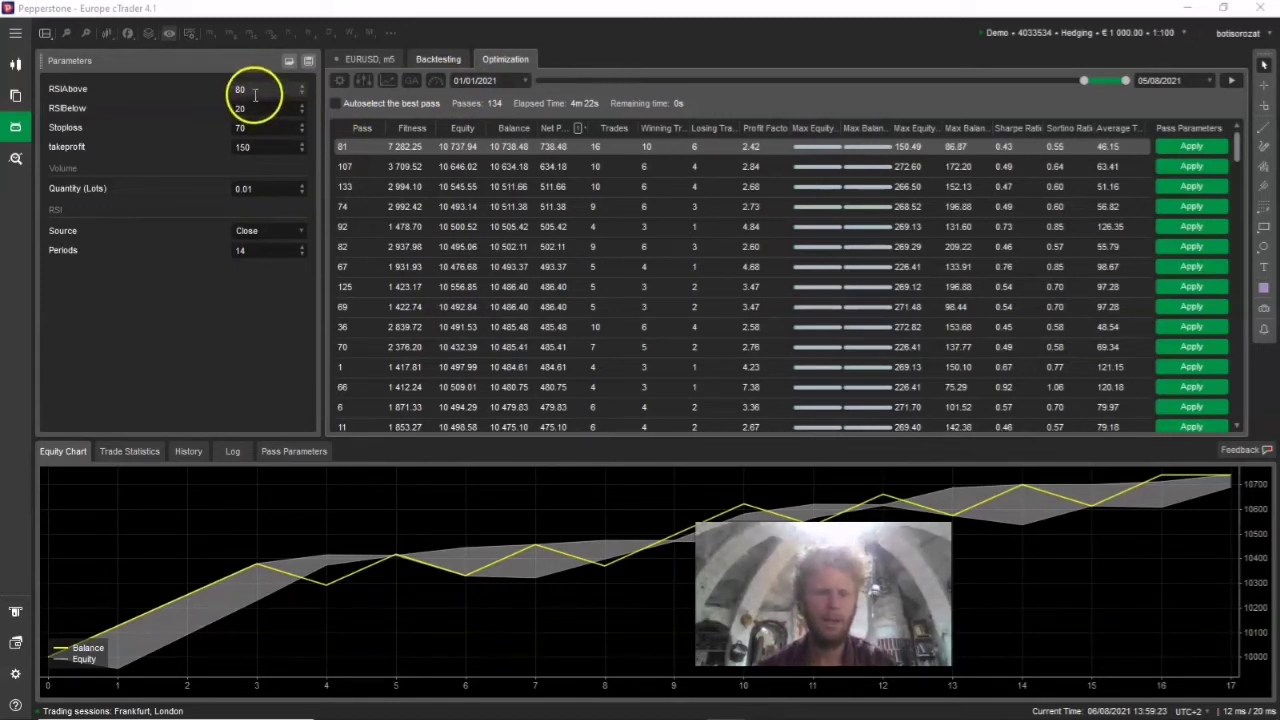
pyautogui.click(257, 108)
pyautogui.click(275, 130)
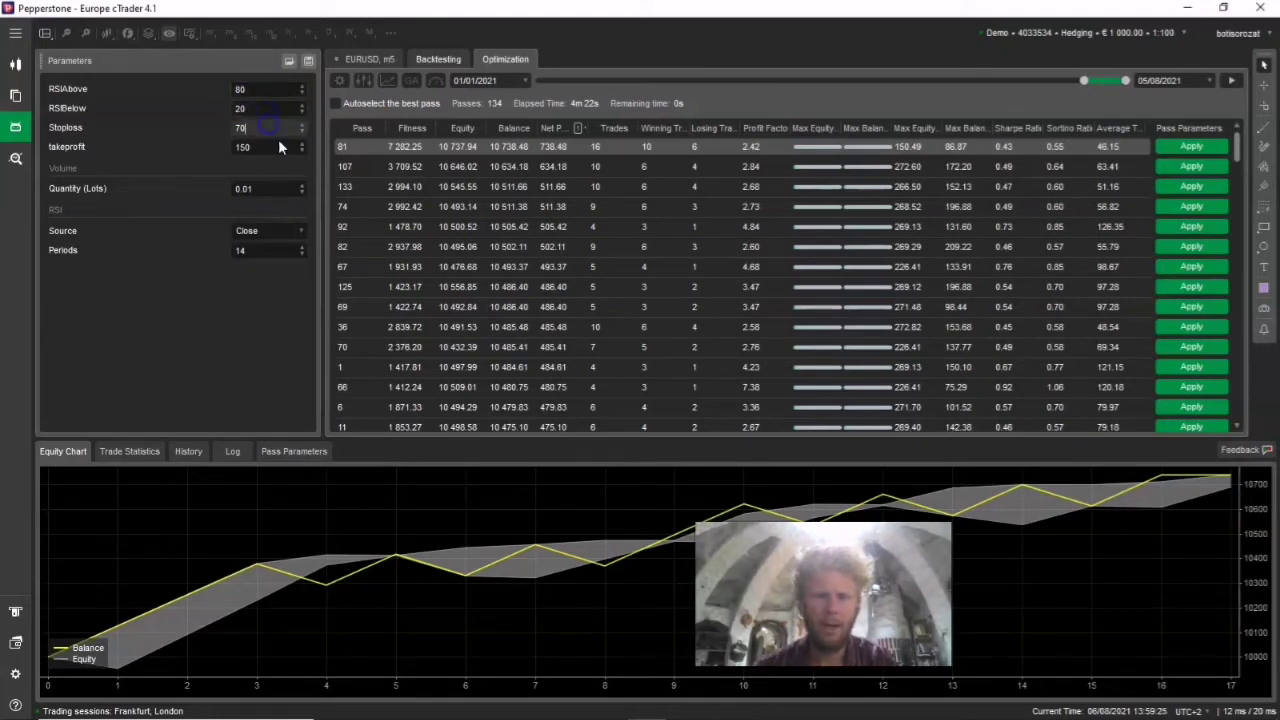
pyautogui.click(282, 147)
pyautogui.click(254, 309)
pyautogui.click(317, 152)
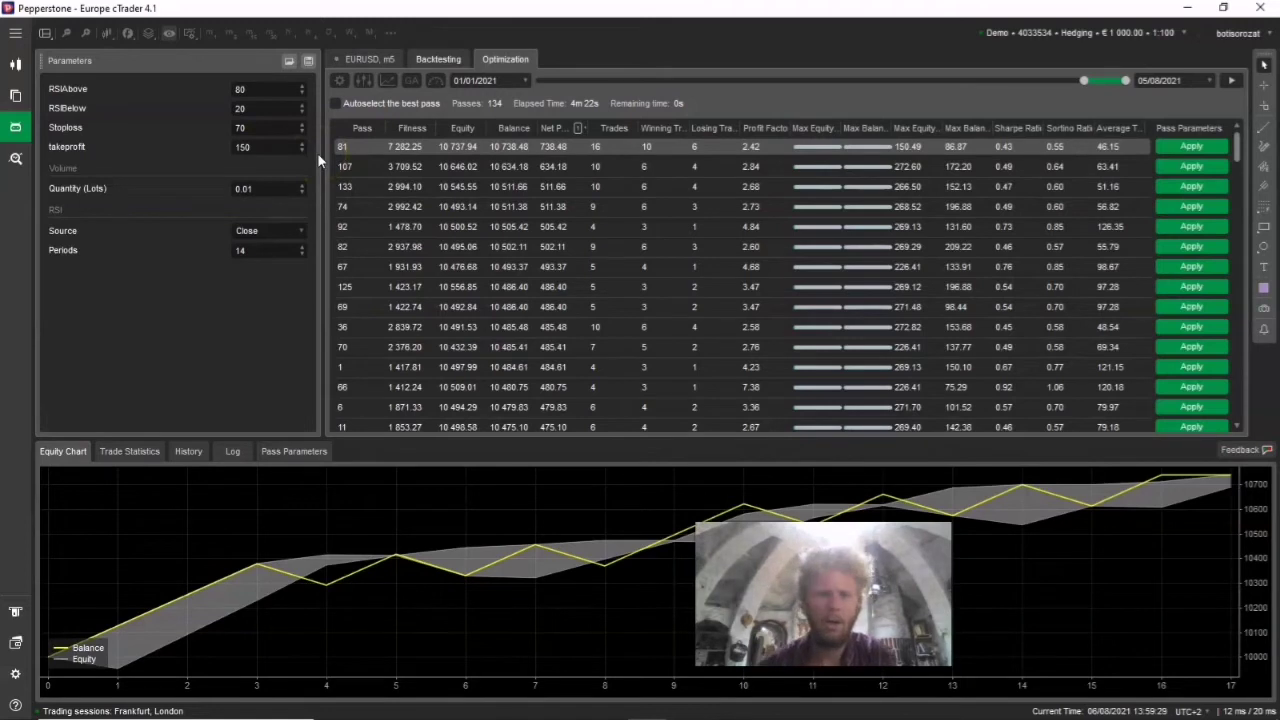
pyautogui.click(398, 170)
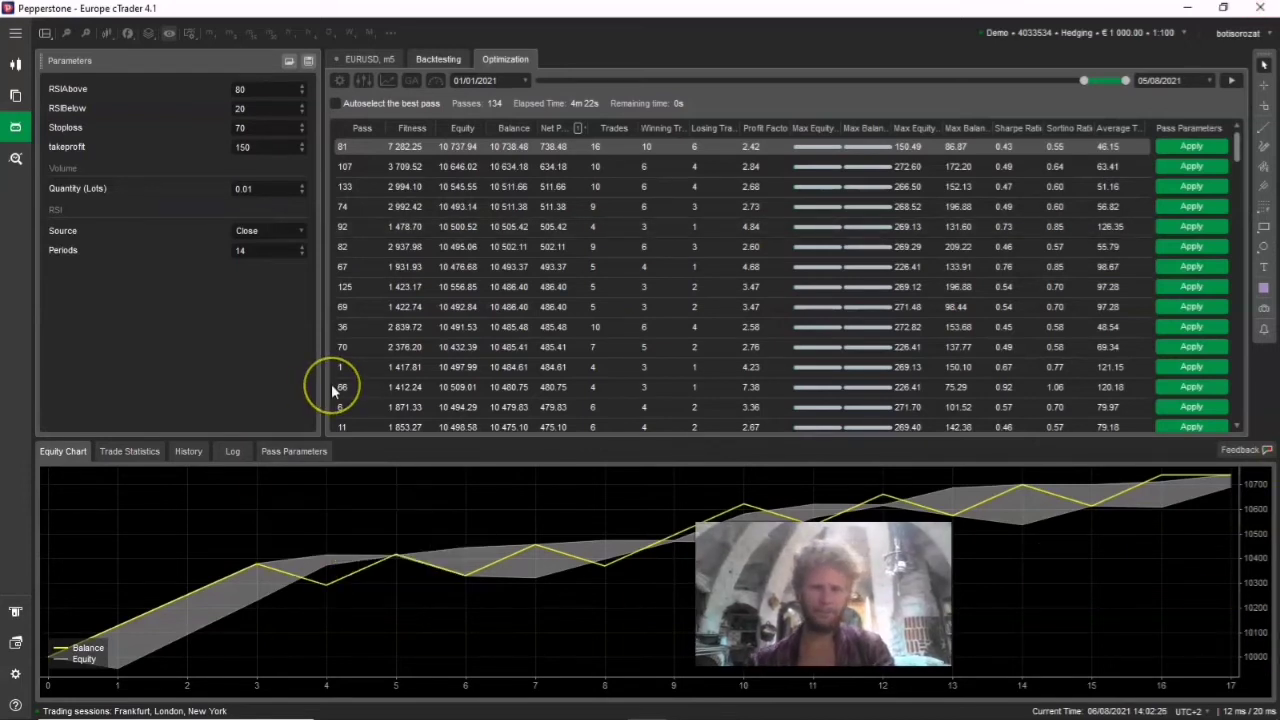
# Set the optimization range of the RSI Periods parameter to a minimum of 1 and a maximum of 1000.
pyautogui.click(362, 81)
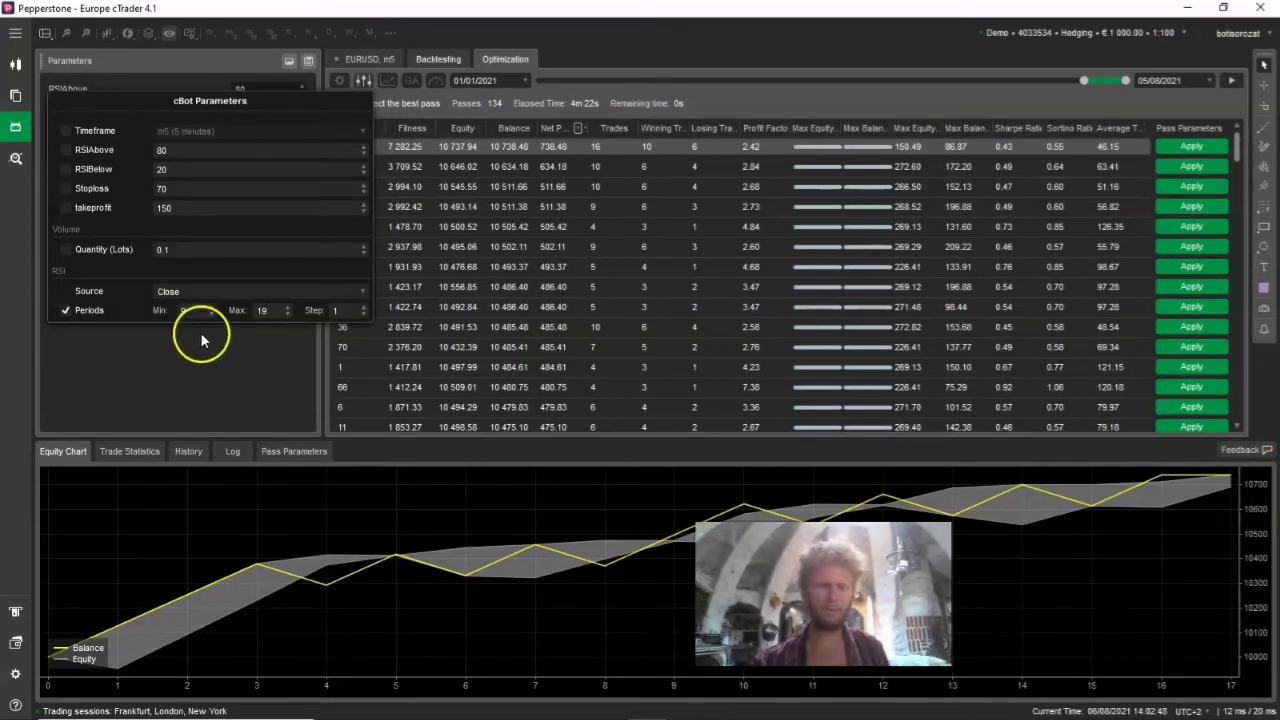
pyautogui.click(201, 372)
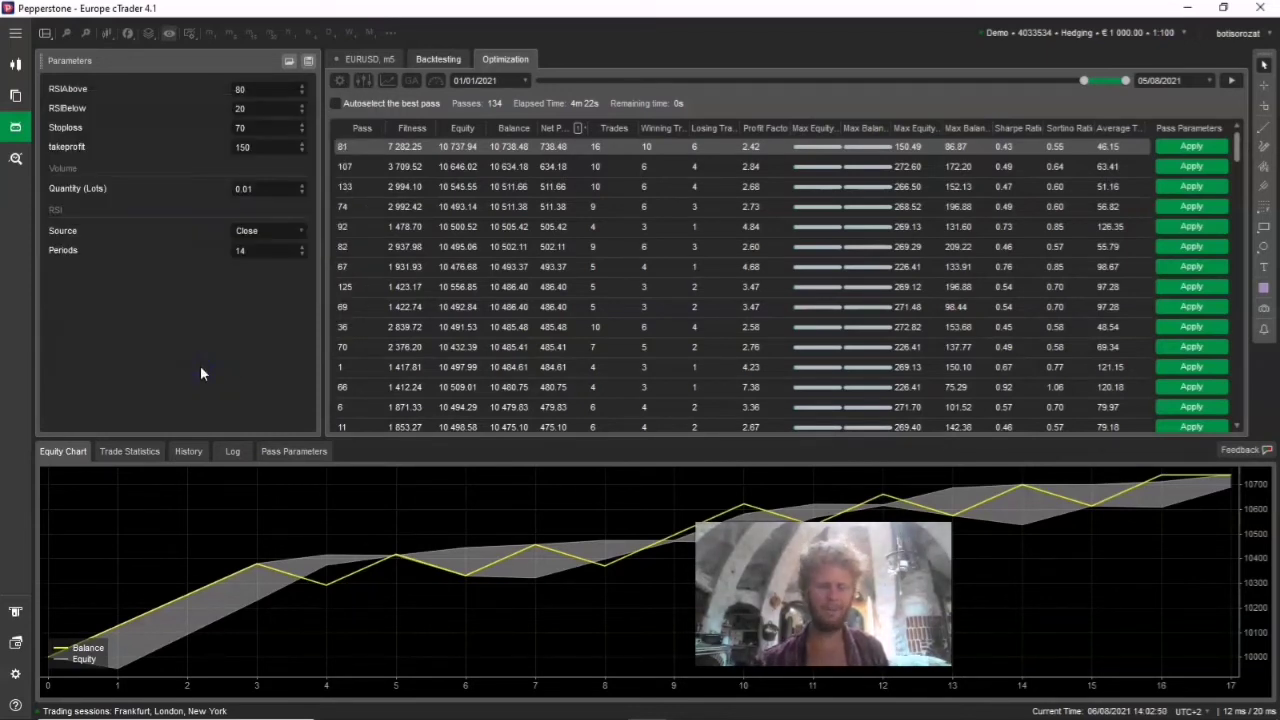
pyautogui.click(362, 80)
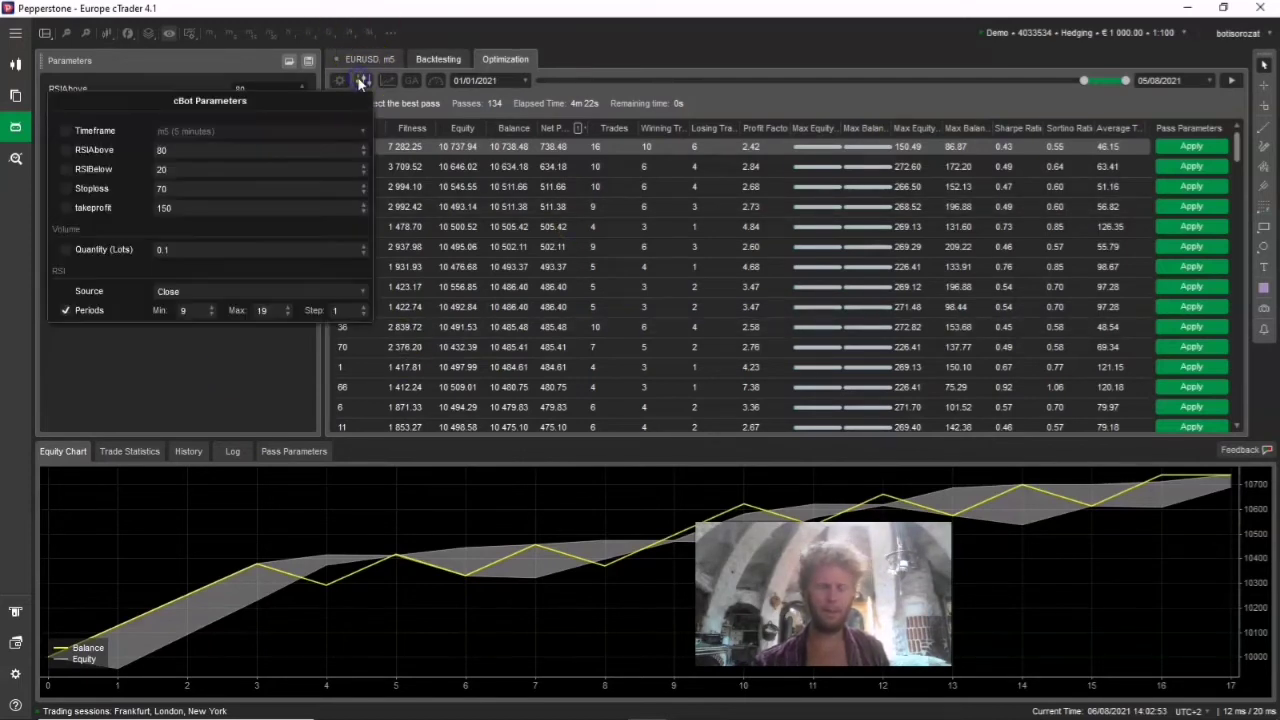
pyautogui.click(228, 249)
pyautogui.click(206, 310)
pyautogui.doubleClick(200, 310)
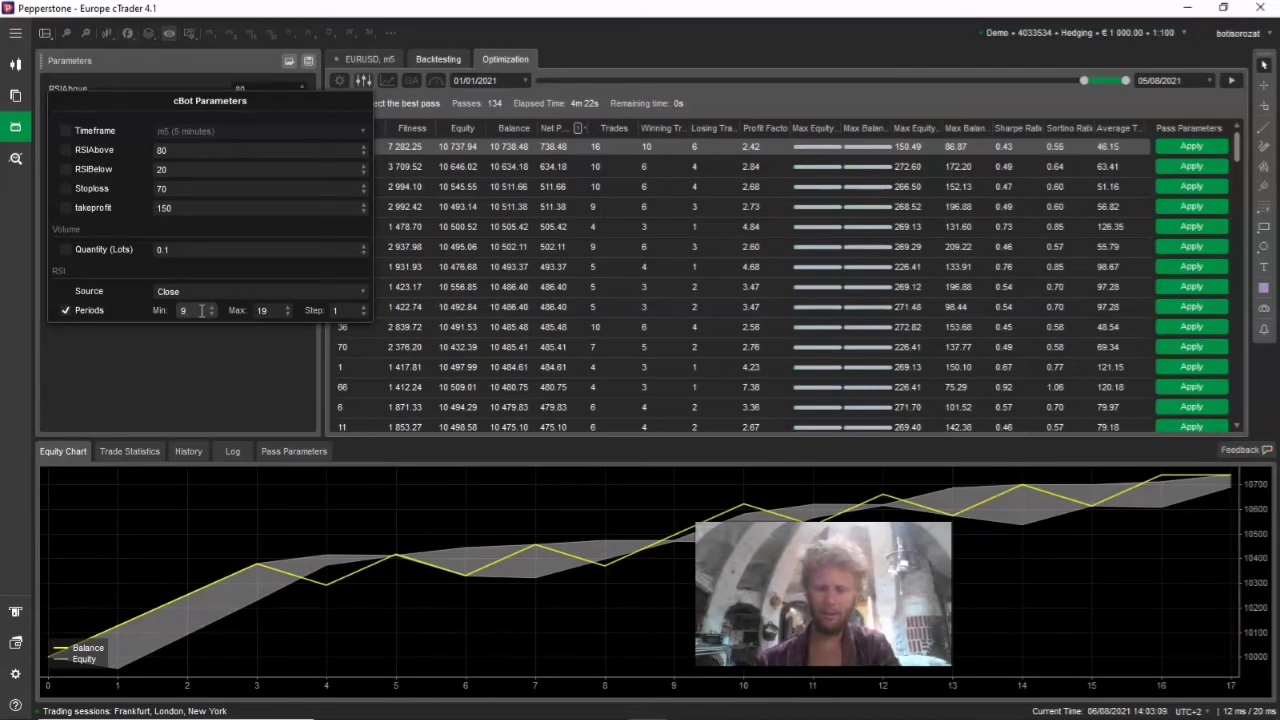
pyautogui.press('BackSpace')
pyautogui.write('1')
pyautogui.click(259, 314)
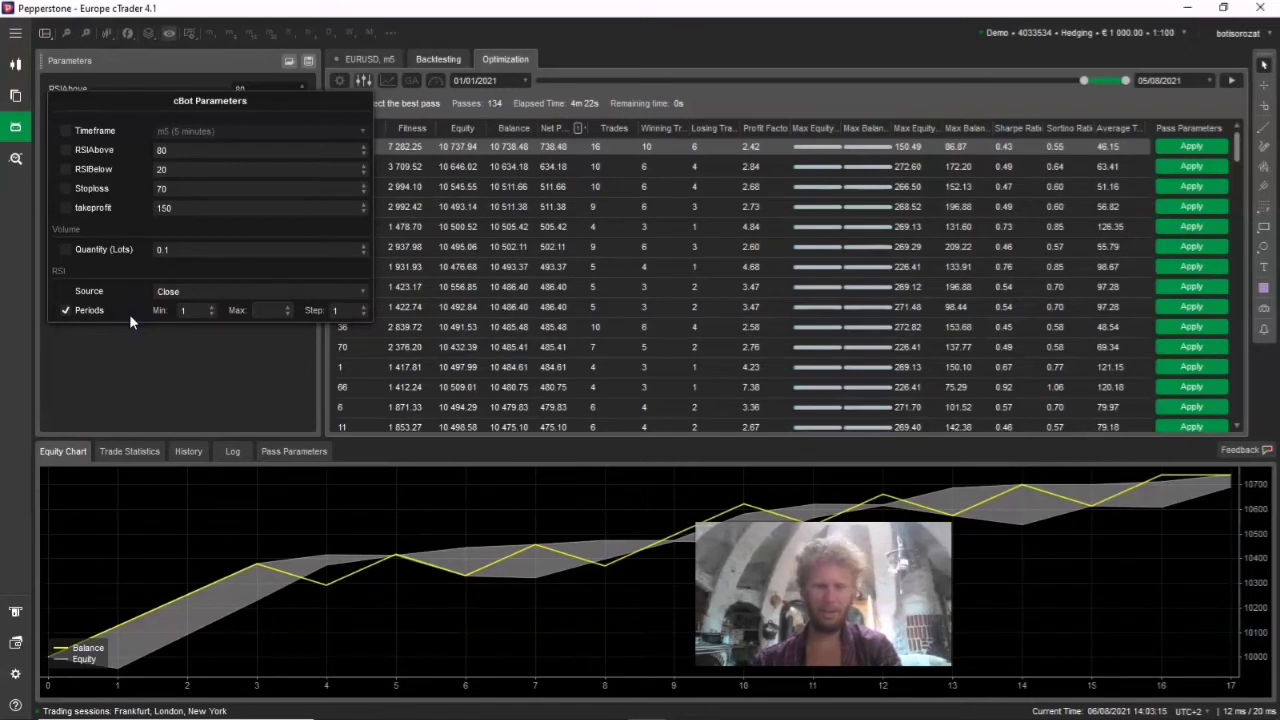
pyautogui.write('1000')
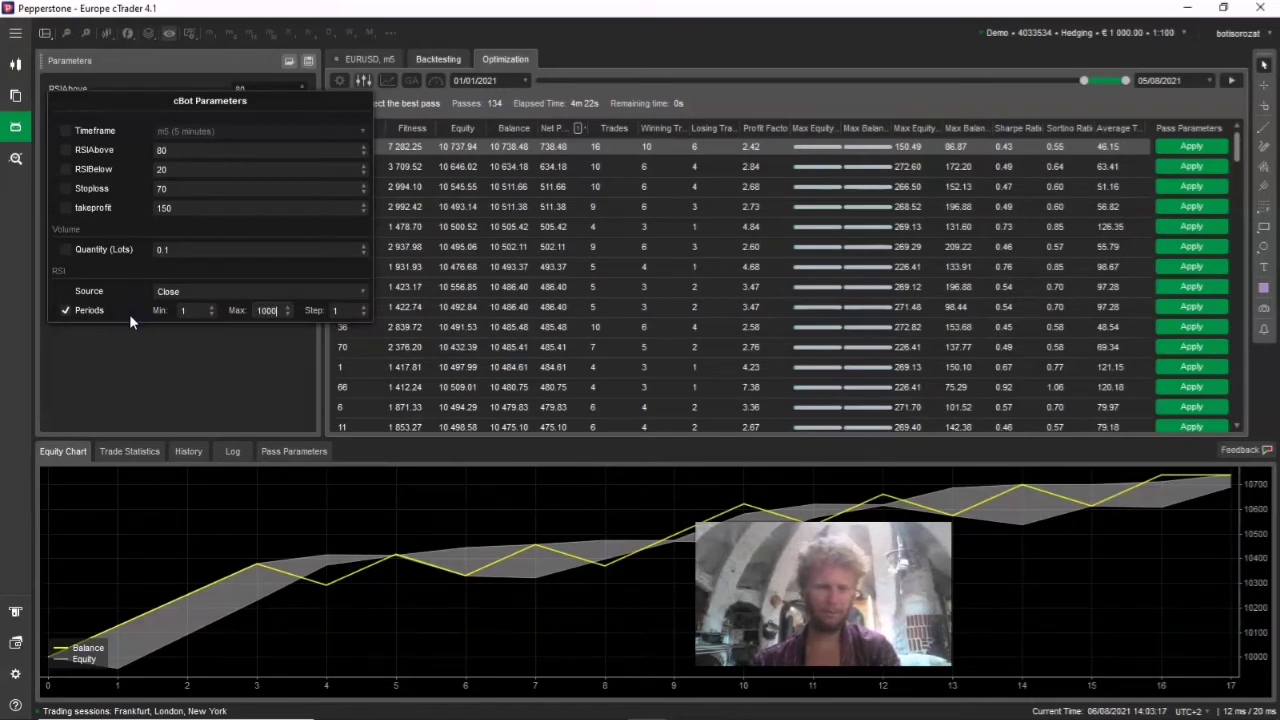
pyautogui.click(148, 400)
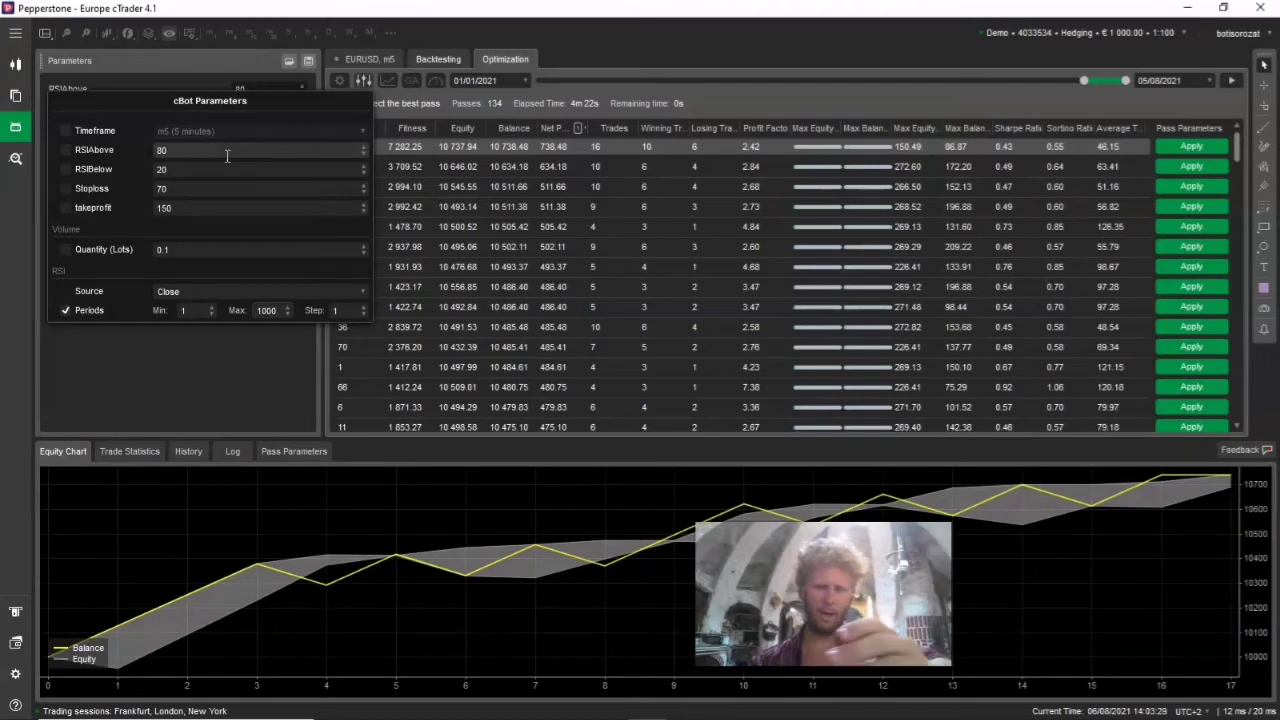
pyautogui.click(201, 368)
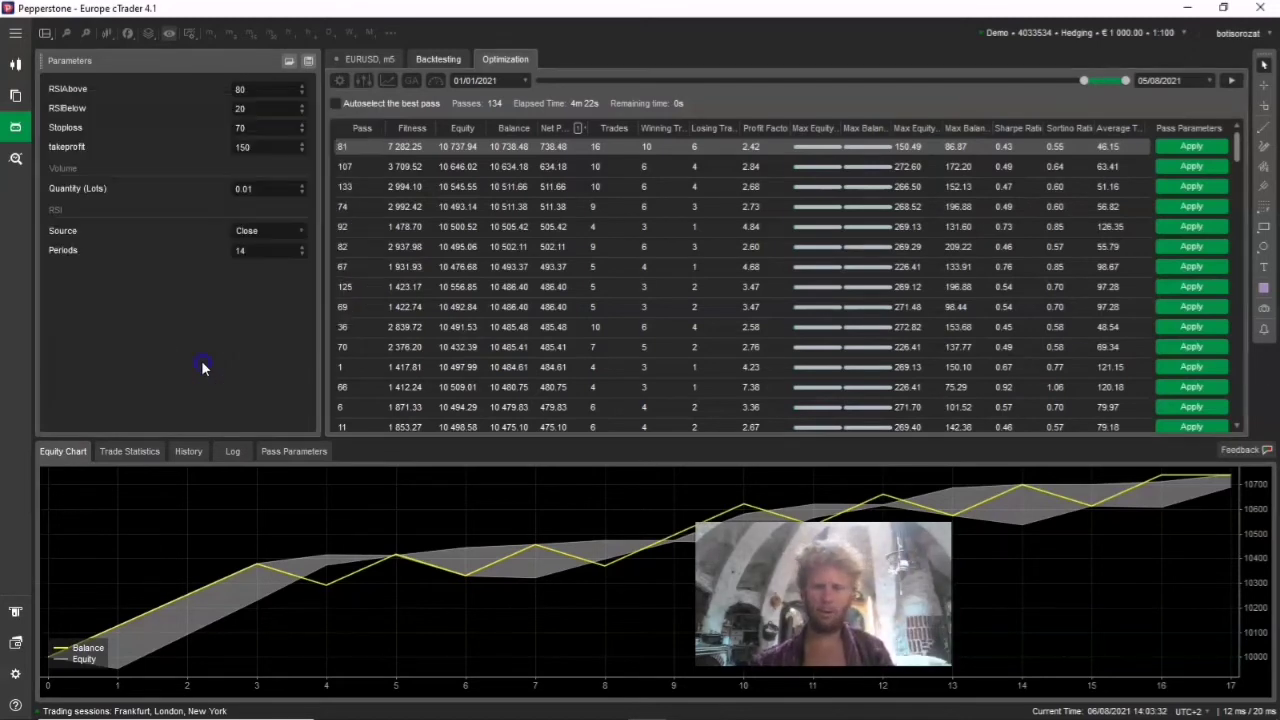
# Start the optimization run and allocate 100% of the CPU resources to it.
pyautogui.click(1229, 81)
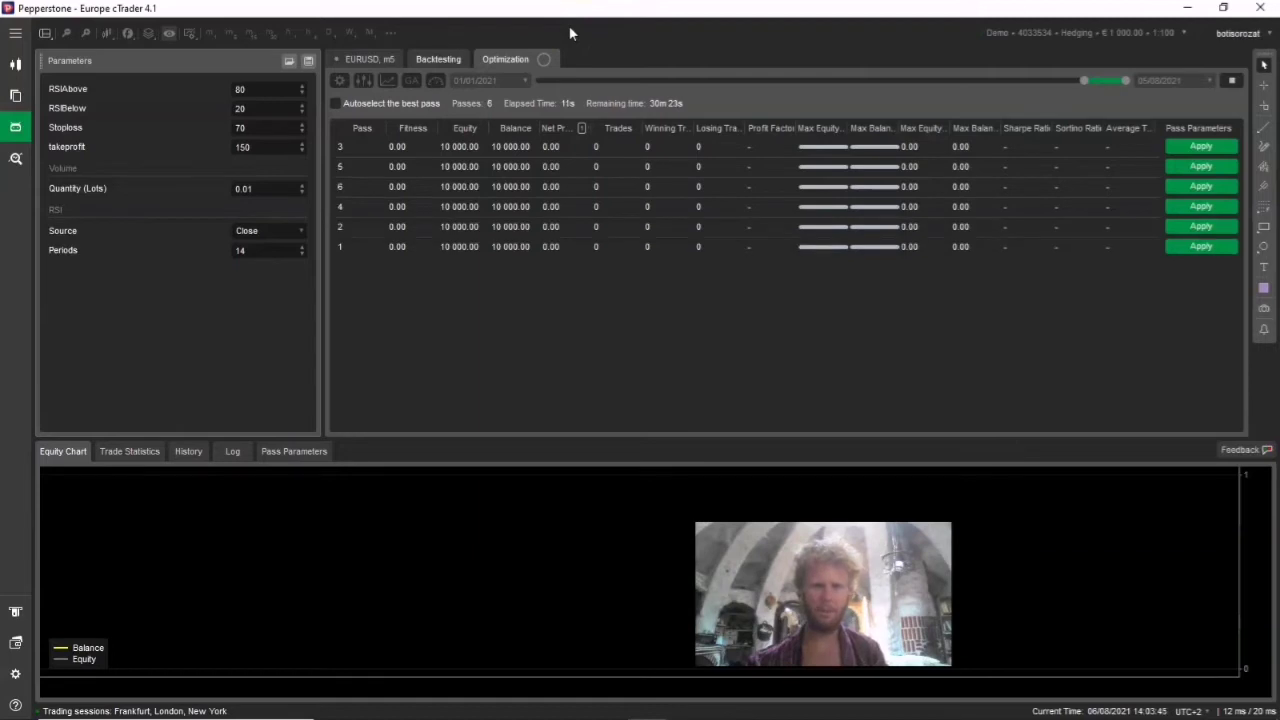
pyautogui.click(438, 81)
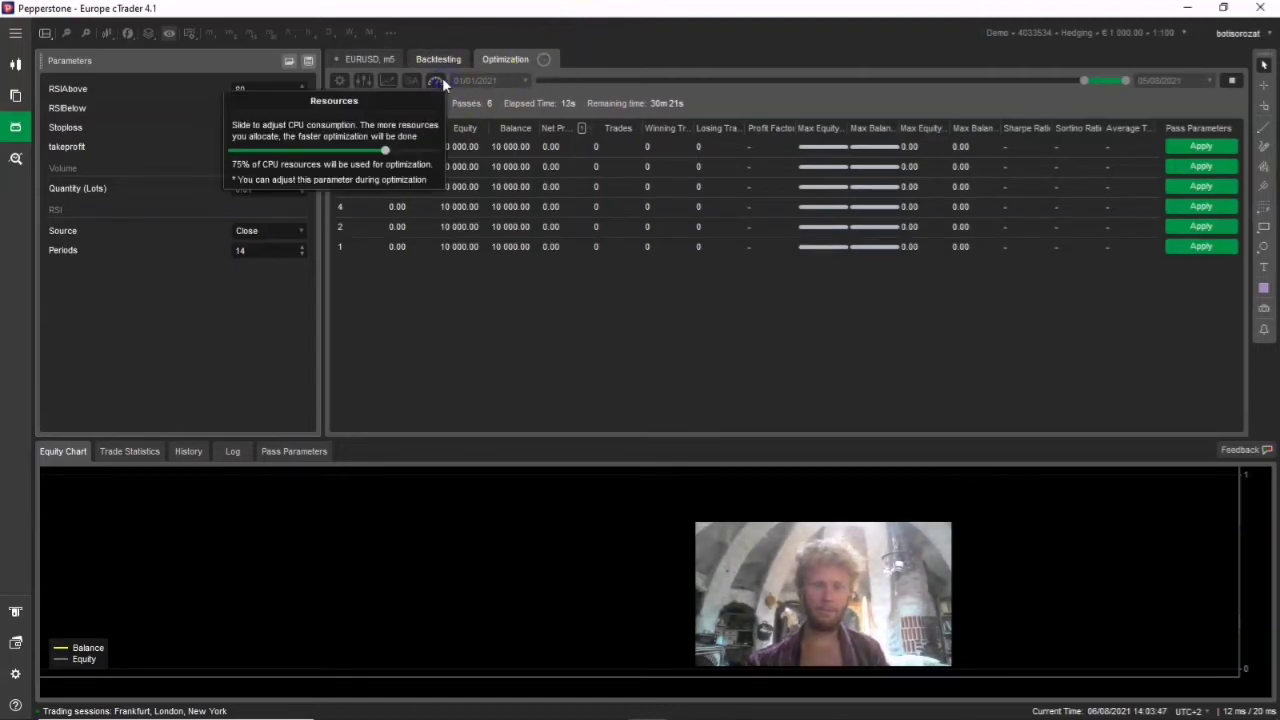
pyautogui.moveTo(385, 149); pyautogui.dragTo(436, 149)
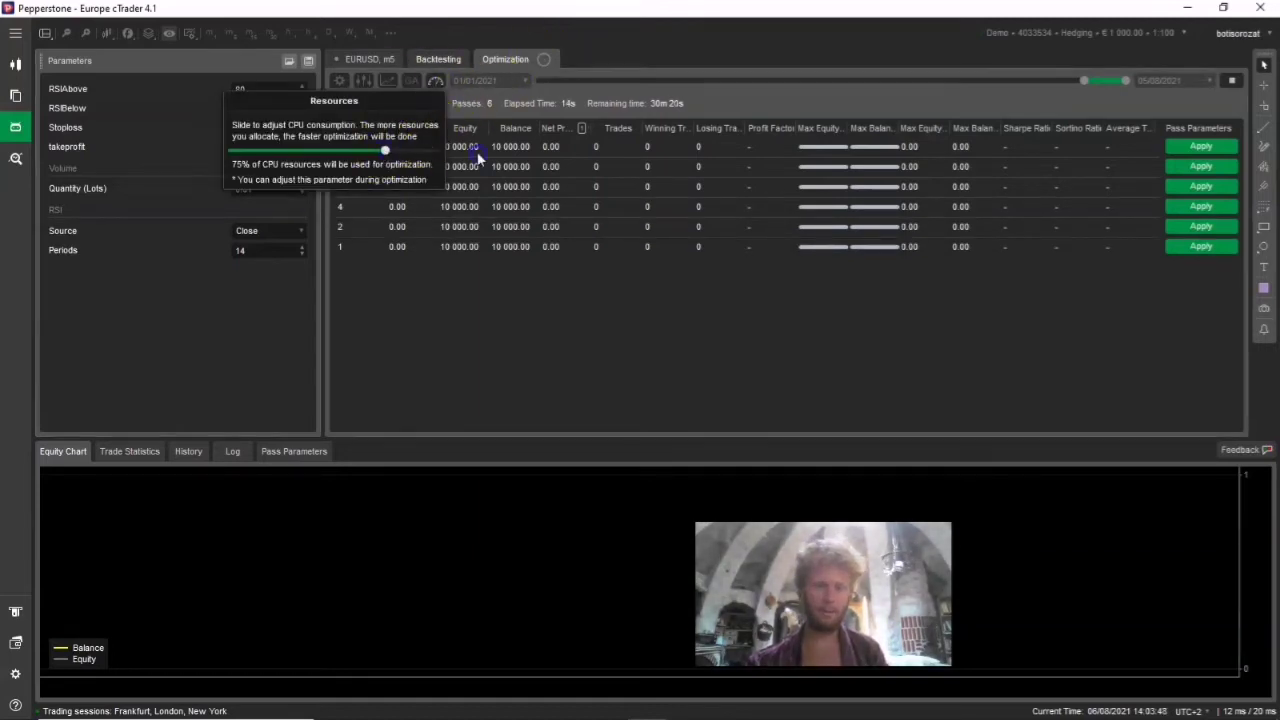
pyautogui.click(528, 351)
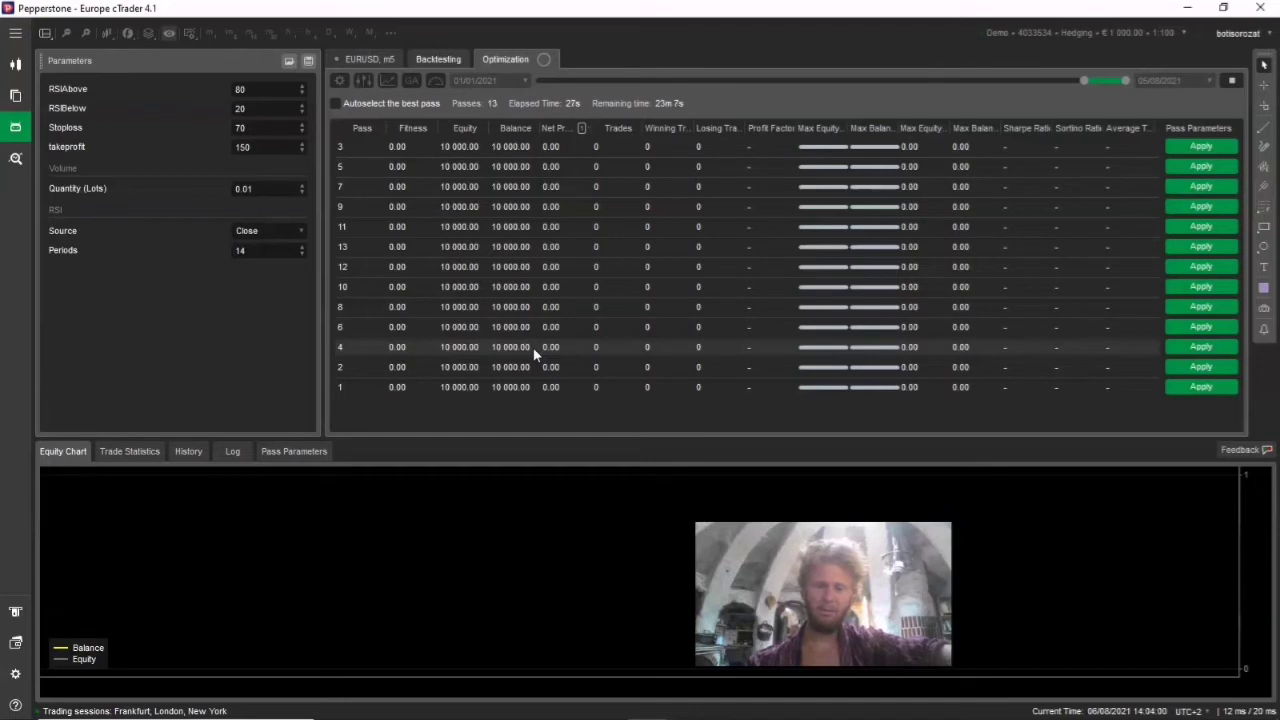
pyautogui.click(440, 82)
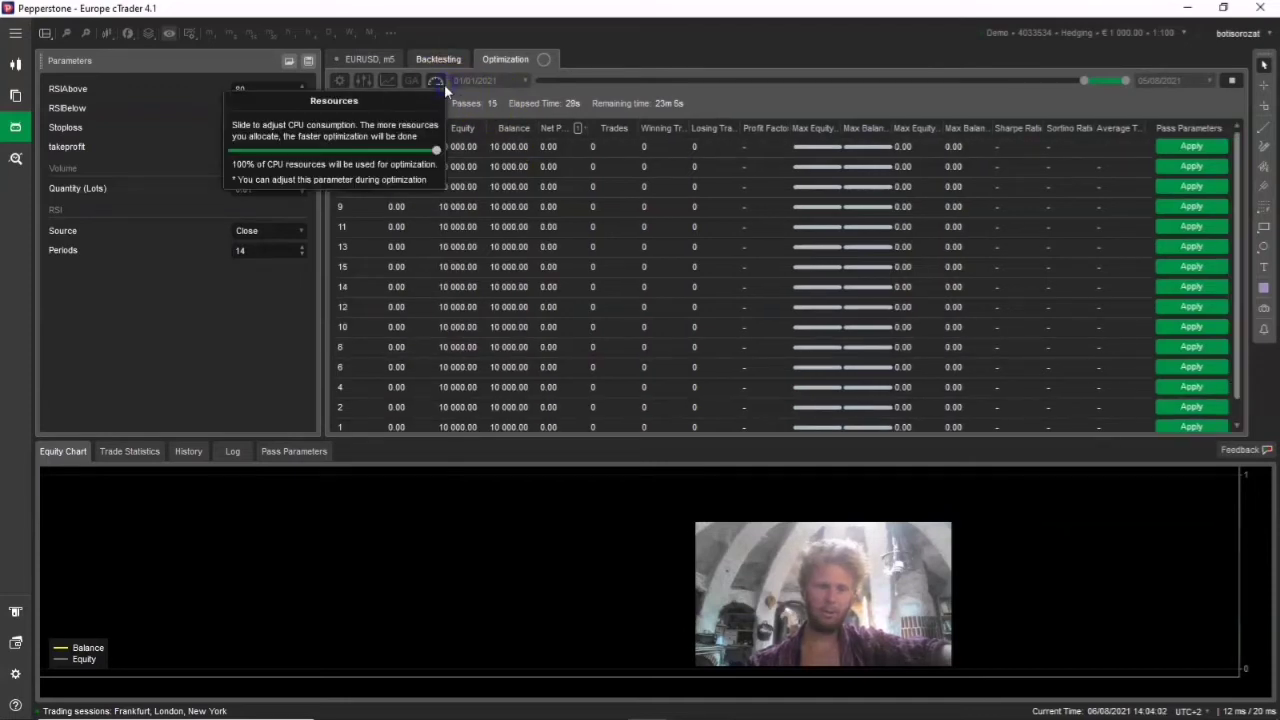
# Examine the running optimization's pass results sorted by net profit, along with the cBot parameters it uses.
pyautogui.click(368, 84)
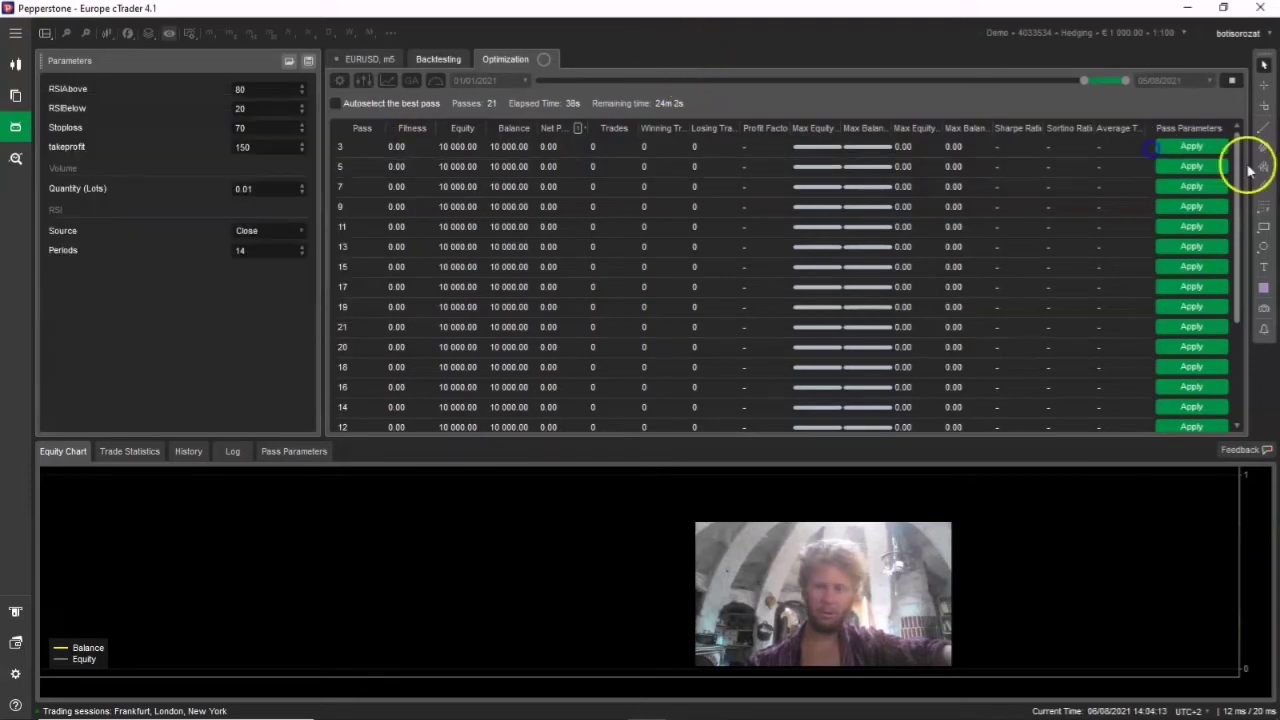
pyautogui.moveTo(1240, 157); pyautogui.dragTo(1214, 80)
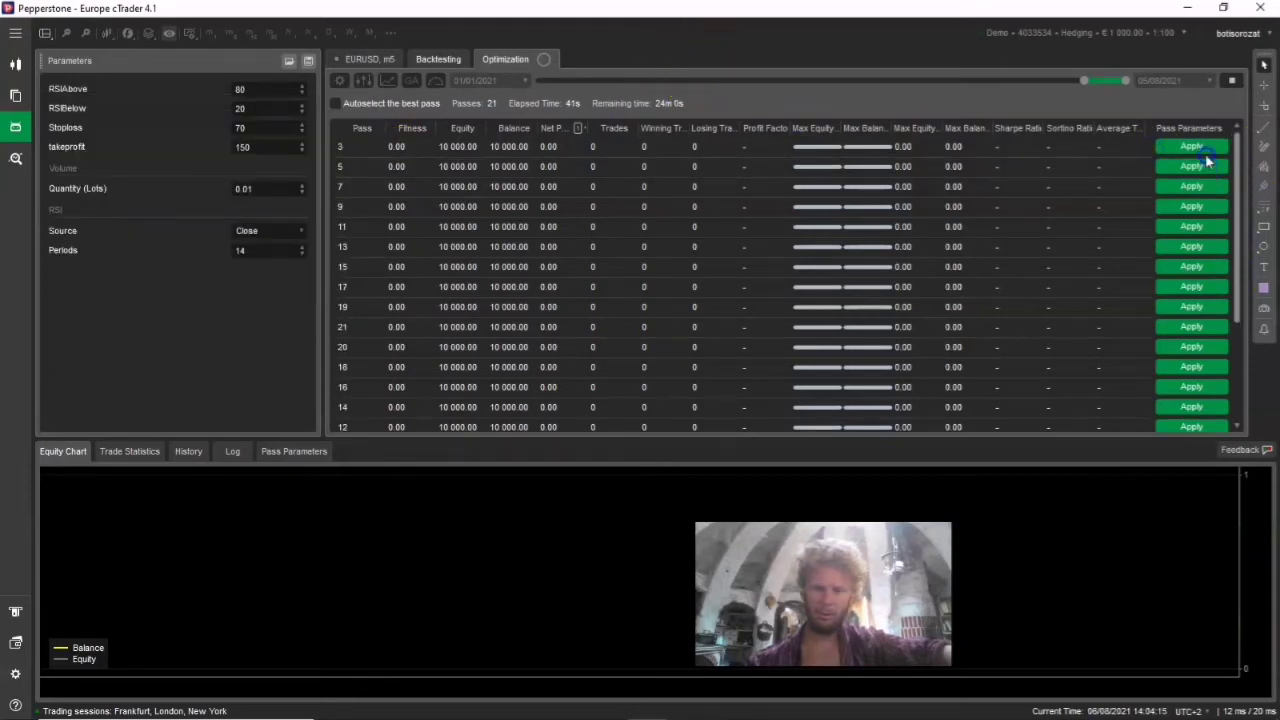
pyautogui.click(552, 128)
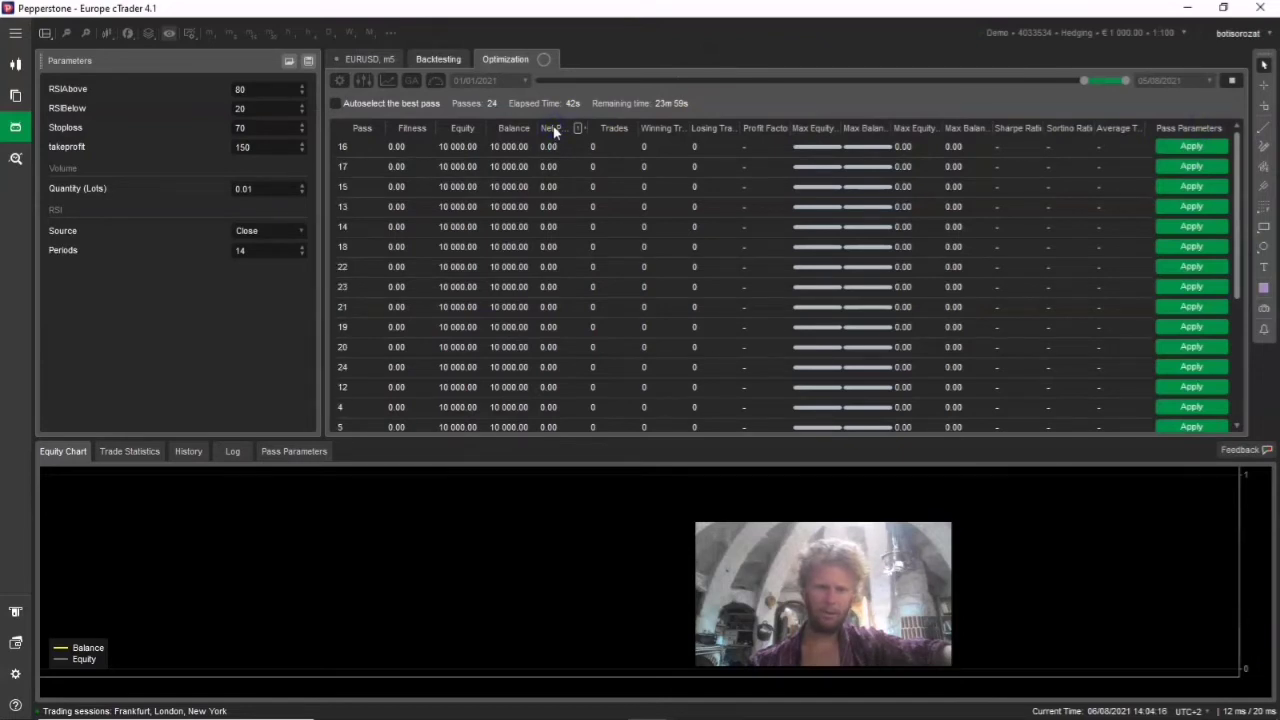
pyautogui.click(361, 80)
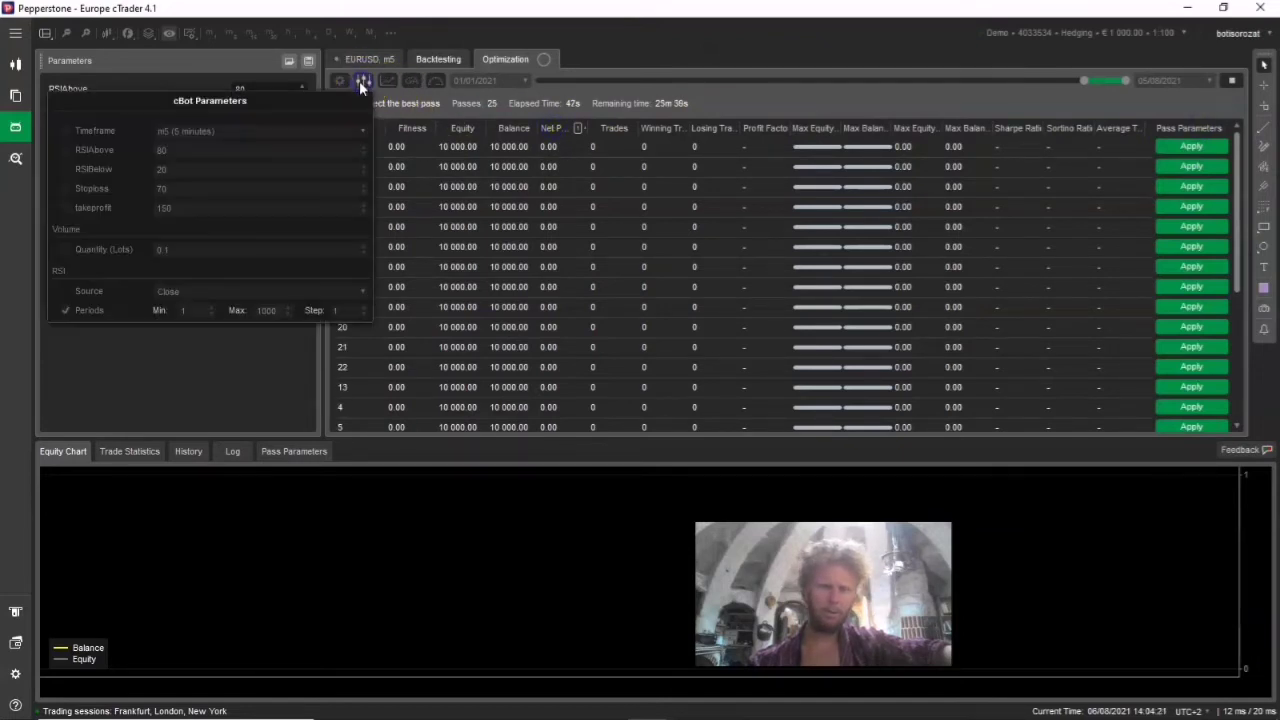
pyautogui.scroll(-5, 751, 289)
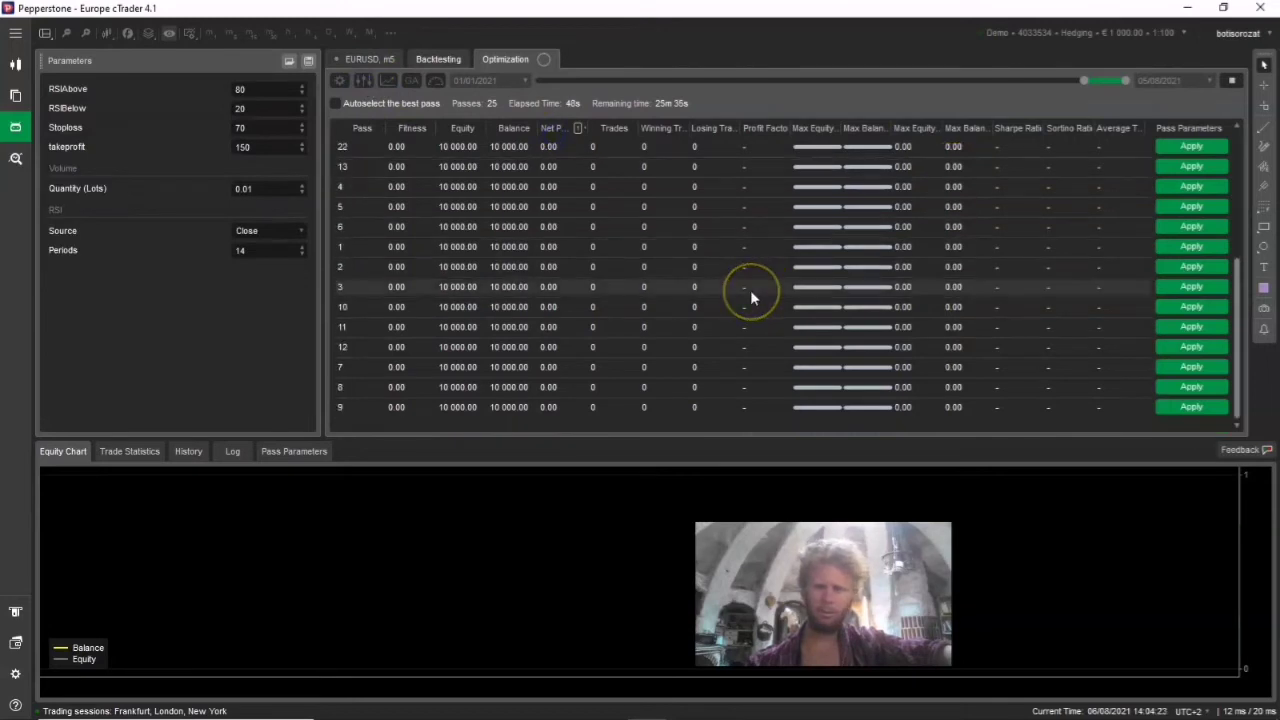
pyautogui.scroll(5, 750, 290)
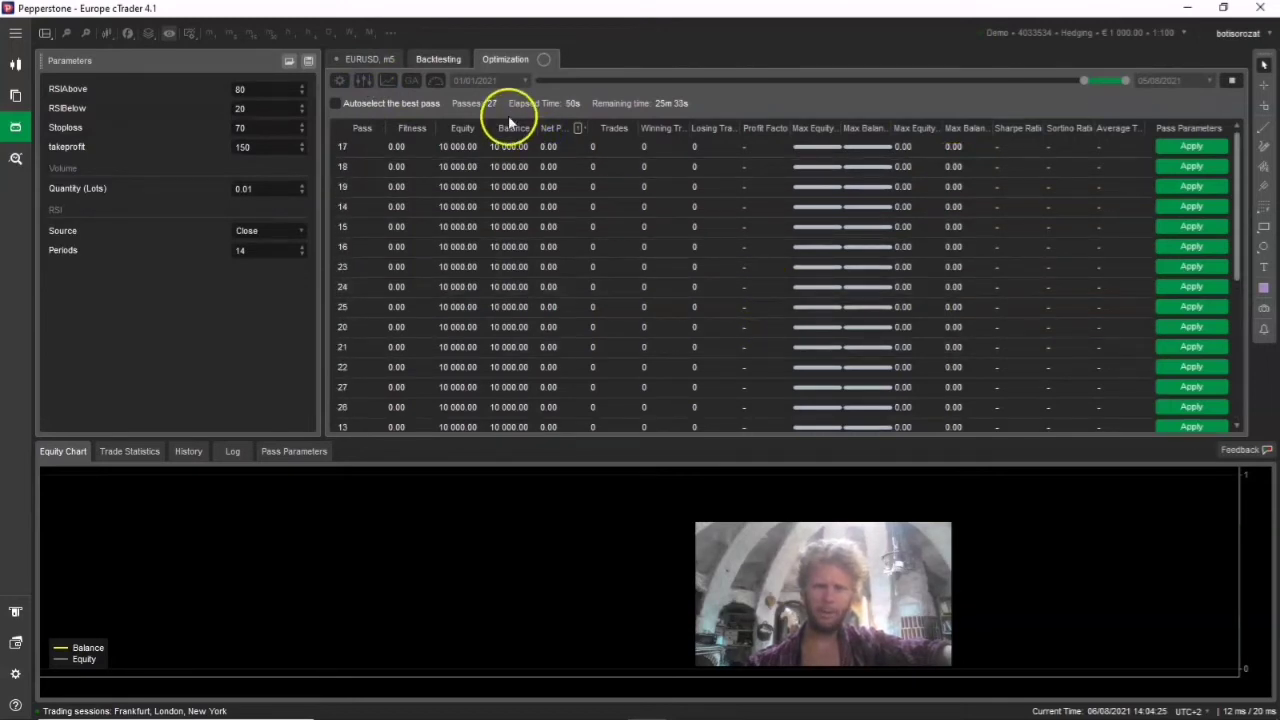
pyautogui.scroll(-2, 551, 280)
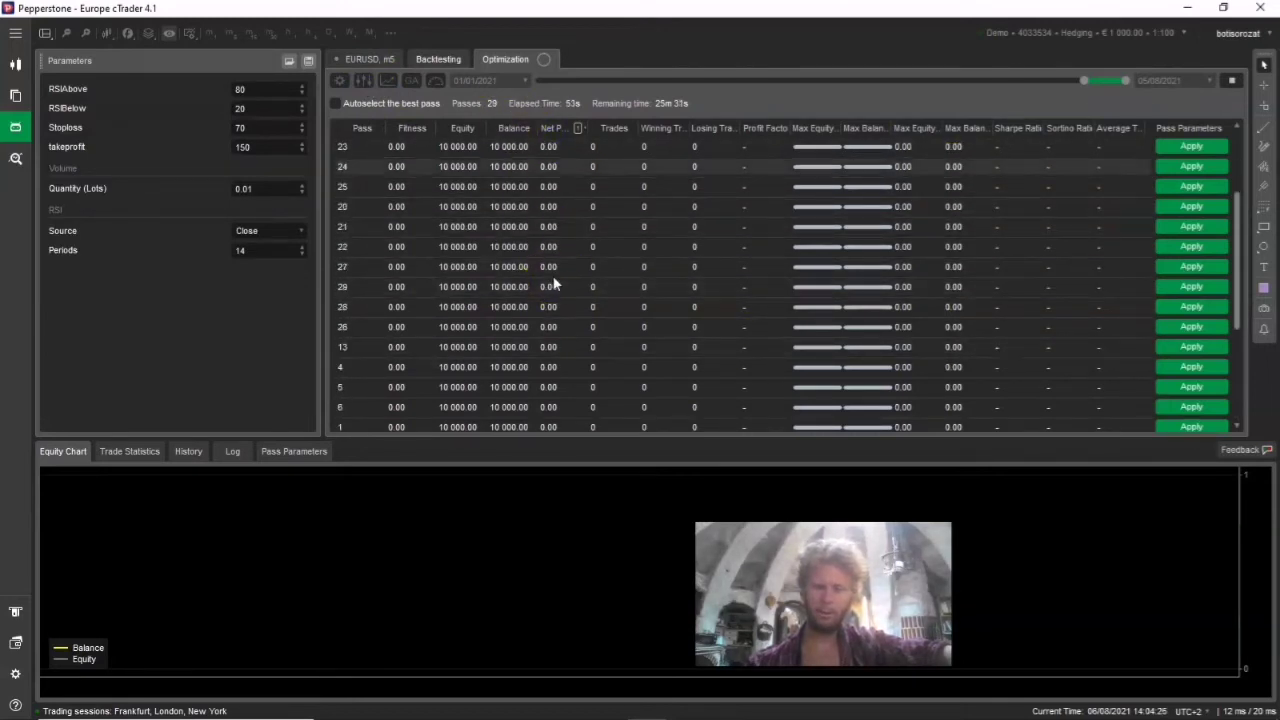
pyautogui.scroll(2, 551, 280)
pyautogui.click(1160, 155)
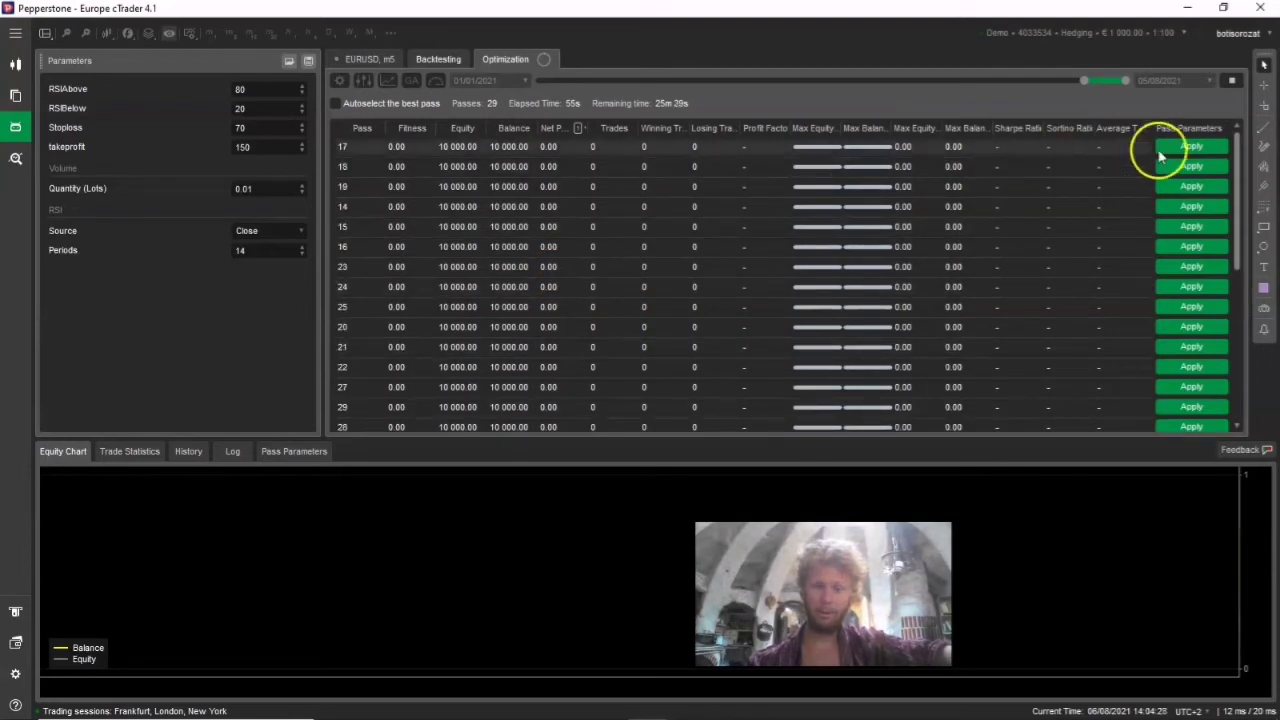
# Stop the optimization run and set the maximum of the RSI Periods range to 50.
pyautogui.click(1230, 80)
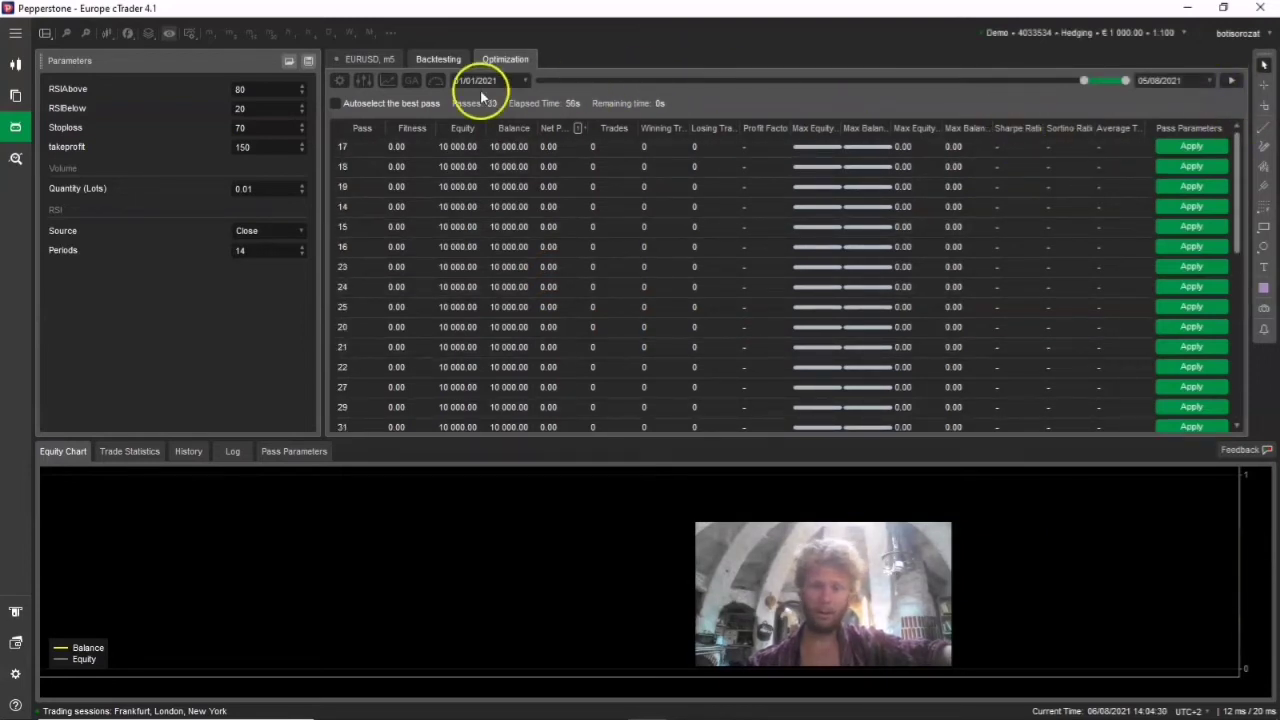
pyautogui.click(361, 80)
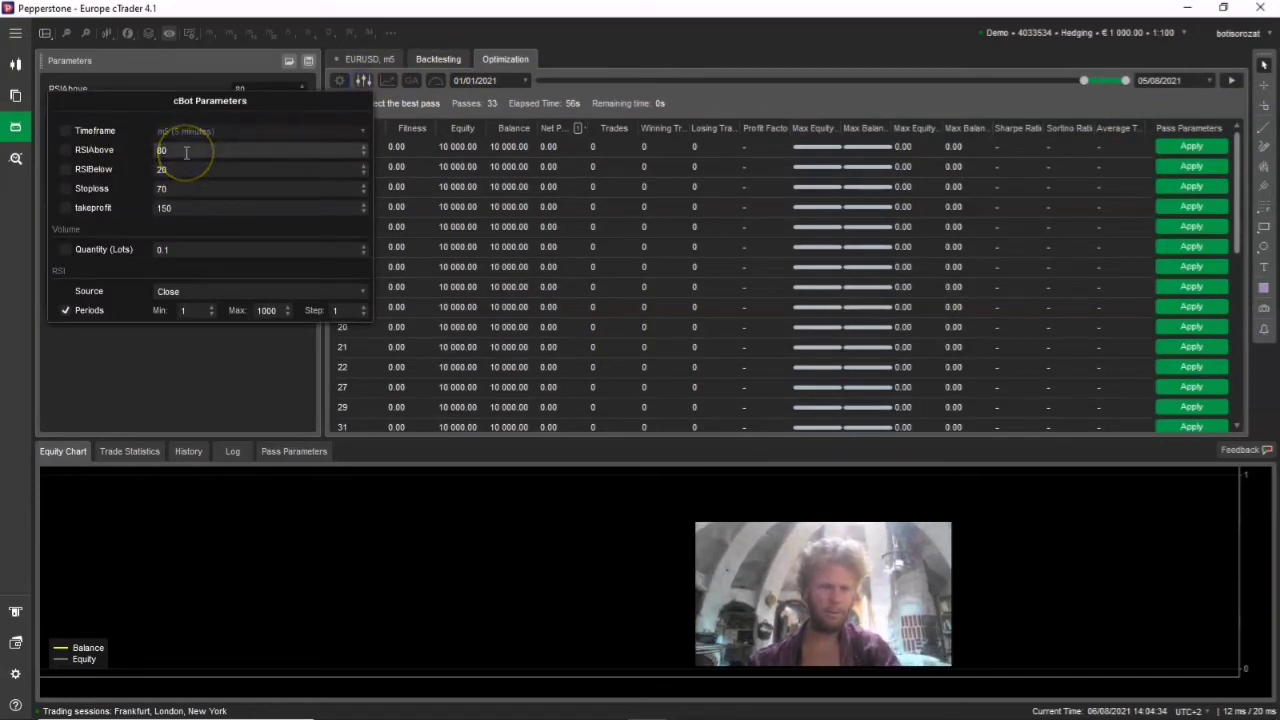
pyautogui.click(191, 189)
pyautogui.click(193, 212)
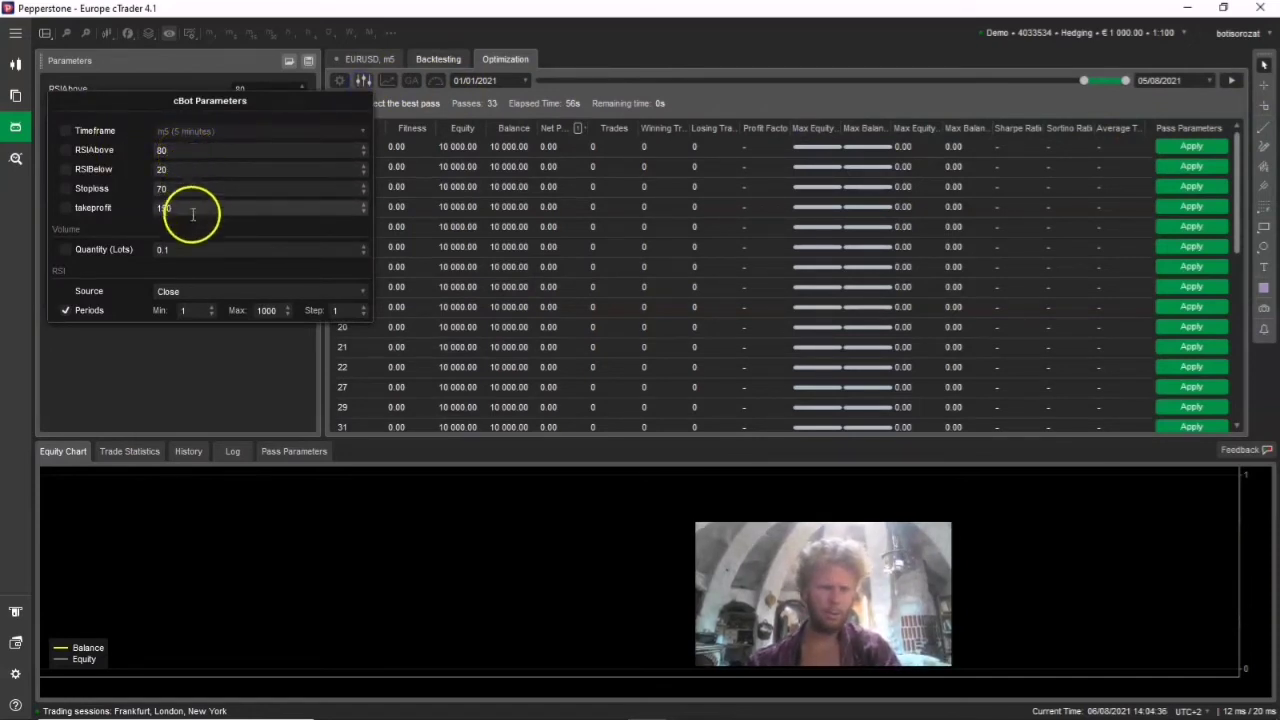
pyautogui.click(211, 312)
pyautogui.doubleClick(272, 310)
pyautogui.press('BackSpace')
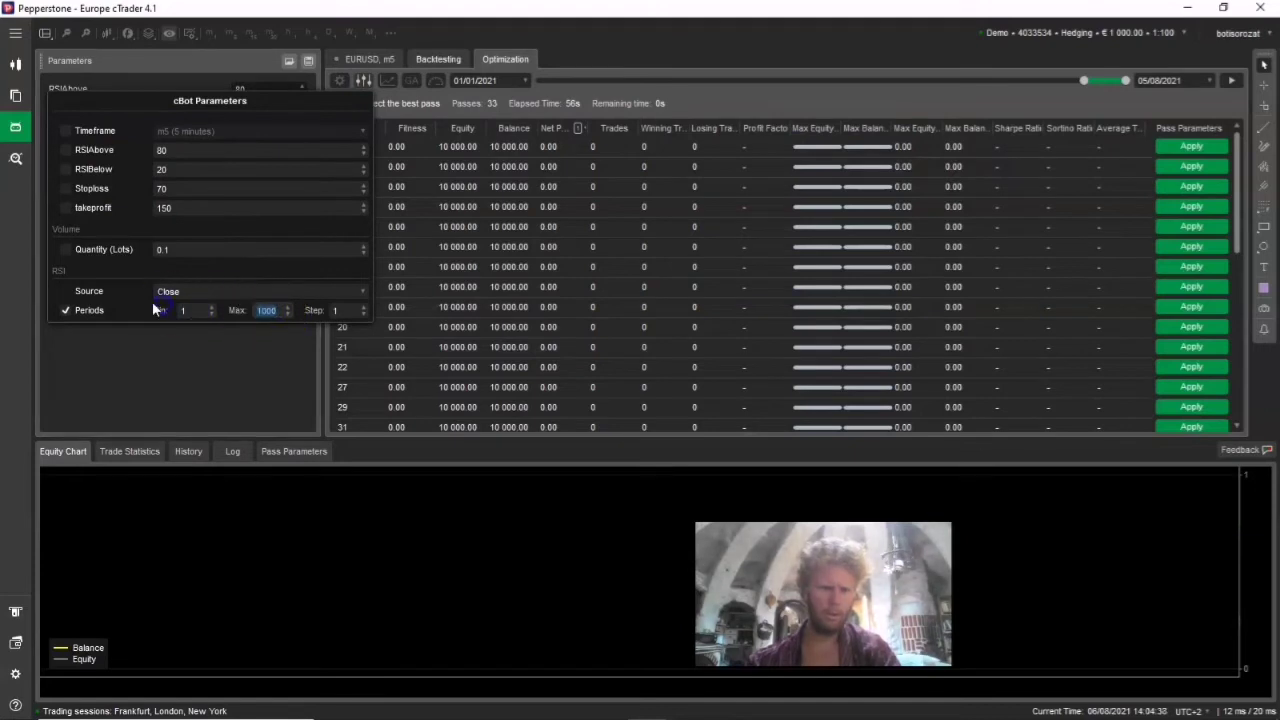
pyautogui.write('50')
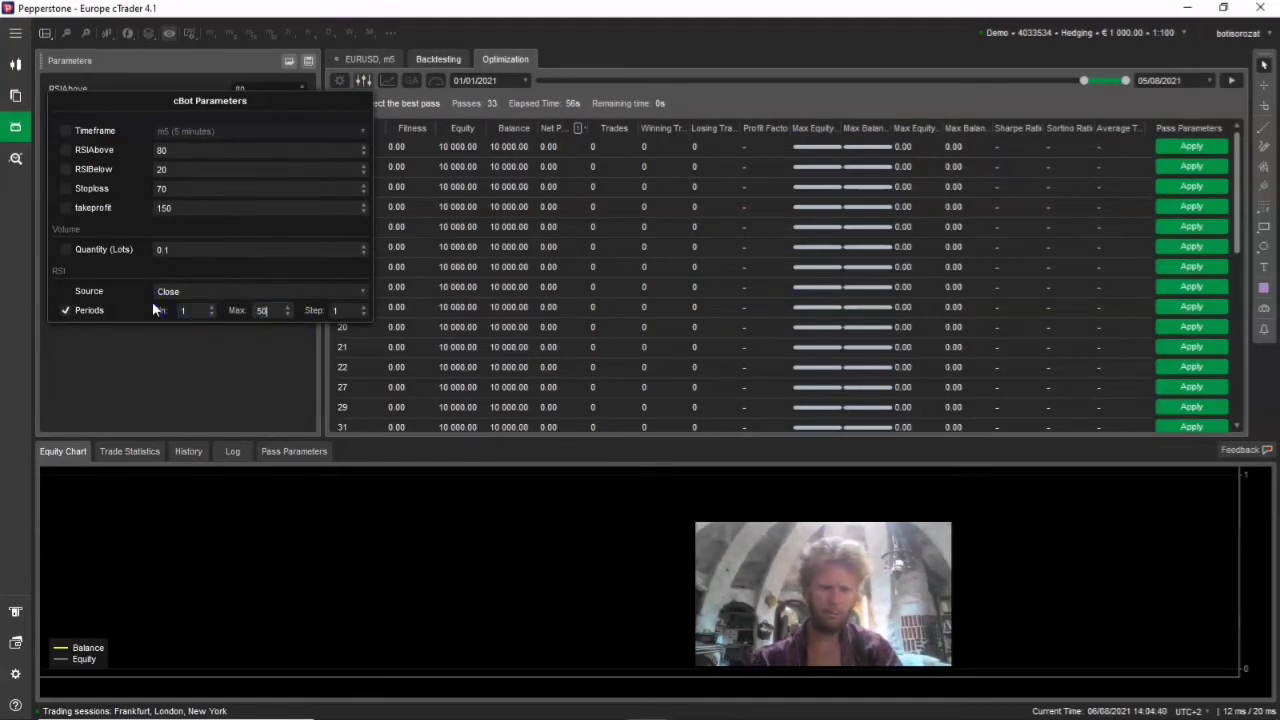
pyautogui.click(155, 315)
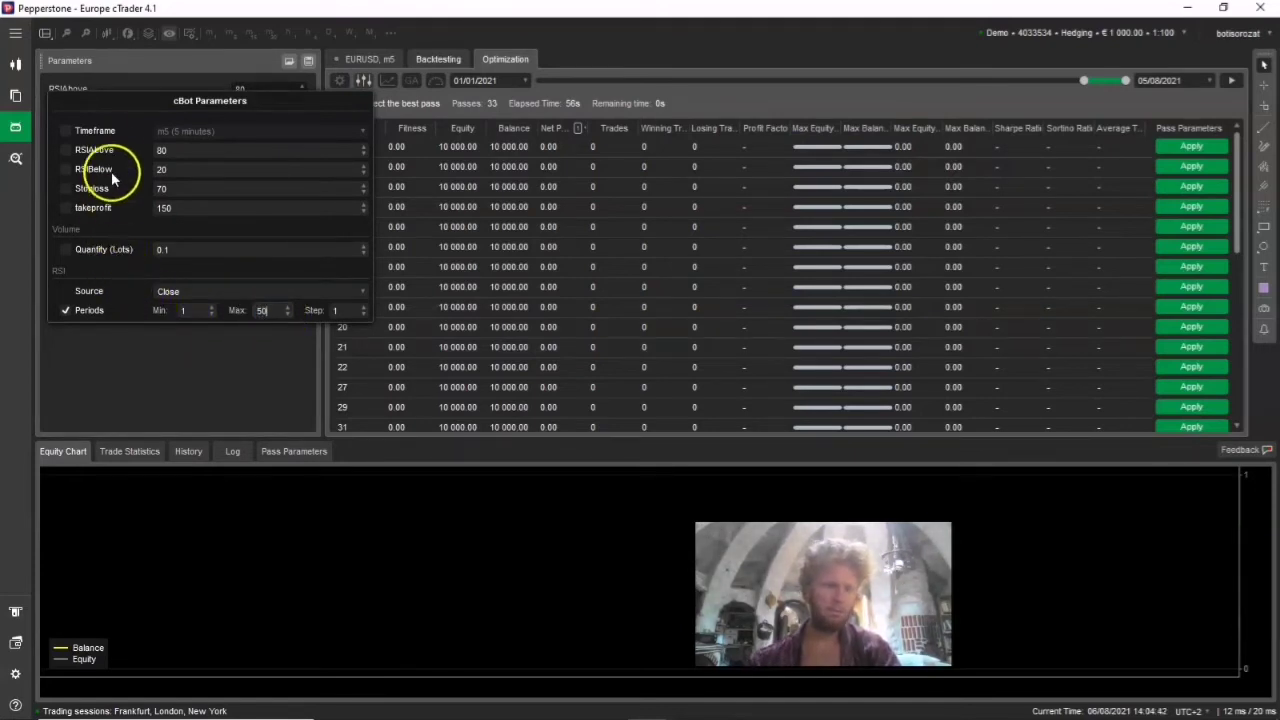
# Include RSIAbove and RSIBelow in the optimization and set the RSIAbove range minimum to 70.
pyautogui.click(64, 149)
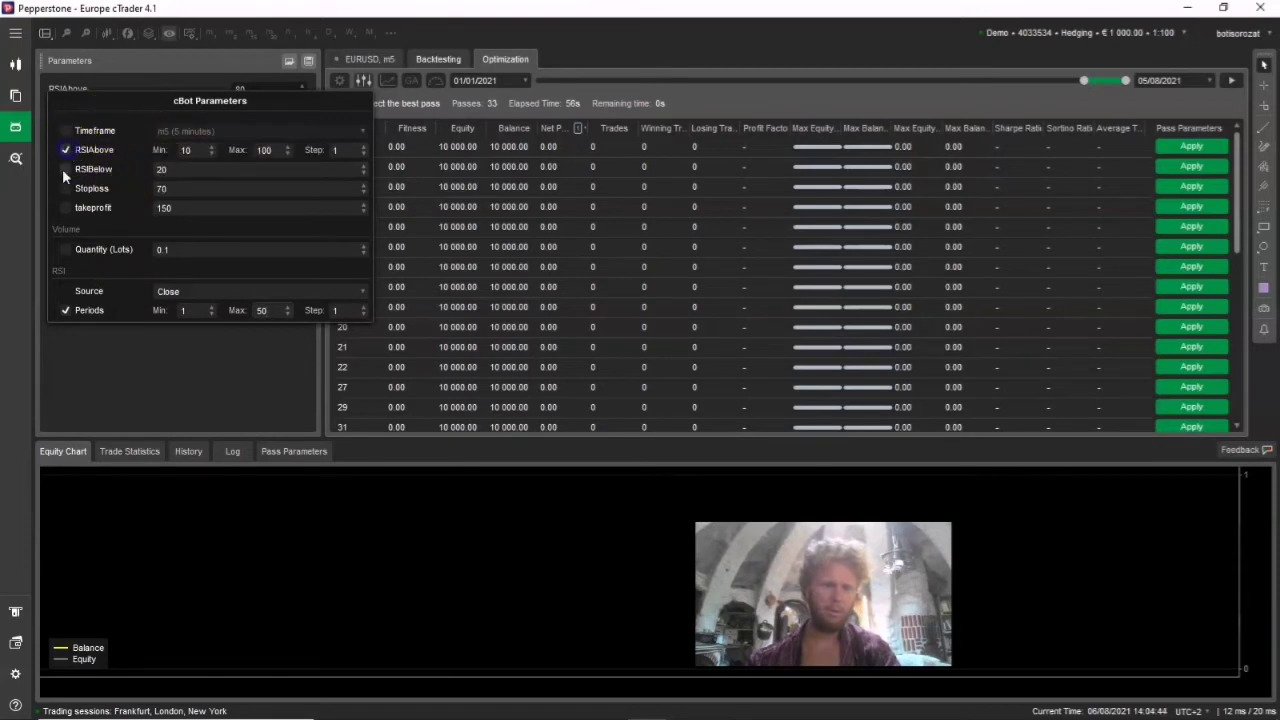
pyautogui.click(63, 169)
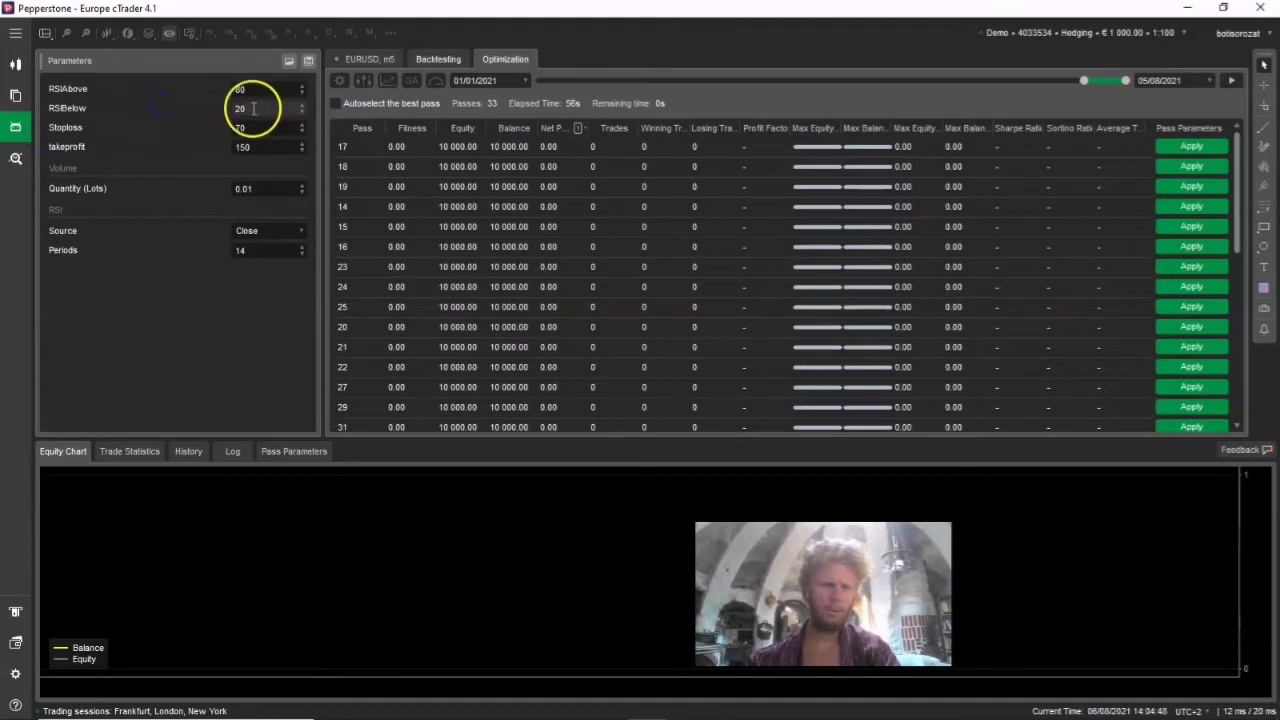
pyautogui.click(364, 79)
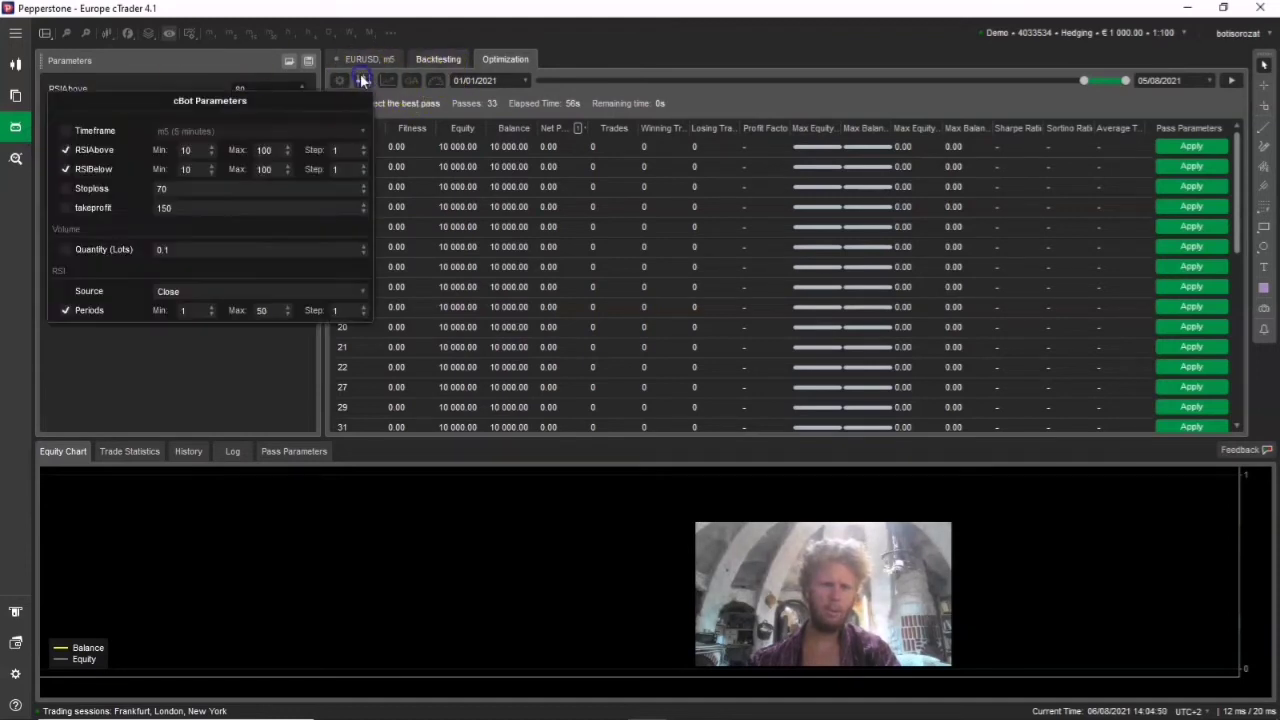
pyautogui.click(204, 155)
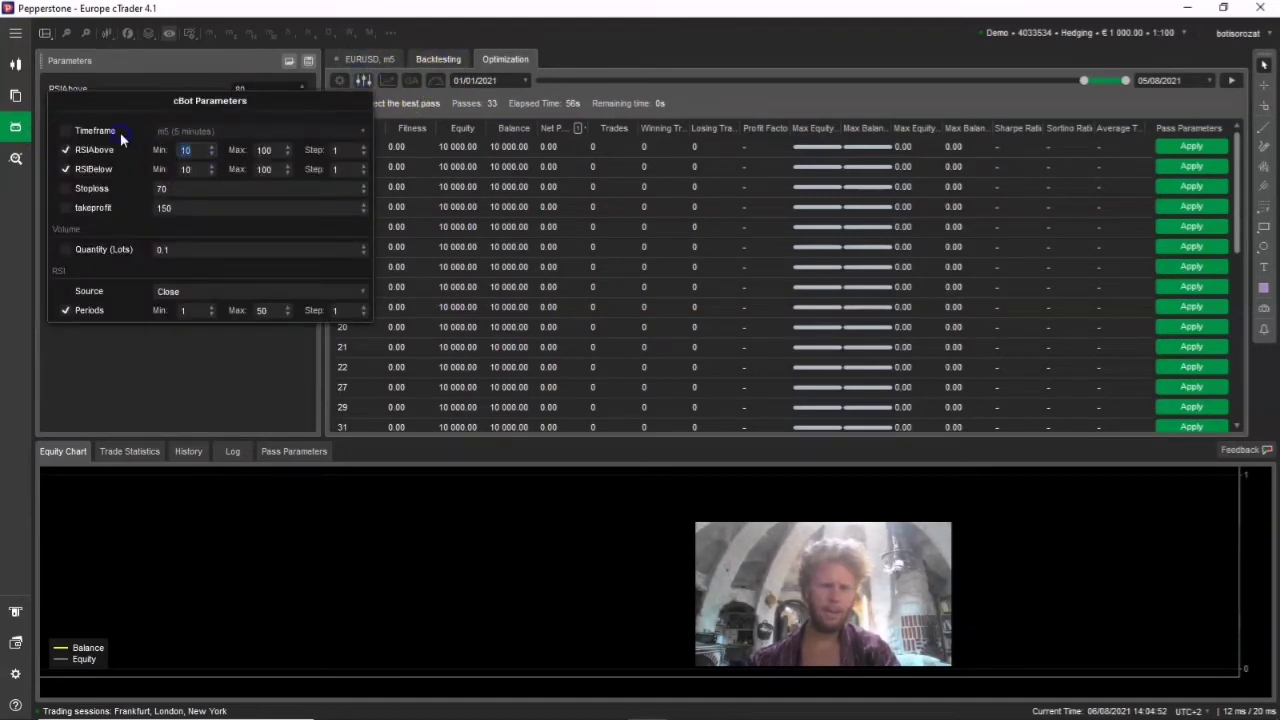
pyautogui.press('BackSpace')
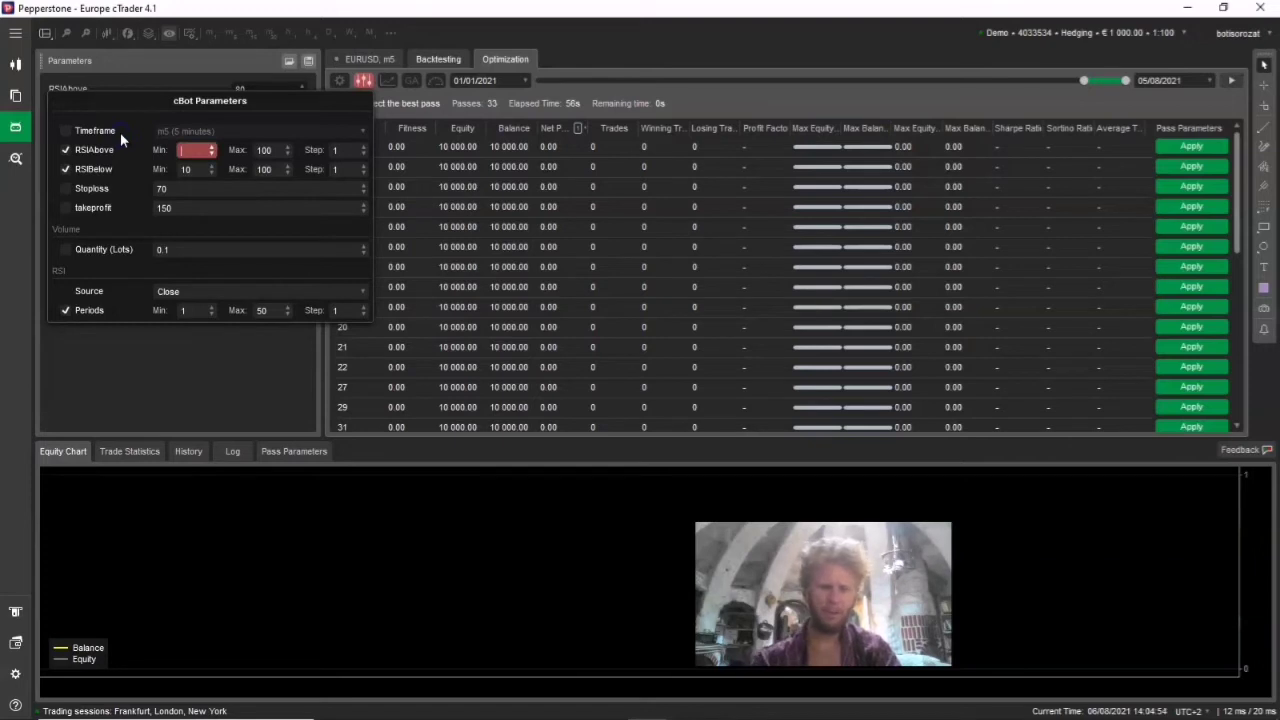
pyautogui.write('70')
# Set the RSIBelow range maximum to 20 and start the optimization with the new ranges.
pyautogui.doubleClick(186, 169)
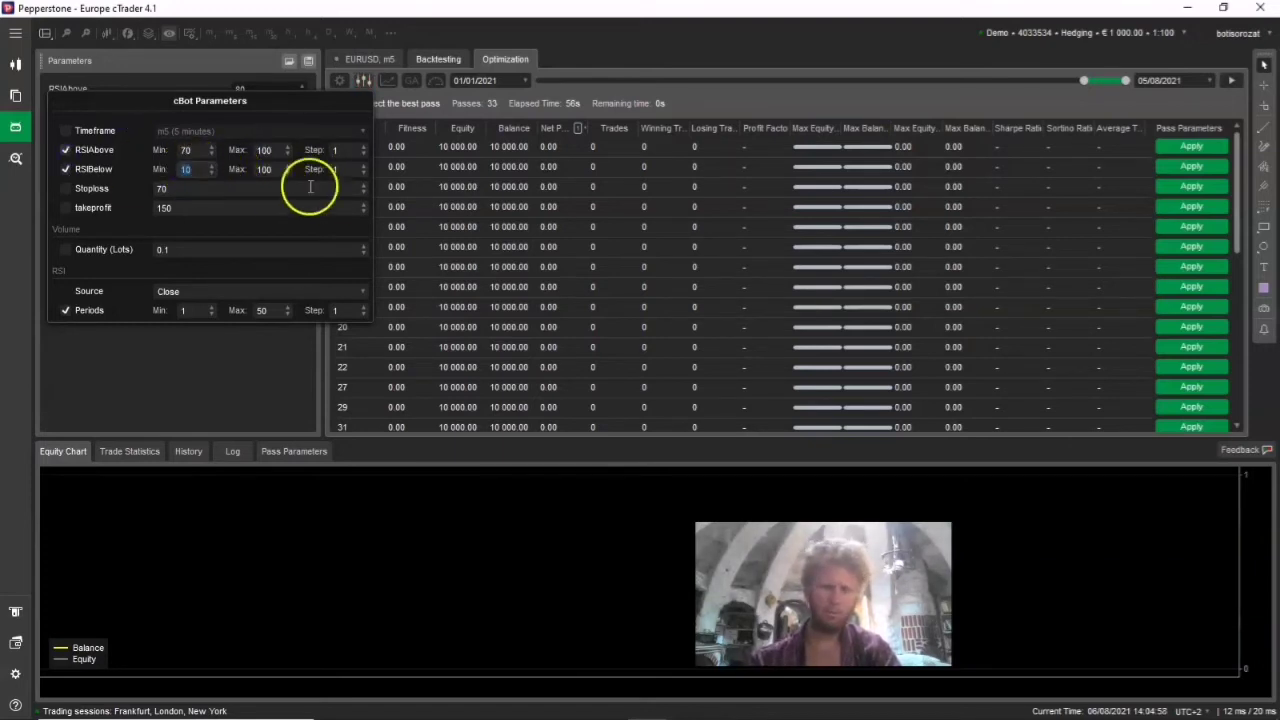
pyautogui.doubleClick(265, 169)
pyautogui.write('20')
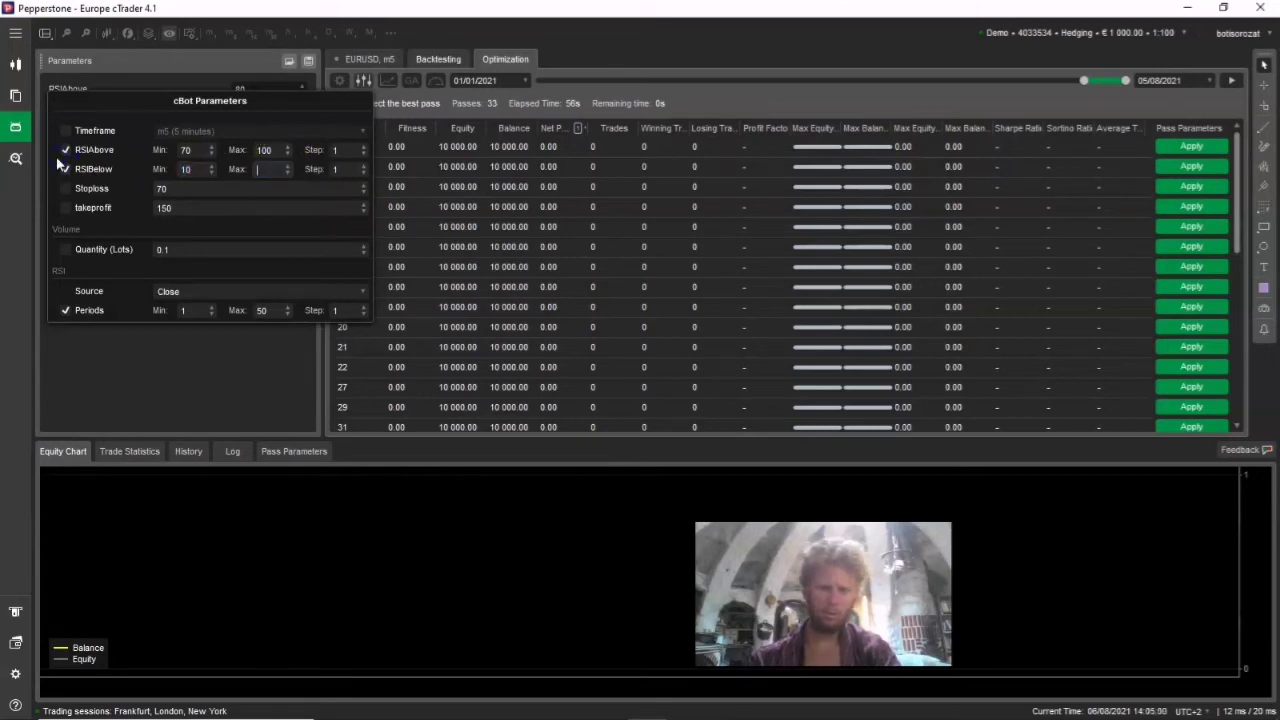
pyautogui.click(660, 256)
pyautogui.click(743, 33)
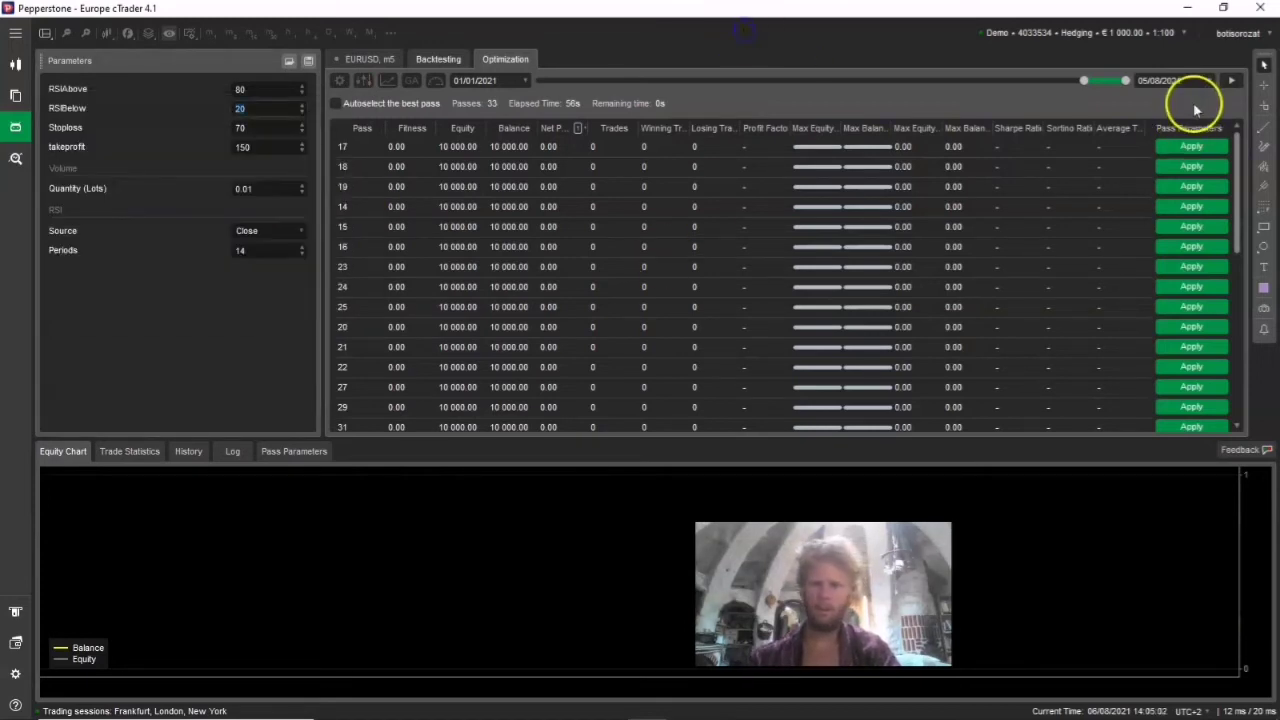
pyautogui.click(1232, 80)
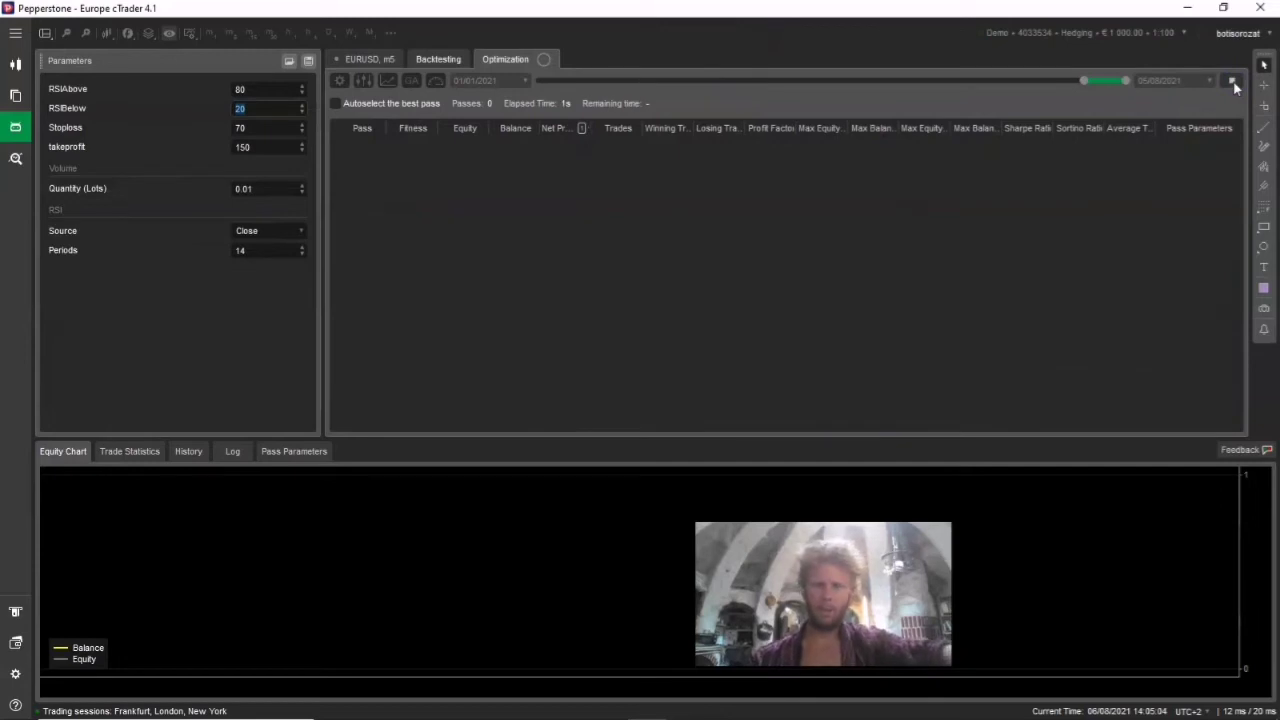
pyautogui.click(1148, 182)
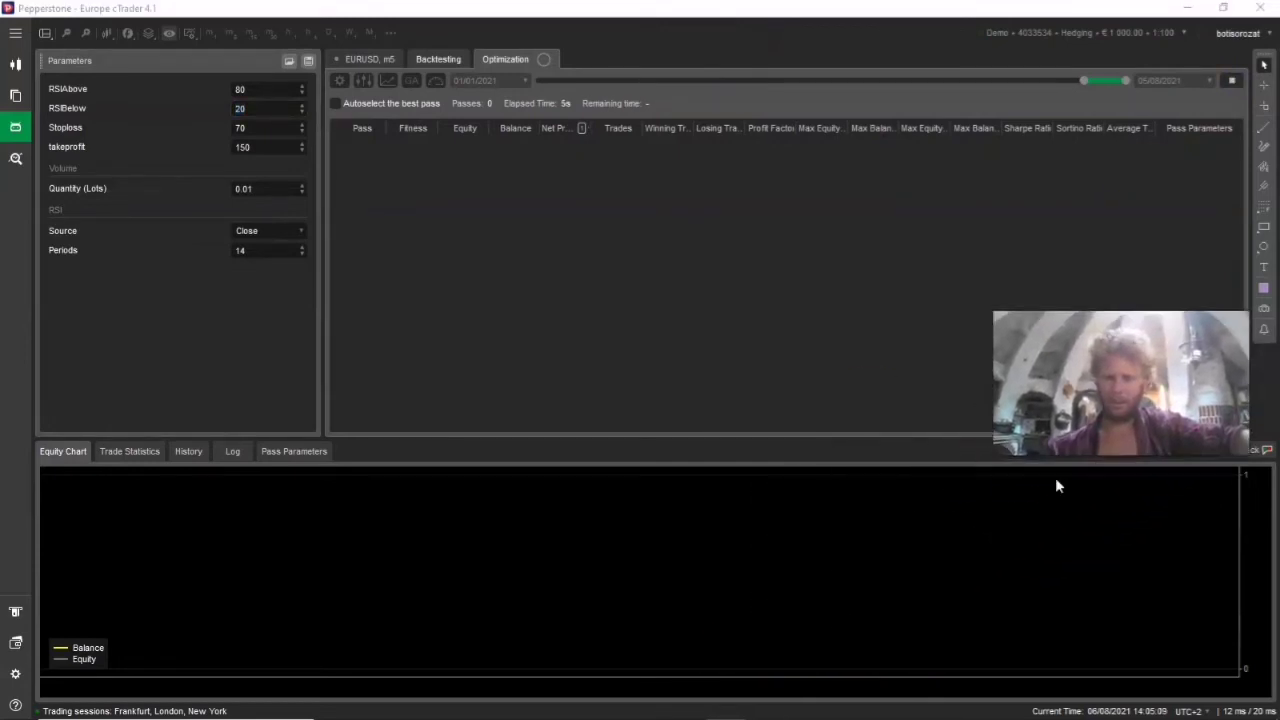
# Sort the optimization passes by net profit and view the equity chart of the most profitable pass.
pyautogui.click(527, 133)
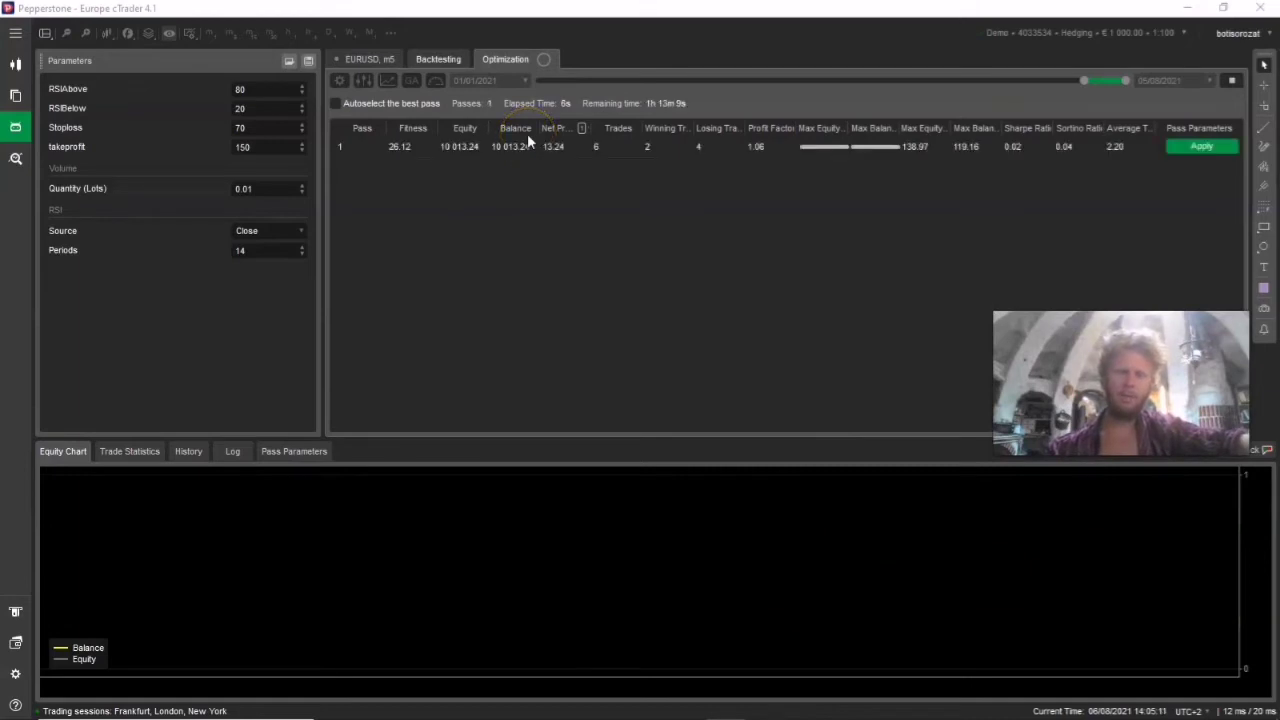
pyautogui.click(512, 180)
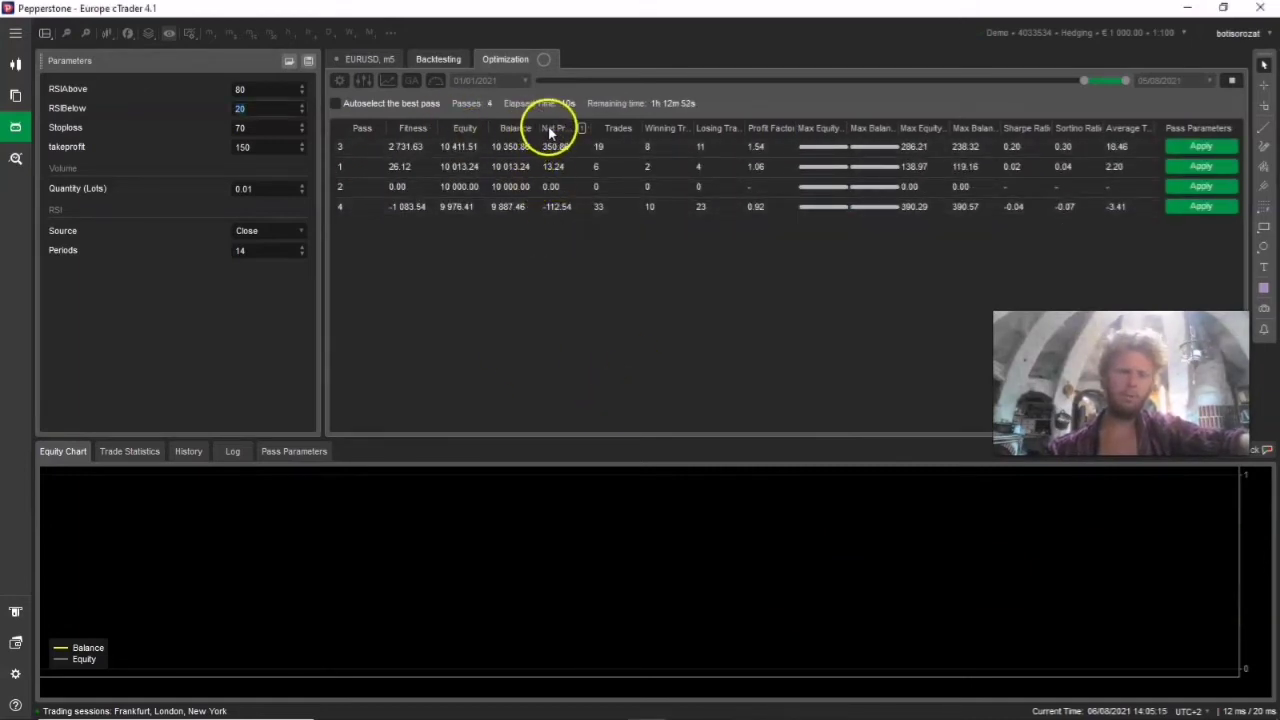
pyautogui.click(548, 127)
pyautogui.click(548, 127)
pyautogui.click(563, 148)
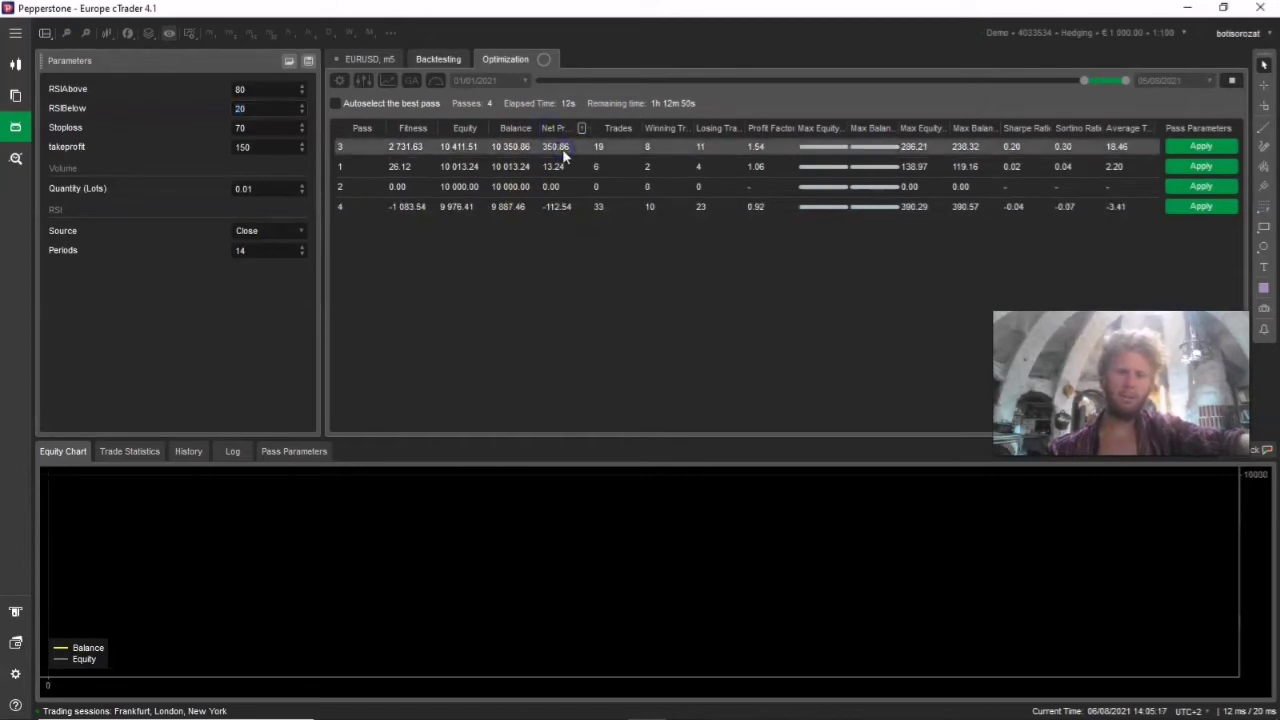
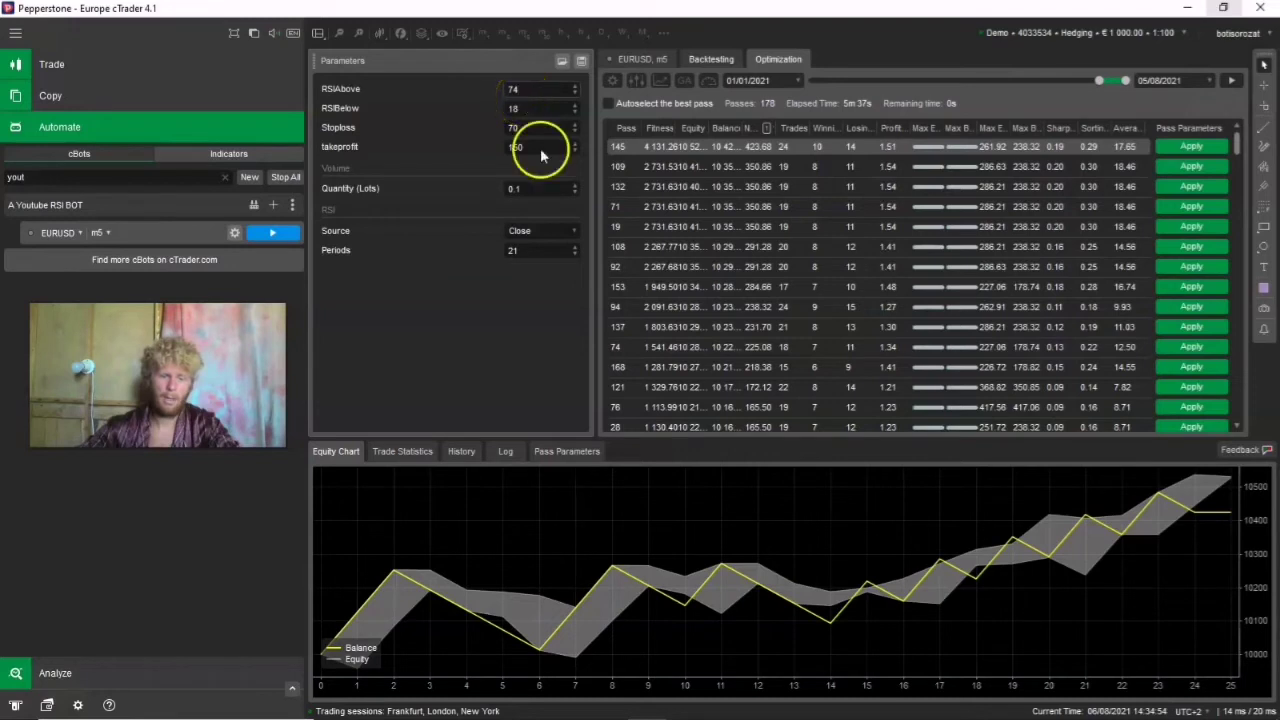
pyautogui.moveTo(690, 712)
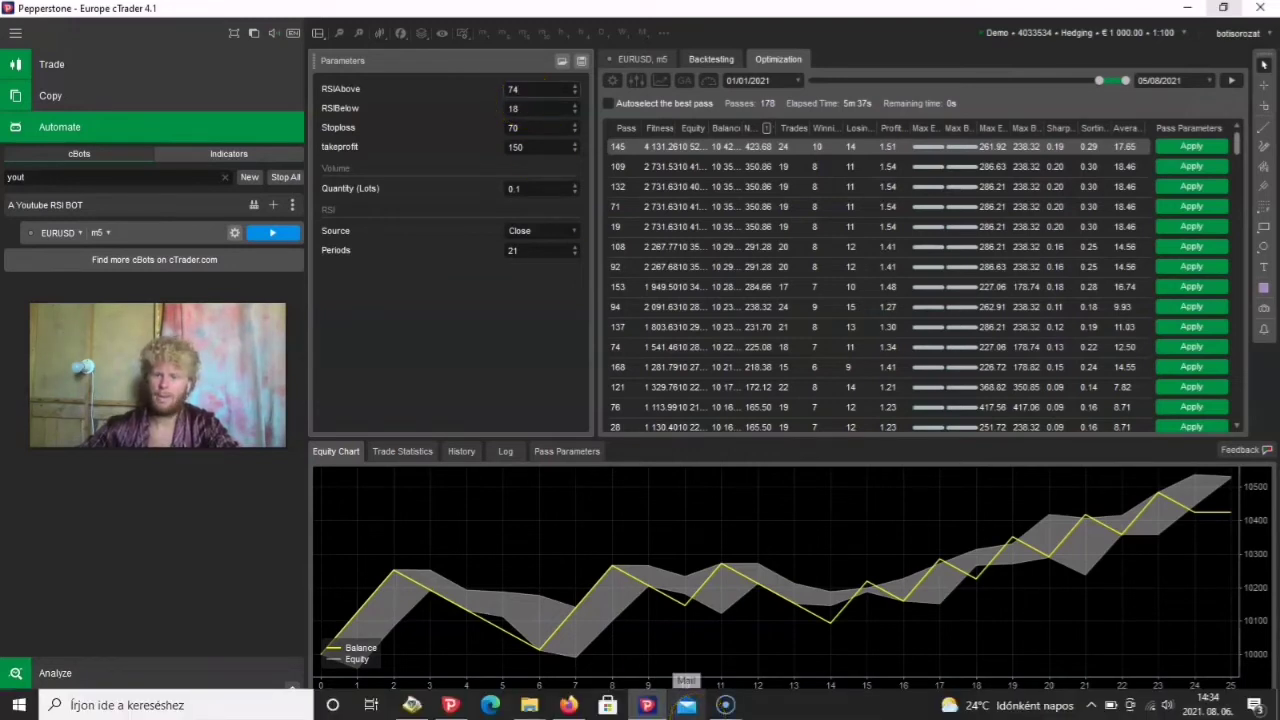
pyautogui.click(623, 537)
pyautogui.click(531, 249)
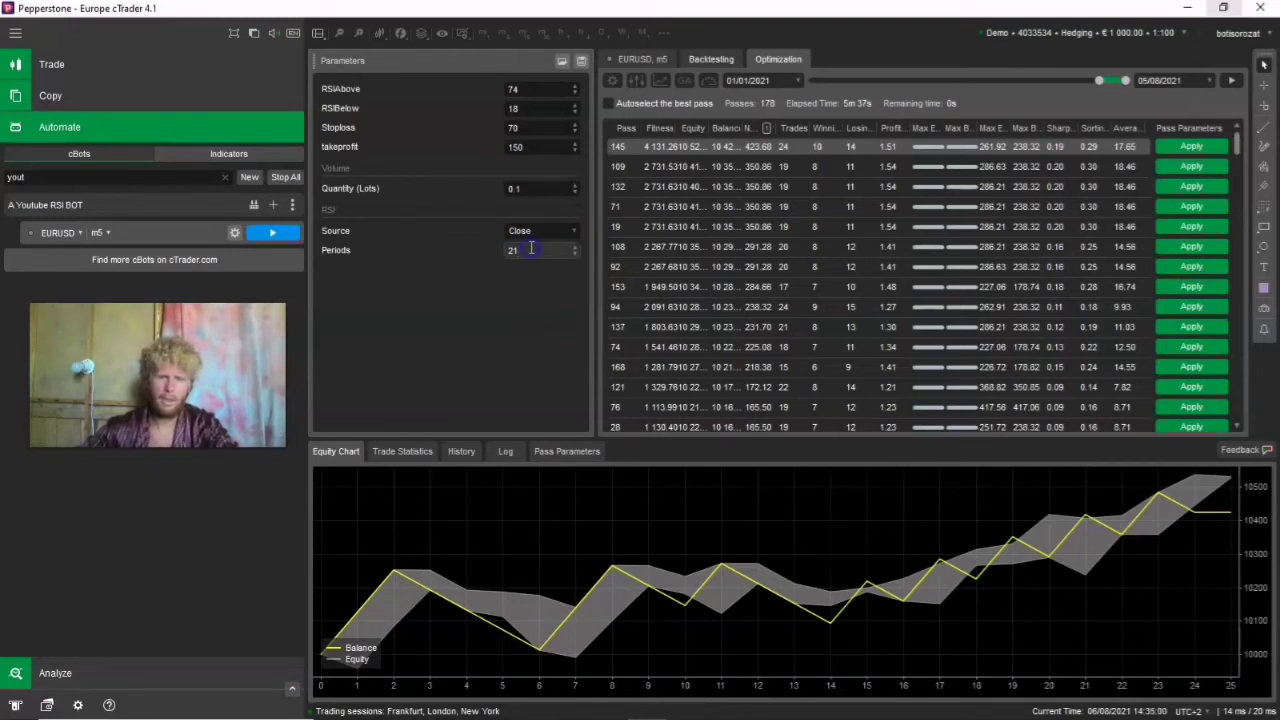
# Apply the parameters of the most profitable optimization pass, 145, to the bot.
pyautogui.click(429, 277)
pyautogui.click(334, 251)
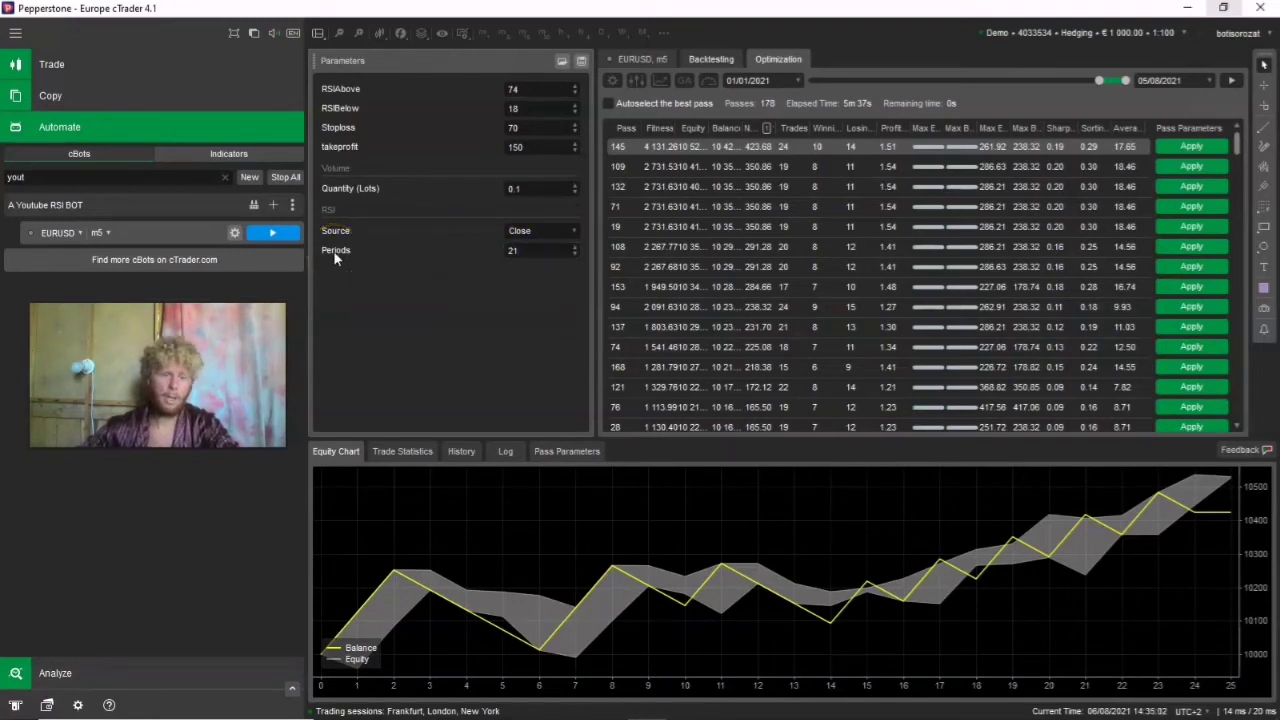
pyautogui.click(430, 300)
pyautogui.click(529, 251)
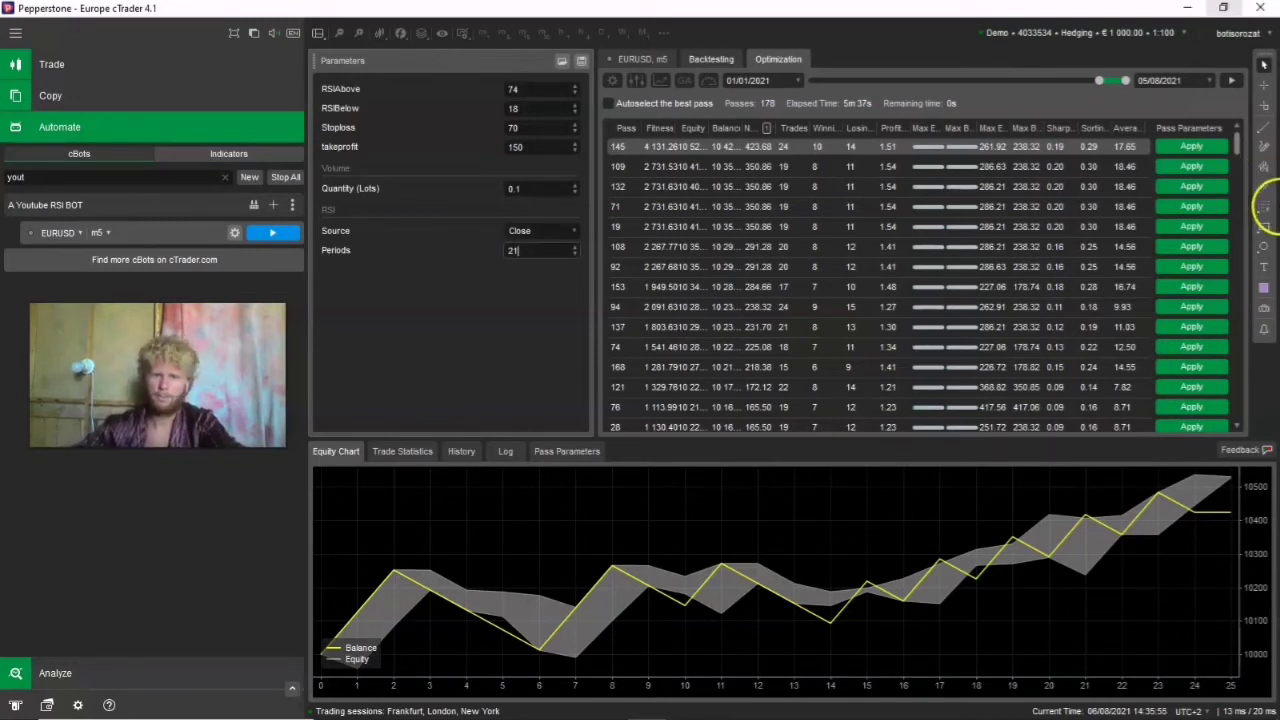
pyautogui.click(1200, 148)
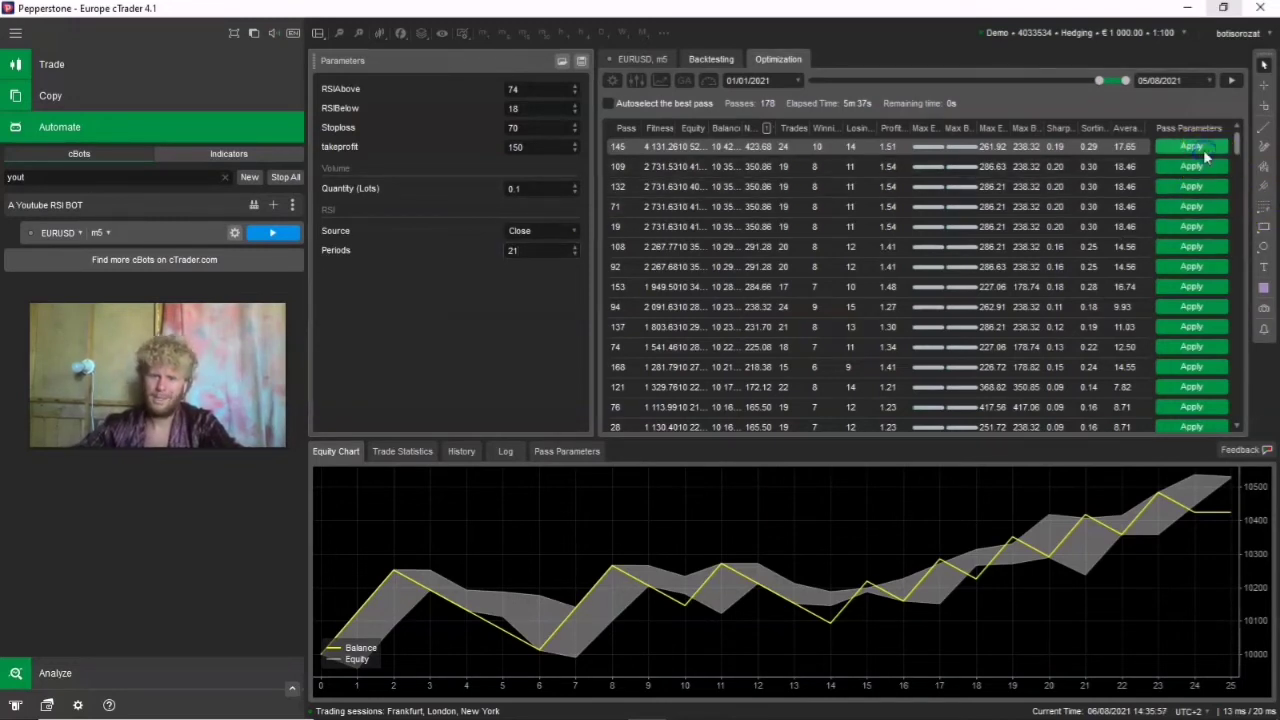
pyautogui.moveTo(1063, 546)
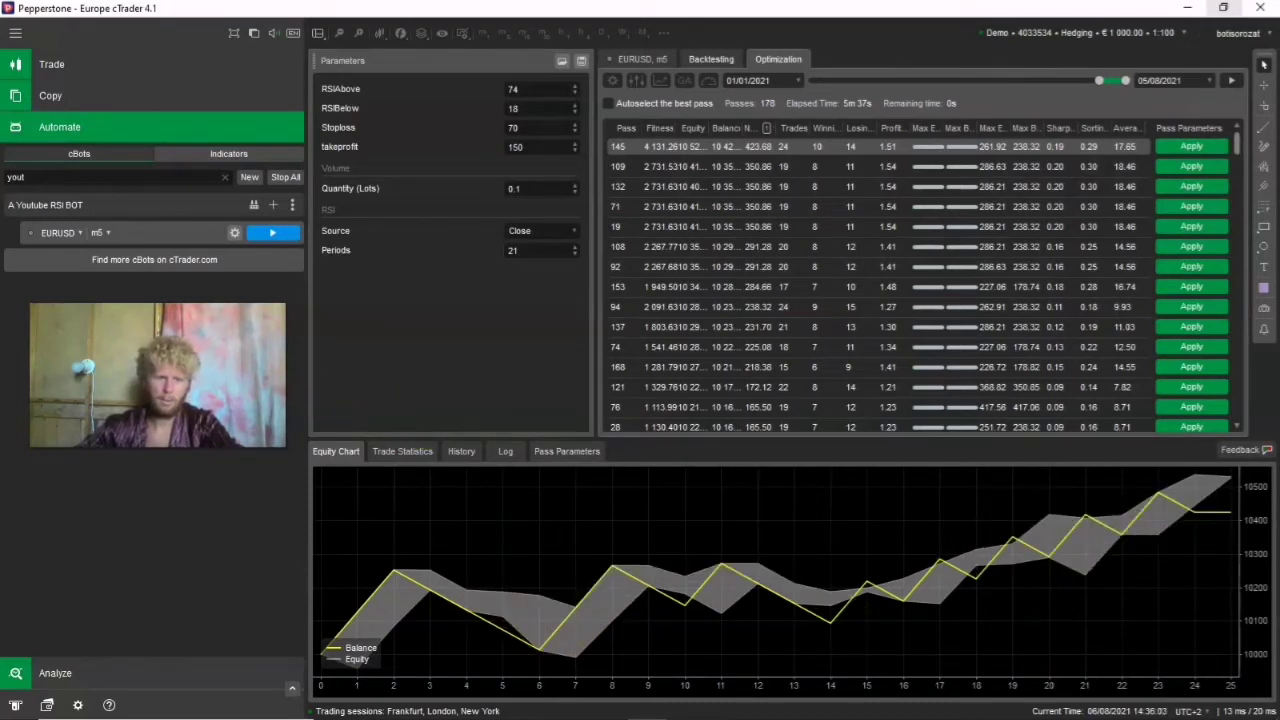
pyautogui.click(137, 489)
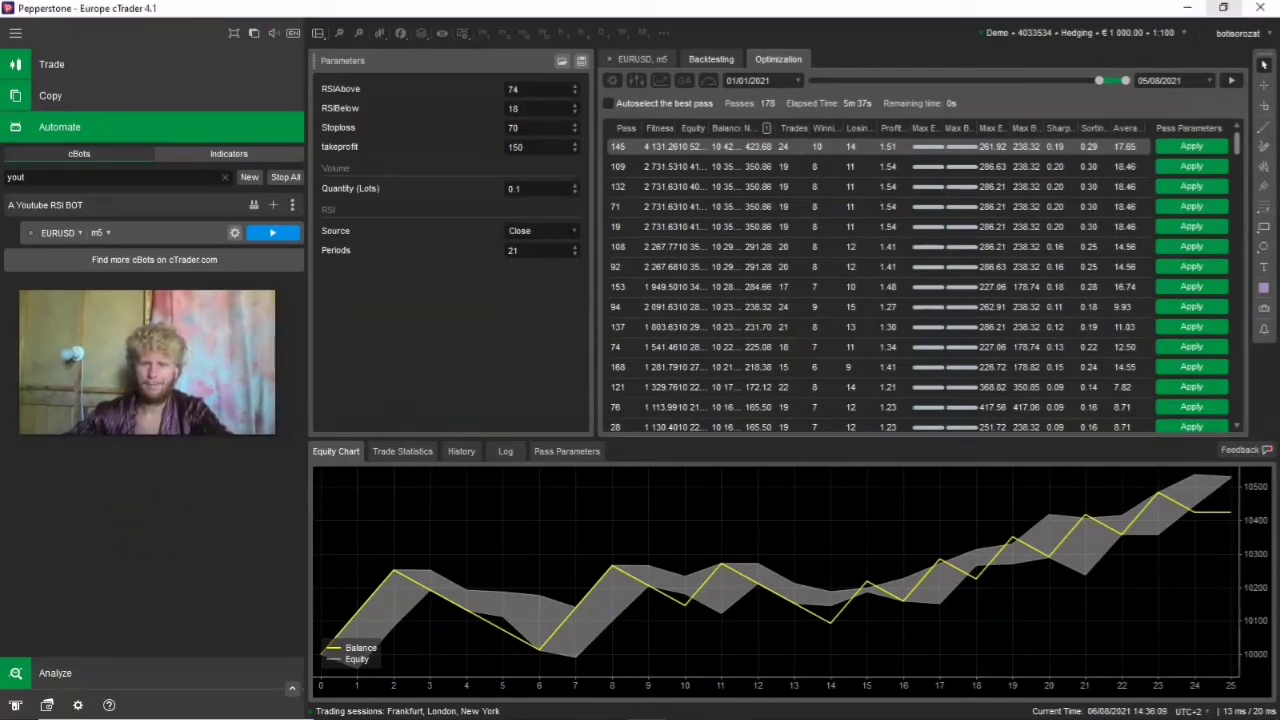
pyautogui.click(45, 160)
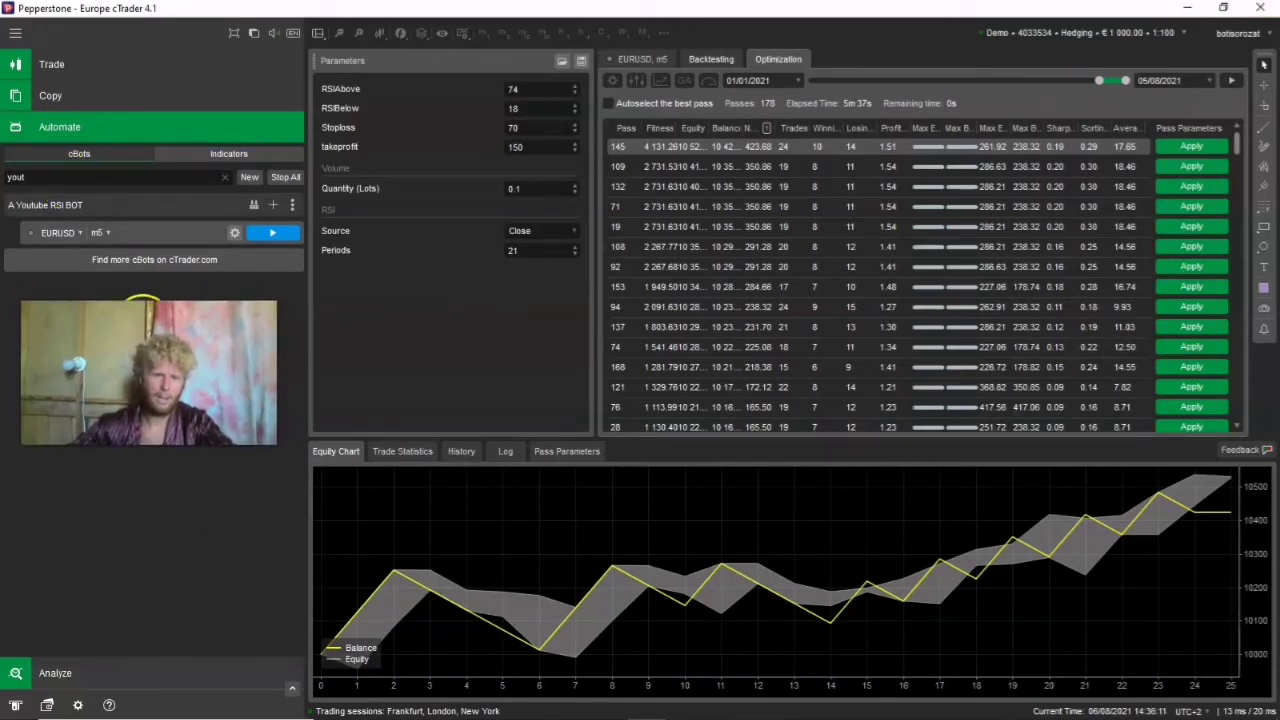
pyautogui.click(69, 240)
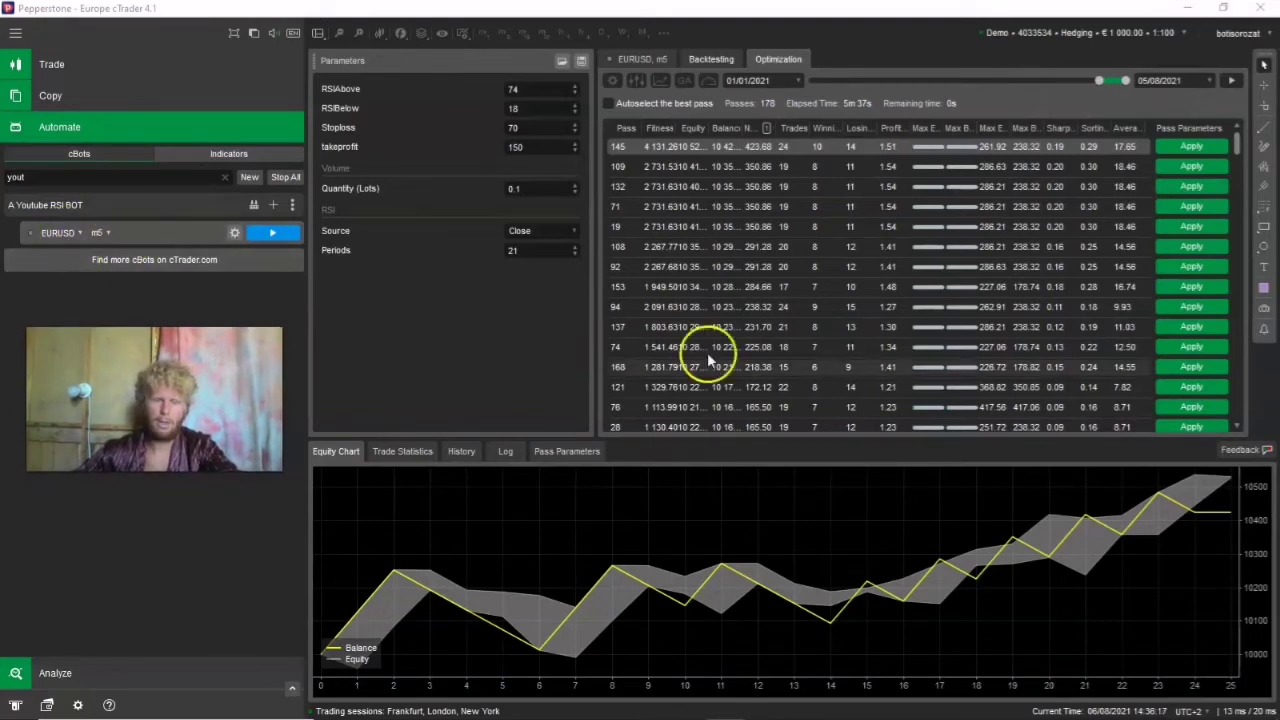
# Set the backtest start date to 08/02/2011 and run the backtest with the applied parameters.
pyautogui.click(710, 60)
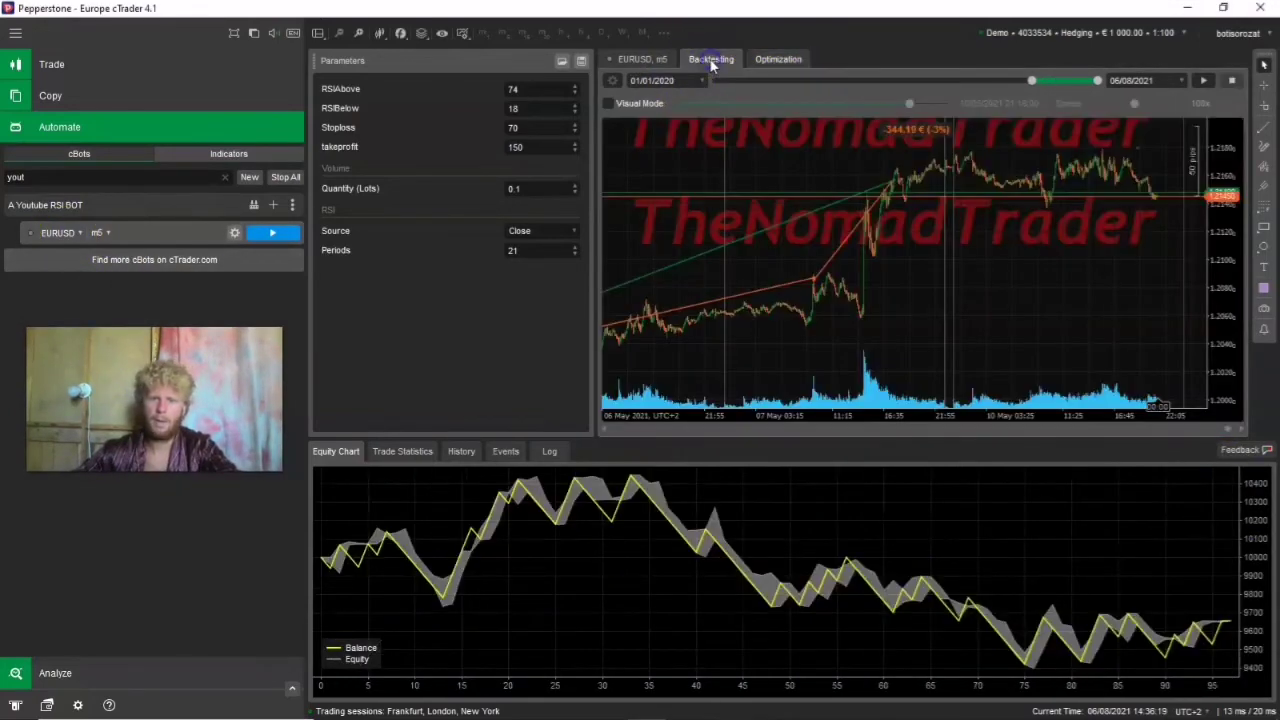
pyautogui.click(767, 60)
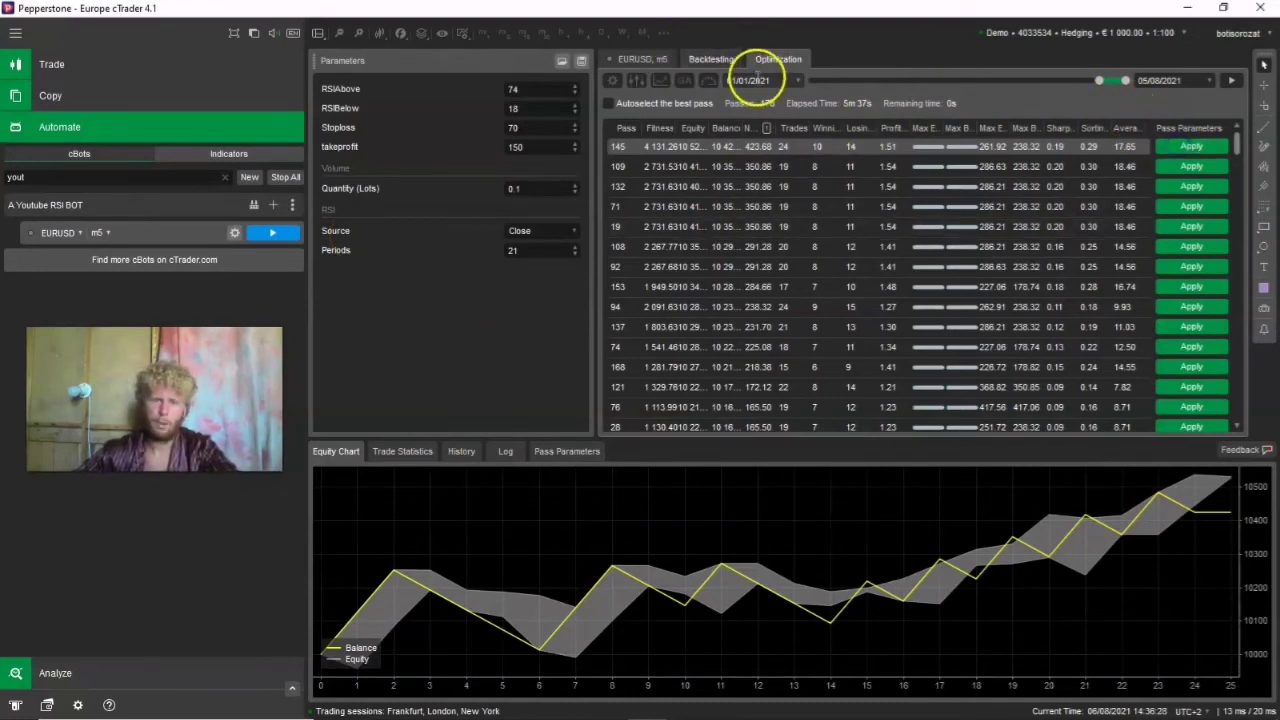
pyautogui.click(723, 60)
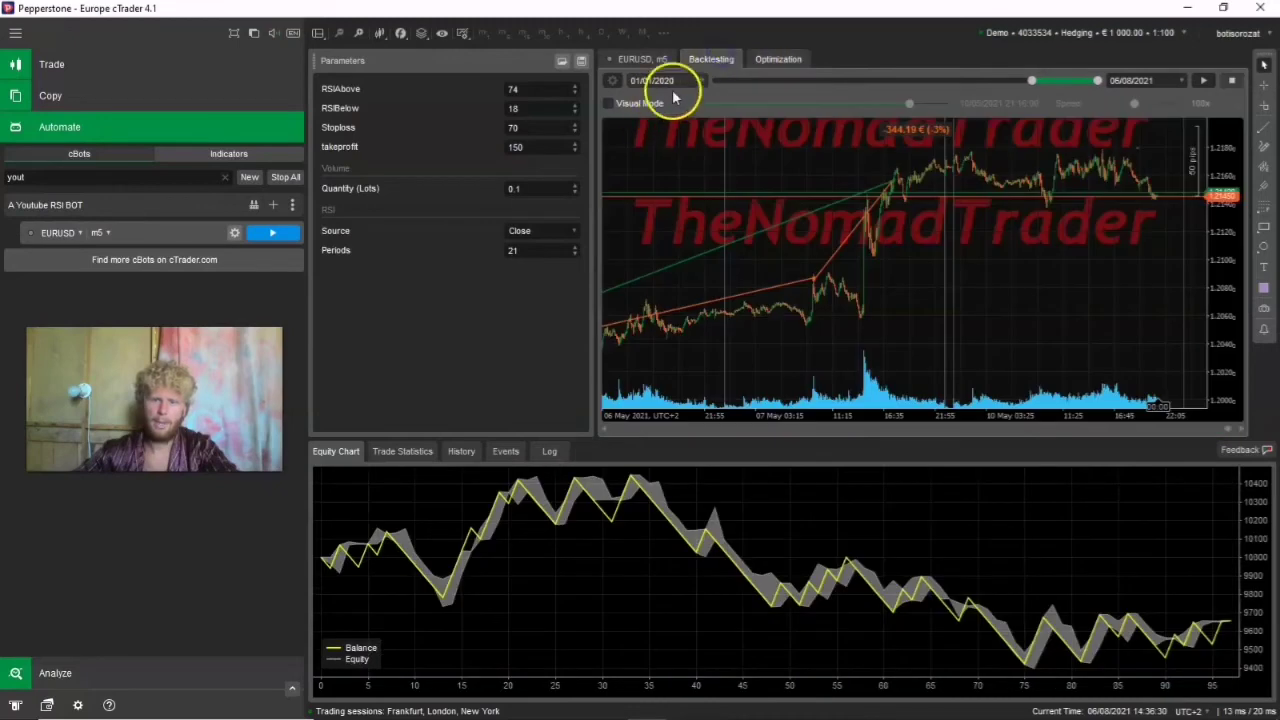
pyautogui.click(674, 80)
pyautogui.click(658, 112)
pyautogui.click(618, 100)
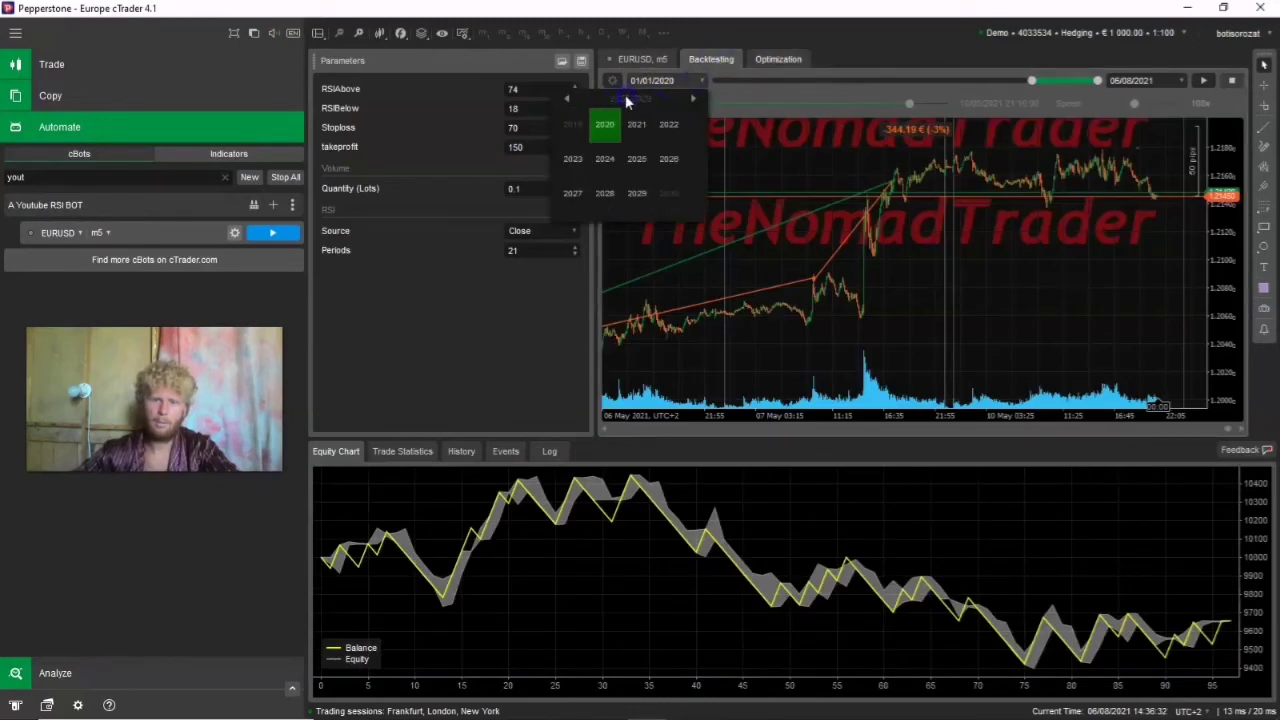
pyautogui.click(569, 98)
pyautogui.click(625, 124)
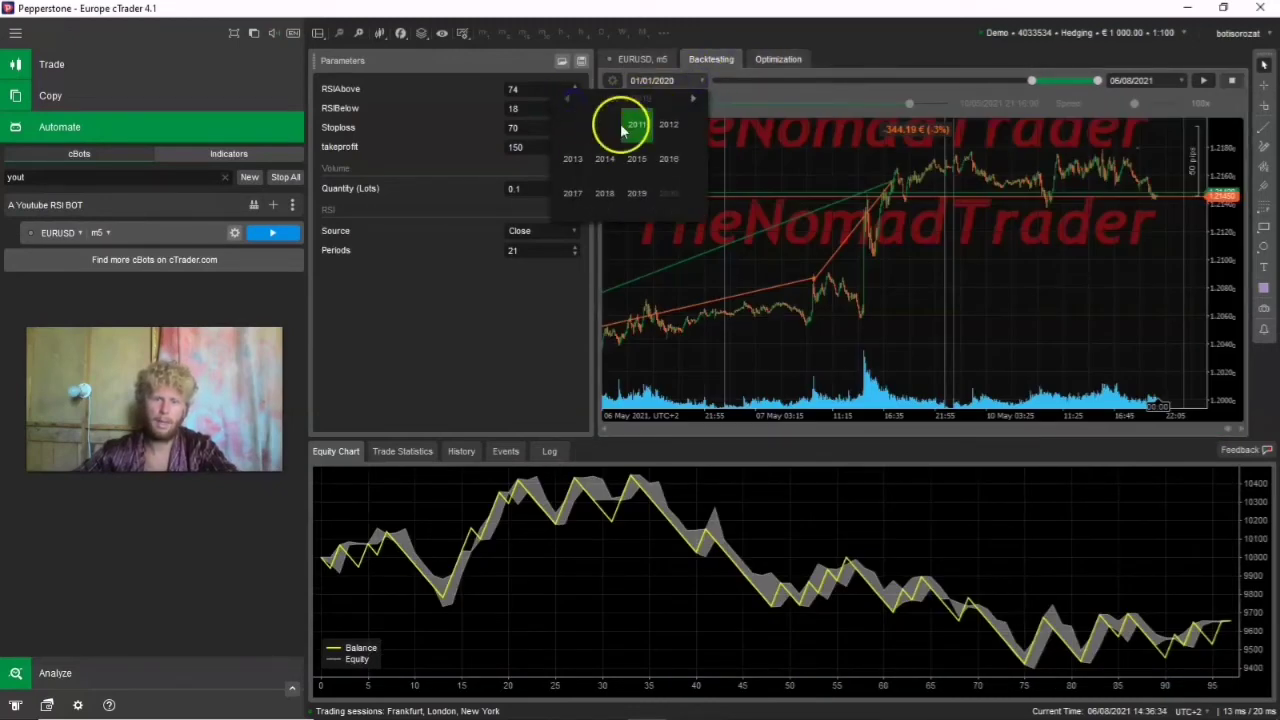
pyautogui.click(595, 136)
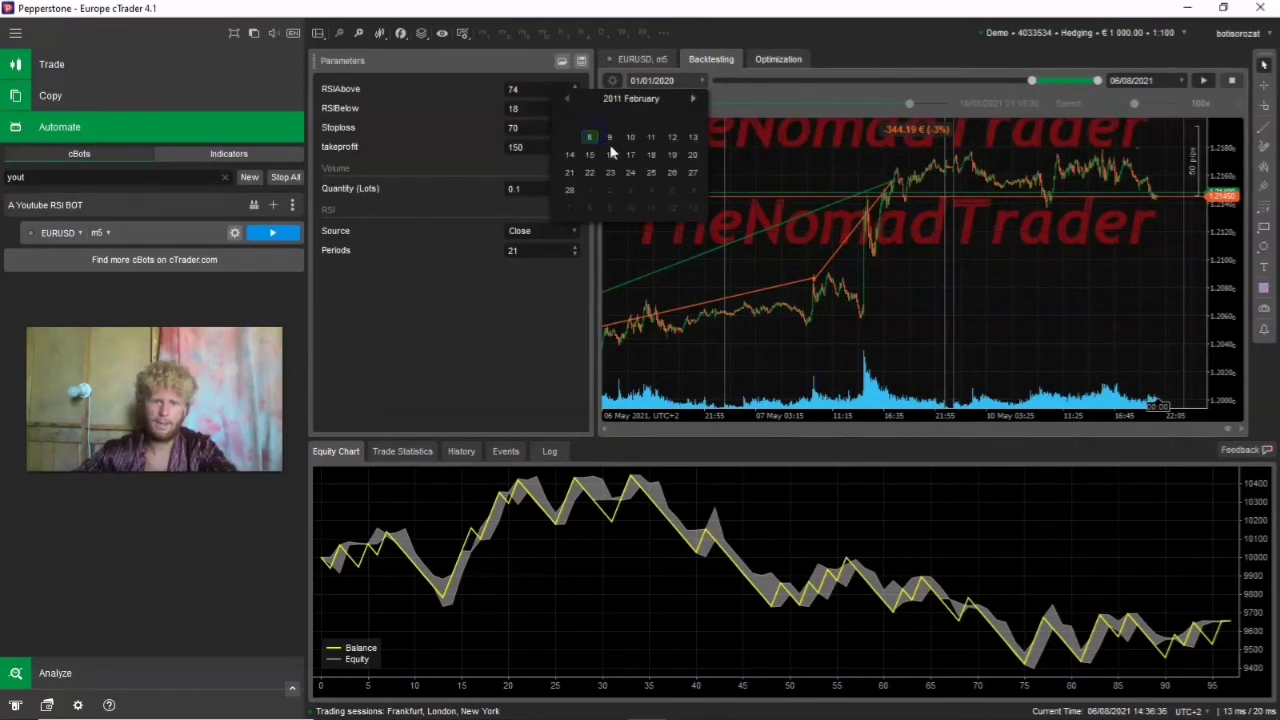
pyautogui.click(586, 137)
pyautogui.click(1264, 82)
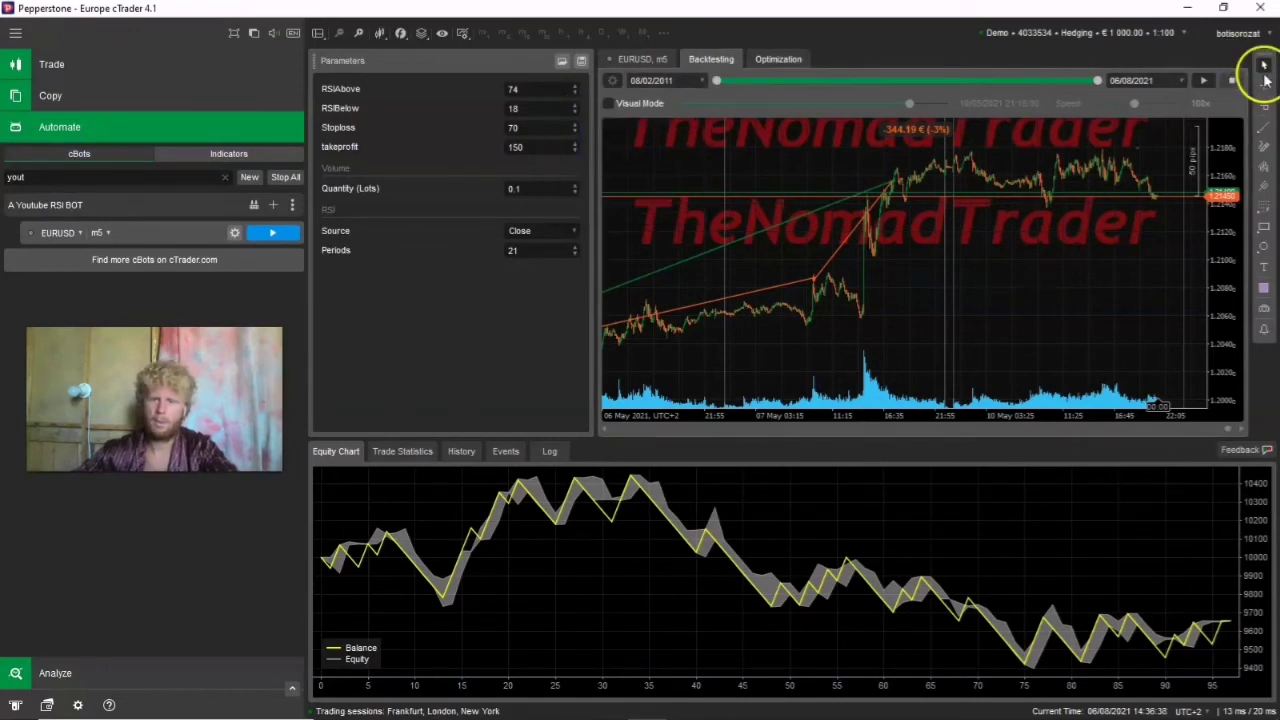
pyautogui.click(1203, 80)
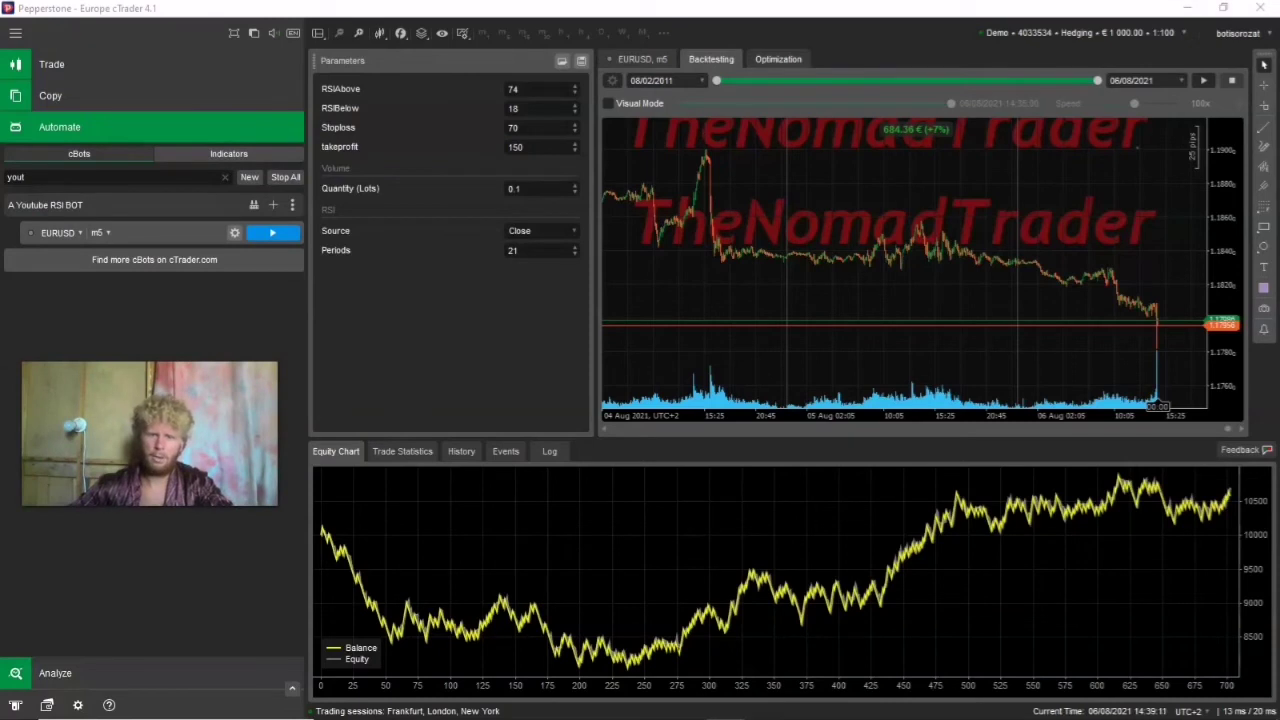
# Open the source code of A Youtube RSI BOT at the OnTick method.
pyautogui.click(168, 200)
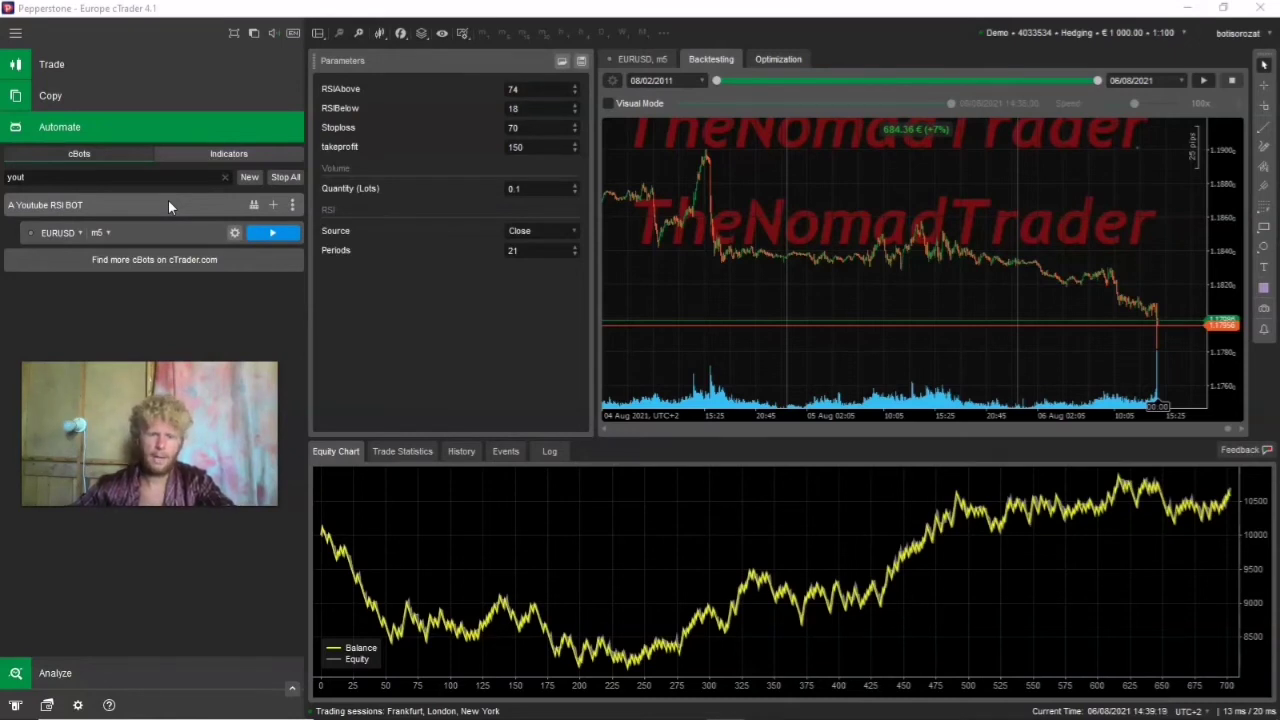
pyautogui.click(700, 110)
pyautogui.click(171, 209)
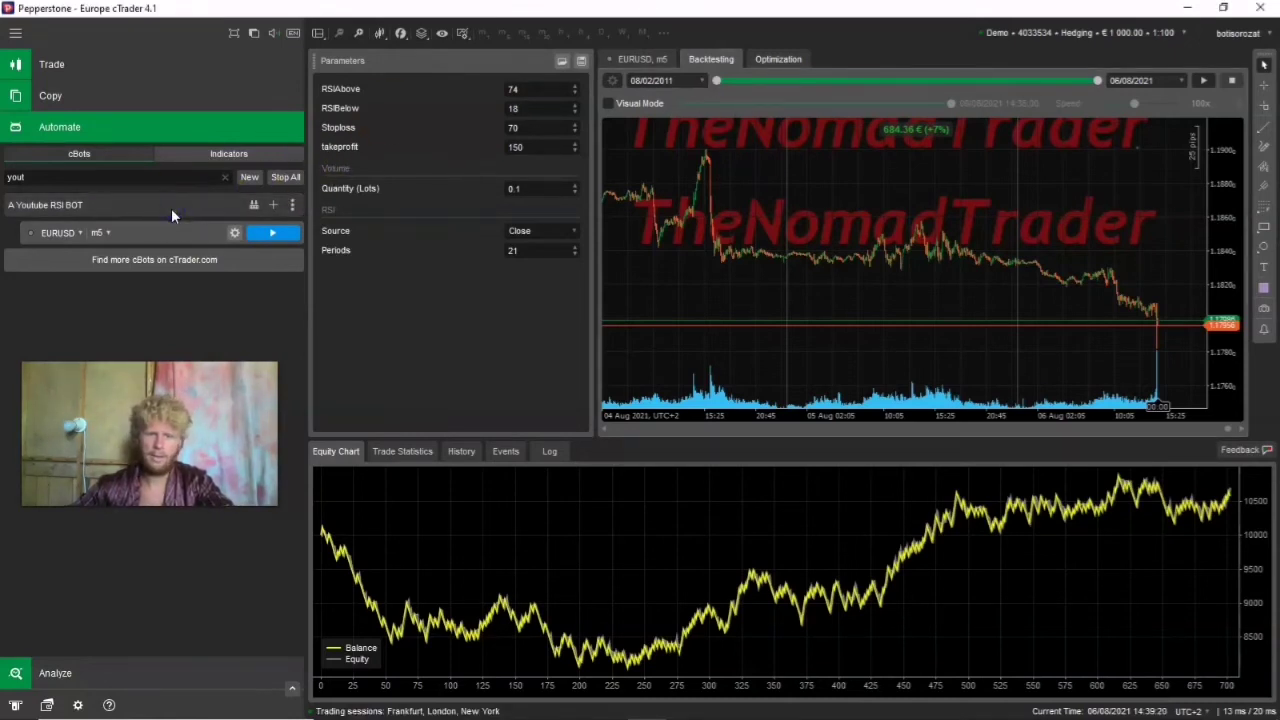
pyautogui.scroll(-1, 640, 280)
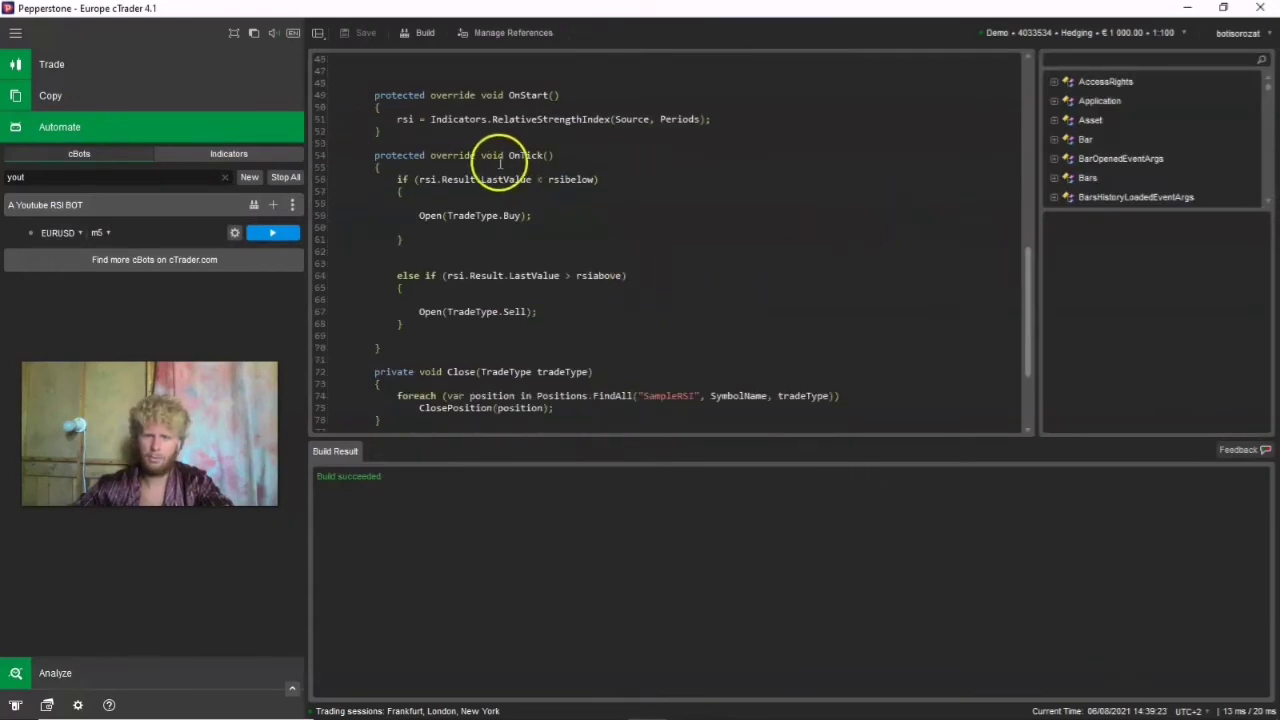
# Add Close(TradeType.Sell); below the Open(TradeType.Buy); line in the rsibelow condition of OnTick.
pyautogui.click(535, 215)
pyautogui.press('Return')
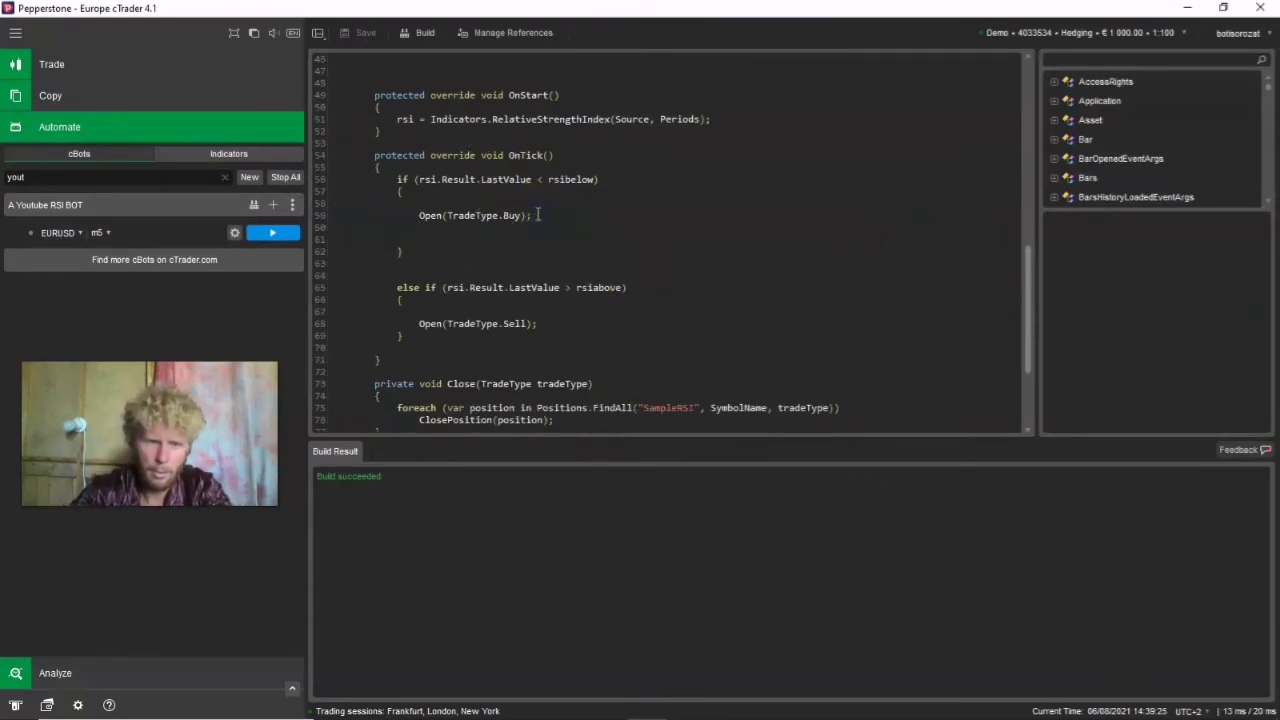
pyautogui.write('Close')
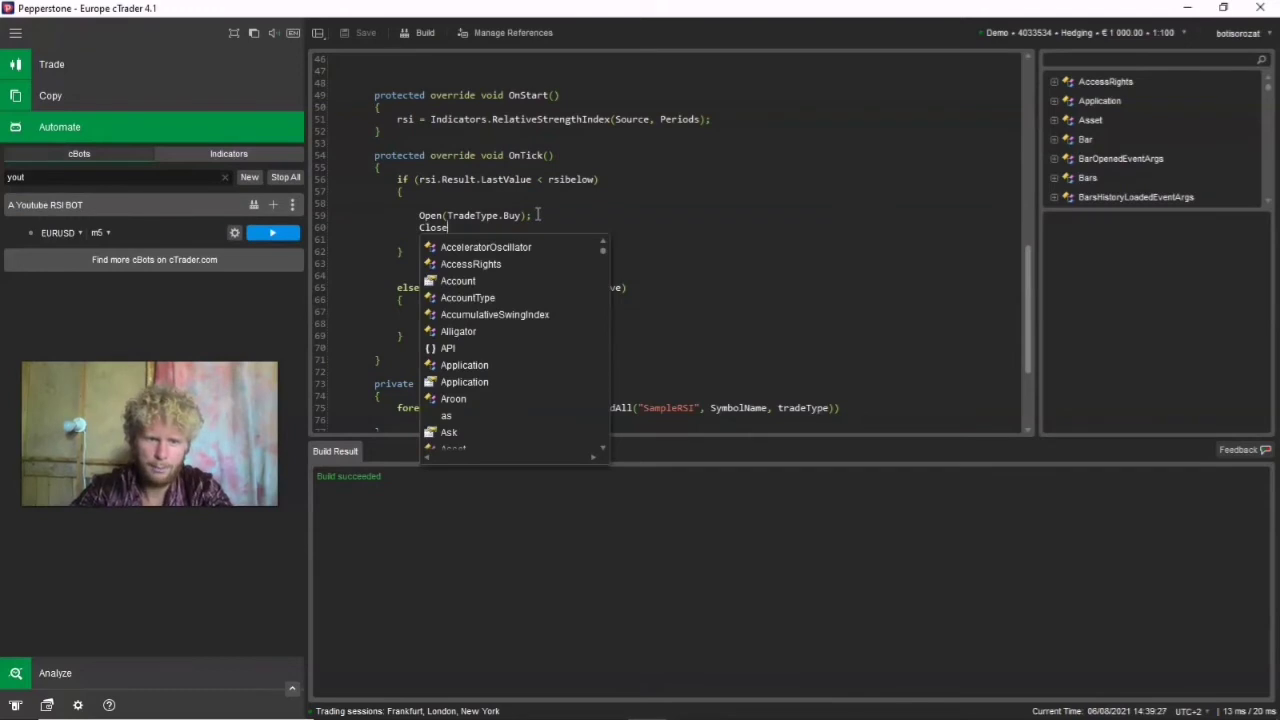
pyautogui.write('(')
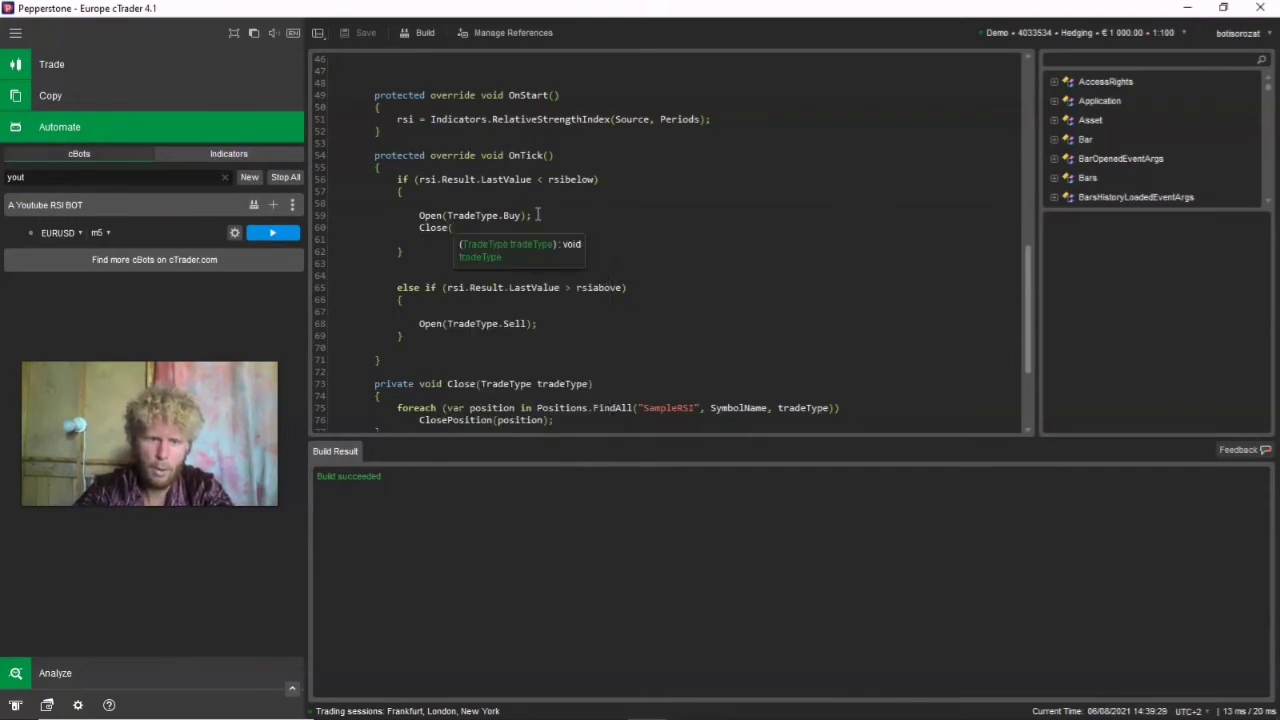
pyautogui.write('Tradew')
pyautogui.press('BackSpace')
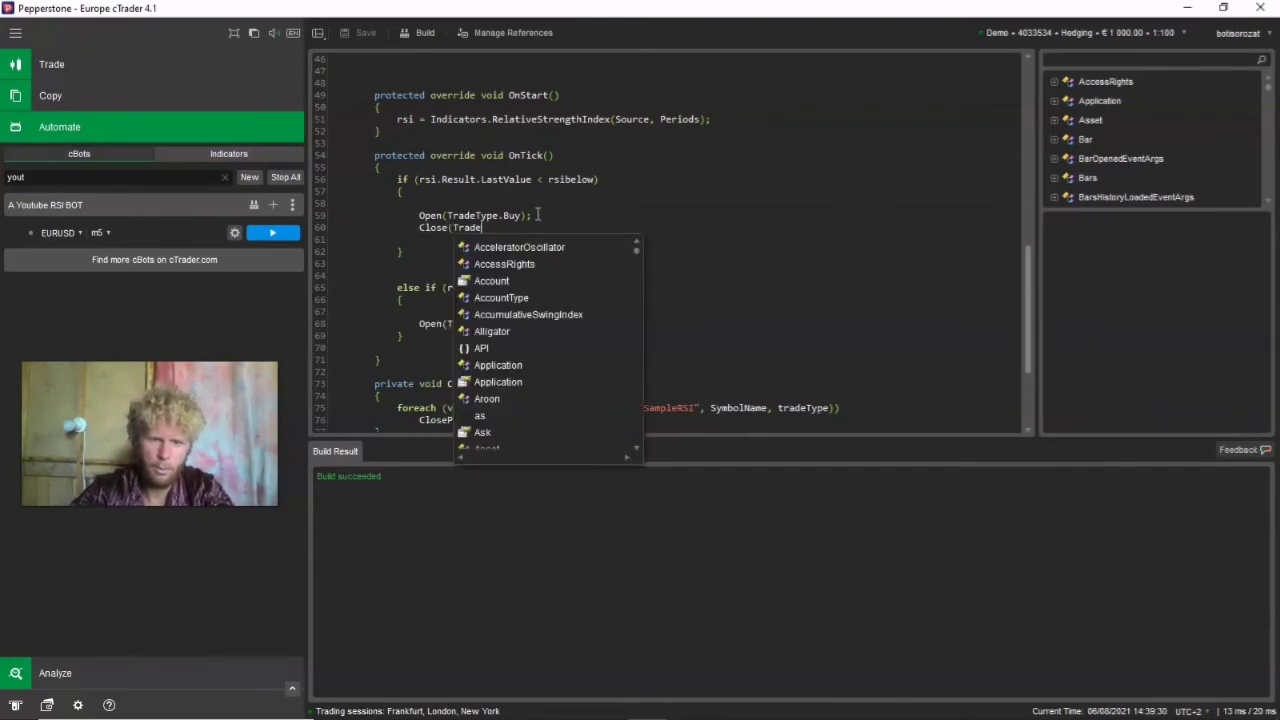
pyautogui.write('Type')
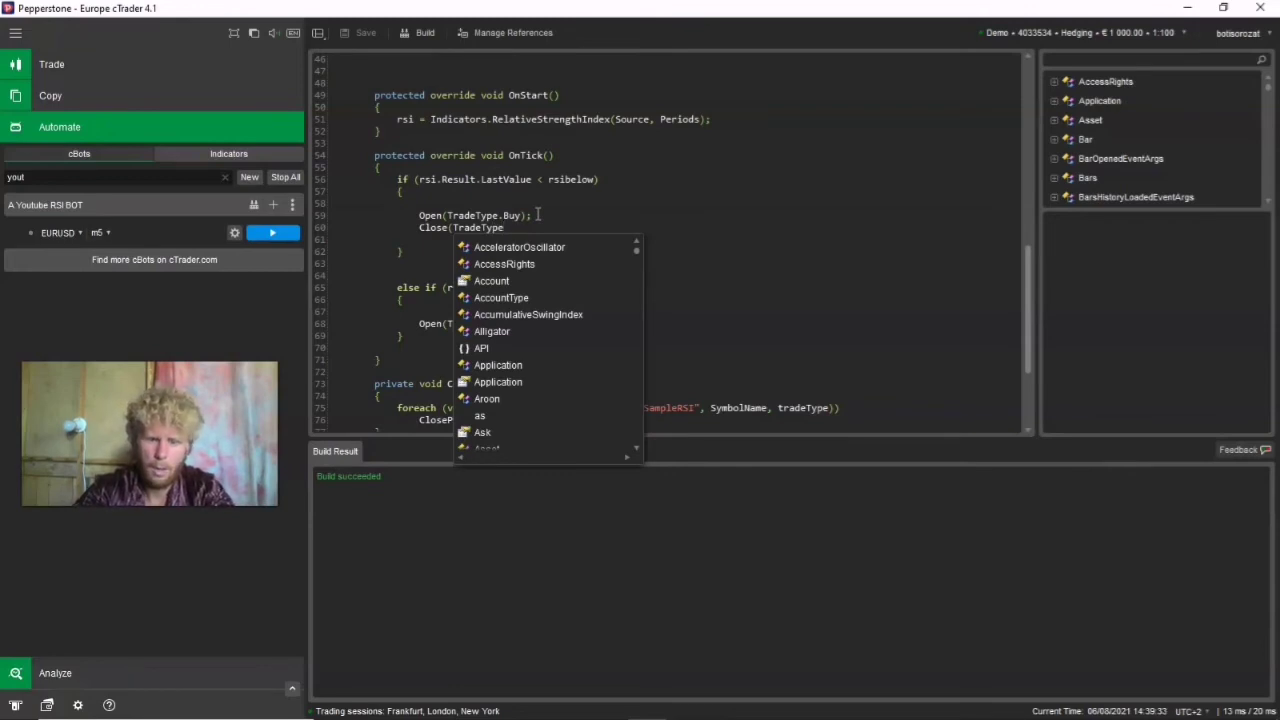
pyautogui.write('.')
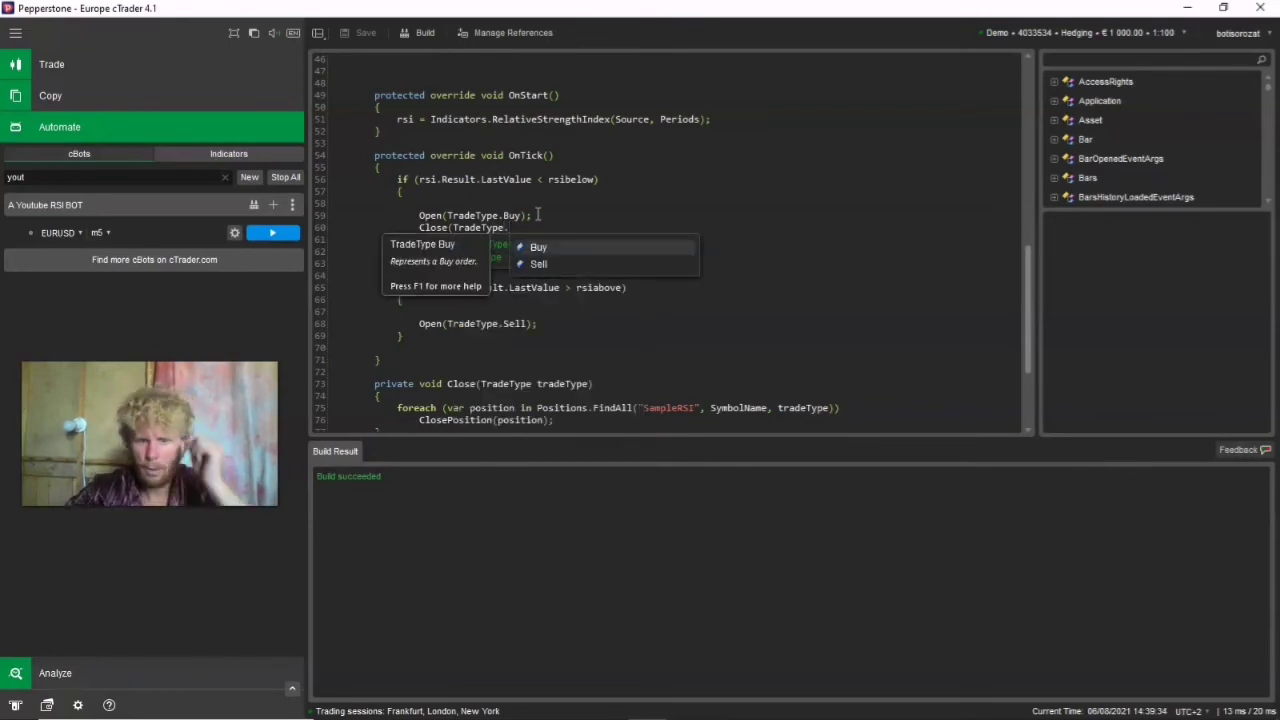
pyautogui.write('Sell')
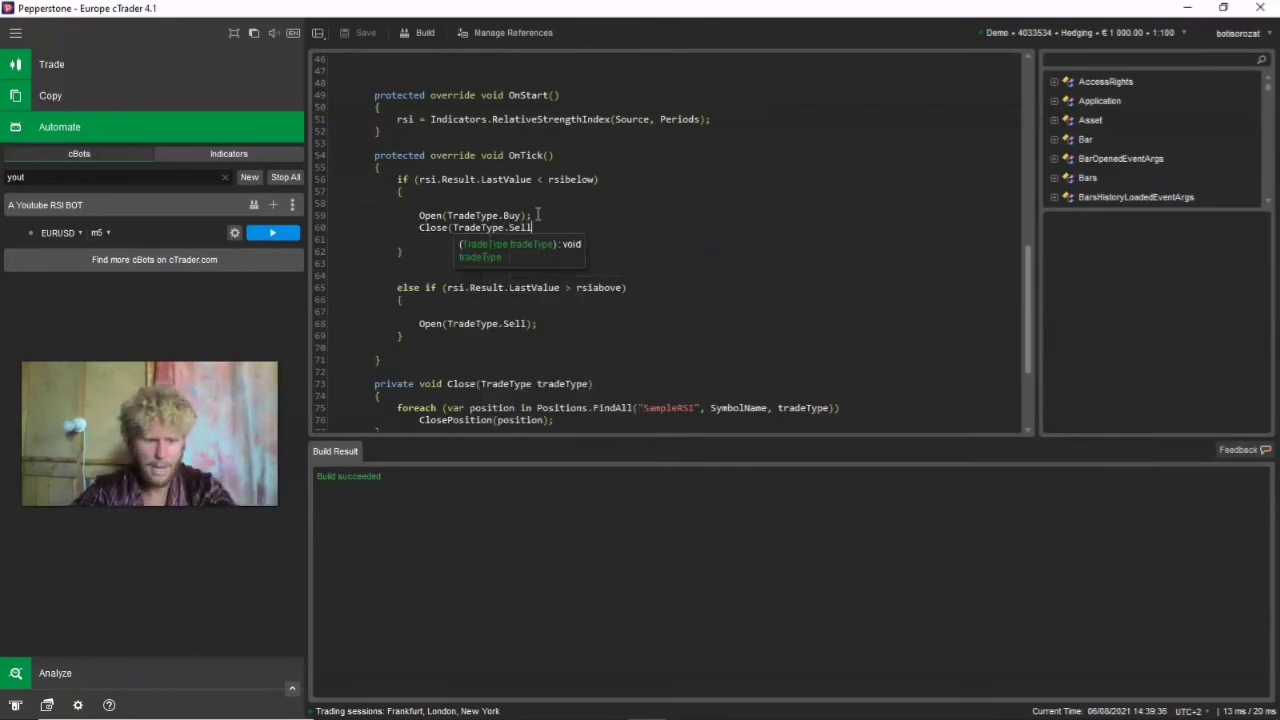
pyautogui.write(');')
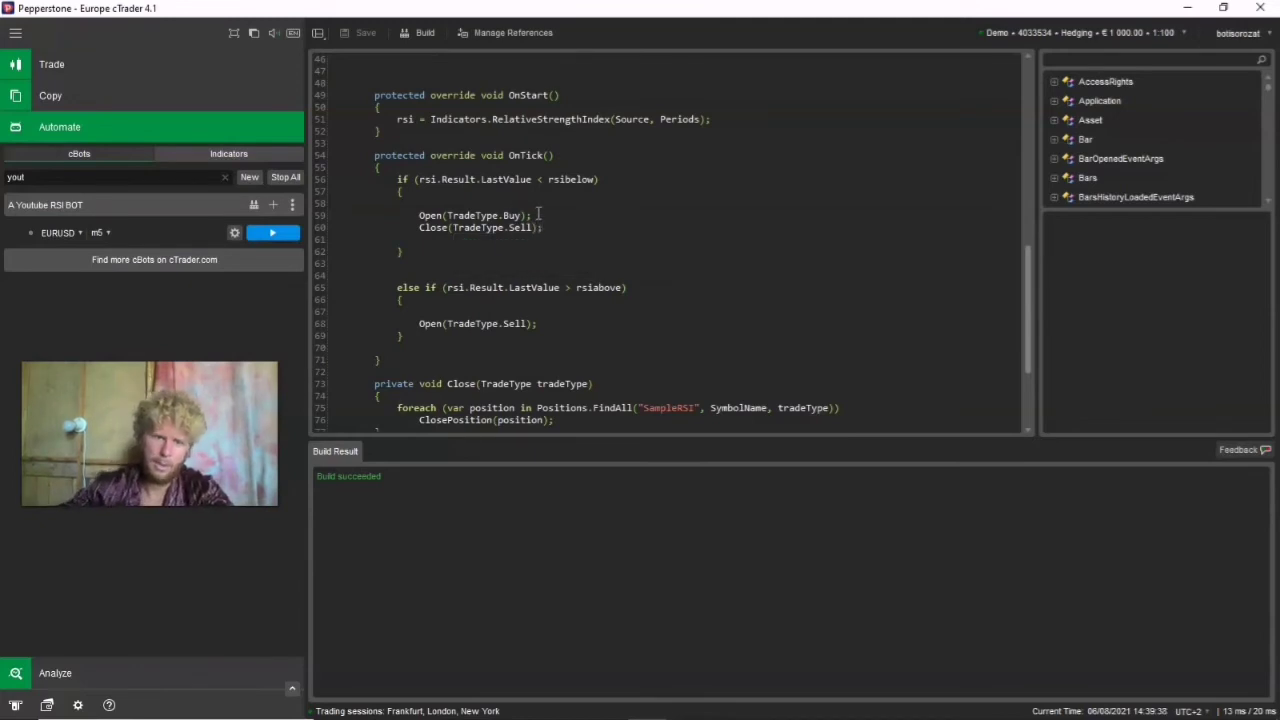
# Add Close(TradeType.Buy); below the Open(TradeType.Sell); line in the rsiabove condition and build the bot.
pyautogui.click(545, 323)
pyautogui.press('Return')
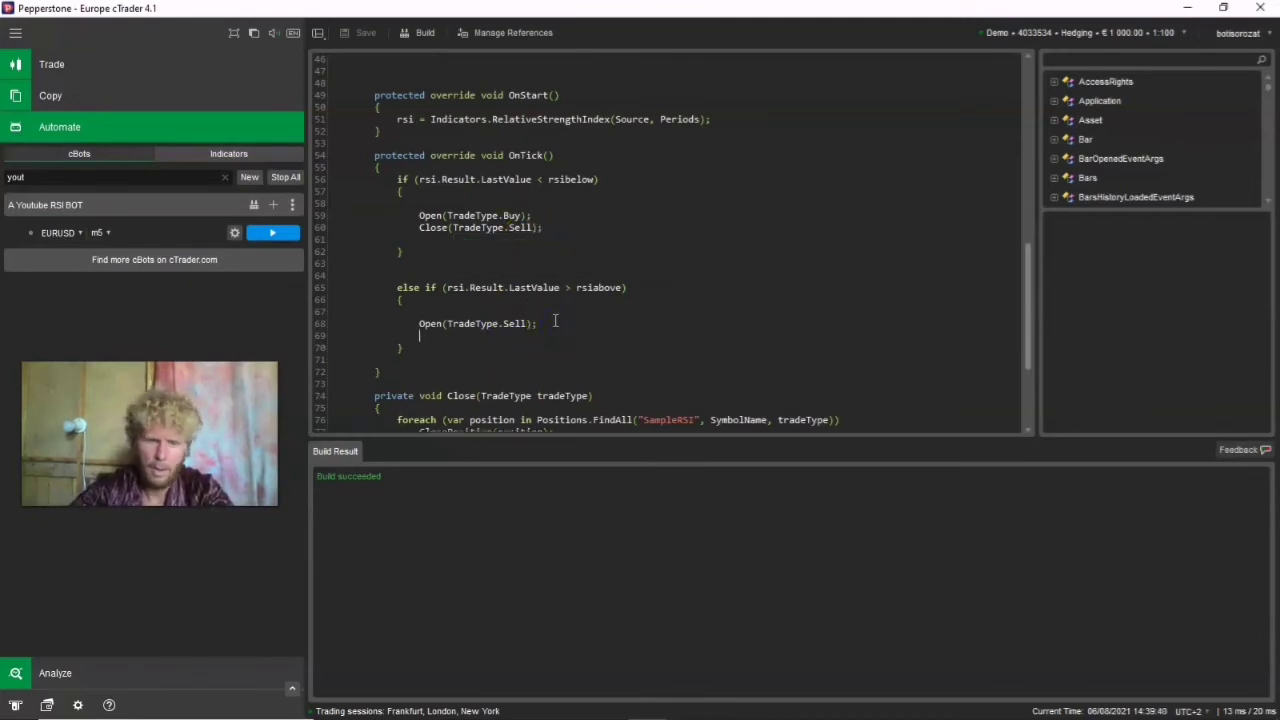
pyautogui.write('Close')
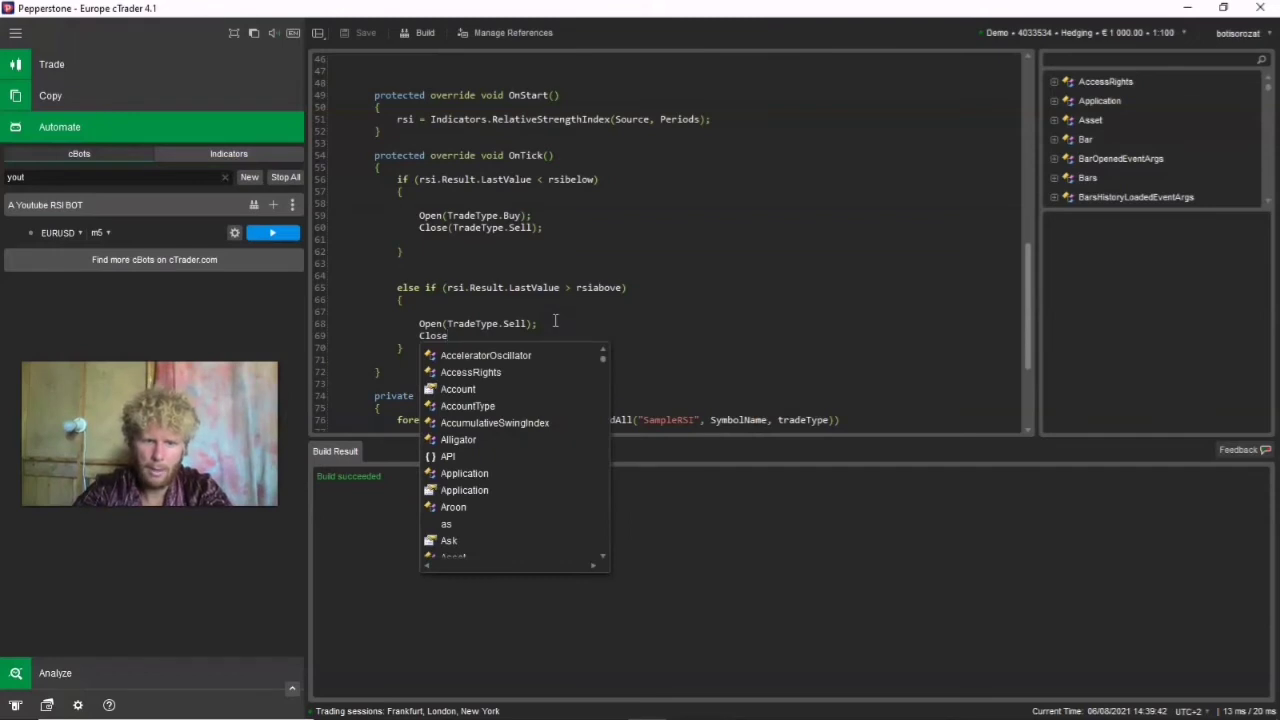
pyautogui.write('(')
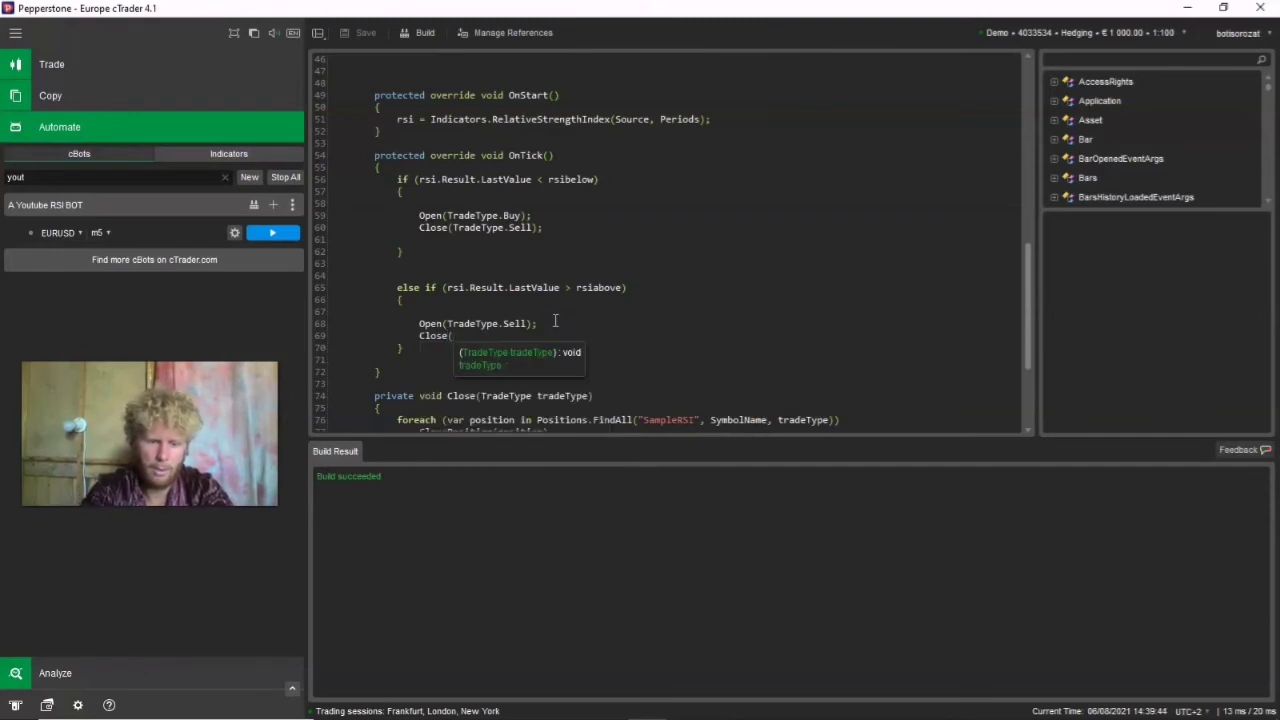
pyautogui.write('TradeT')
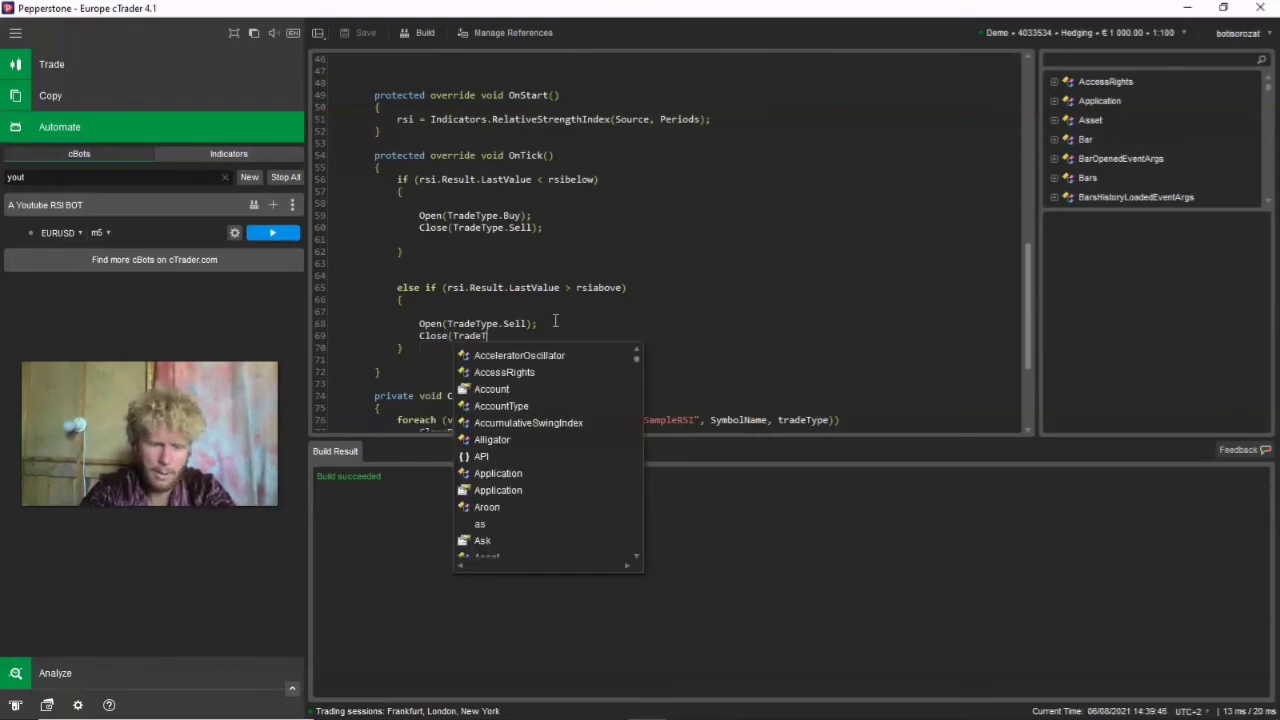
pyautogui.write('ype.')
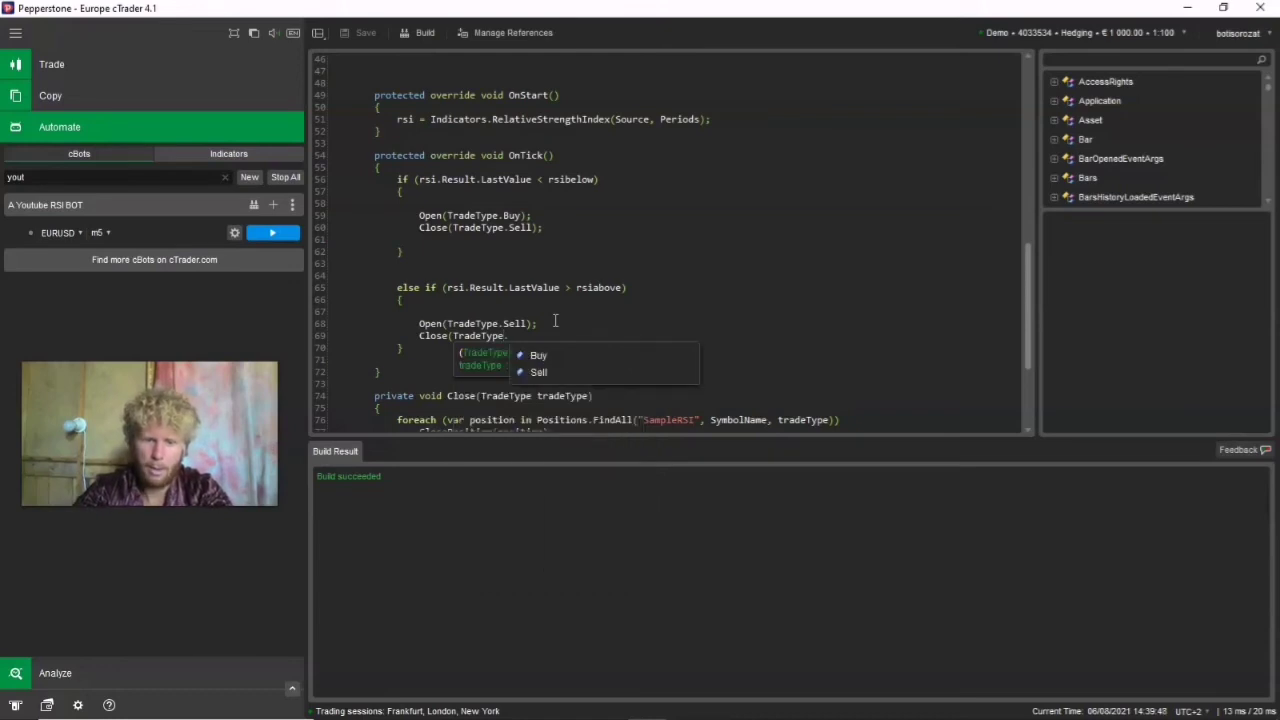
pyautogui.write('Buy')
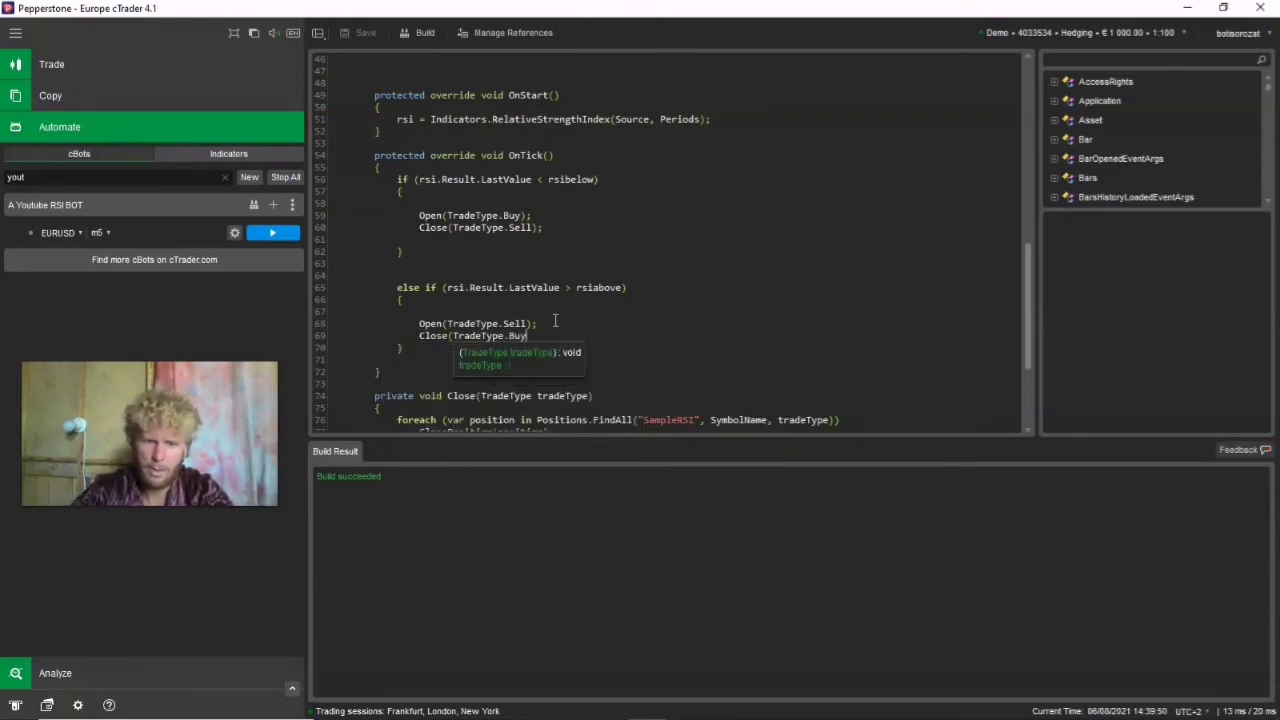
pyautogui.write(');')
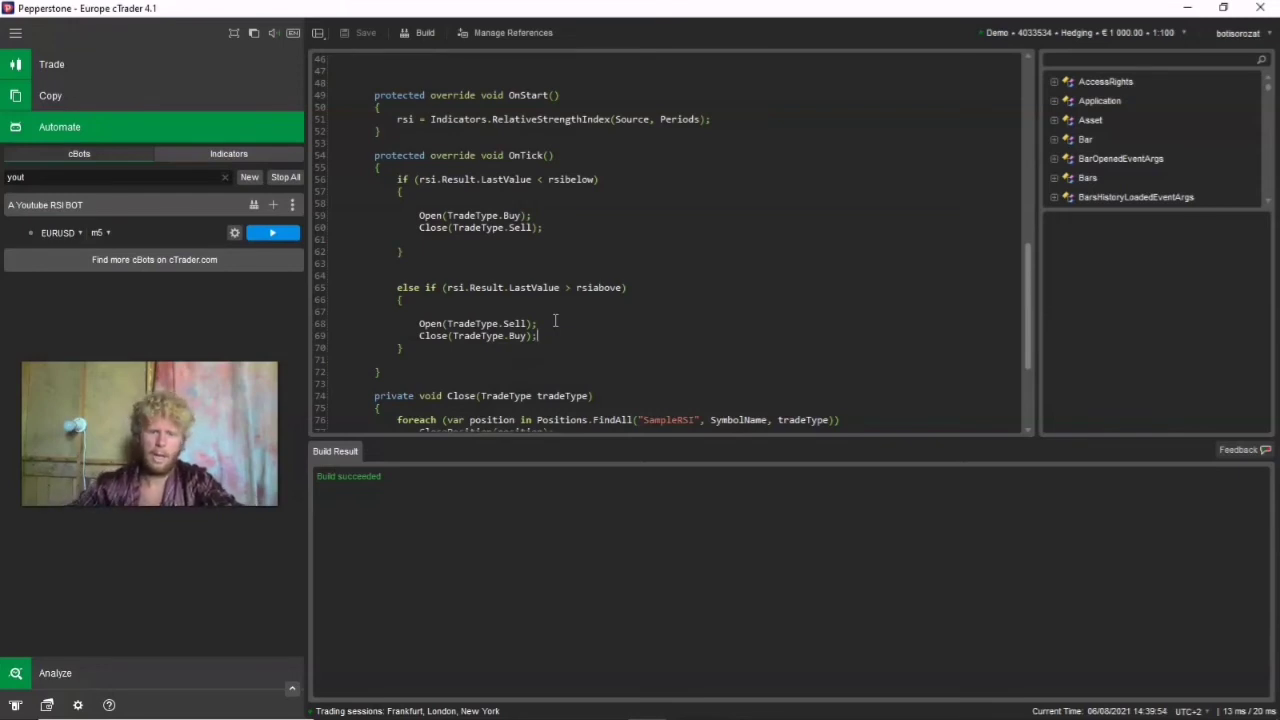
pyautogui.click(412, 36)
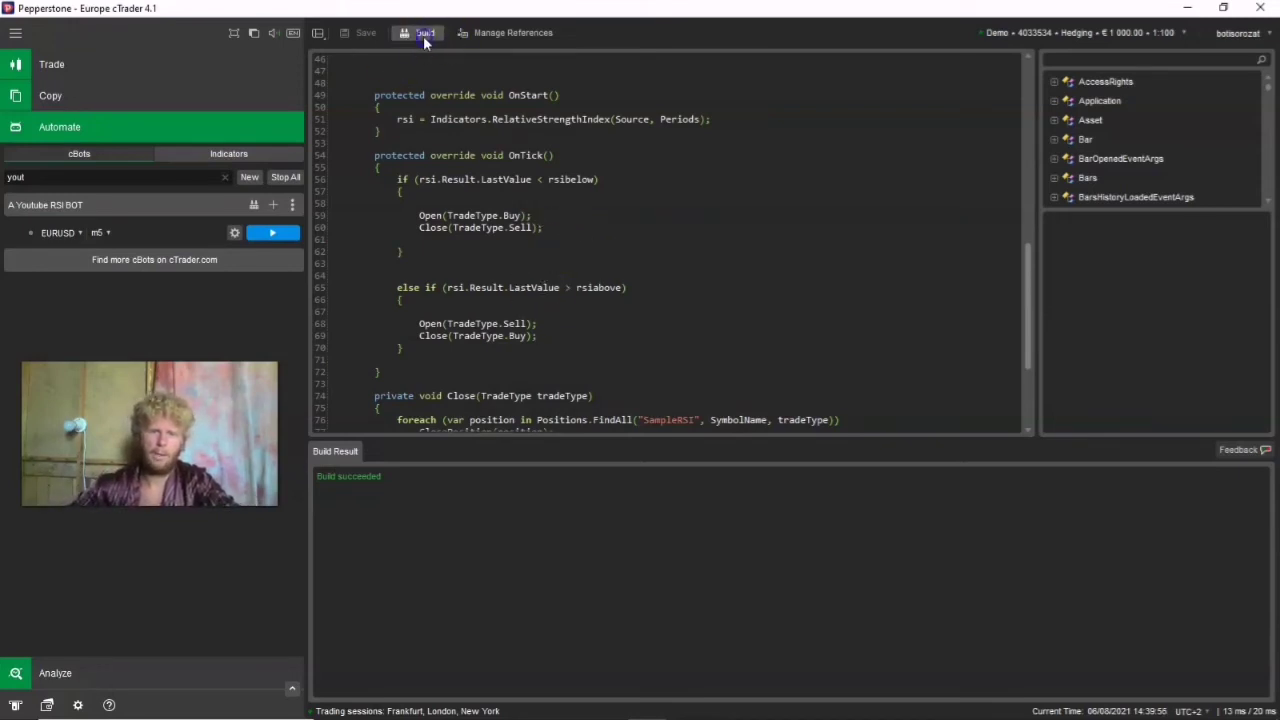
pyautogui.click(161, 224)
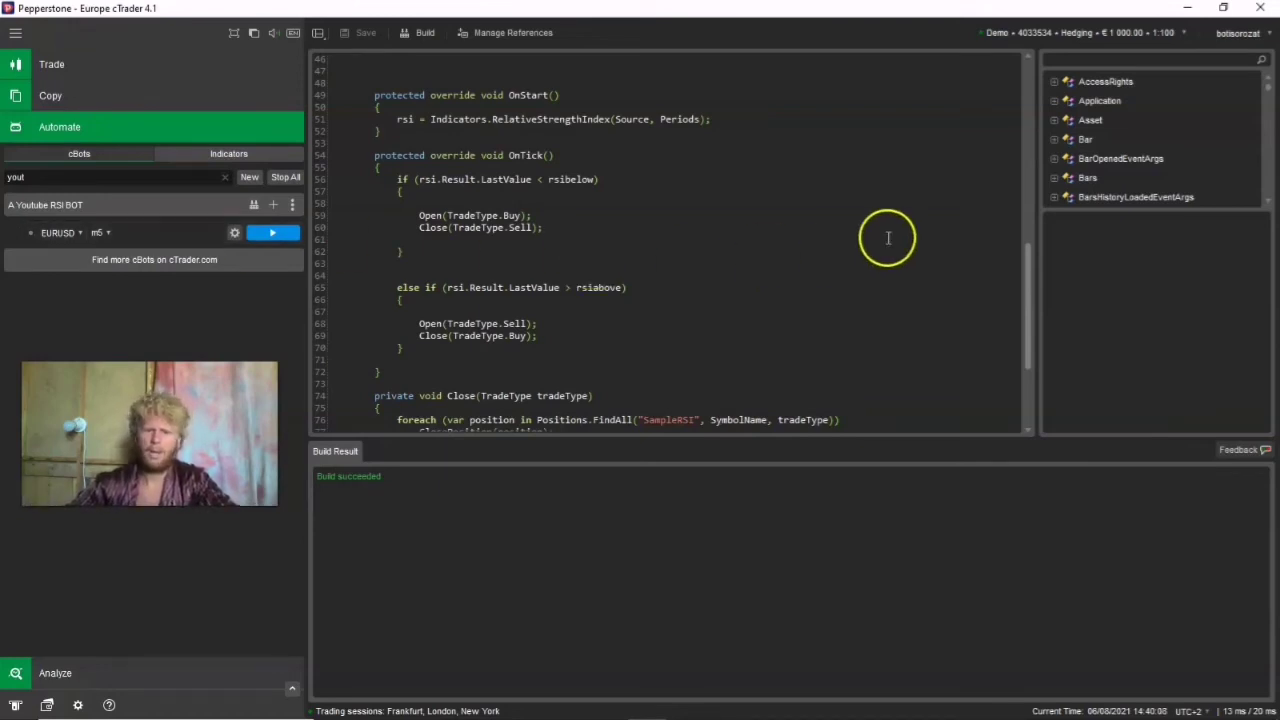
# Remove the stoploss and takeprofit arguments from the ExecuteMarketOrder call in the Open method, keeping its closing parenthesis.
pyautogui.moveTo(1030, 285); pyautogui.dragTo(1034, 343)
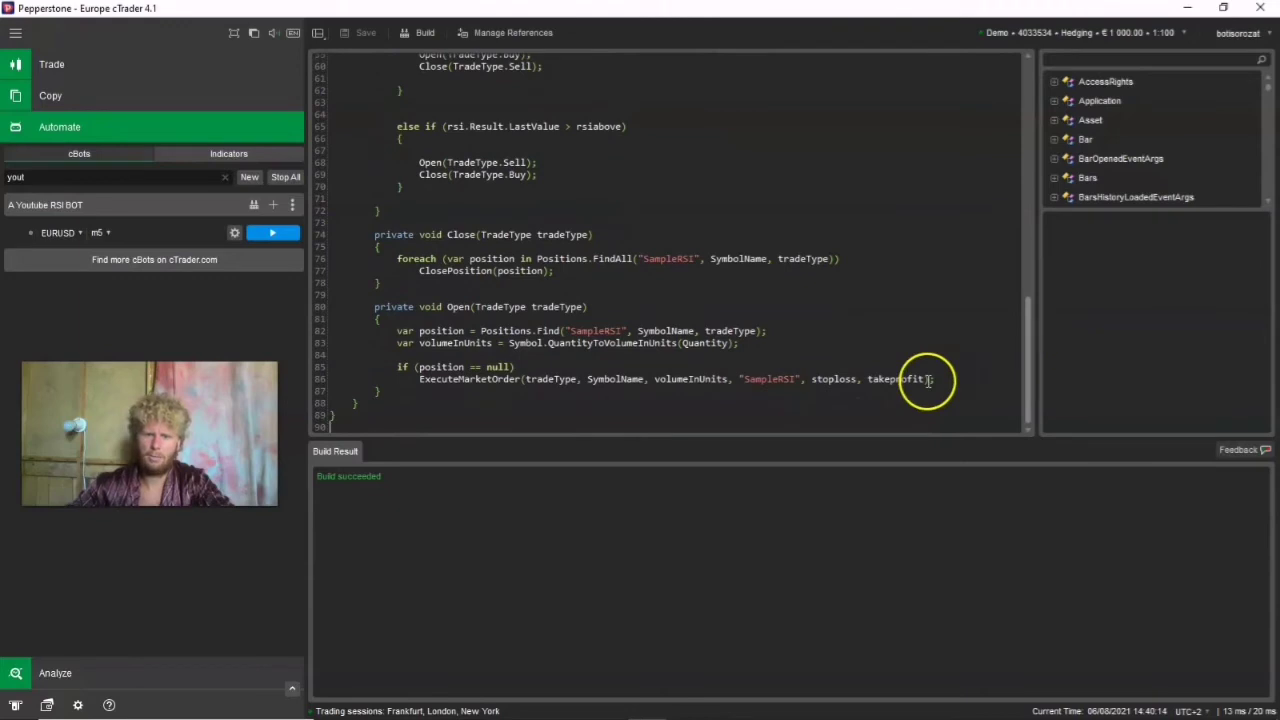
pyautogui.moveTo(927, 379); pyautogui.dragTo(825, 384)
pyautogui.press('BackSpace')
pyautogui.press('BackSpace')
pyautogui.press('BackSpace')
pyautogui.press('BackSpace')
pyautogui.press('BackSpace')
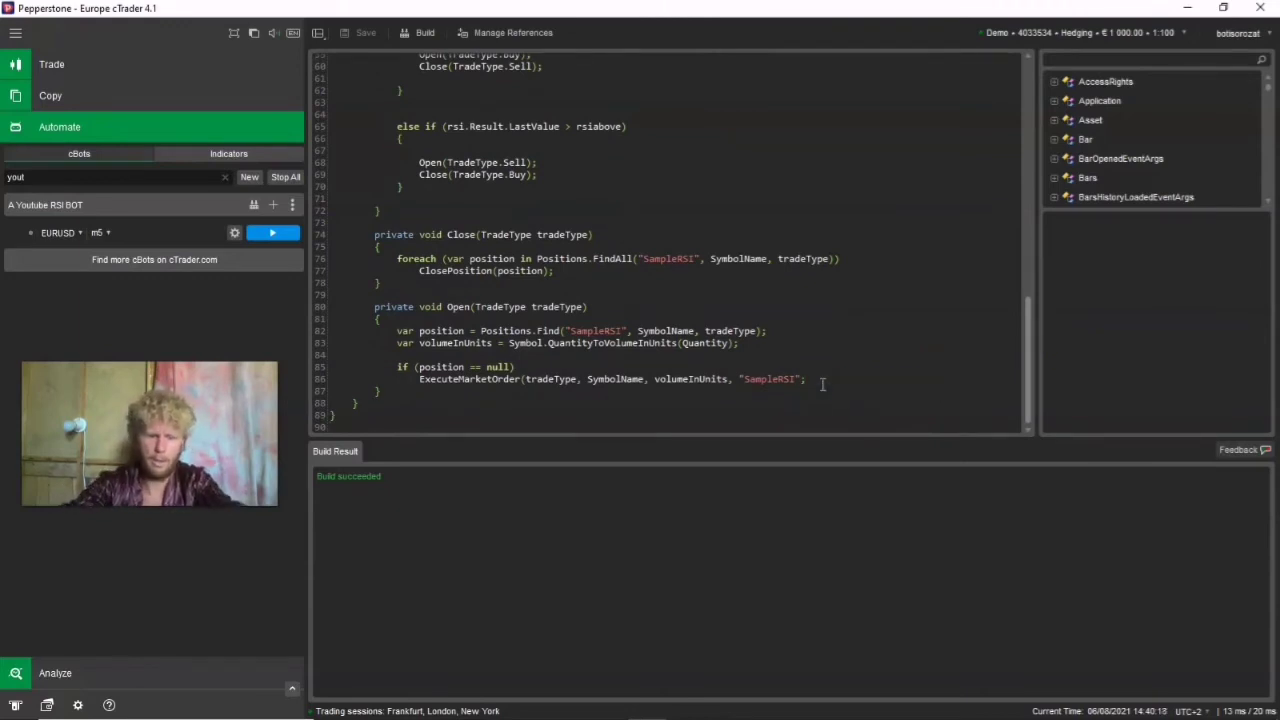
pyautogui.write(')')
# Delete the Stoploss and takeprofit parameter declarations from the bot's code.
pyautogui.scroll(10, 822, 384)
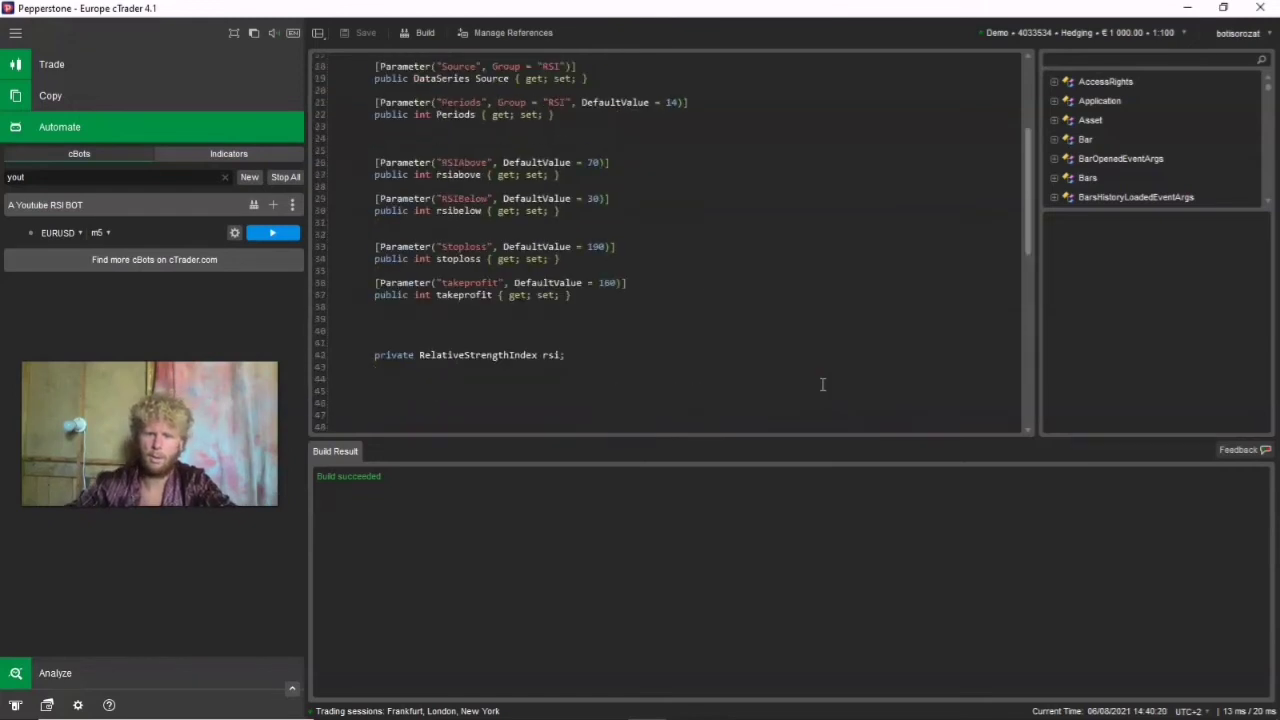
pyautogui.scroll(4, 790, 365)
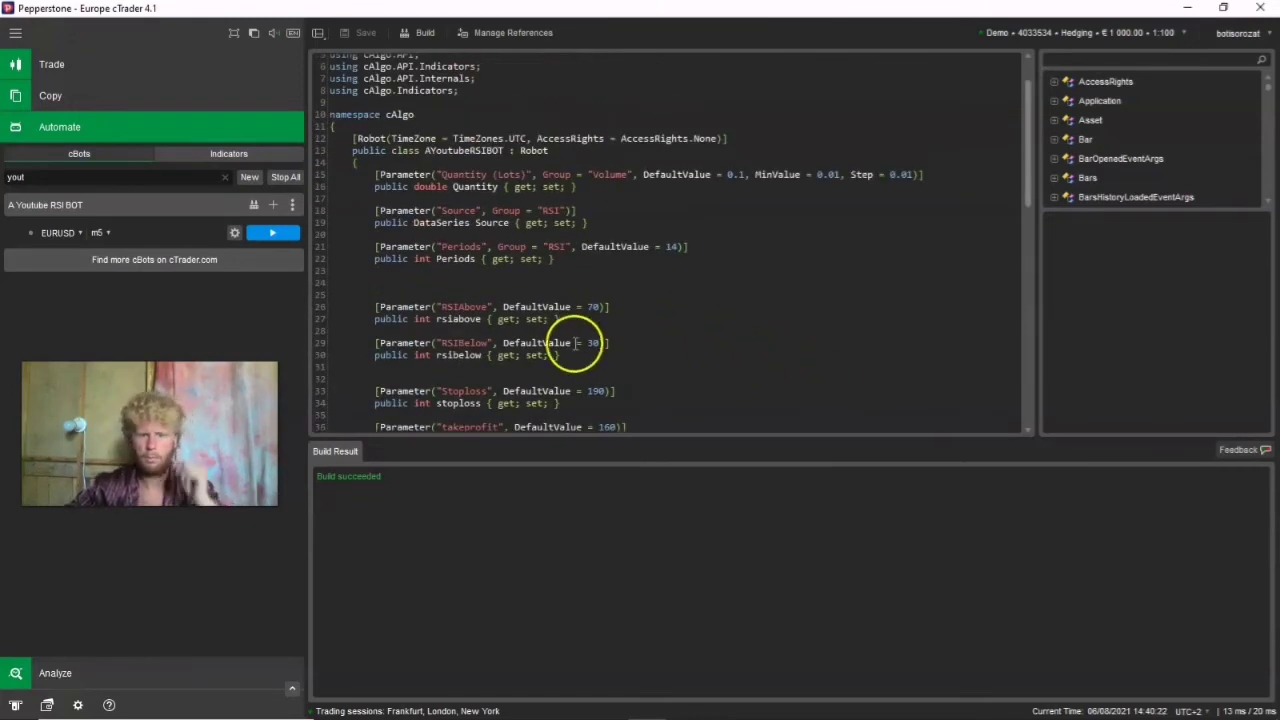
pyautogui.moveTo(1028, 200); pyautogui.dragTo(1031, 209)
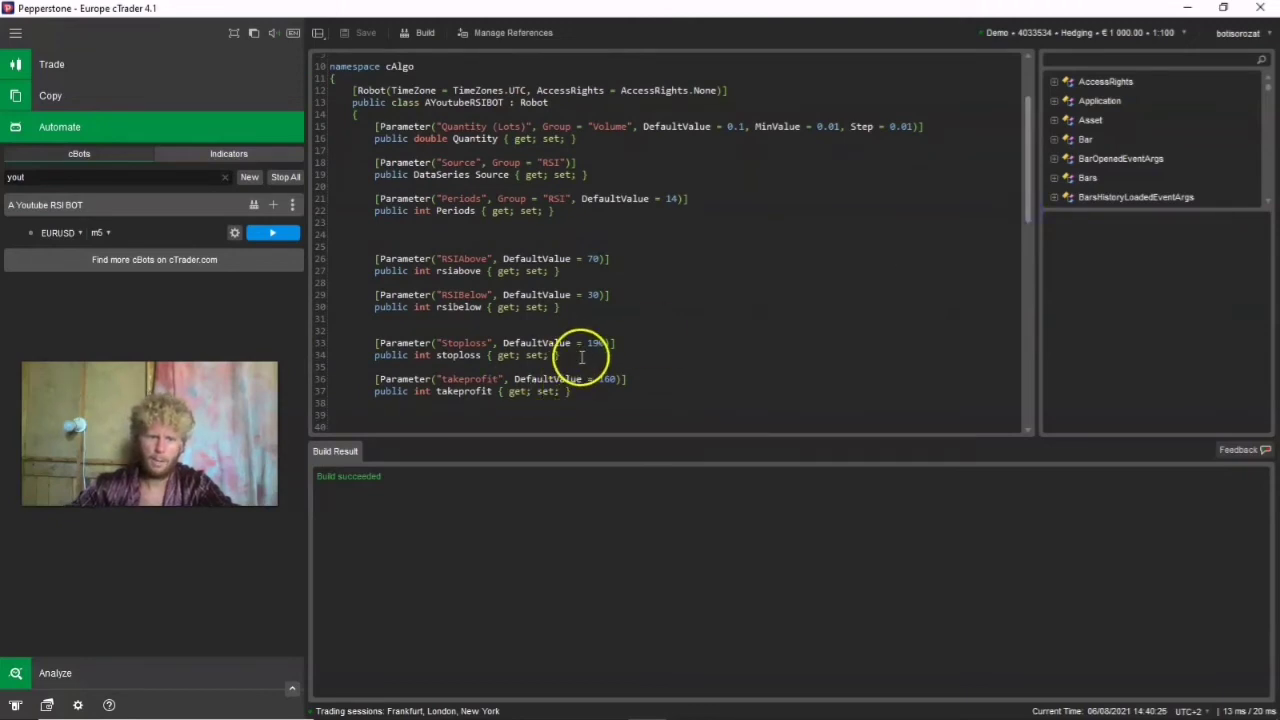
pyautogui.moveTo(581, 357); pyautogui.dragTo(343, 346)
pyautogui.click(505, 391)
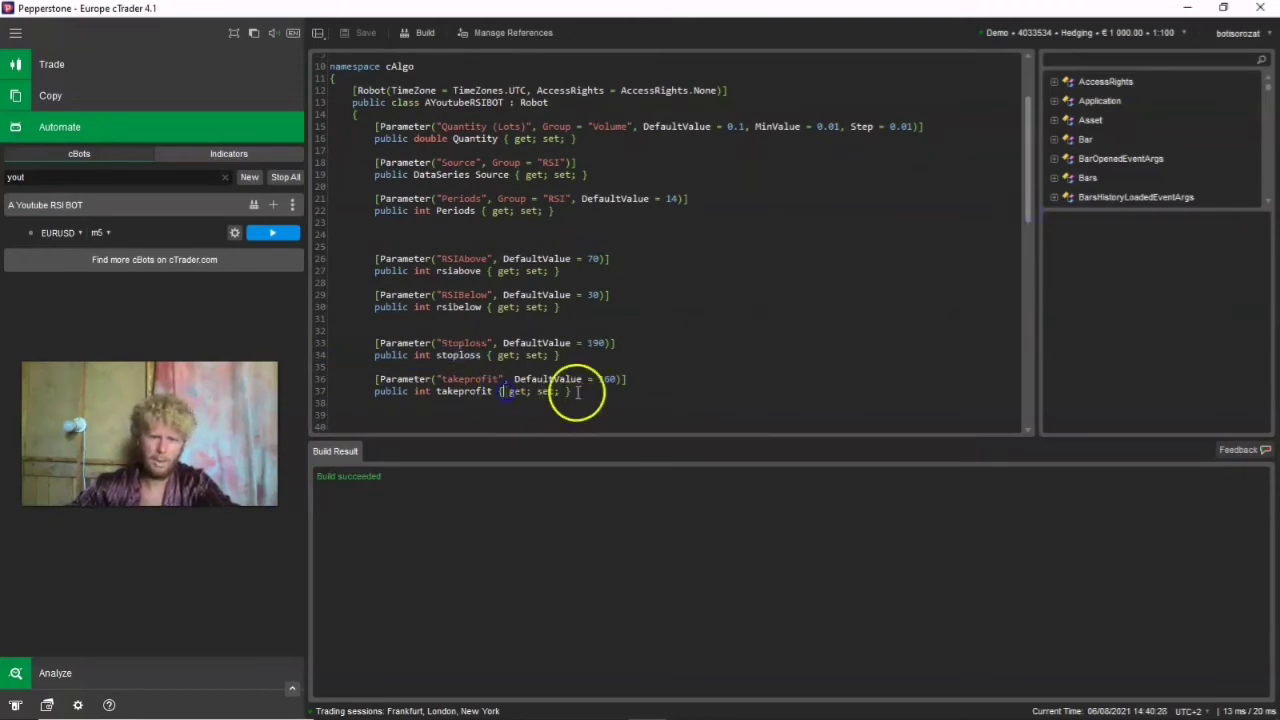
pyautogui.moveTo(578, 392); pyautogui.dragTo(378, 338)
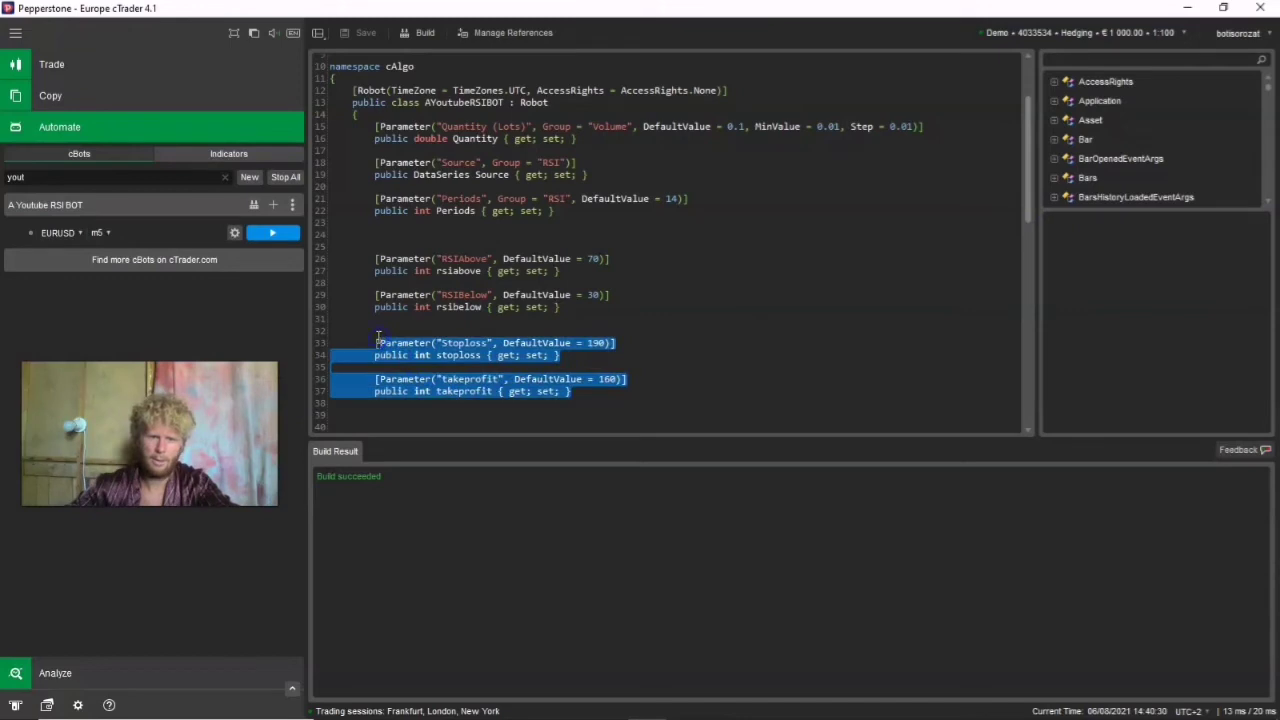
pyautogui.press('Delete')
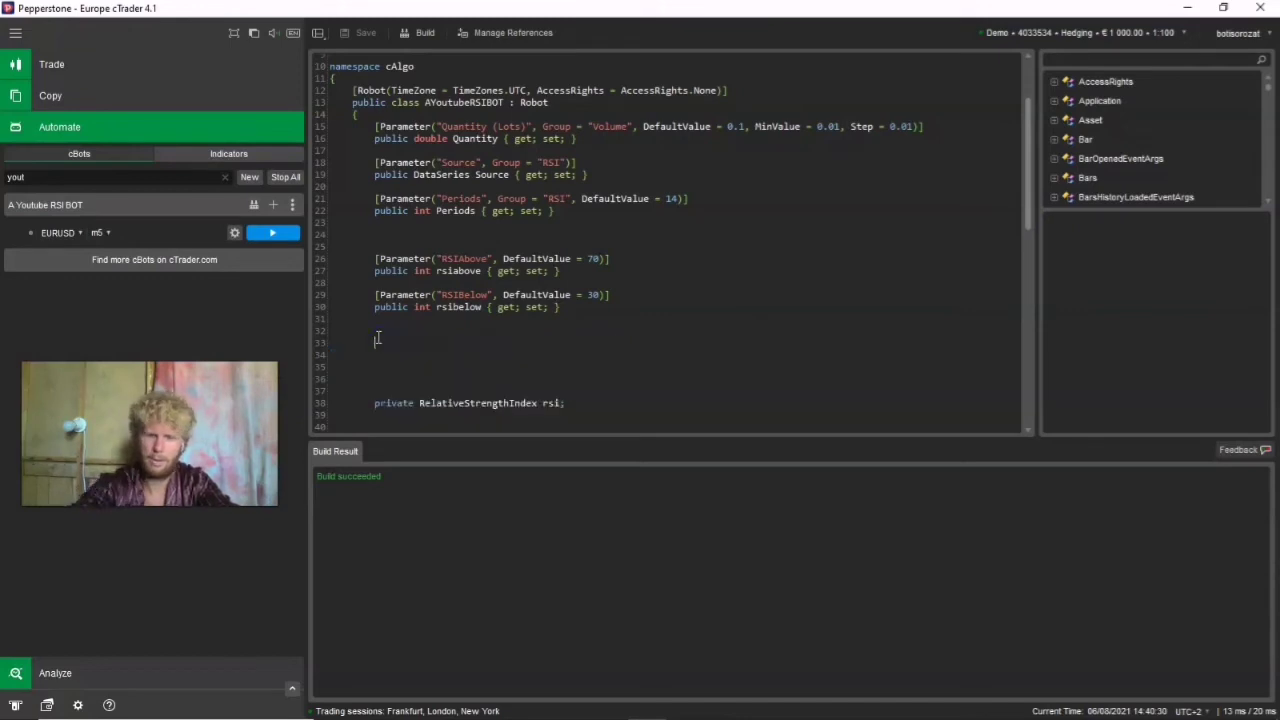
# Build A Youtube RSI BOT and run the backtest of its EURUSD m5 instance.
pyautogui.click(147, 229)
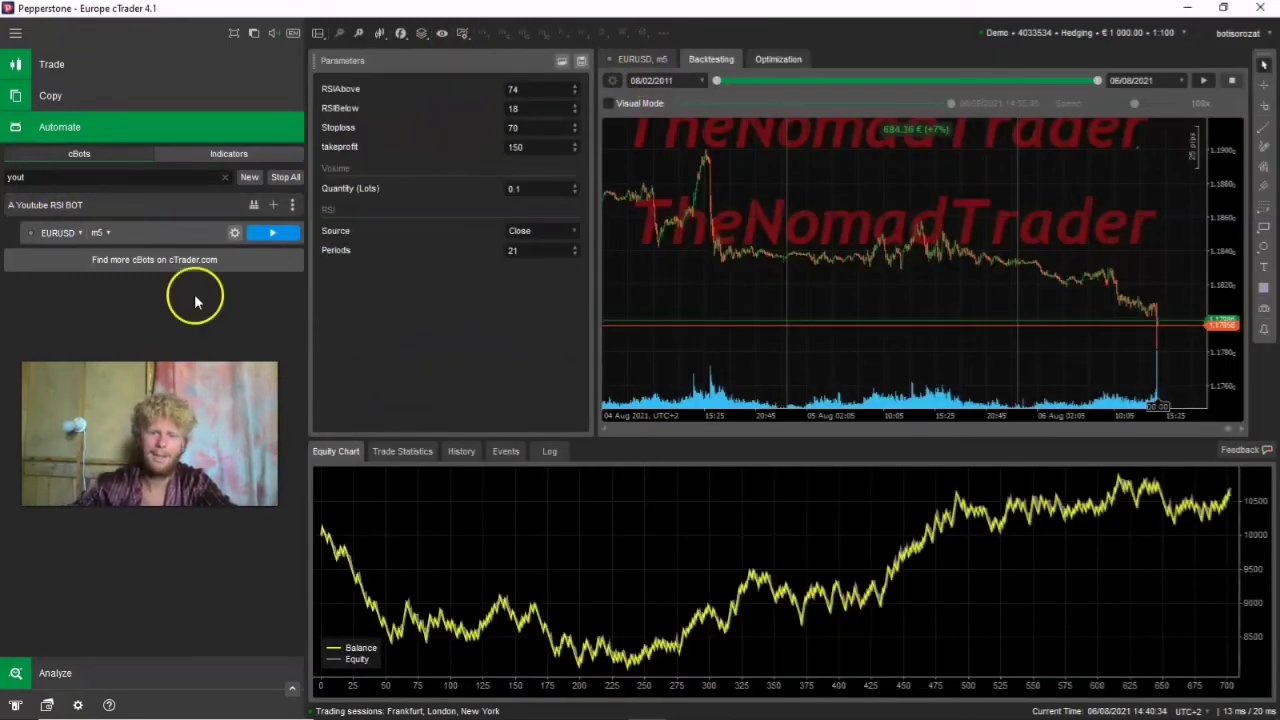
pyautogui.click(254, 205)
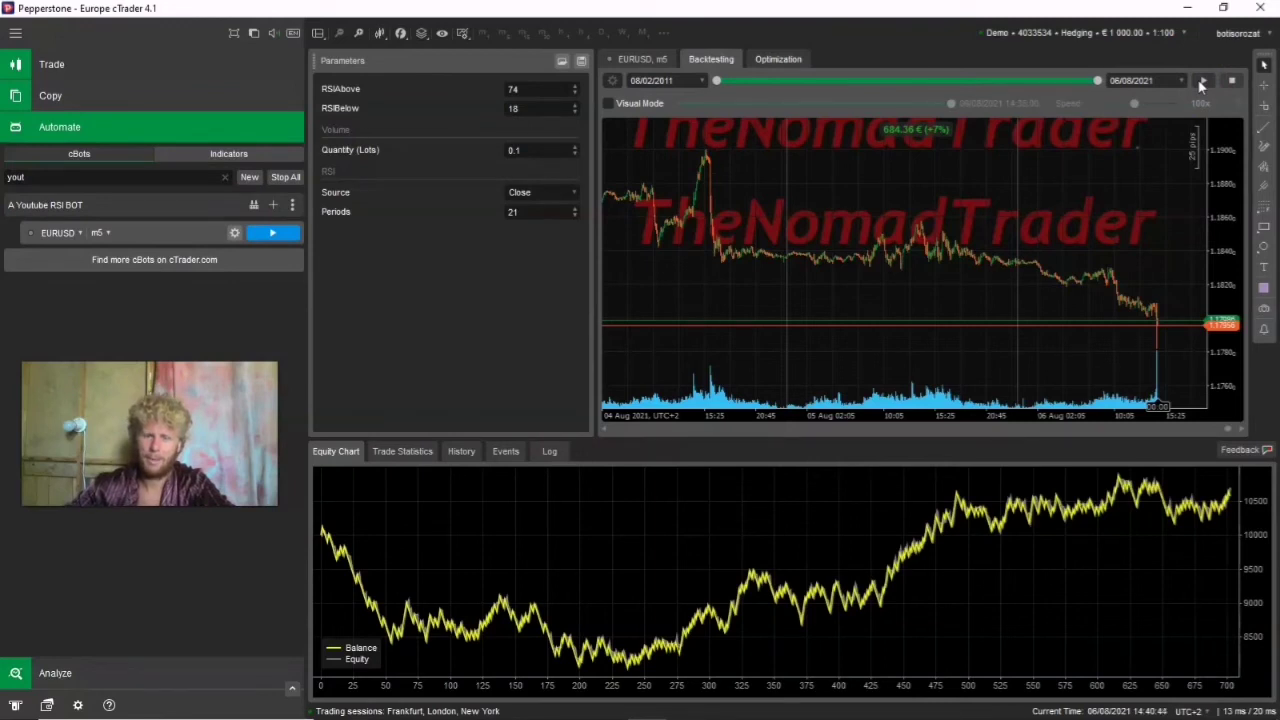
pyautogui.click(186, 213)
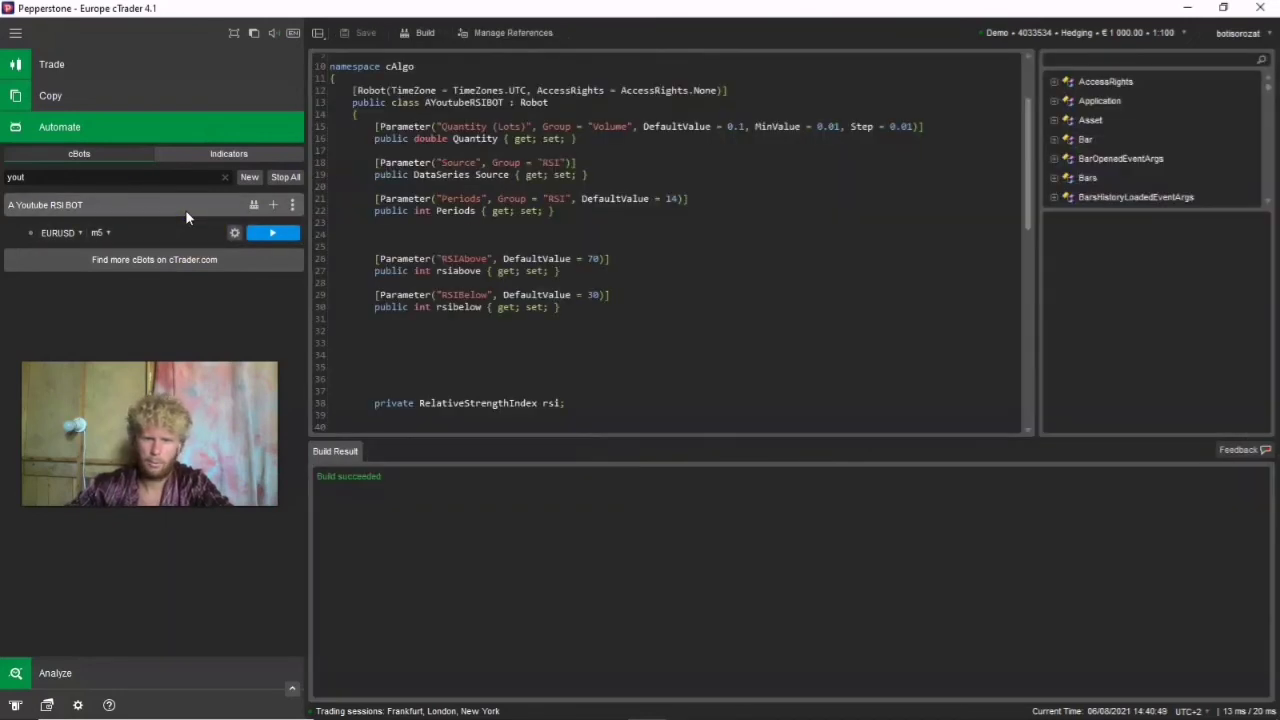
pyautogui.click(141, 238)
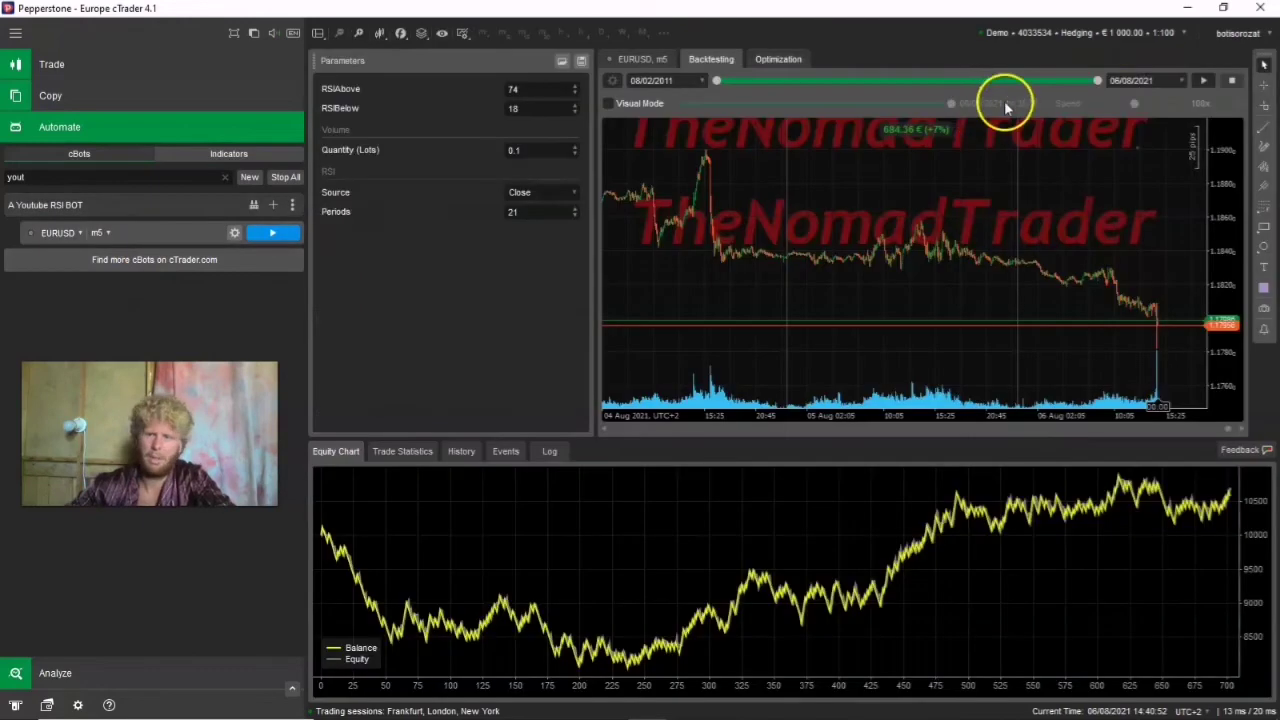
pyautogui.click(1205, 79)
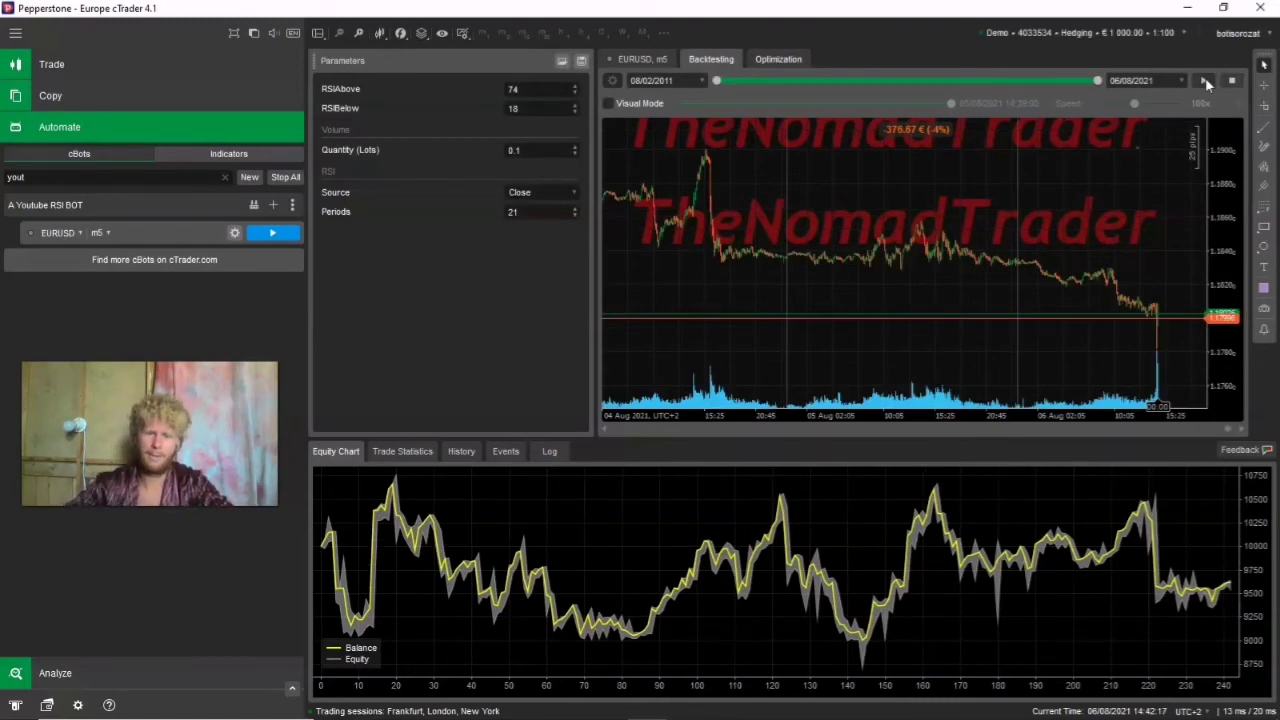
# Set the backtest start date to 01/01/2018.
pyautogui.click(703, 81)
pyautogui.click(650, 100)
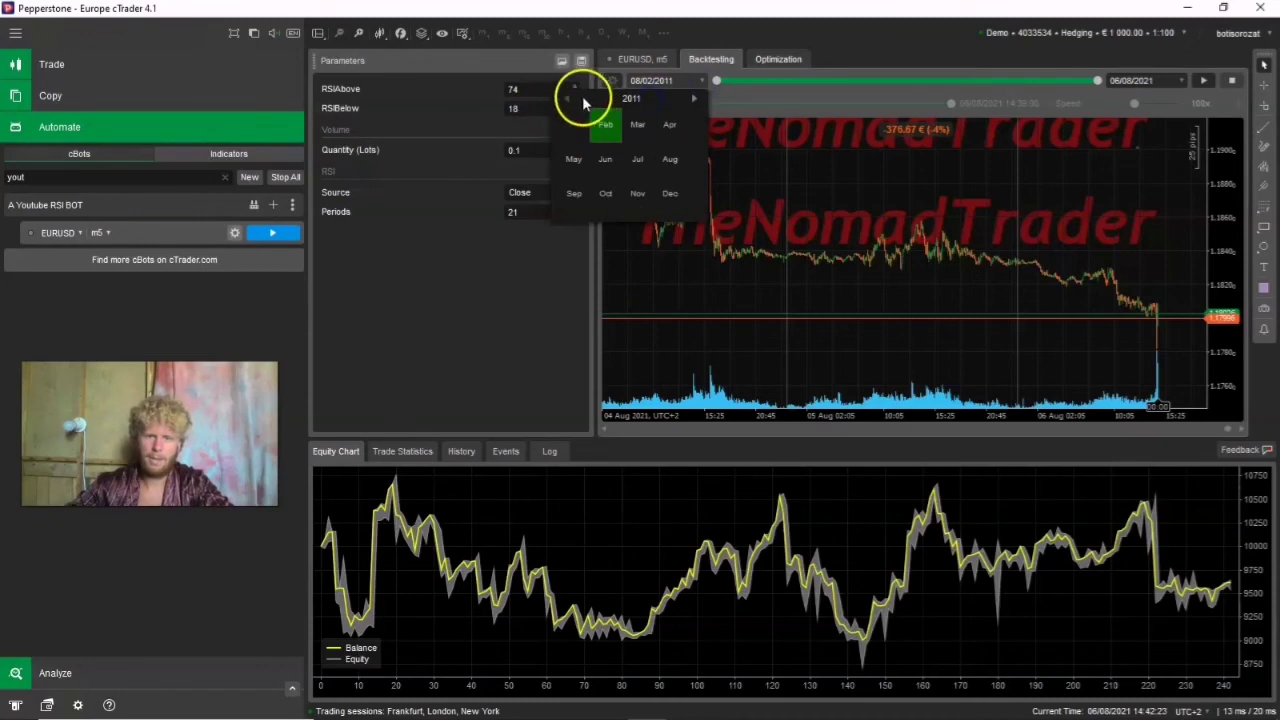
pyautogui.click(694, 98)
pyautogui.click(694, 98)
pyautogui.click(694, 98)
pyautogui.click(694, 98)
pyautogui.click(696, 99)
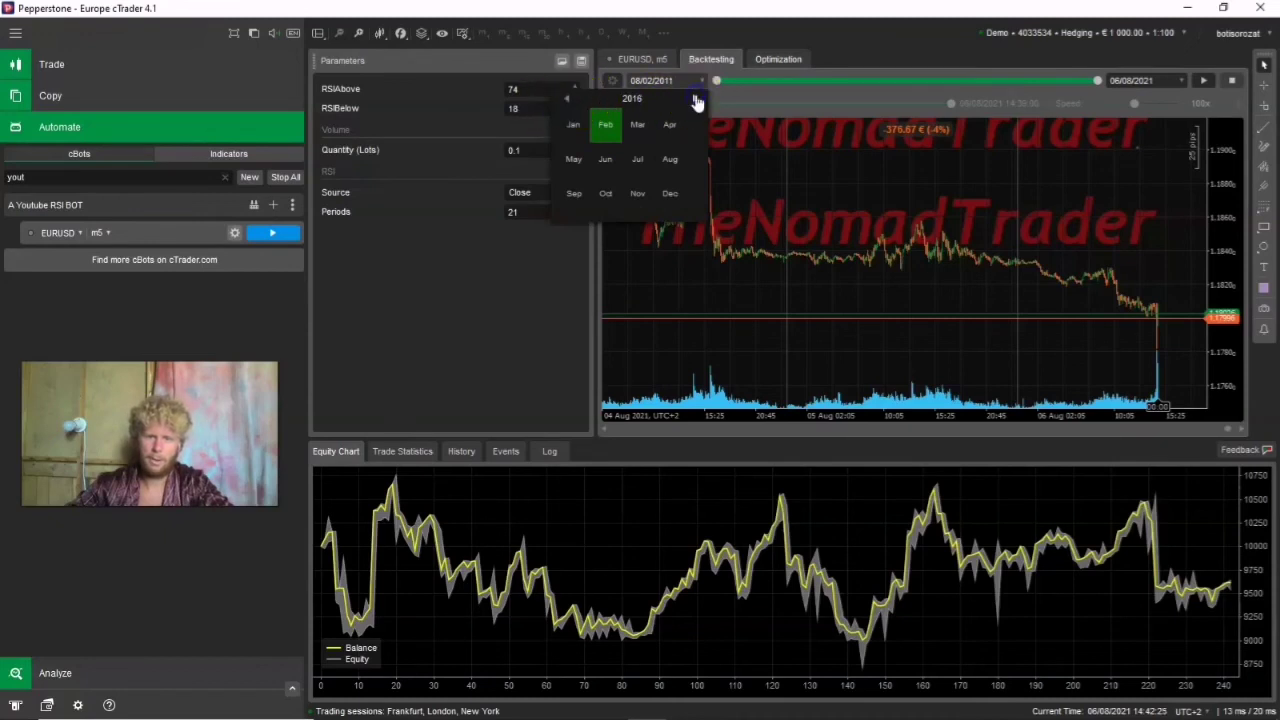
pyautogui.click(696, 99)
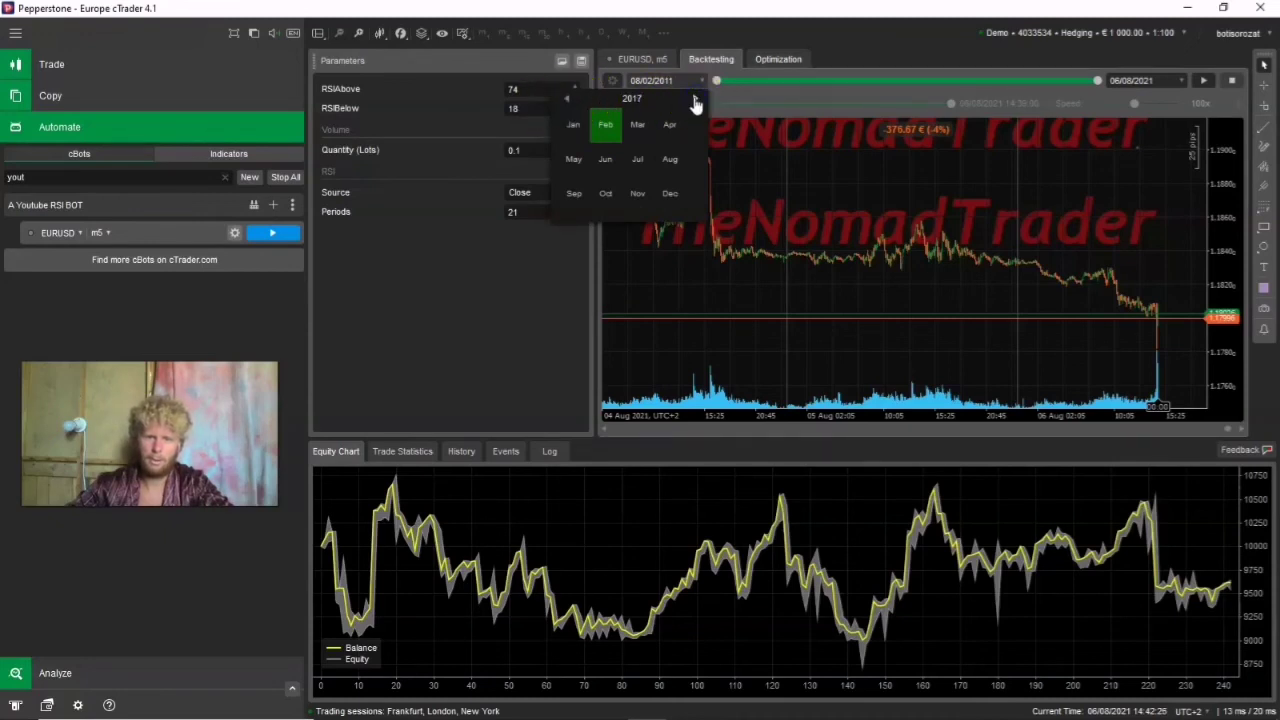
pyautogui.click(574, 124)
pyautogui.click(568, 137)
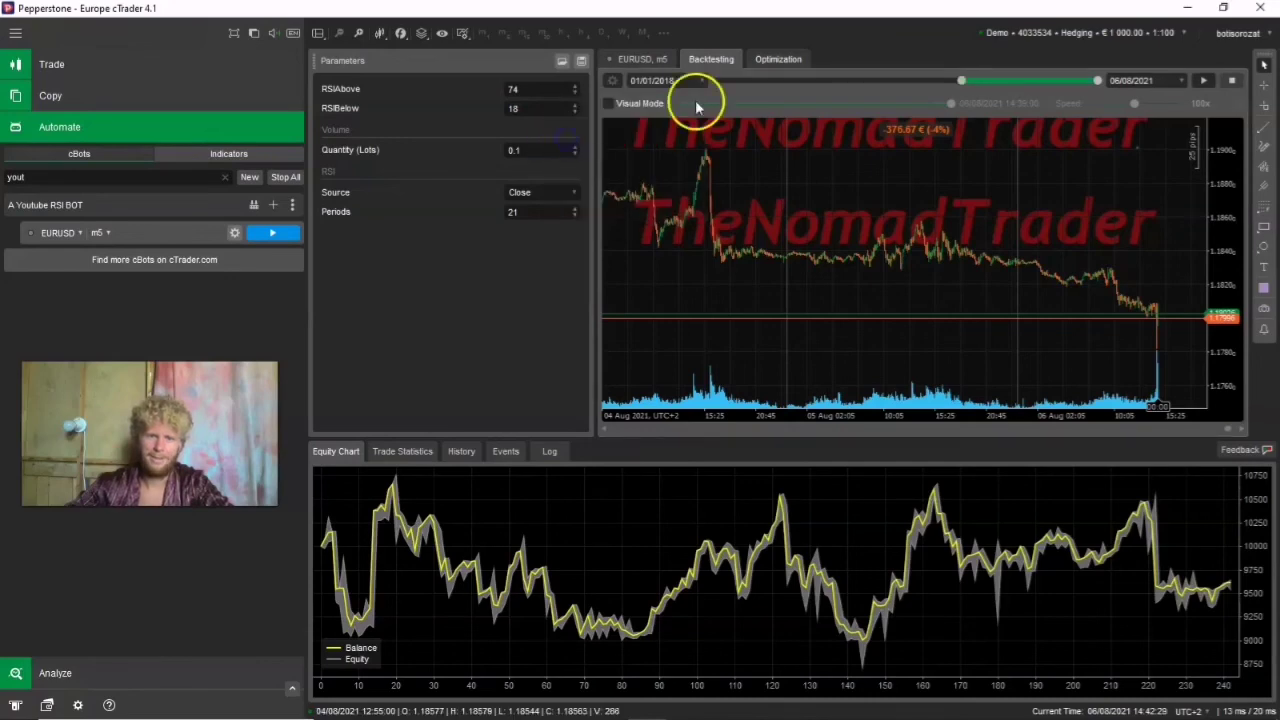
# Include the timeframe in the optimization's cBot parameters and set the RSIAbove minimum to 10.
pyautogui.click(757, 60)
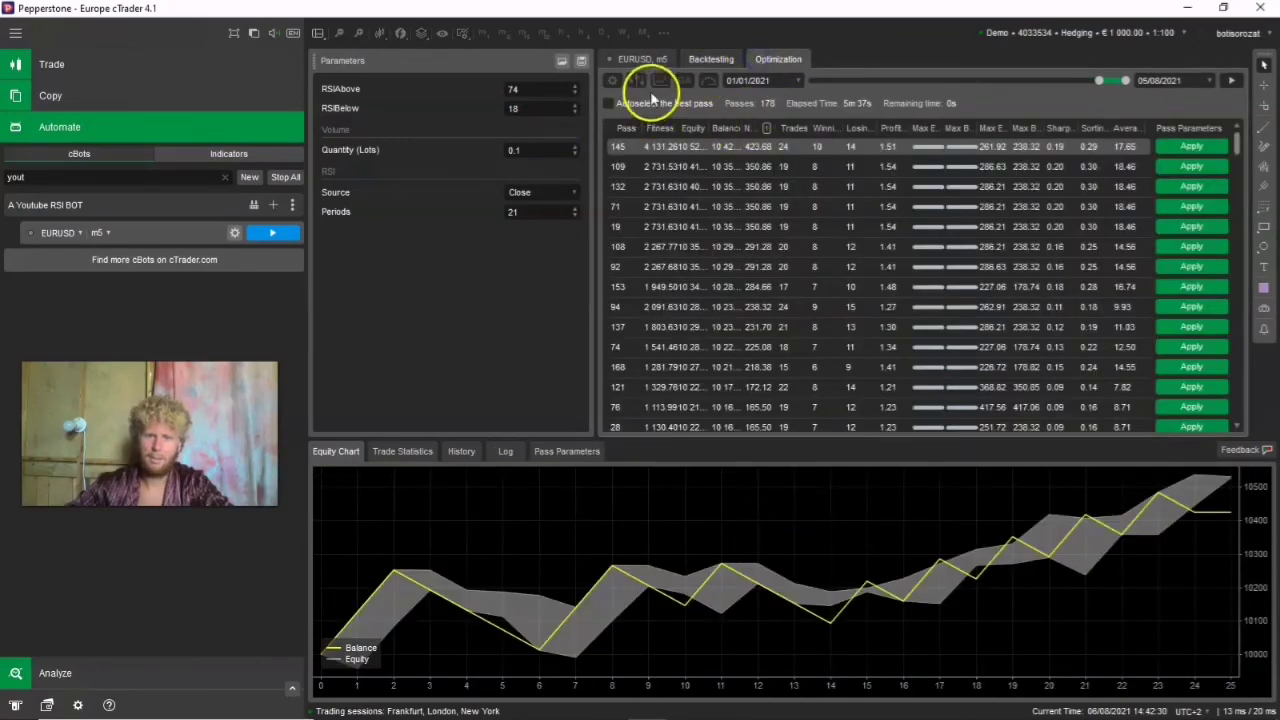
pyautogui.click(638, 82)
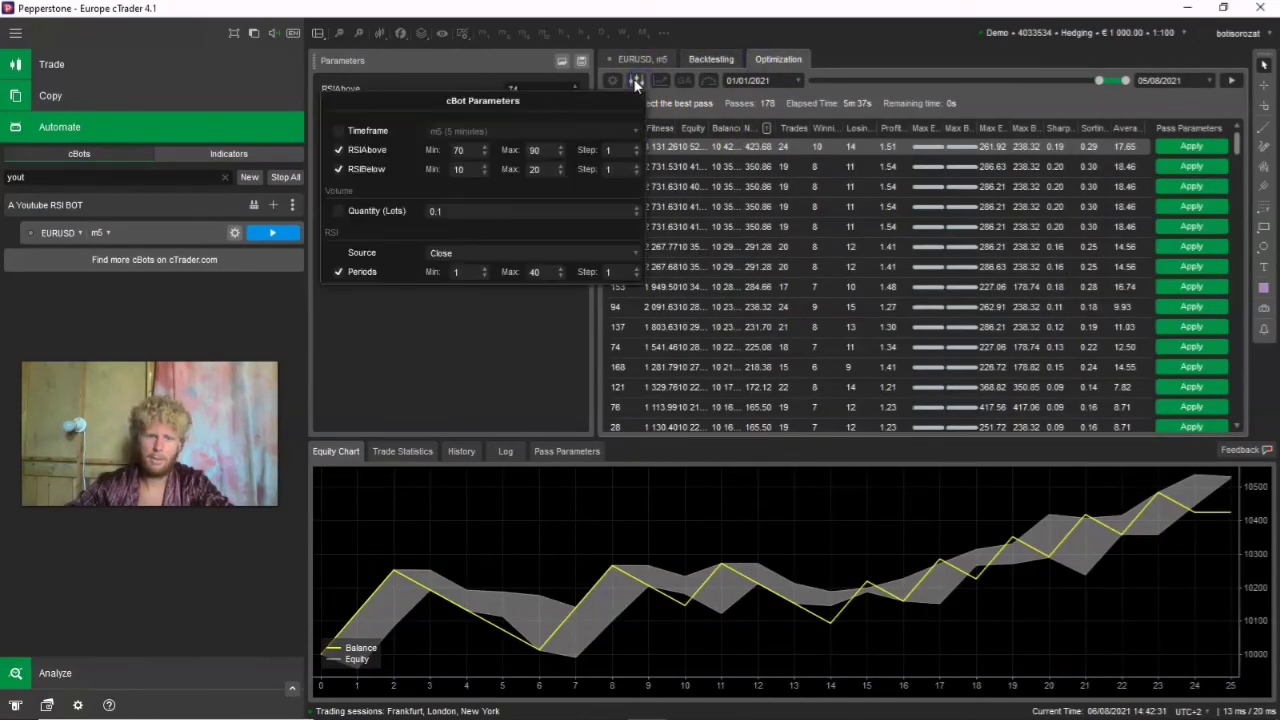
pyautogui.click(338, 131)
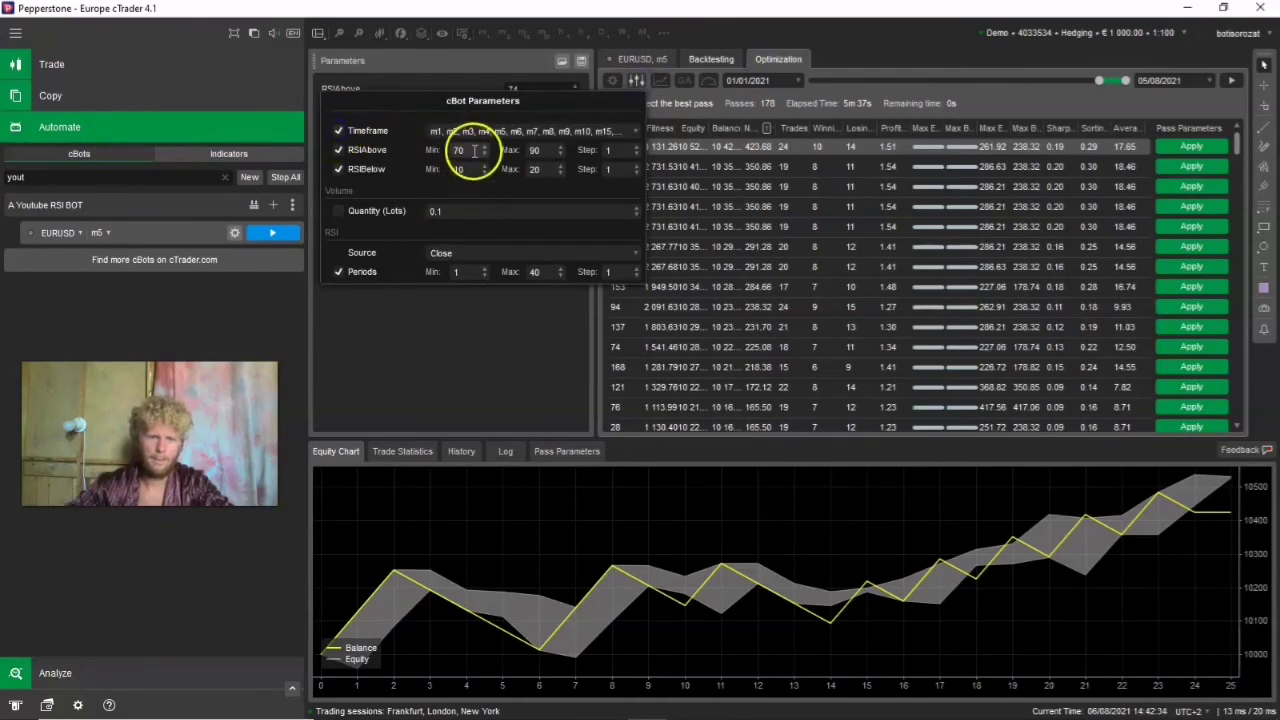
pyautogui.click(471, 152)
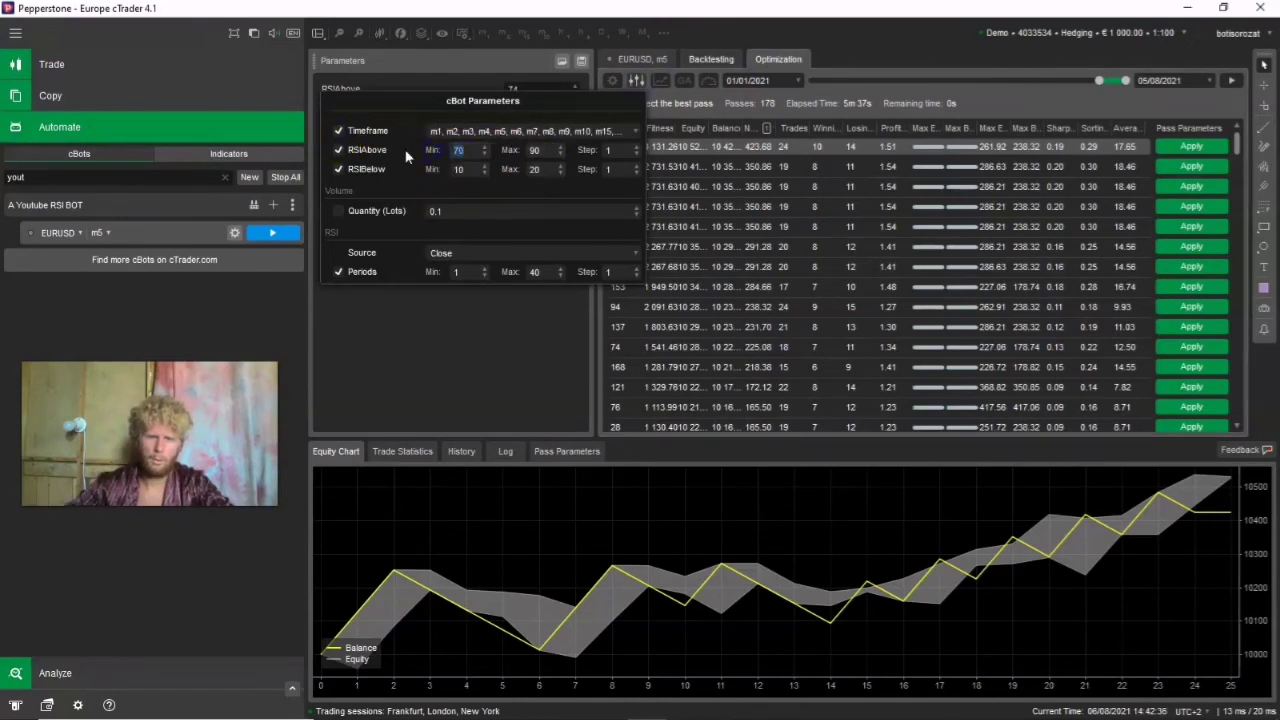
pyautogui.write('10')
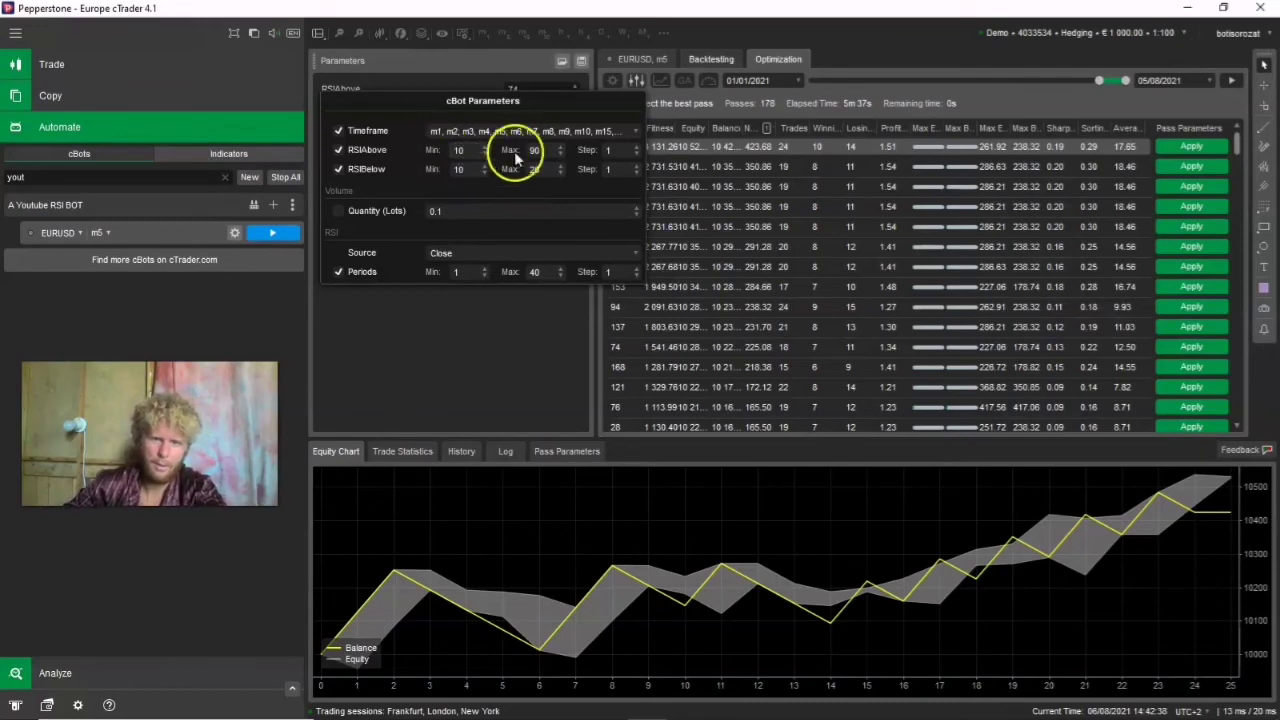
# Set the RSIBelow maximum to 90 in the optimization parameters and start the optimization.
pyautogui.click(540, 170)
pyautogui.write('1')
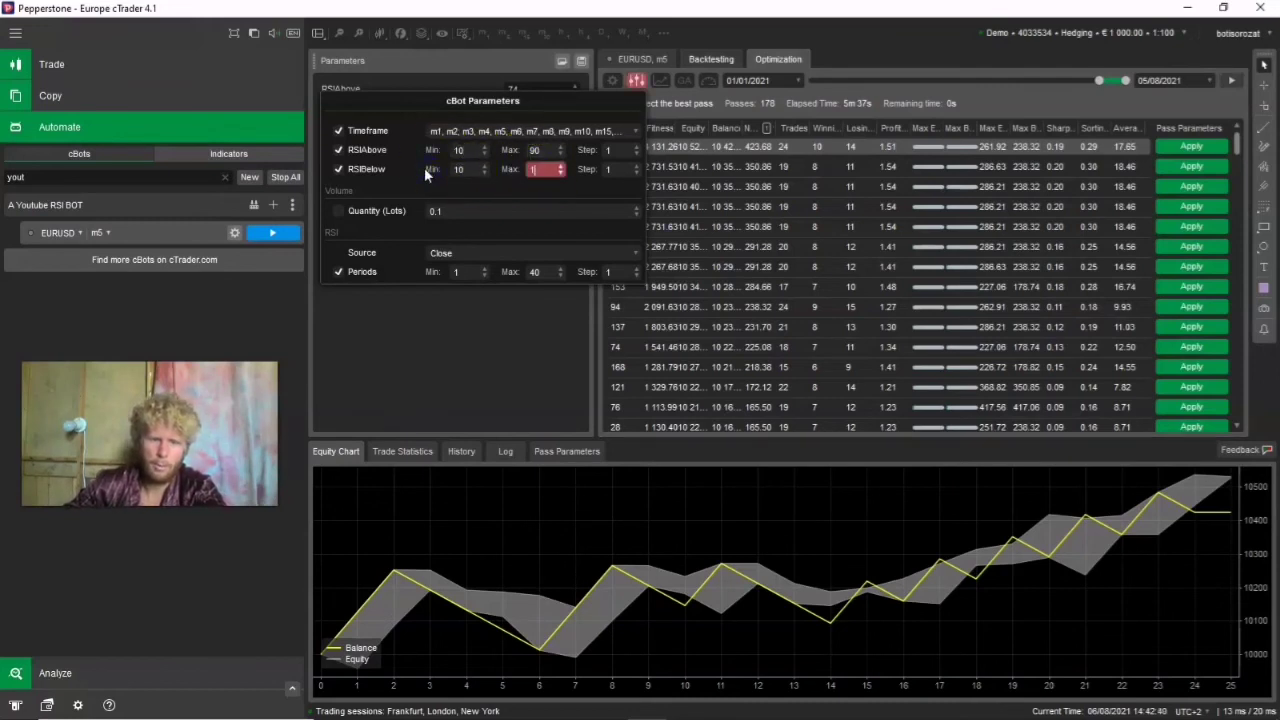
pyautogui.press('BackSpace')
pyautogui.write('90')
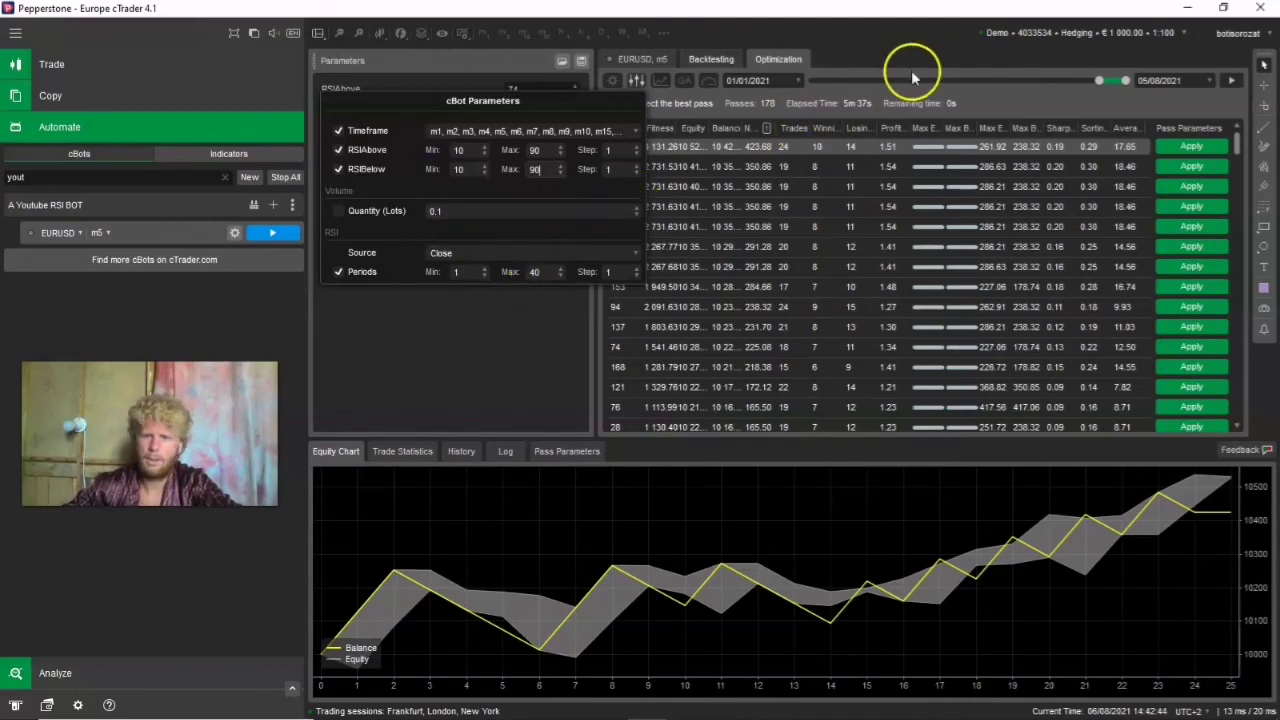
pyautogui.click(1232, 80)
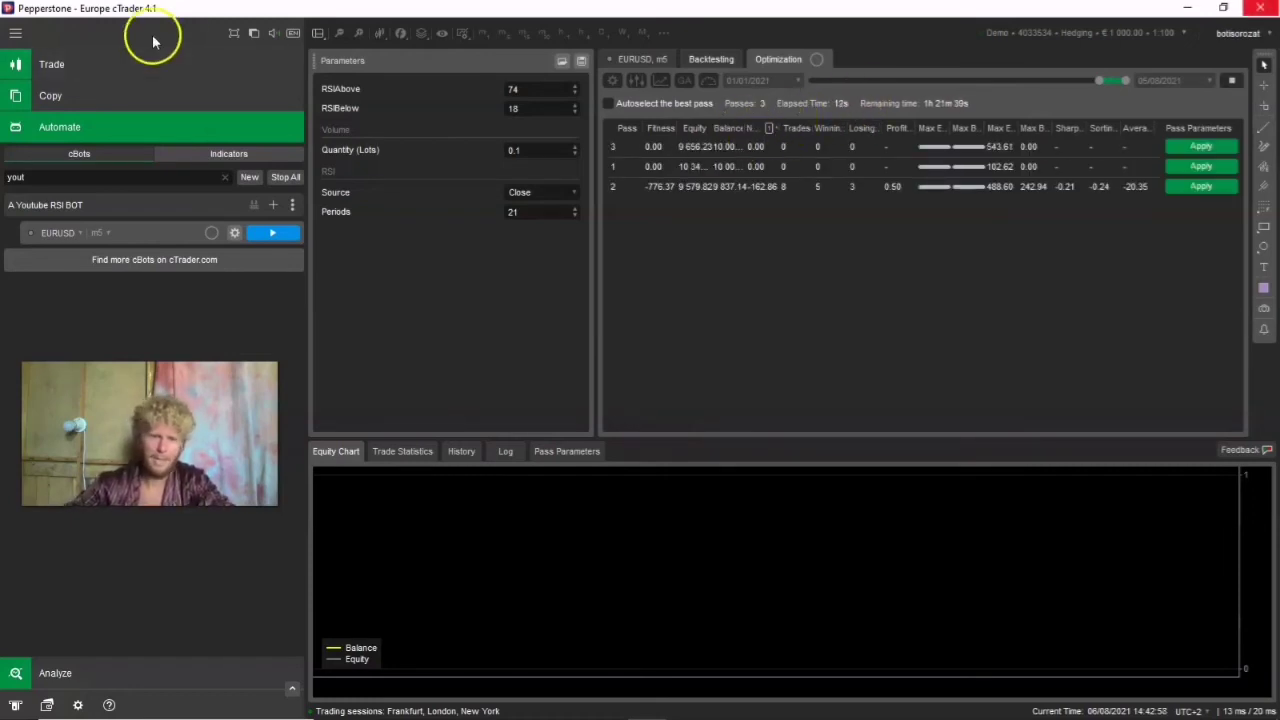
# Collapse the sidebar, view the equity chart of optimization pass 6 and check the optimized parameter ranges.
pyautogui.click(24, 32)
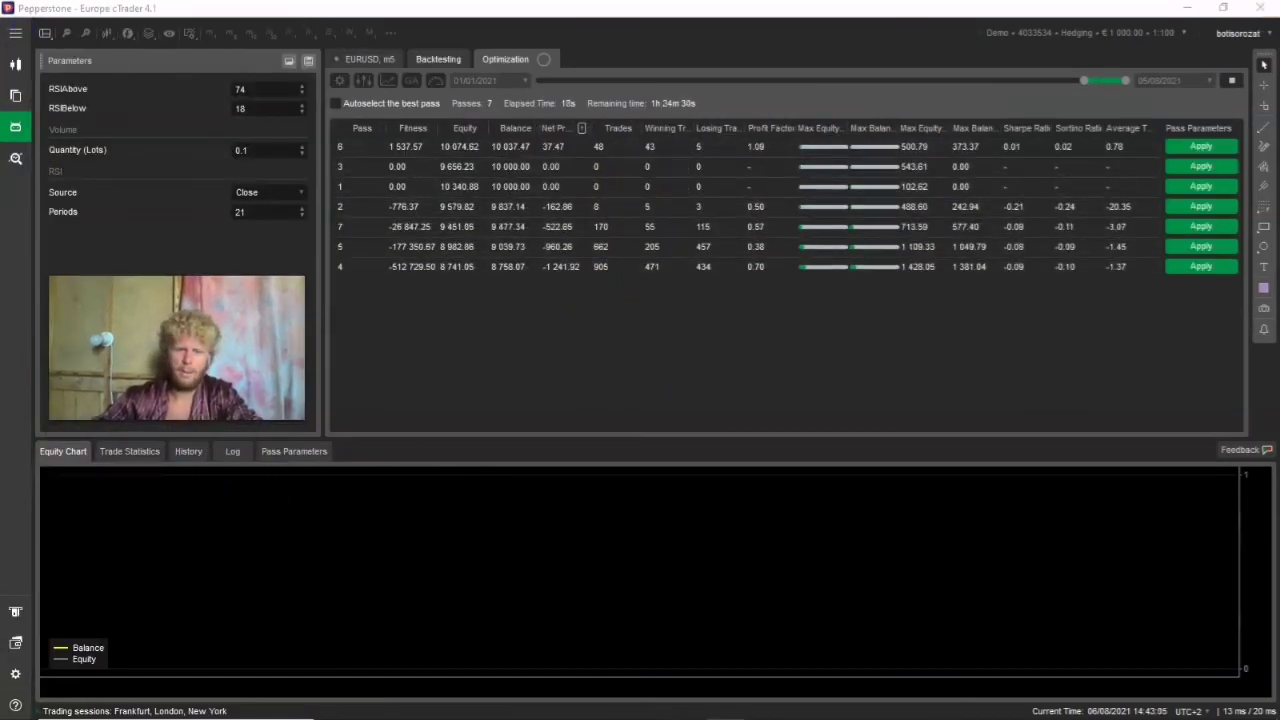
pyautogui.click(513, 150)
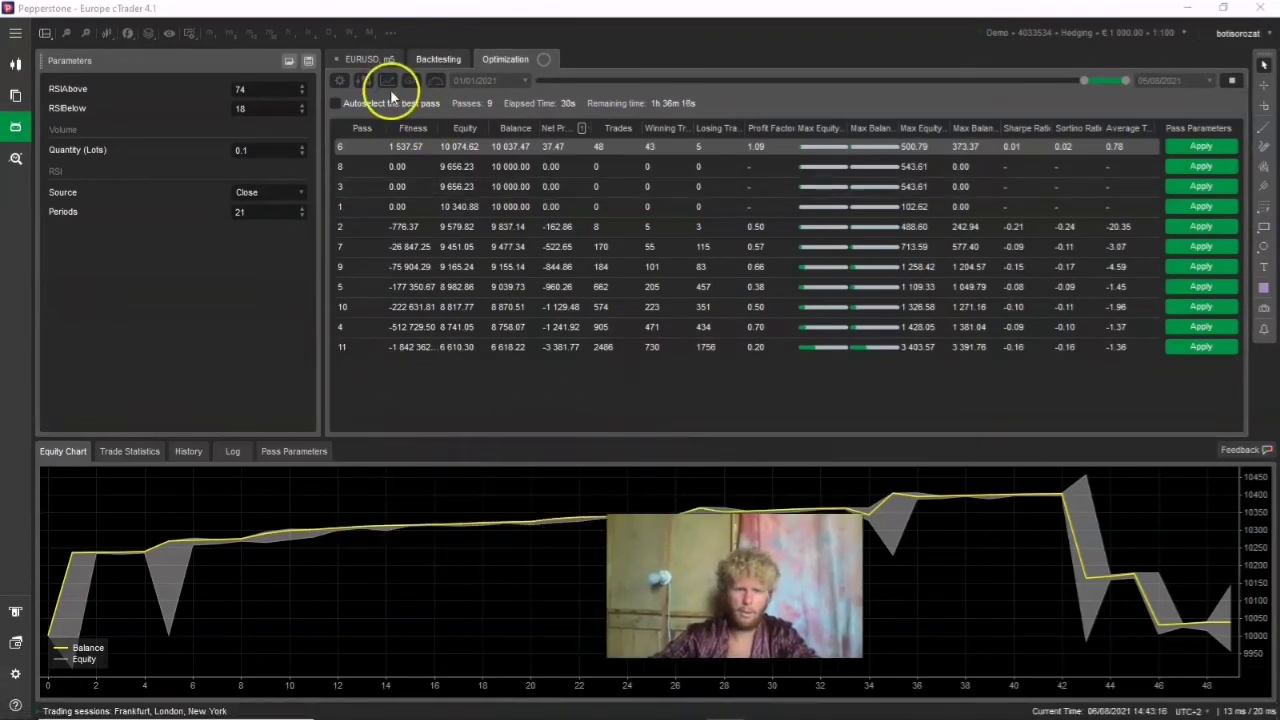
pyautogui.moveTo(365, 82)
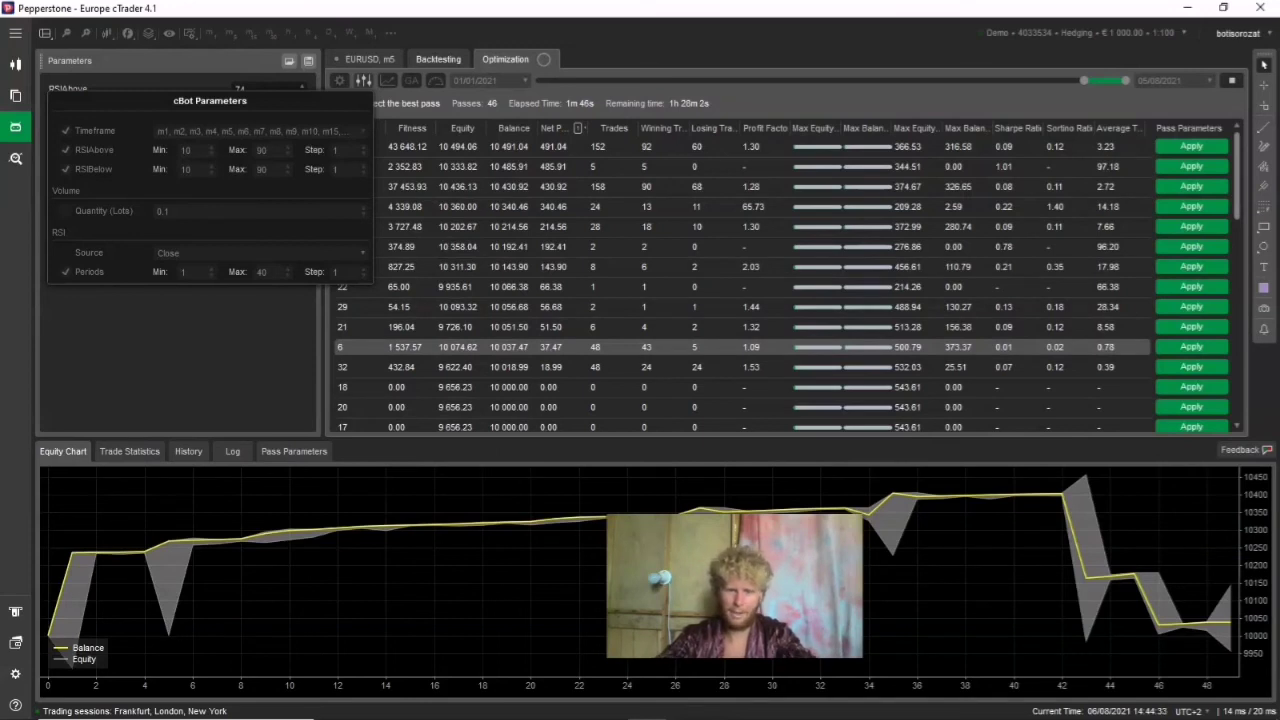
pyautogui.moveTo(1160, 708)
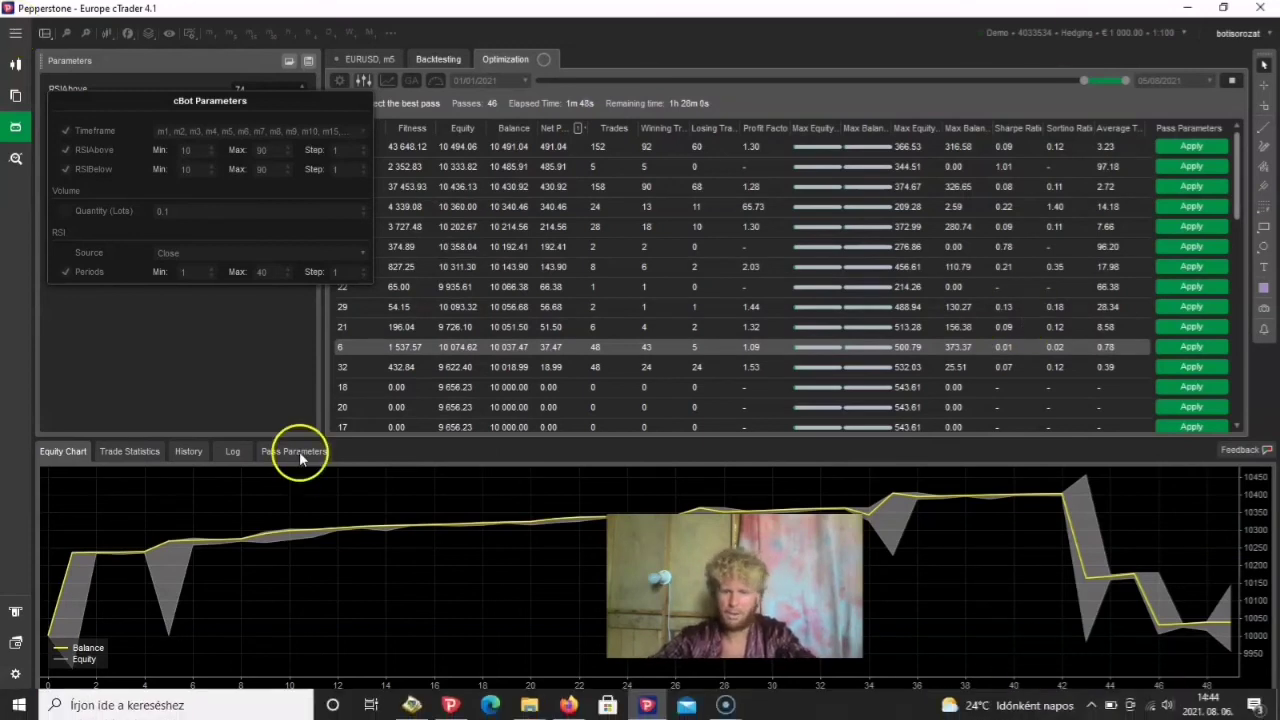
# Compare the parameters of optimization passes 12 and 27 by applying each, and leave those of pass 12 applied.
pyautogui.click(596, 148)
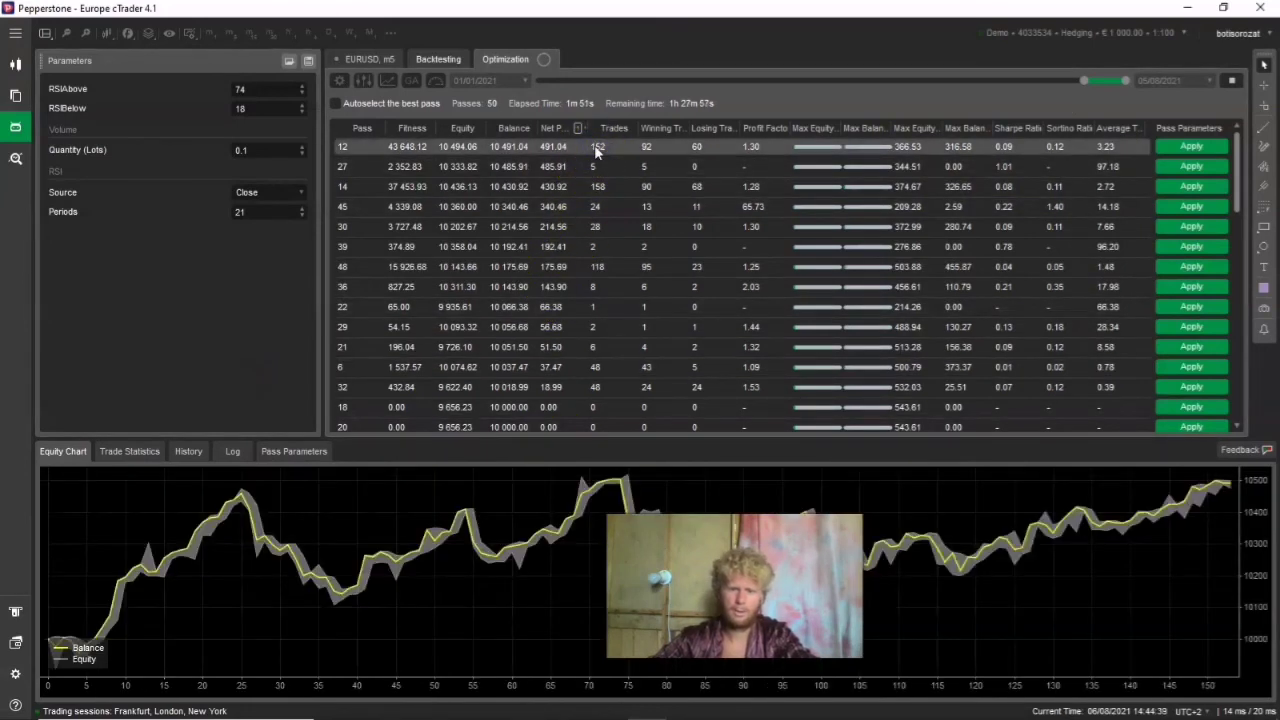
pyautogui.click(1190, 146)
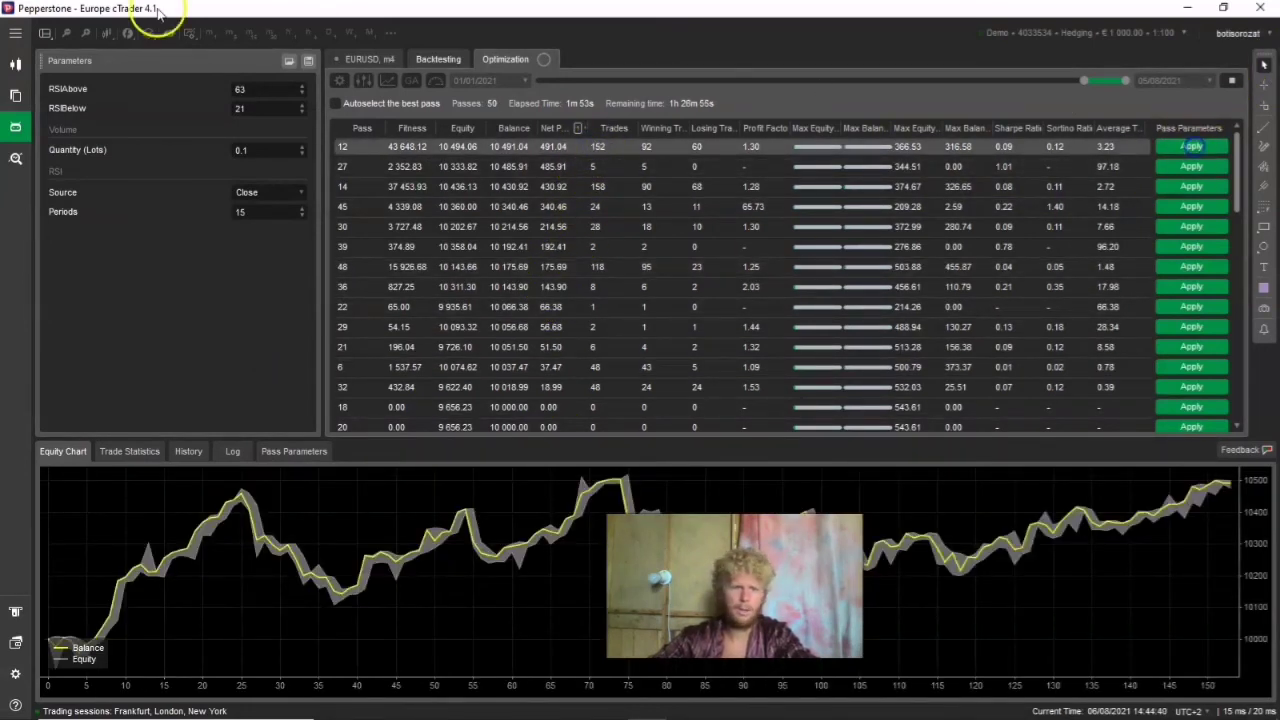
pyautogui.click(253, 90)
pyautogui.click(257, 108)
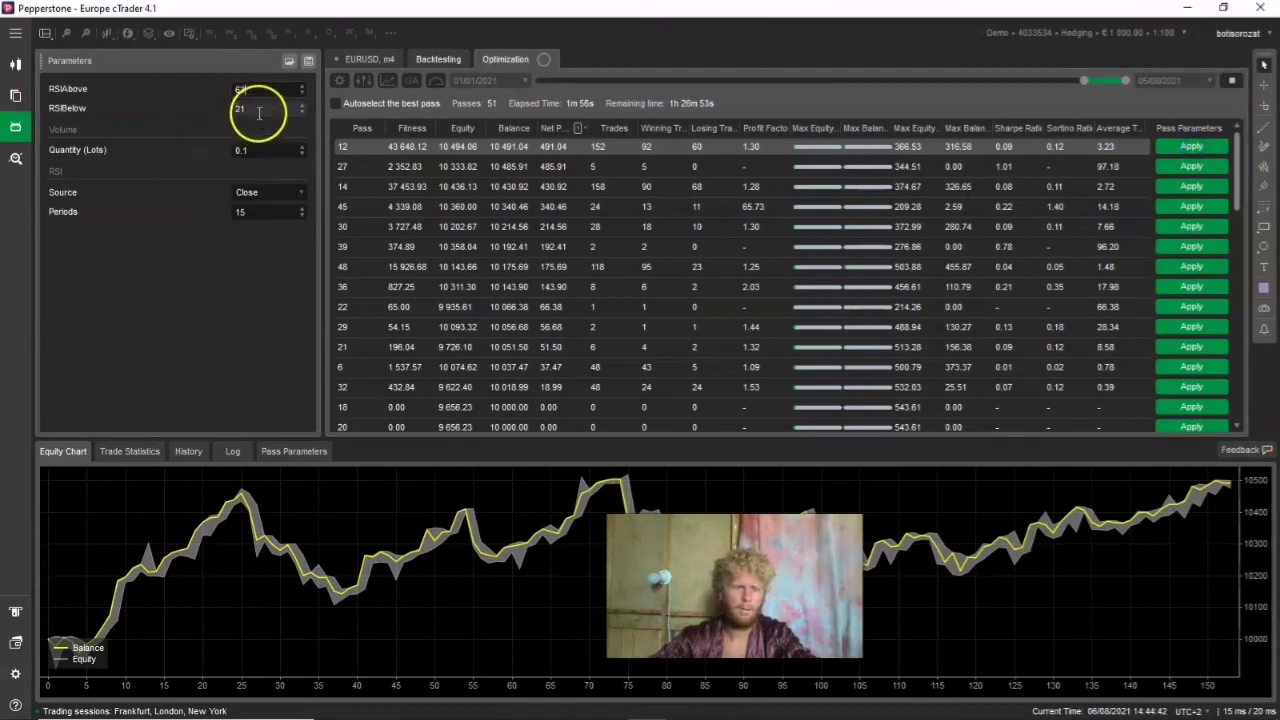
pyautogui.click(1191, 166)
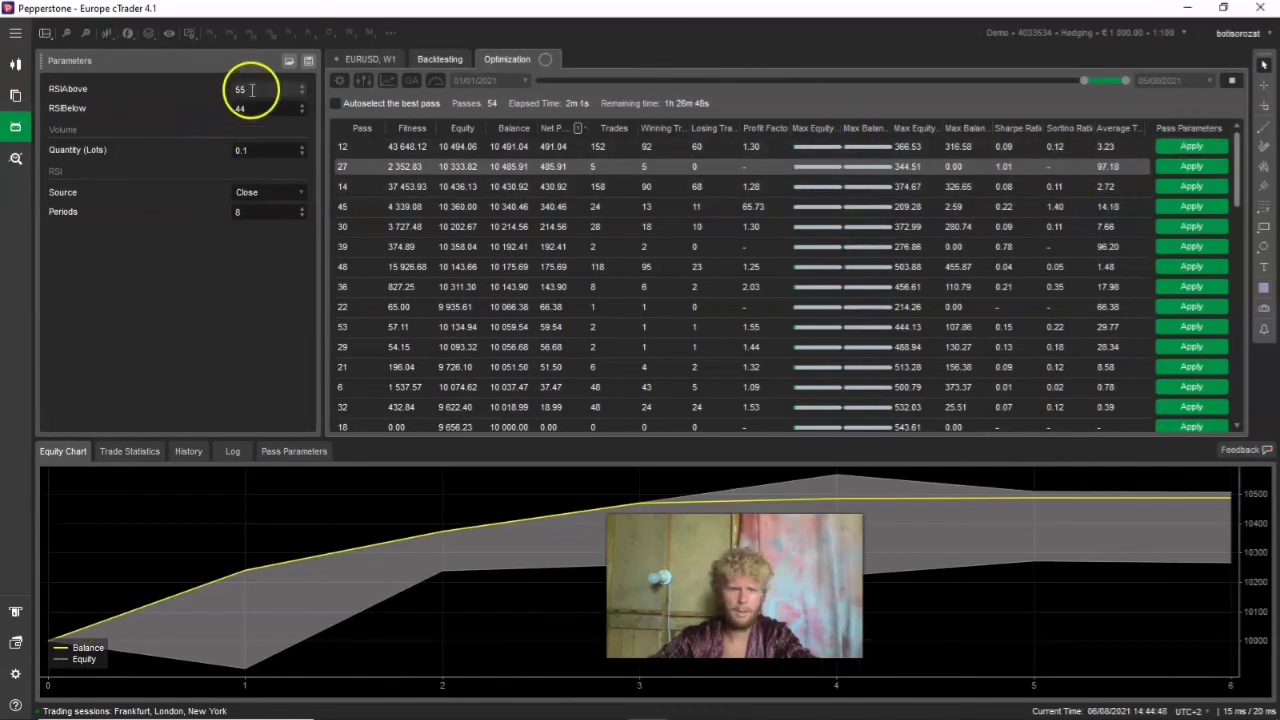
pyautogui.click(1111, 150)
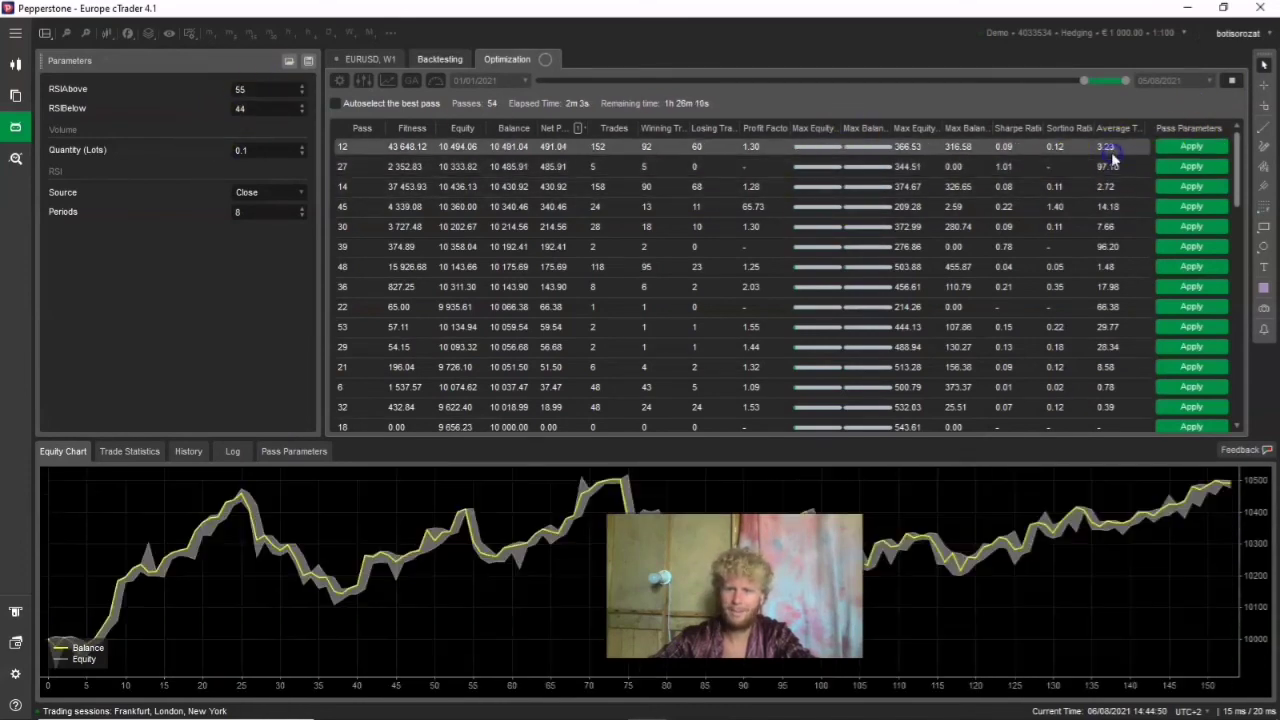
pyautogui.click(1195, 147)
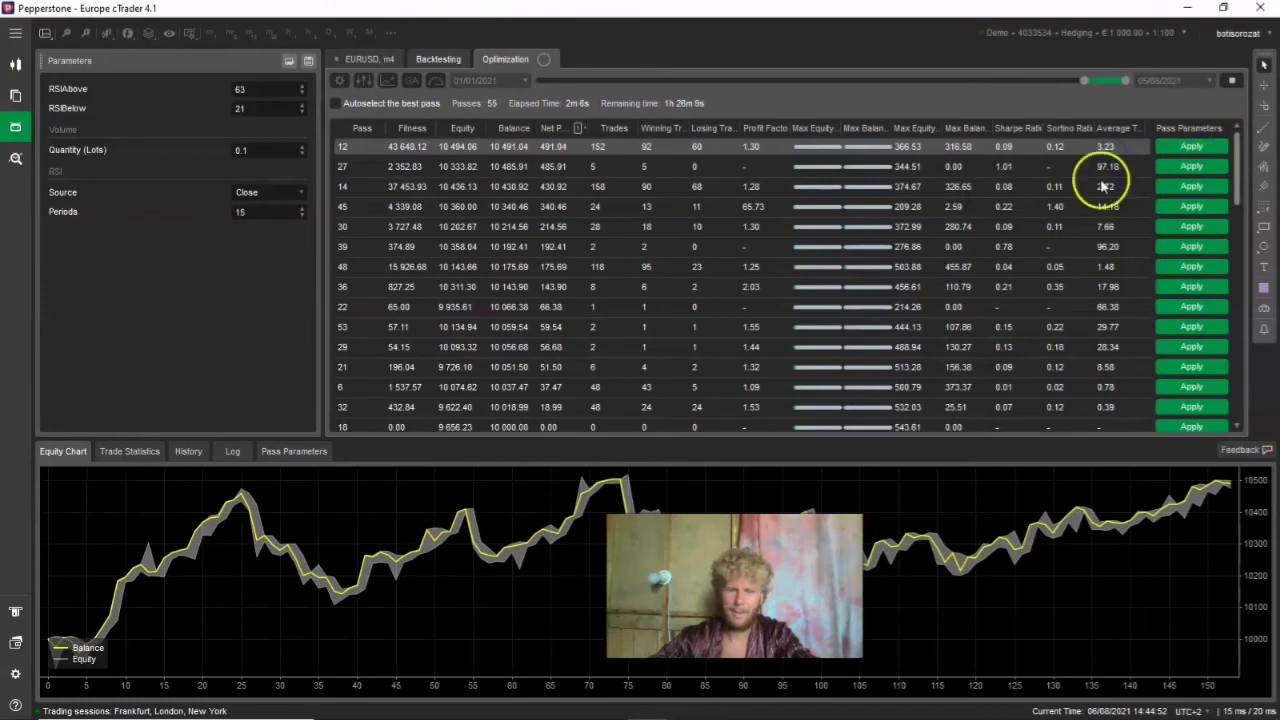
# Stop the running optimization.
pyautogui.click(436, 80)
pyautogui.click(530, 146)
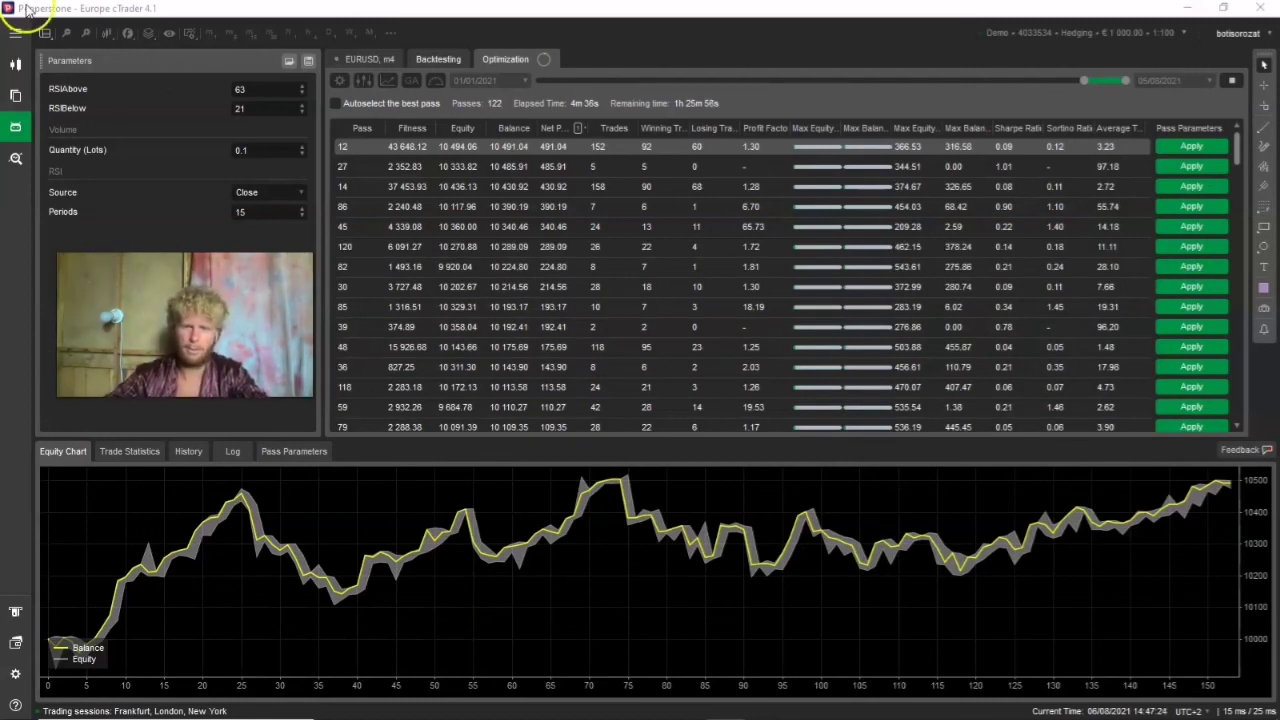
pyautogui.click(1232, 80)
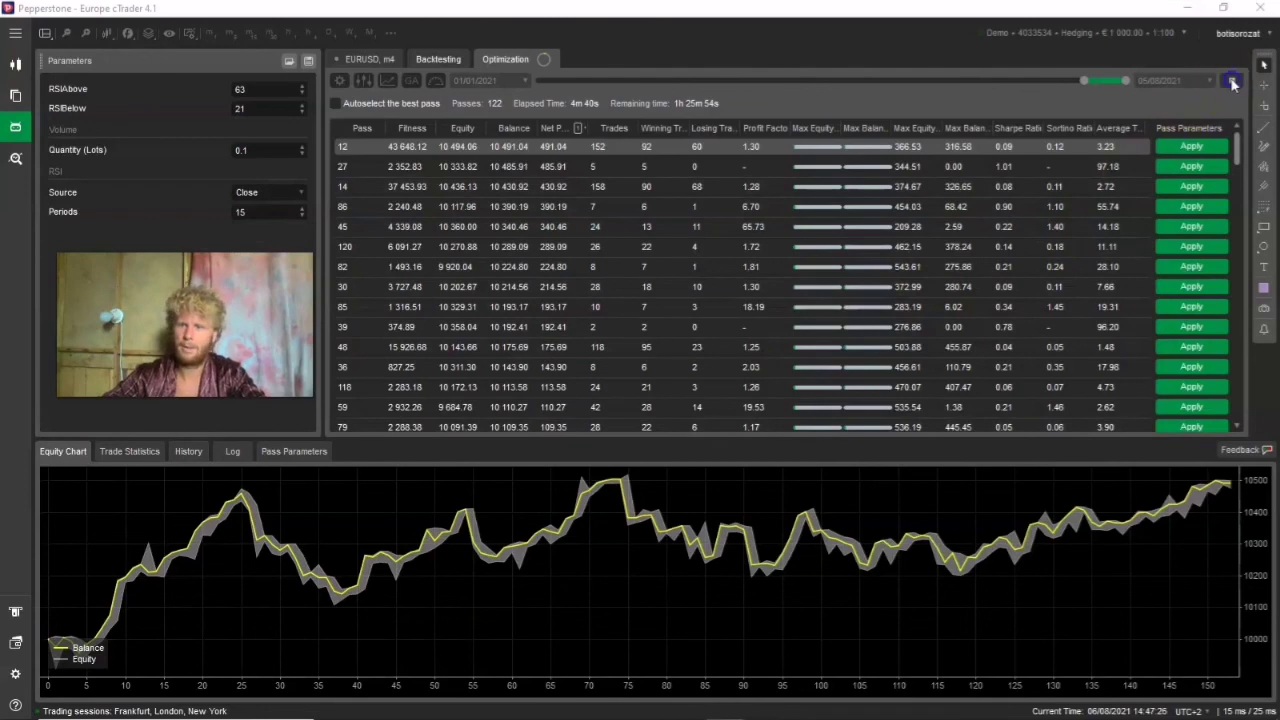
# Compare the equity charts of optimization passes 14 and 120, then apply the parameters of pass 12: RSIAbove 63, RSIBelow 21, Periods 15.
pyautogui.click(586, 170)
pyautogui.click(590, 186)
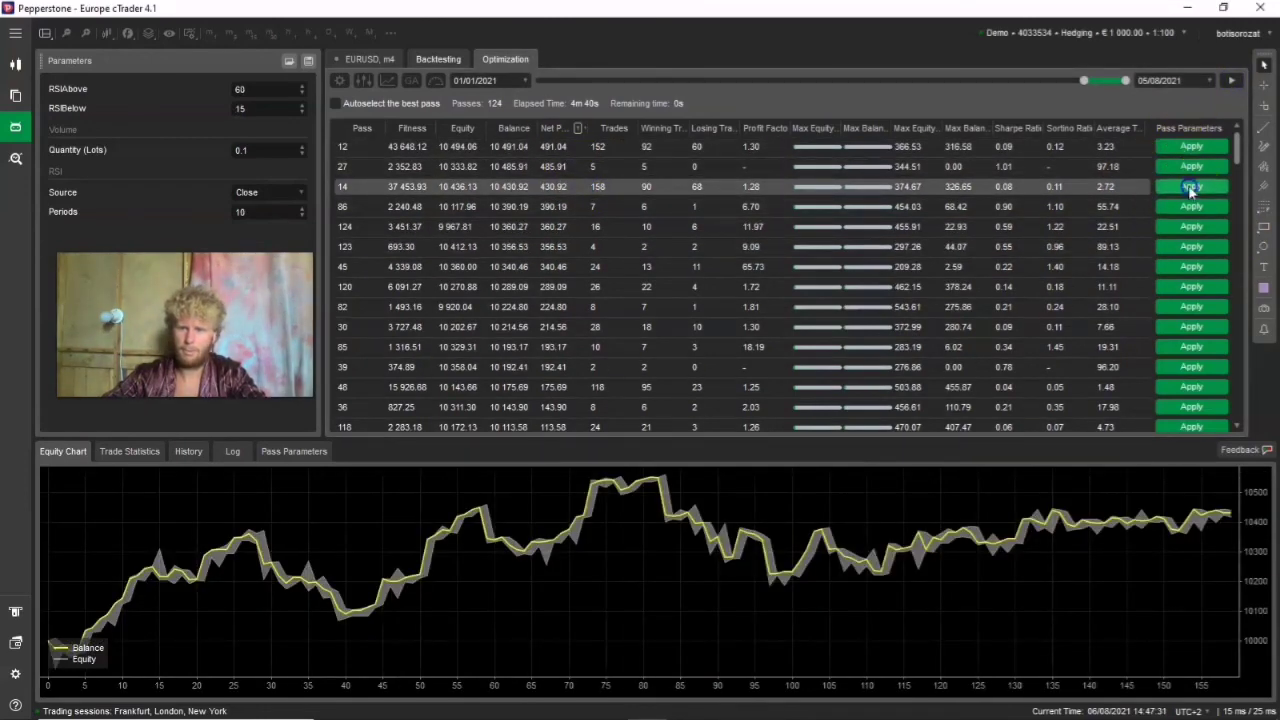
pyautogui.click(894, 286)
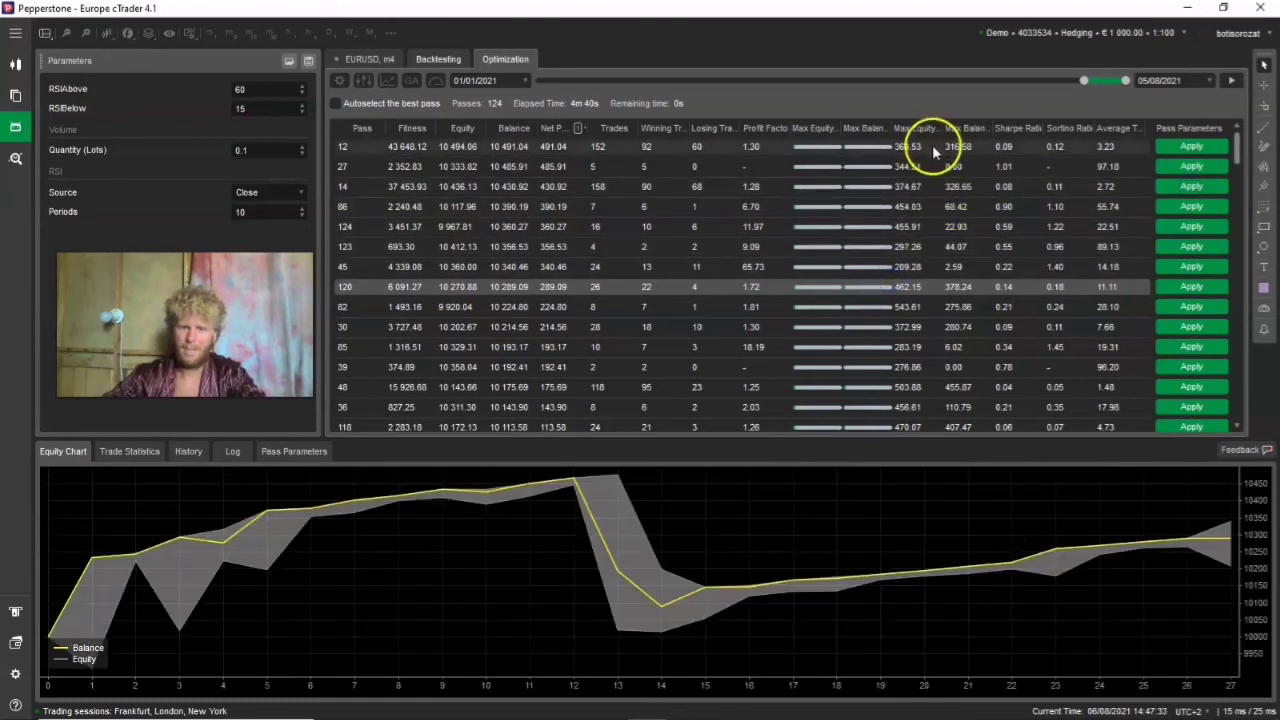
pyautogui.click(1207, 147)
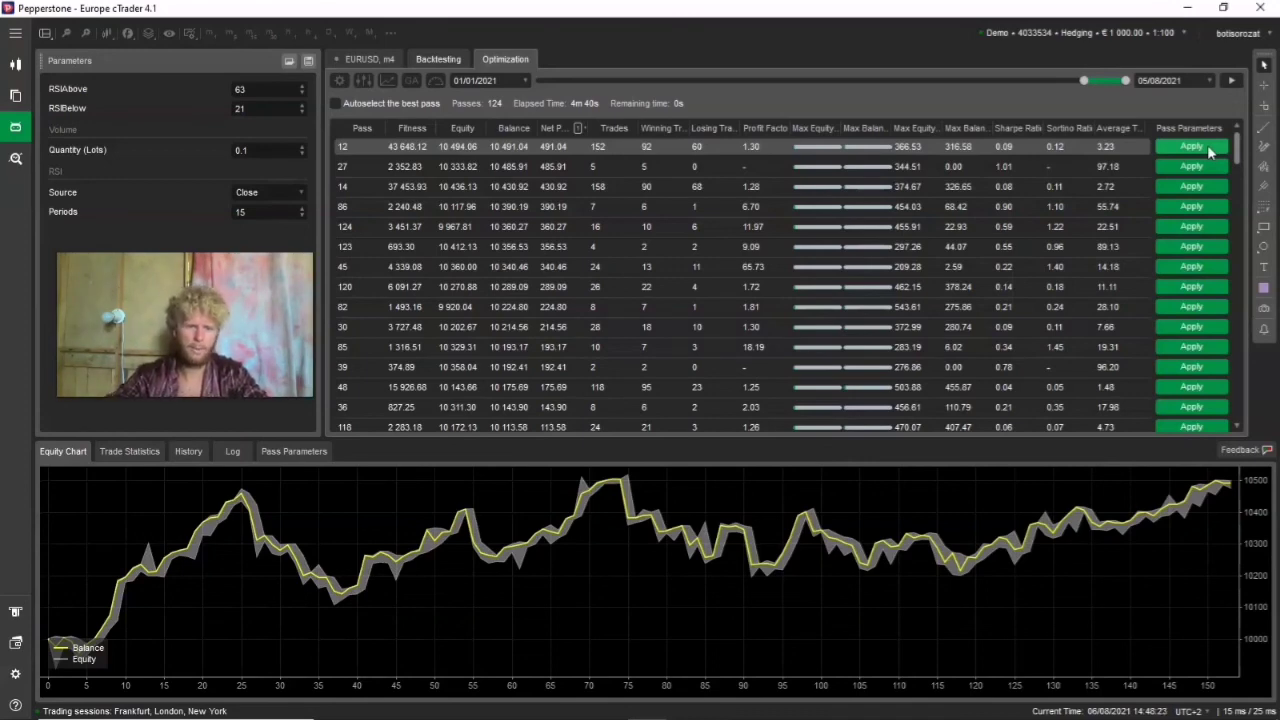
pyautogui.click(76, 376)
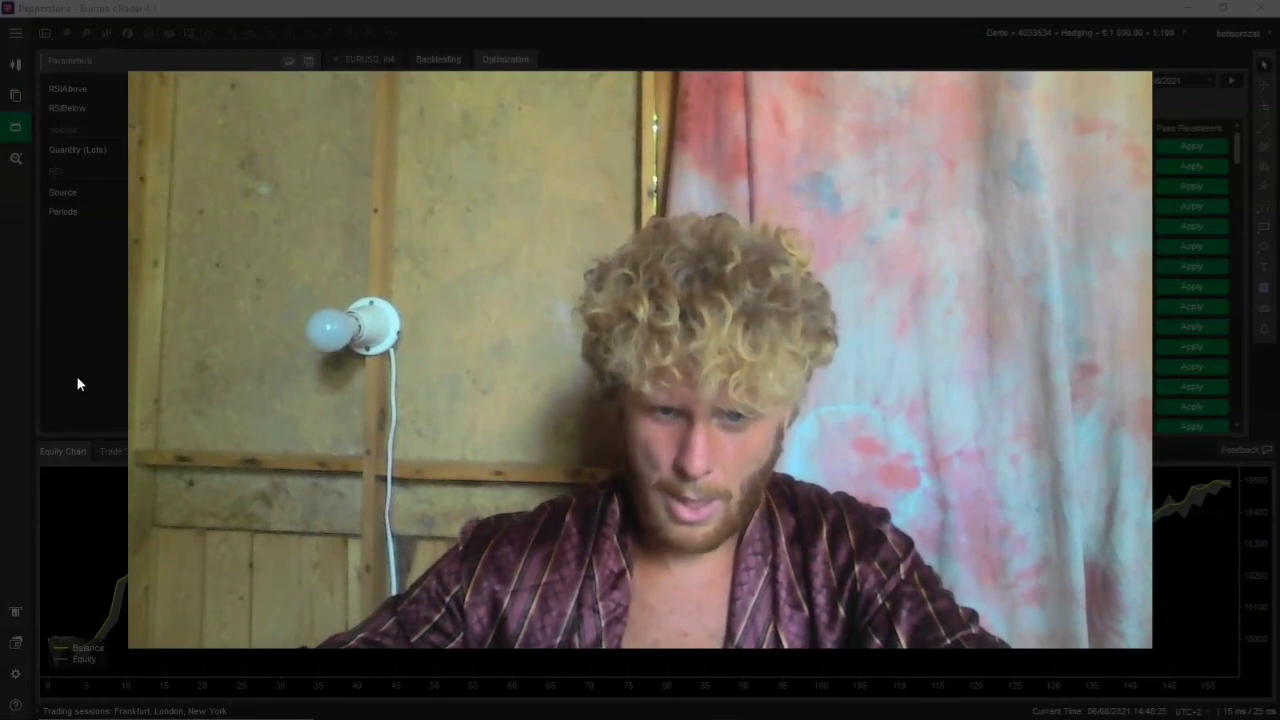
pyautogui.click(46, 665)
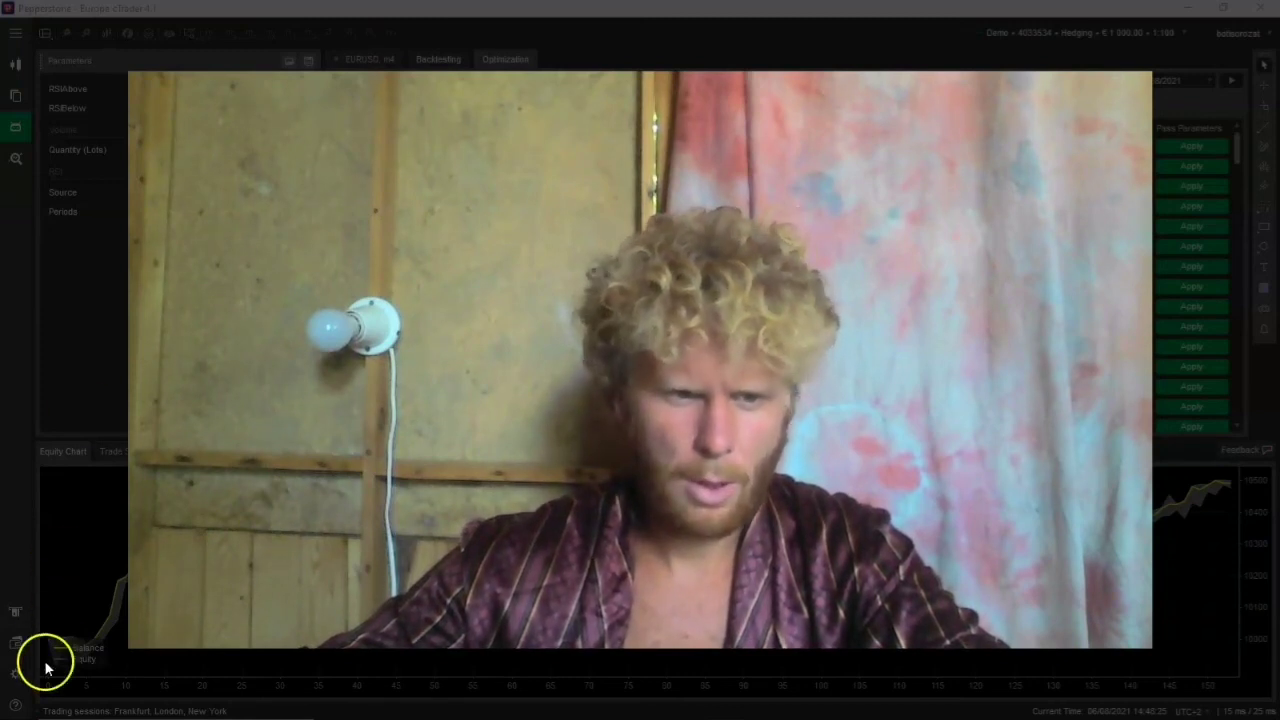